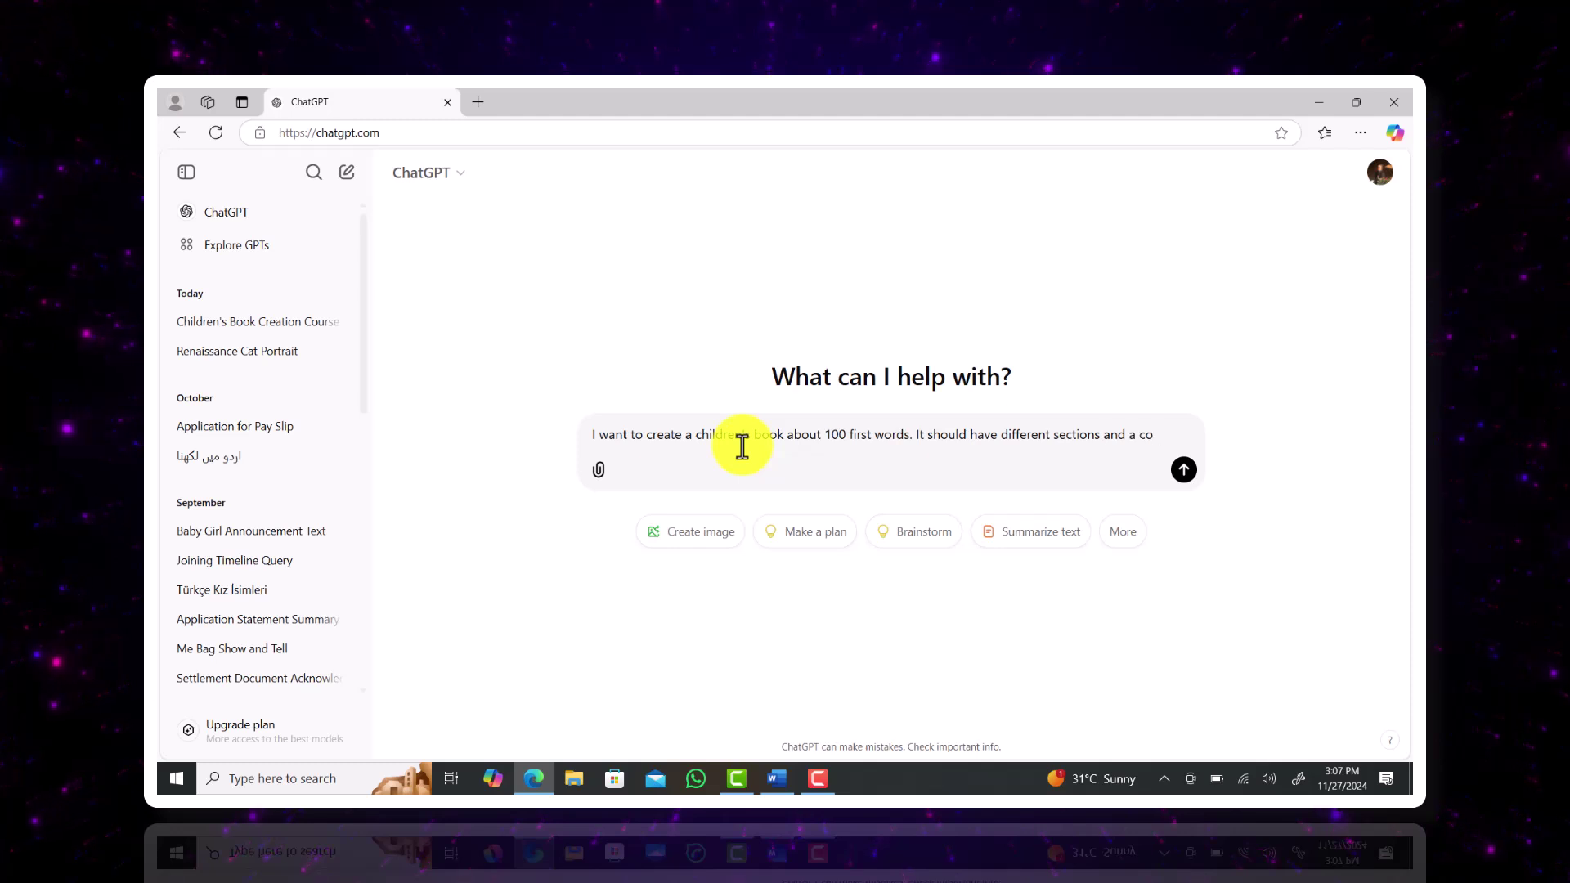
- Ask for ideas for a children's book about 100 first words with different sections and categories
type("catego")
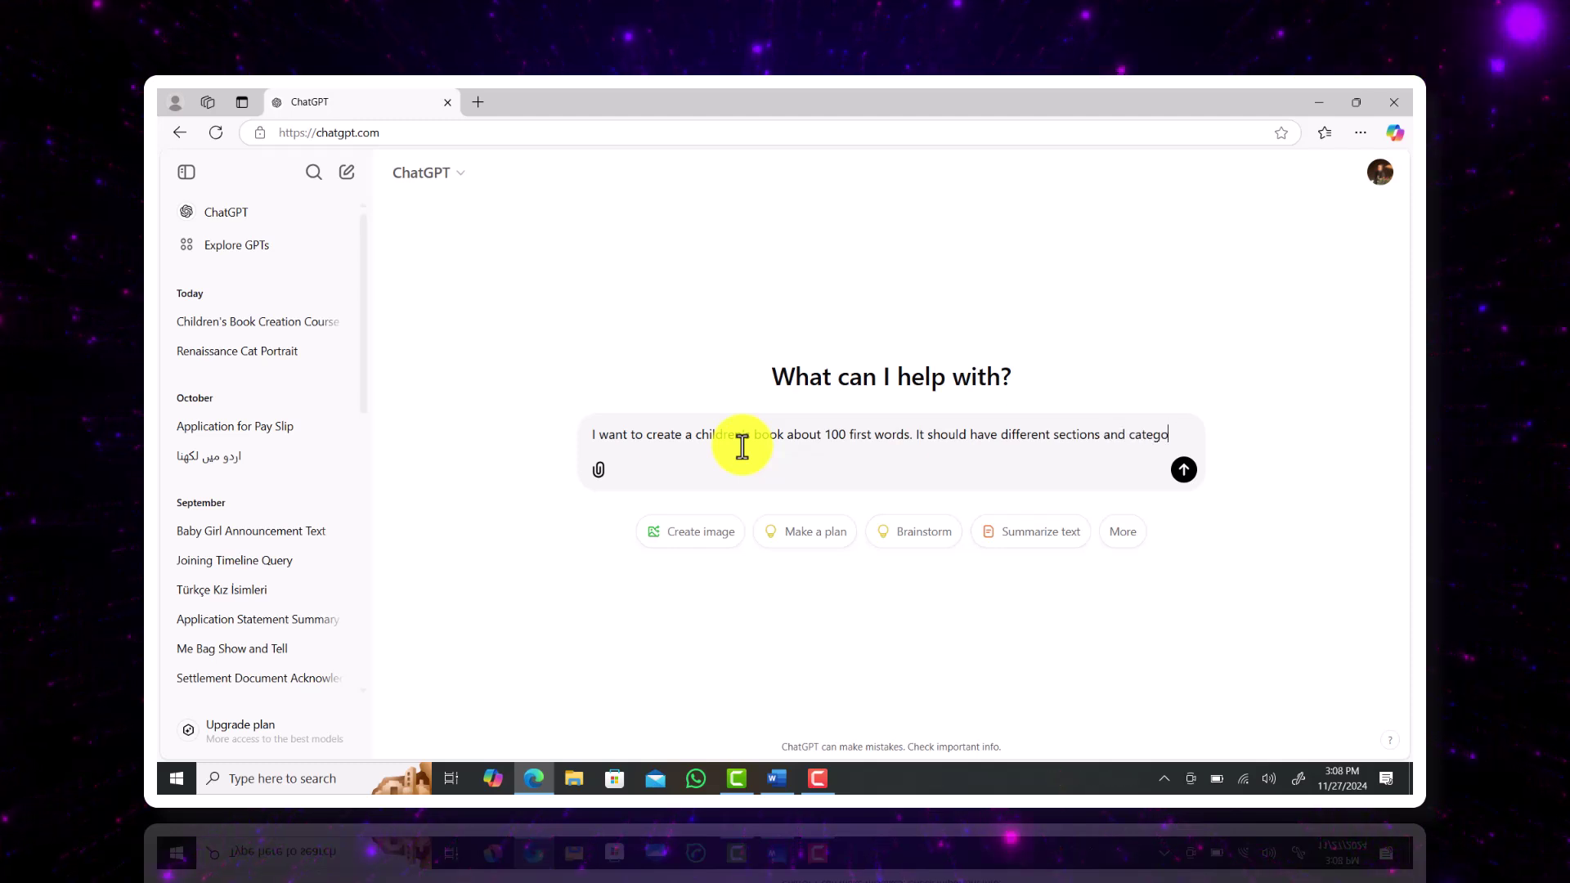
type("ries.")
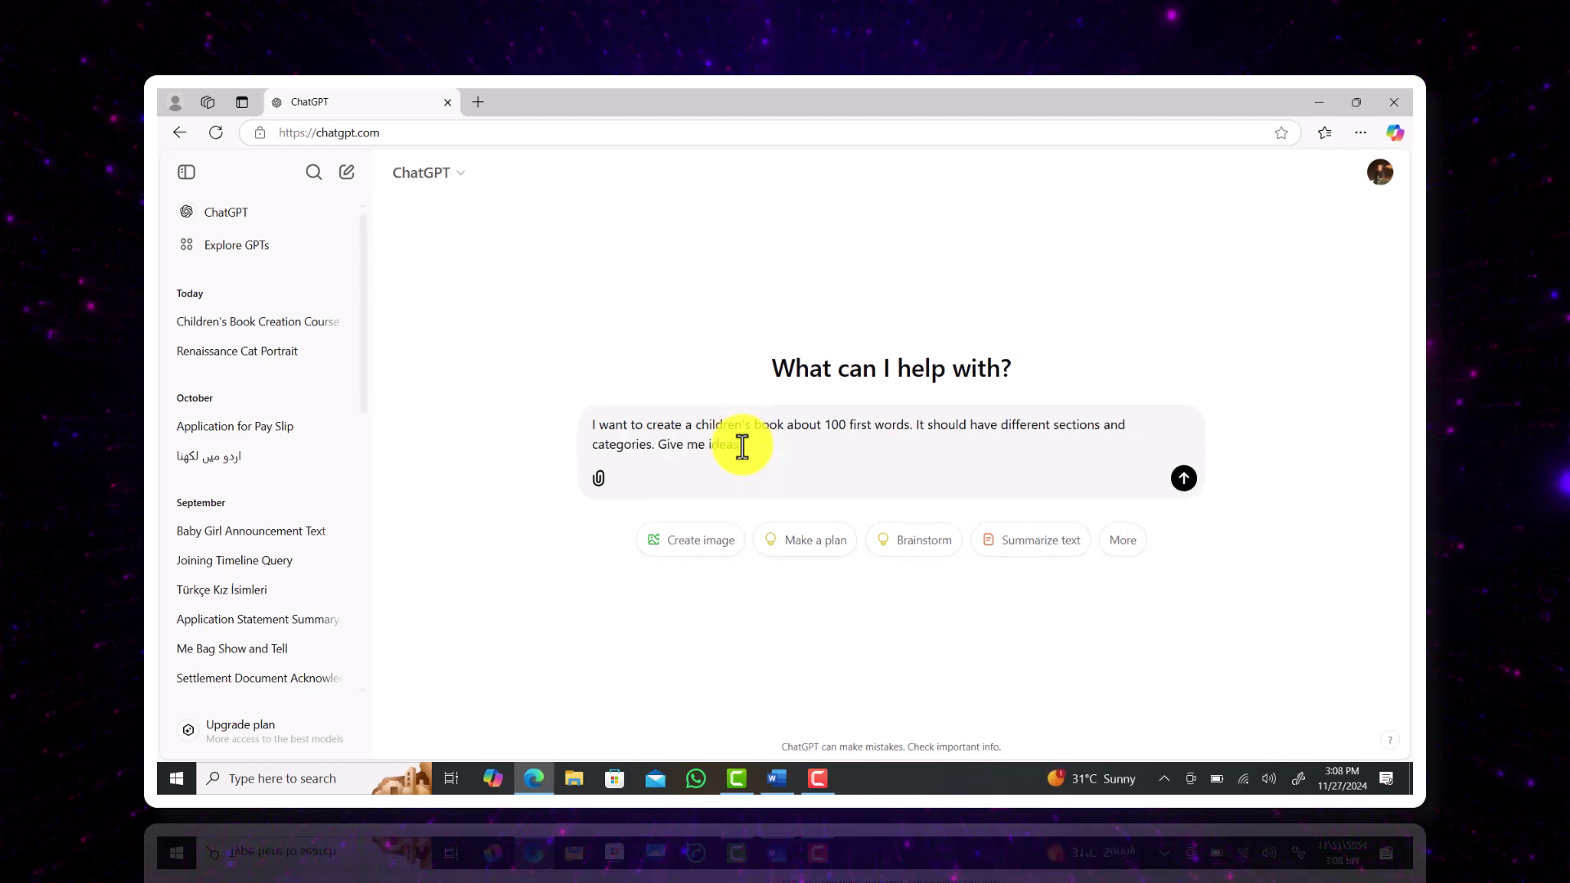
type(" Give me ideas")
key("Return")
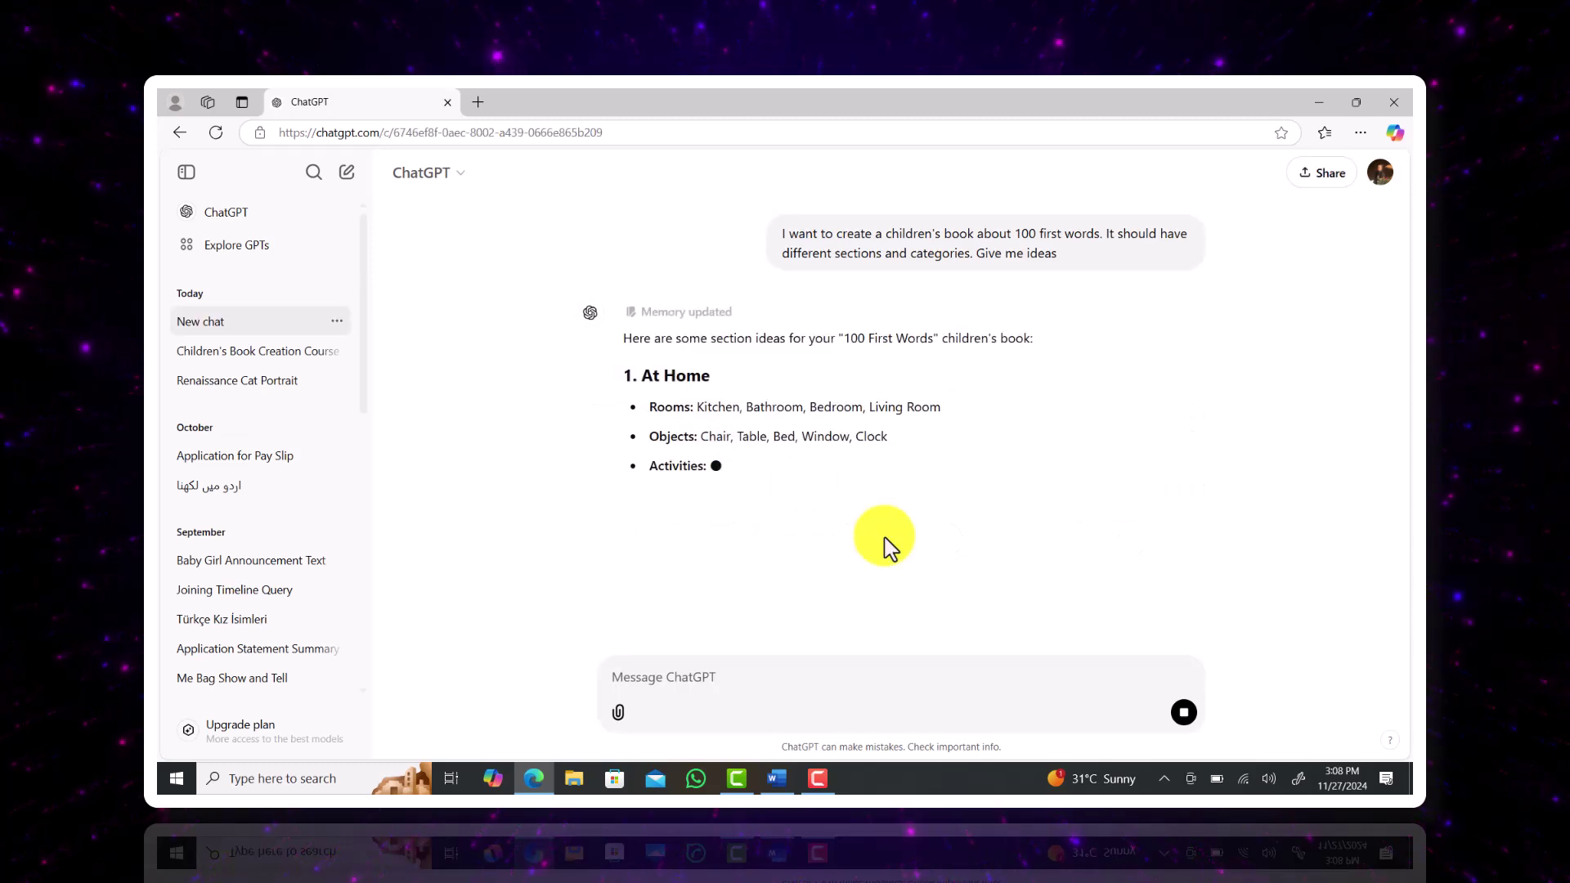
- Read through the suggested sections and reply "Yes help me with the visuals and the layout"
scroll(889, 547, "down", 5)
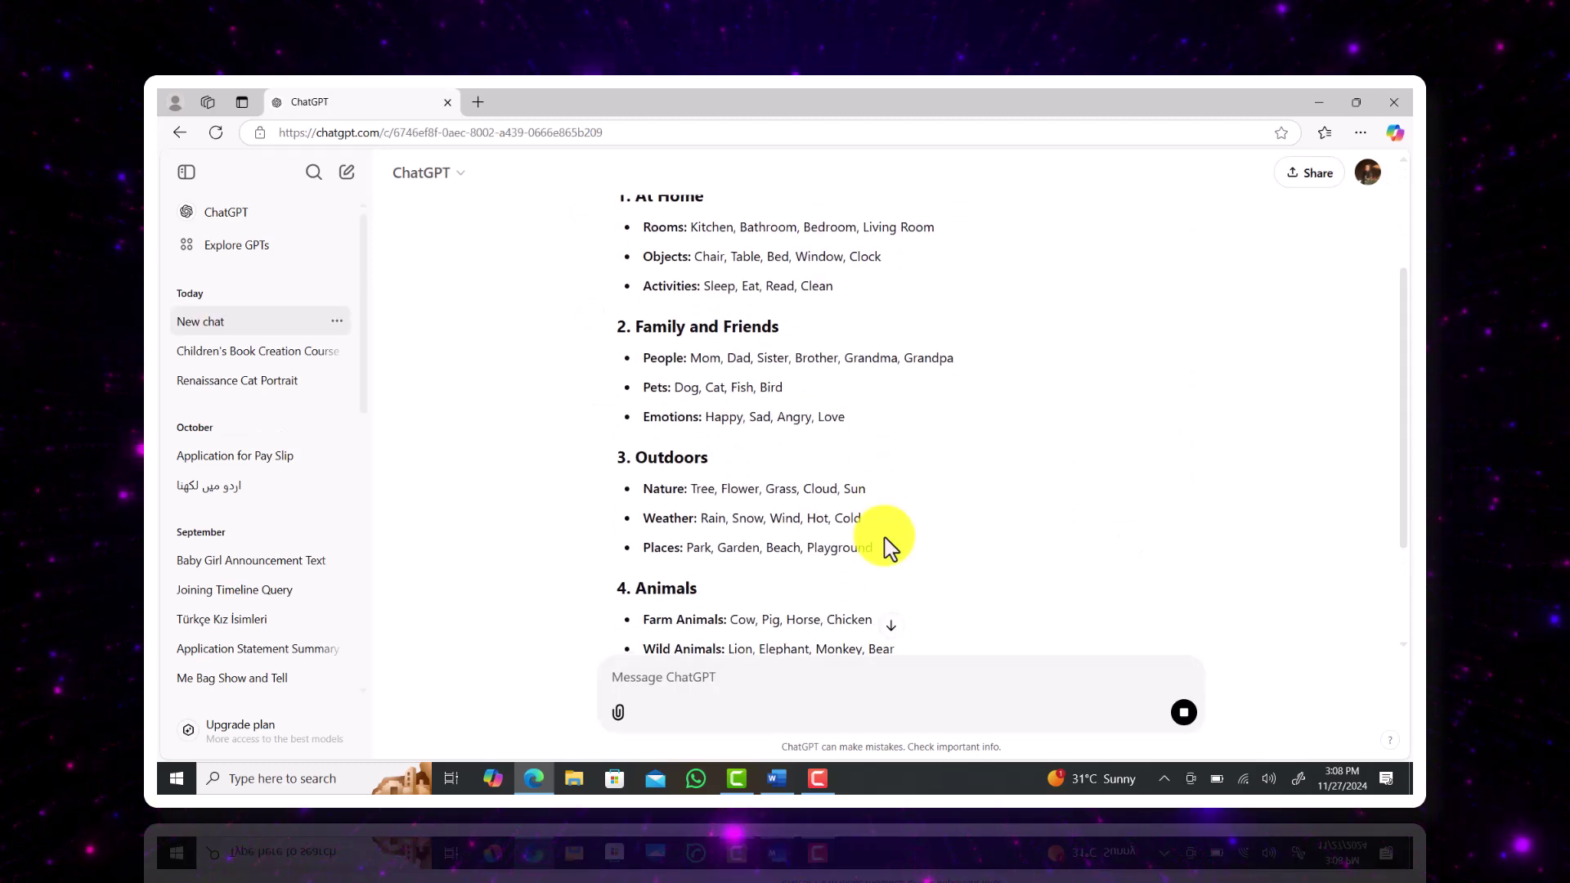
scroll(889, 546, "down", 8)
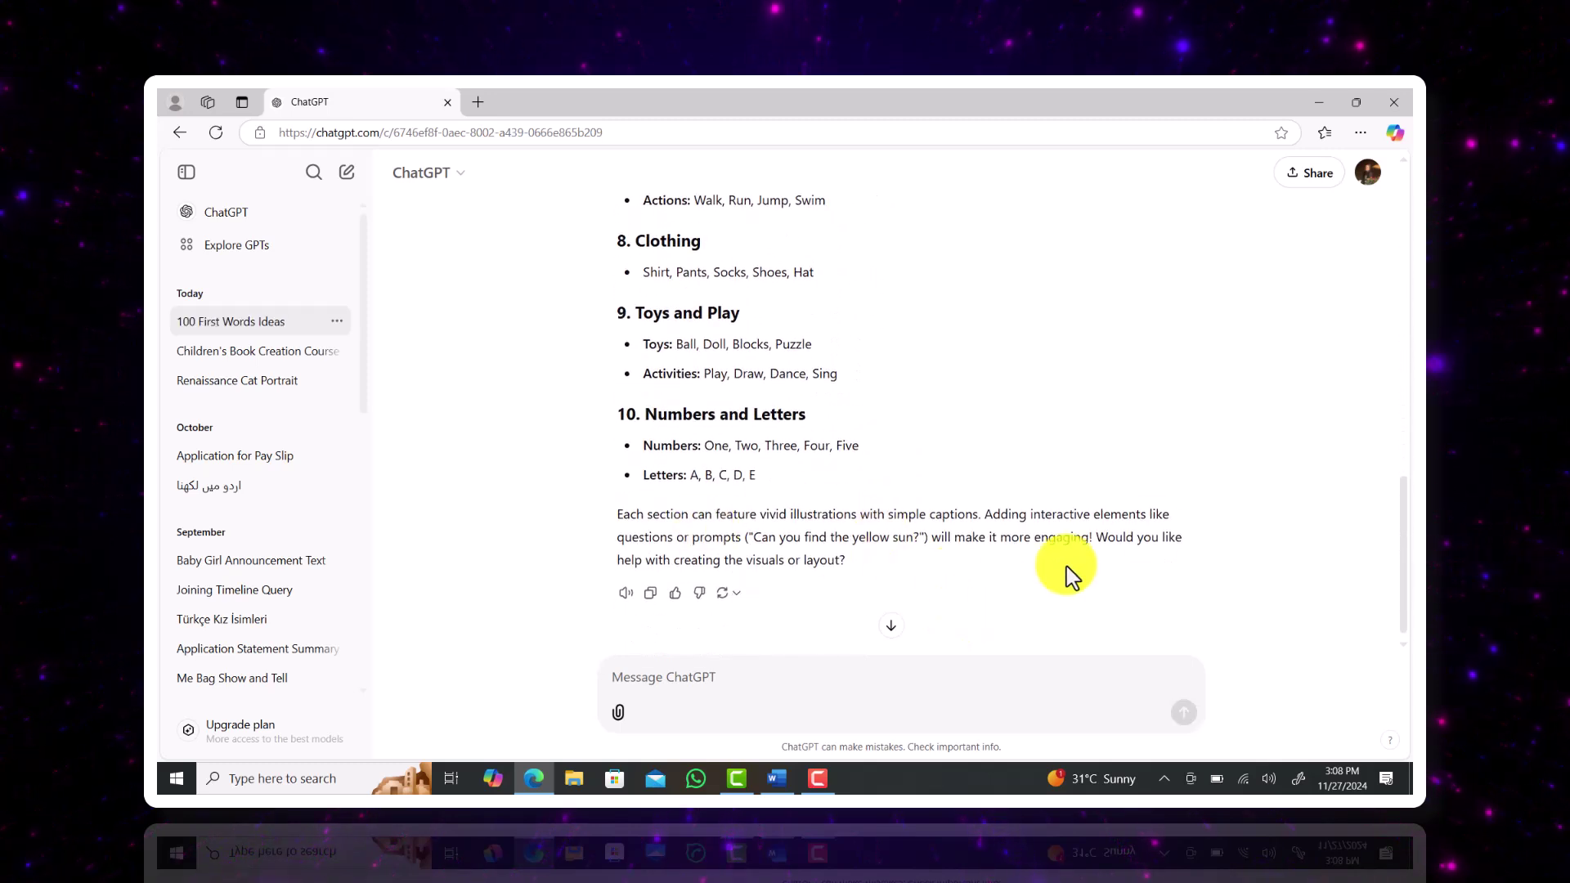
left_click(777, 683)
type("Yes help me with the visuals and")
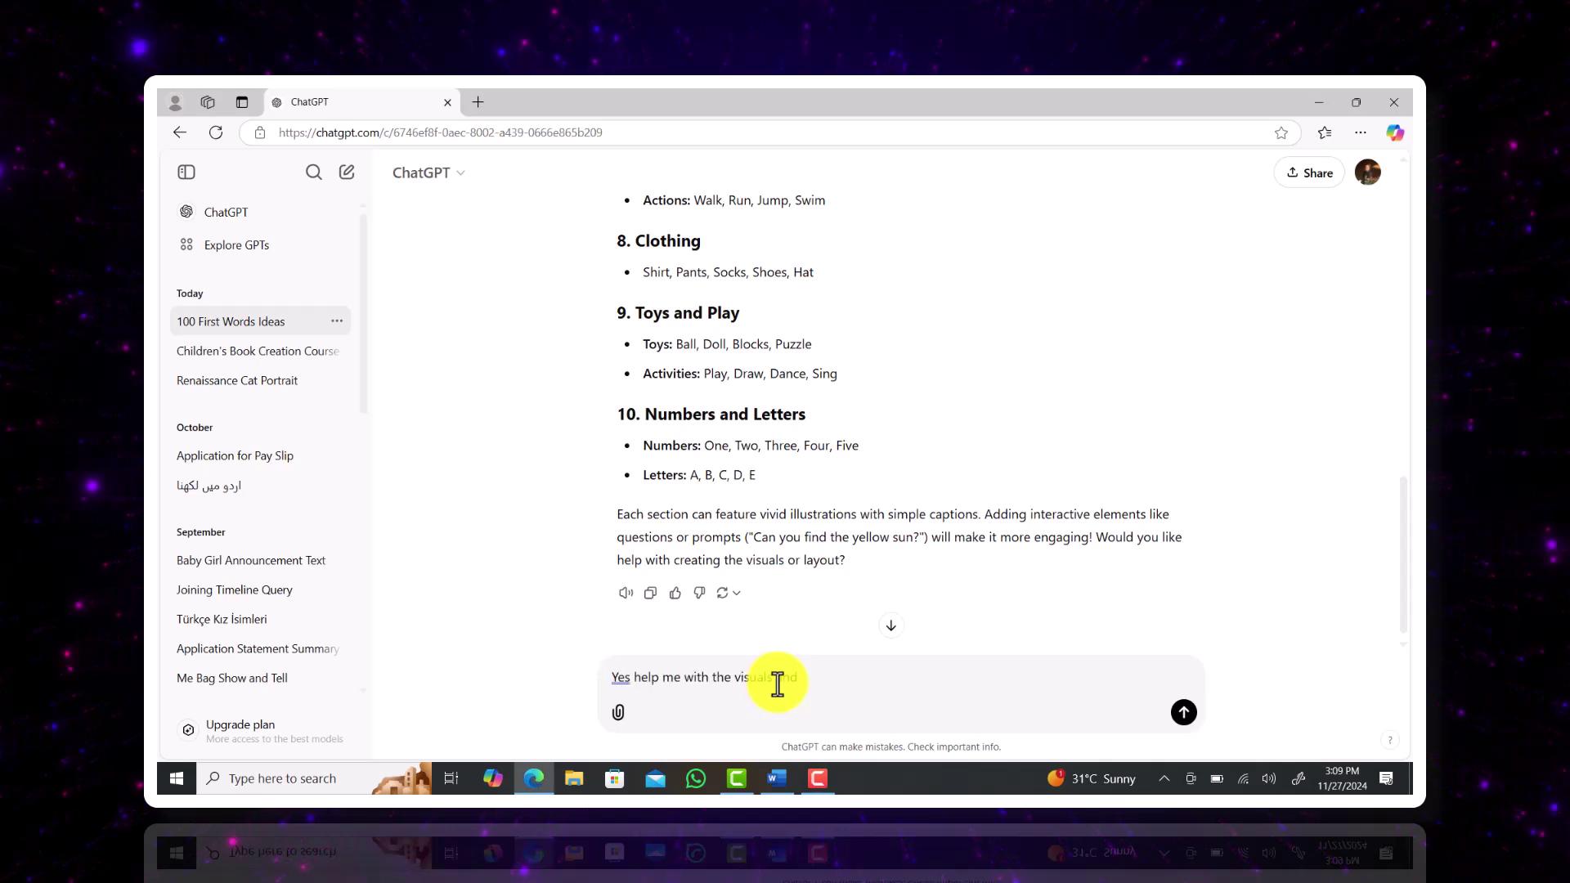
type(" the layout")
key("Return")
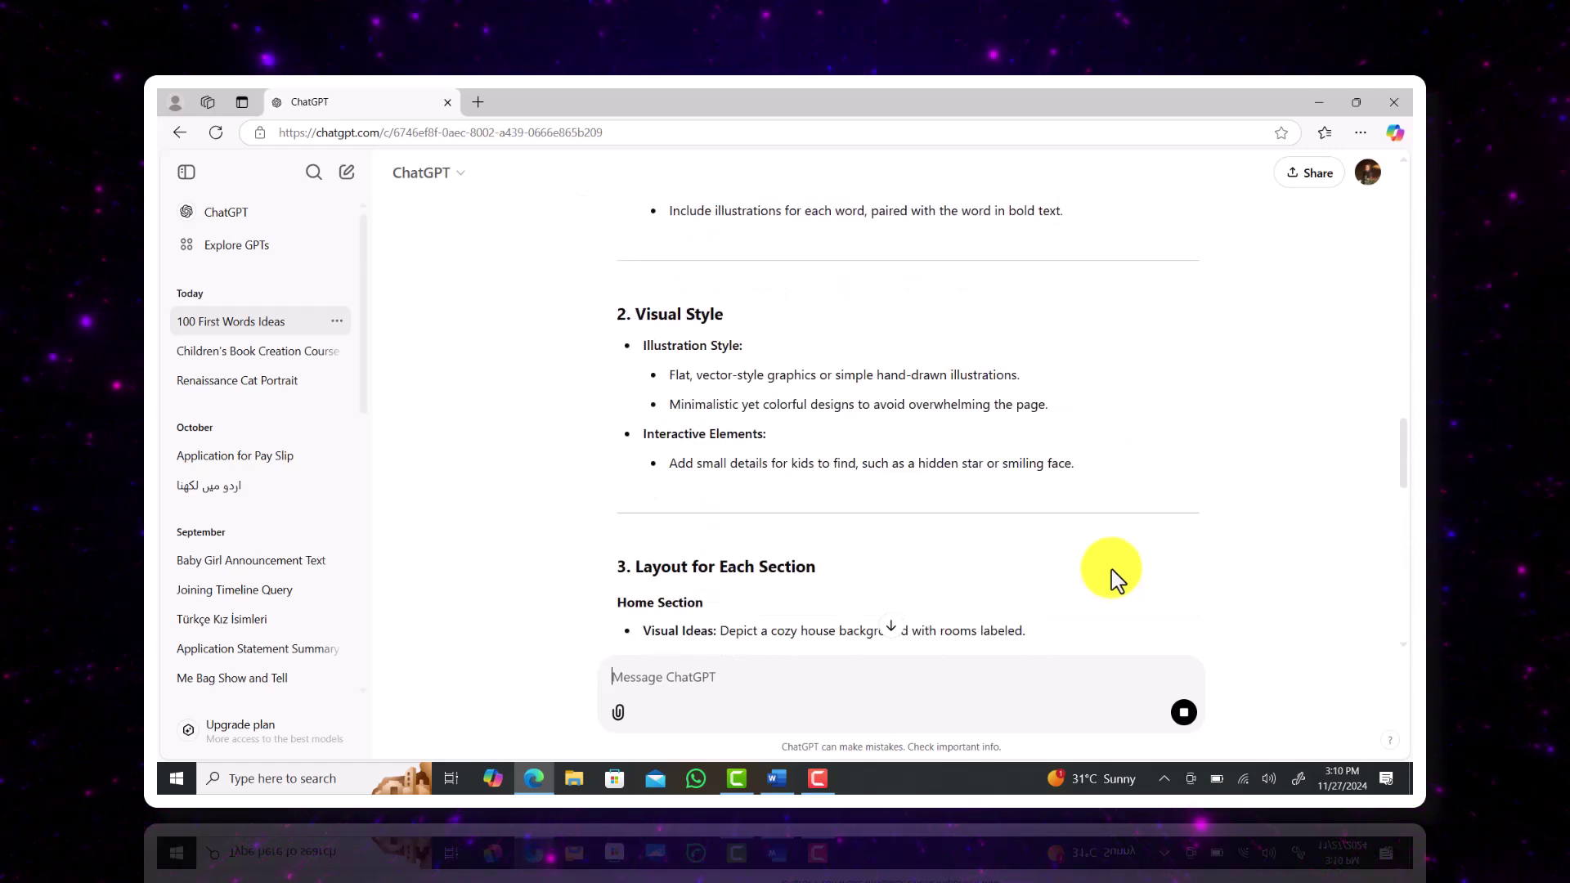
- Review the suggested visual style, the layout for each book section and the sample visuals
scroll(869, 273, "down", 1)
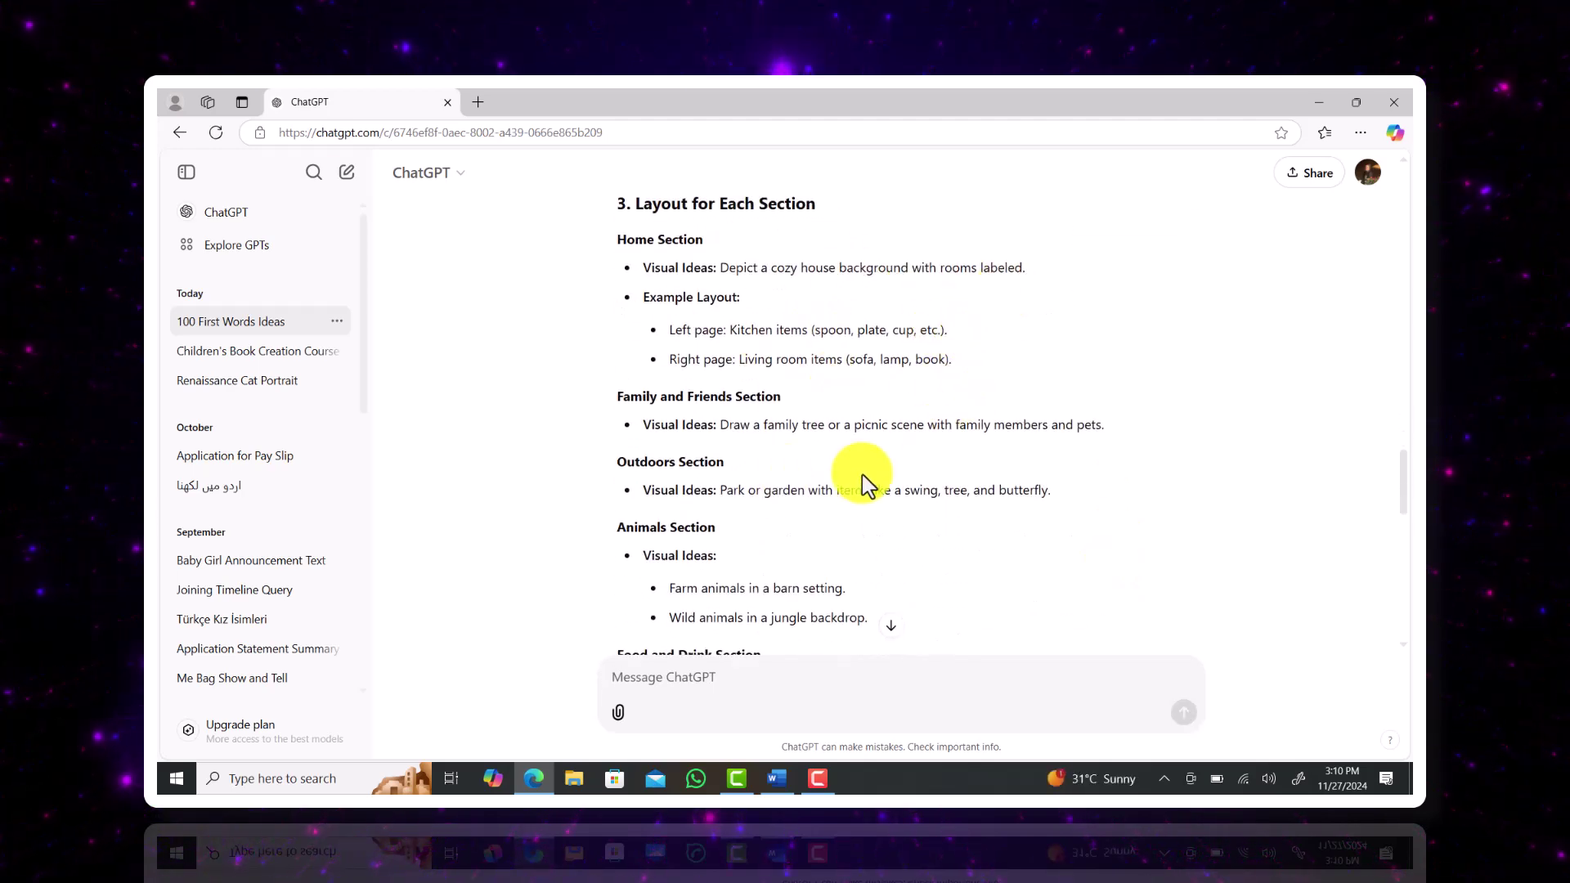
scroll(851, 466, "down", 3)
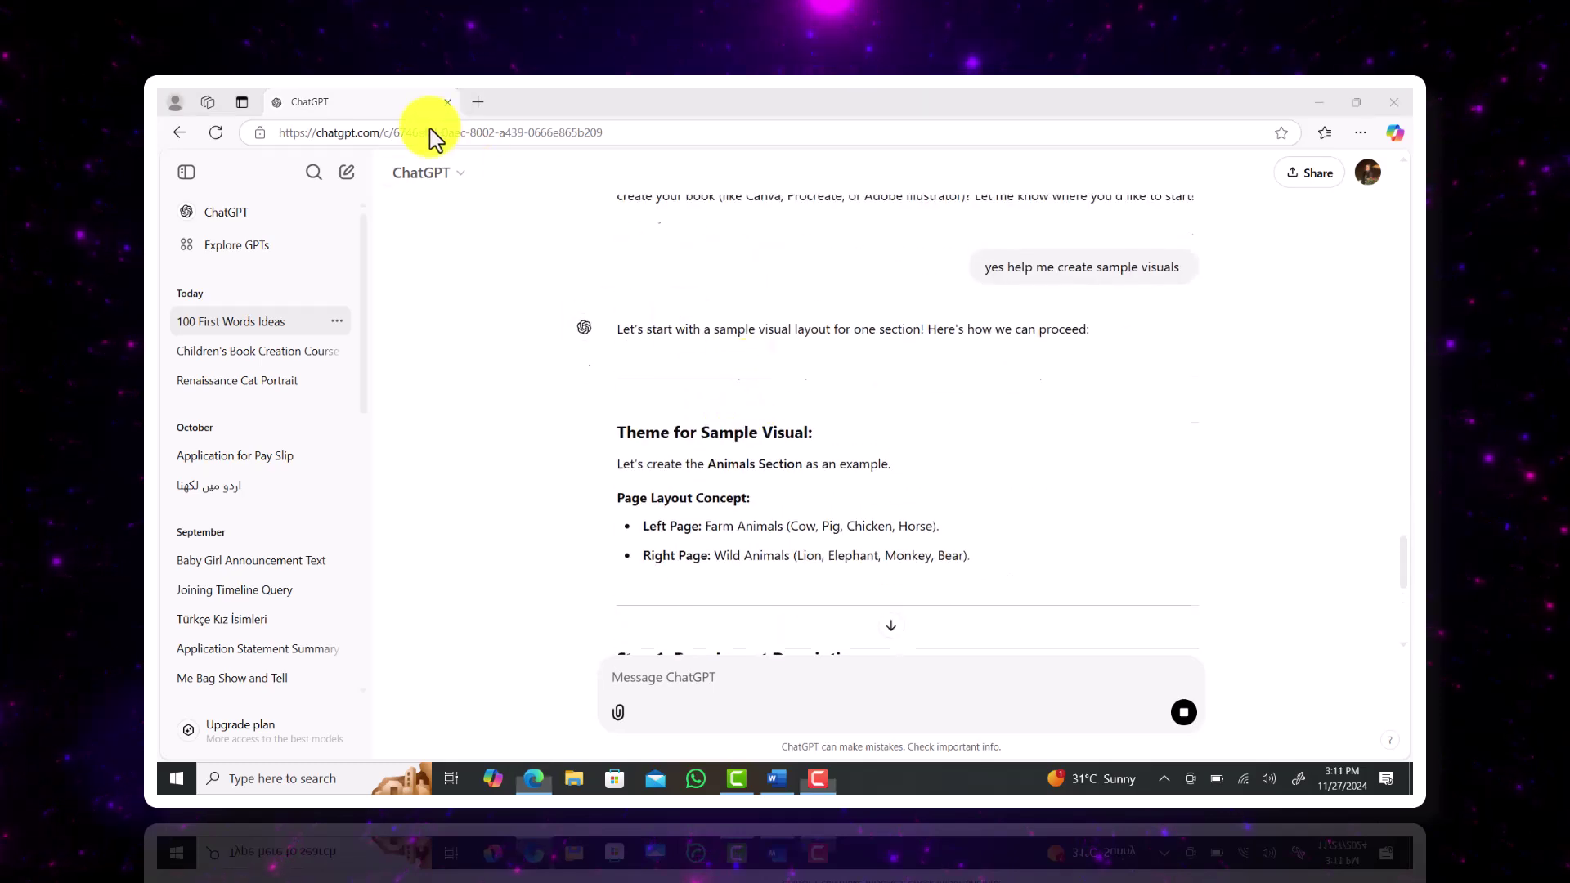
scroll(862, 400, "down", 6)
scroll(862, 400, "down", 7)
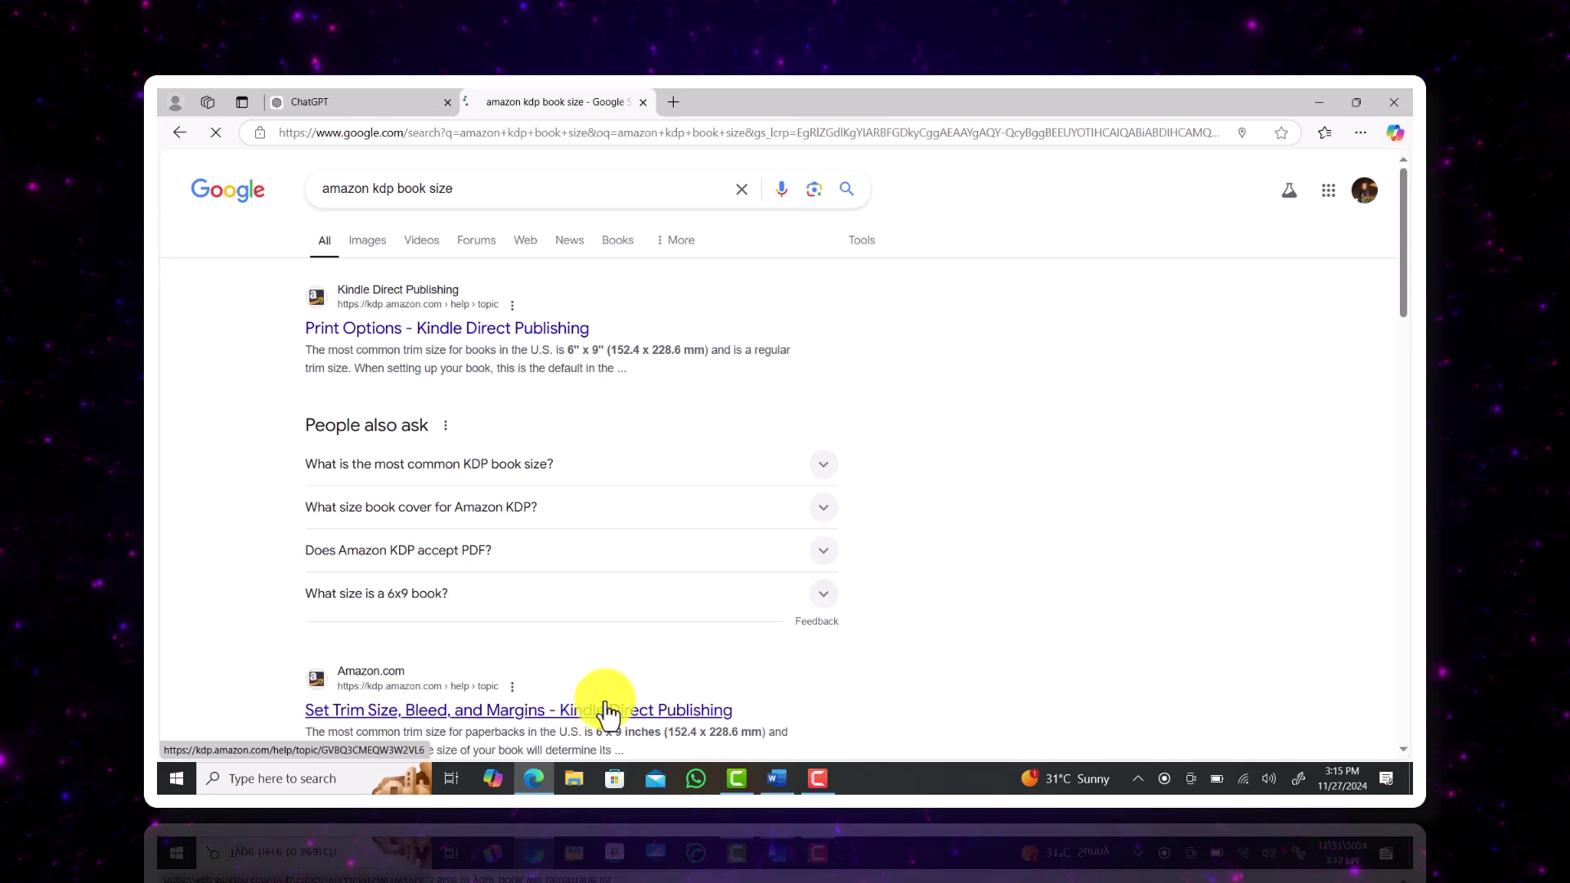
- Open KDP's "Set Trim Size, Bleed, and Margins" help page and expand the trim size specifications for kdp.amazon.com
left_click(659, 702)
scroll(718, 683, "down", 2)
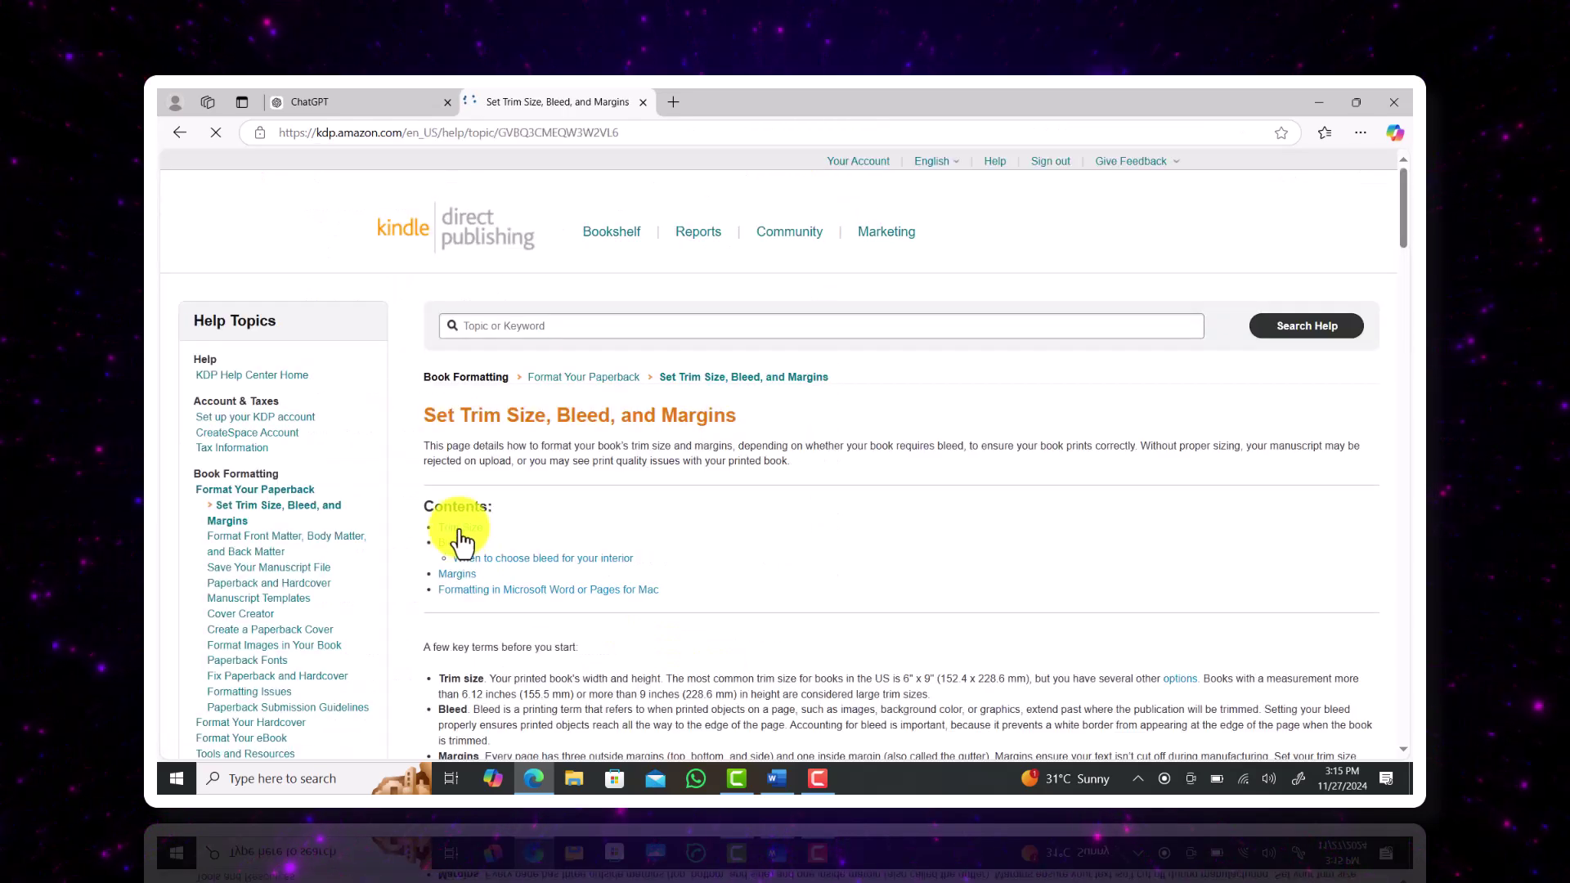
scroll(743, 588, "down", 5)
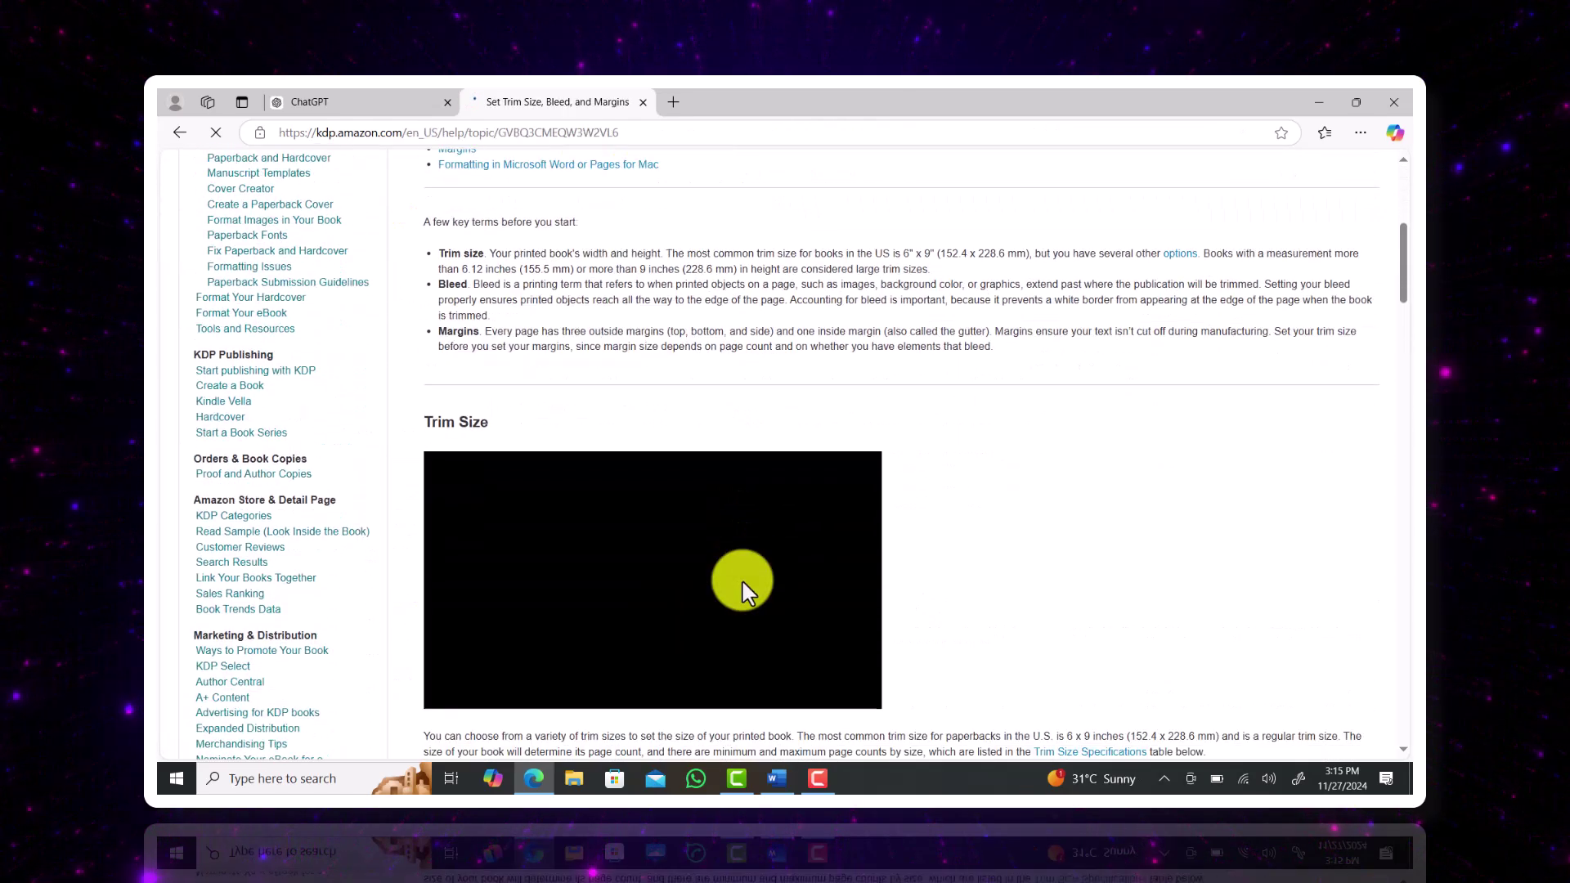
scroll(743, 587, "down", 10)
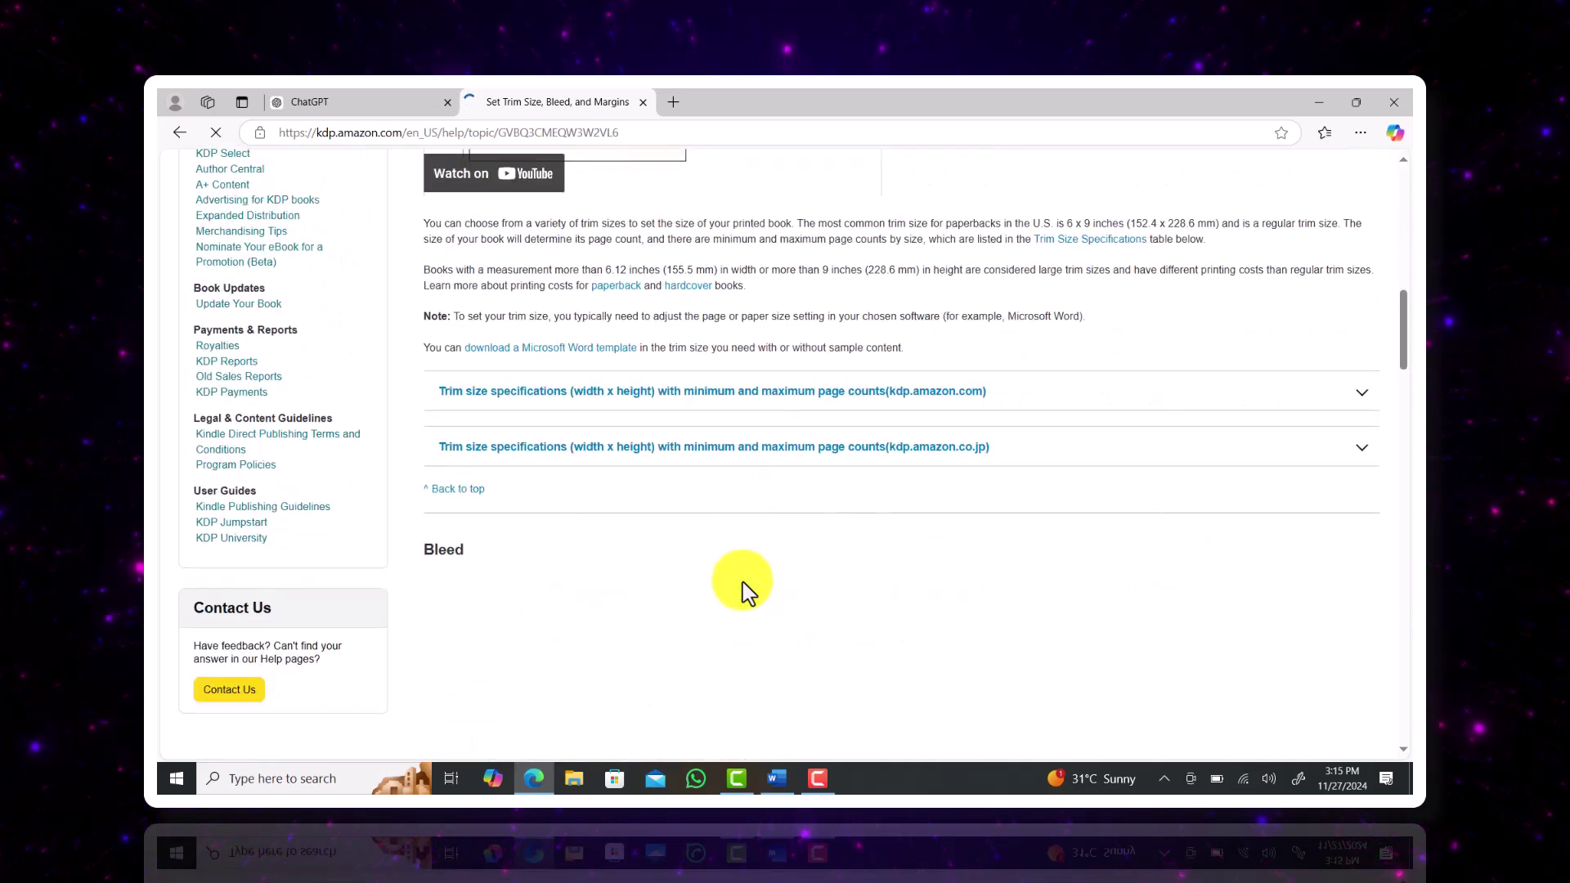
left_click(607, 393)
scroll(761, 554, "down", 2)
scroll(775, 556, "down", 1)
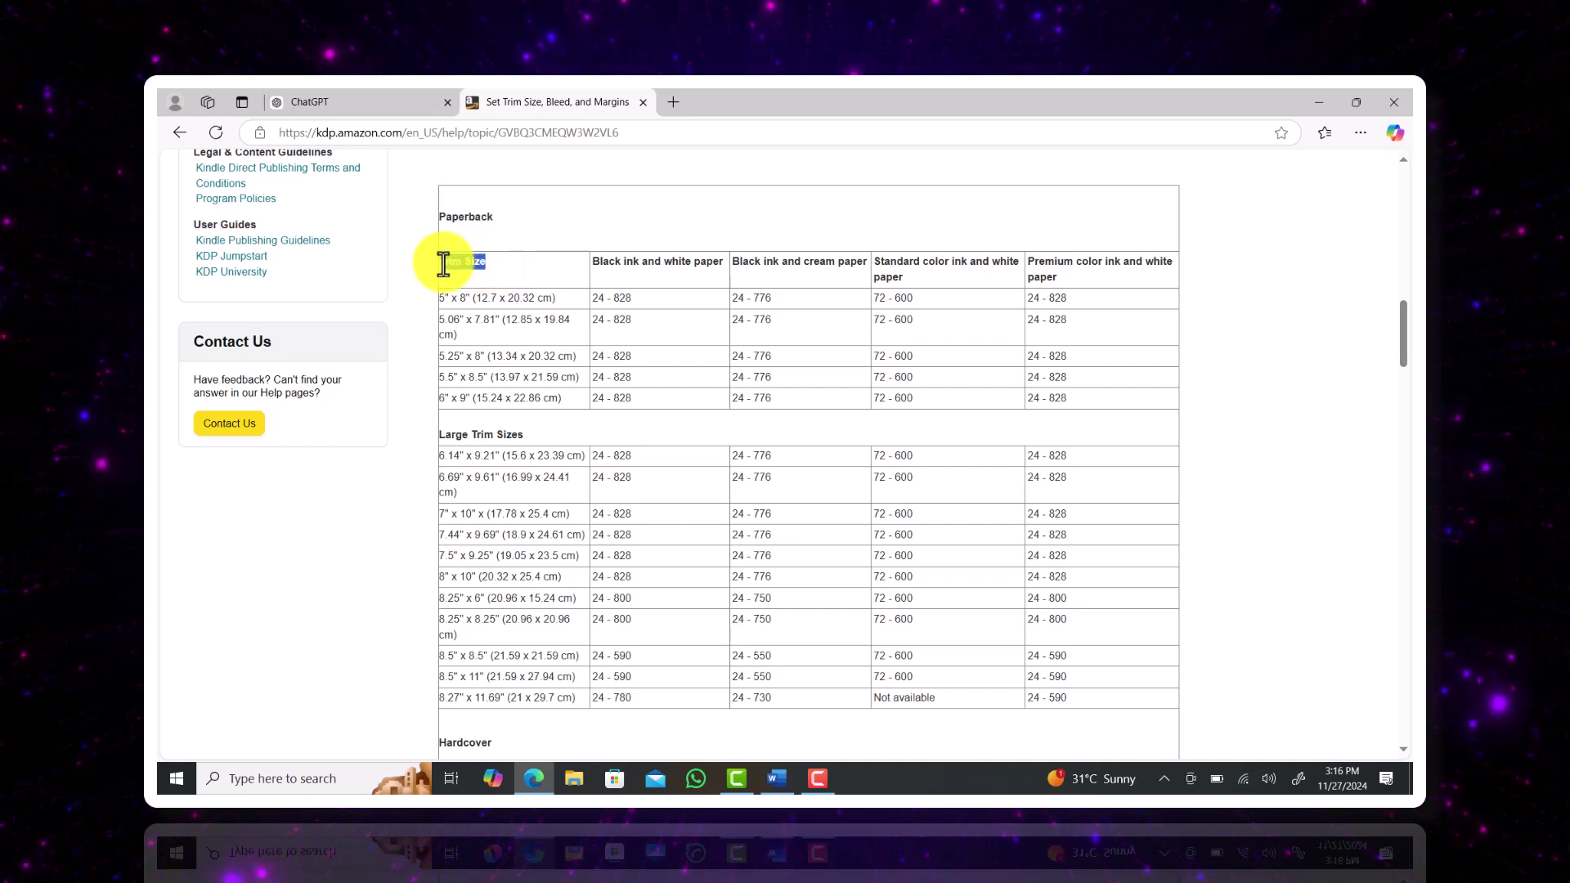
- Examine the paperback trim size table, checking its ink and paper columns and highlighting the 8.5" x 8.5" size
right_click(458, 258)
left_click(560, 238)
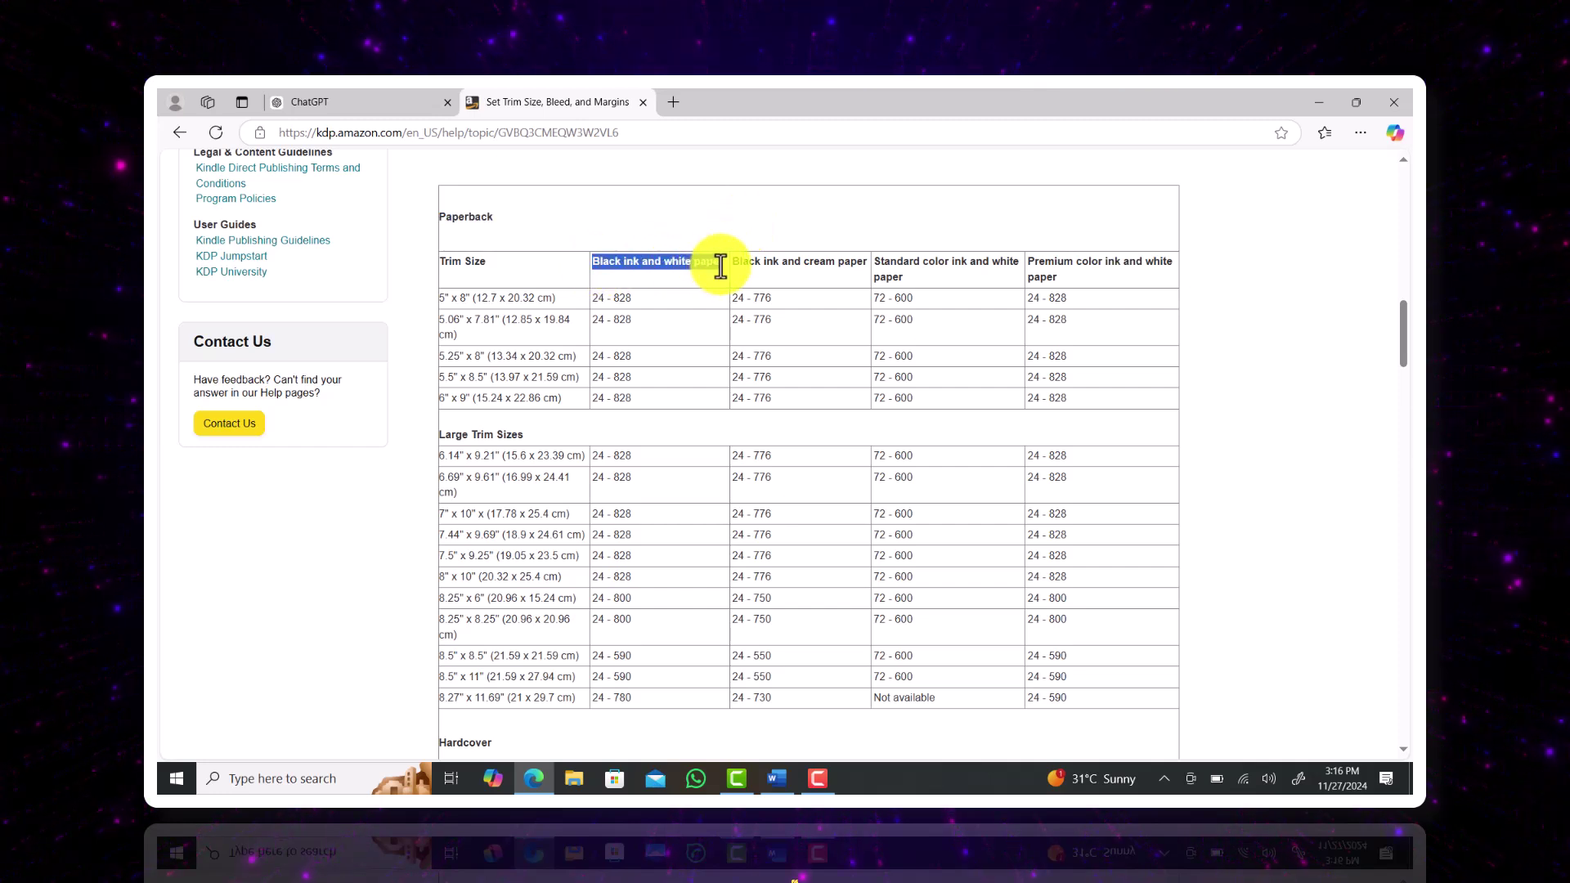
left_click_drag(720, 266, 724, 263)
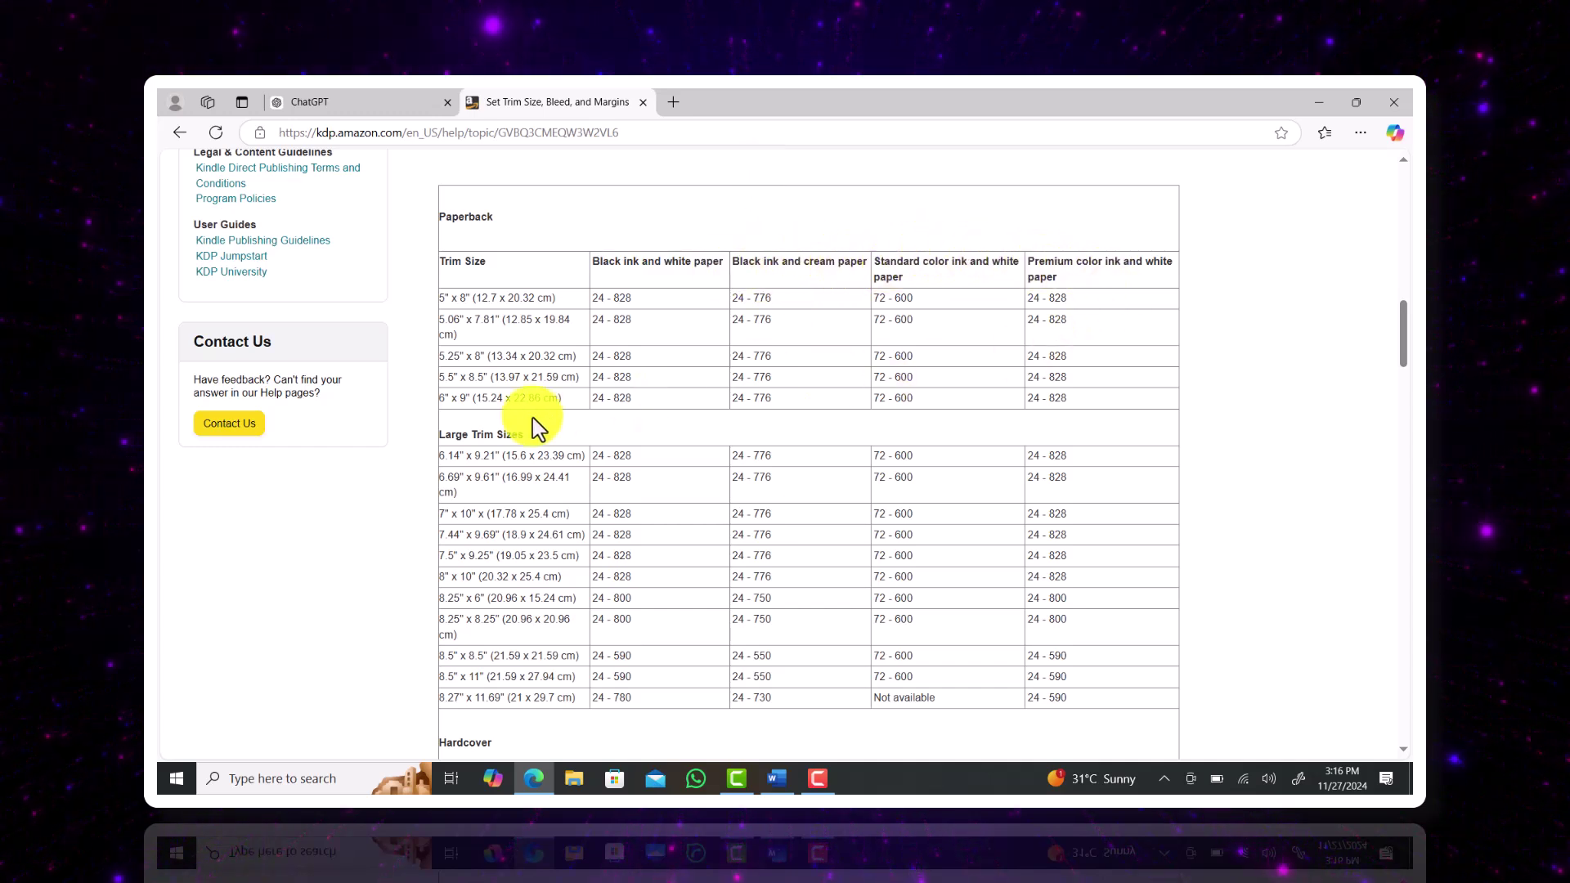
scroll(523, 458, "down", 1)
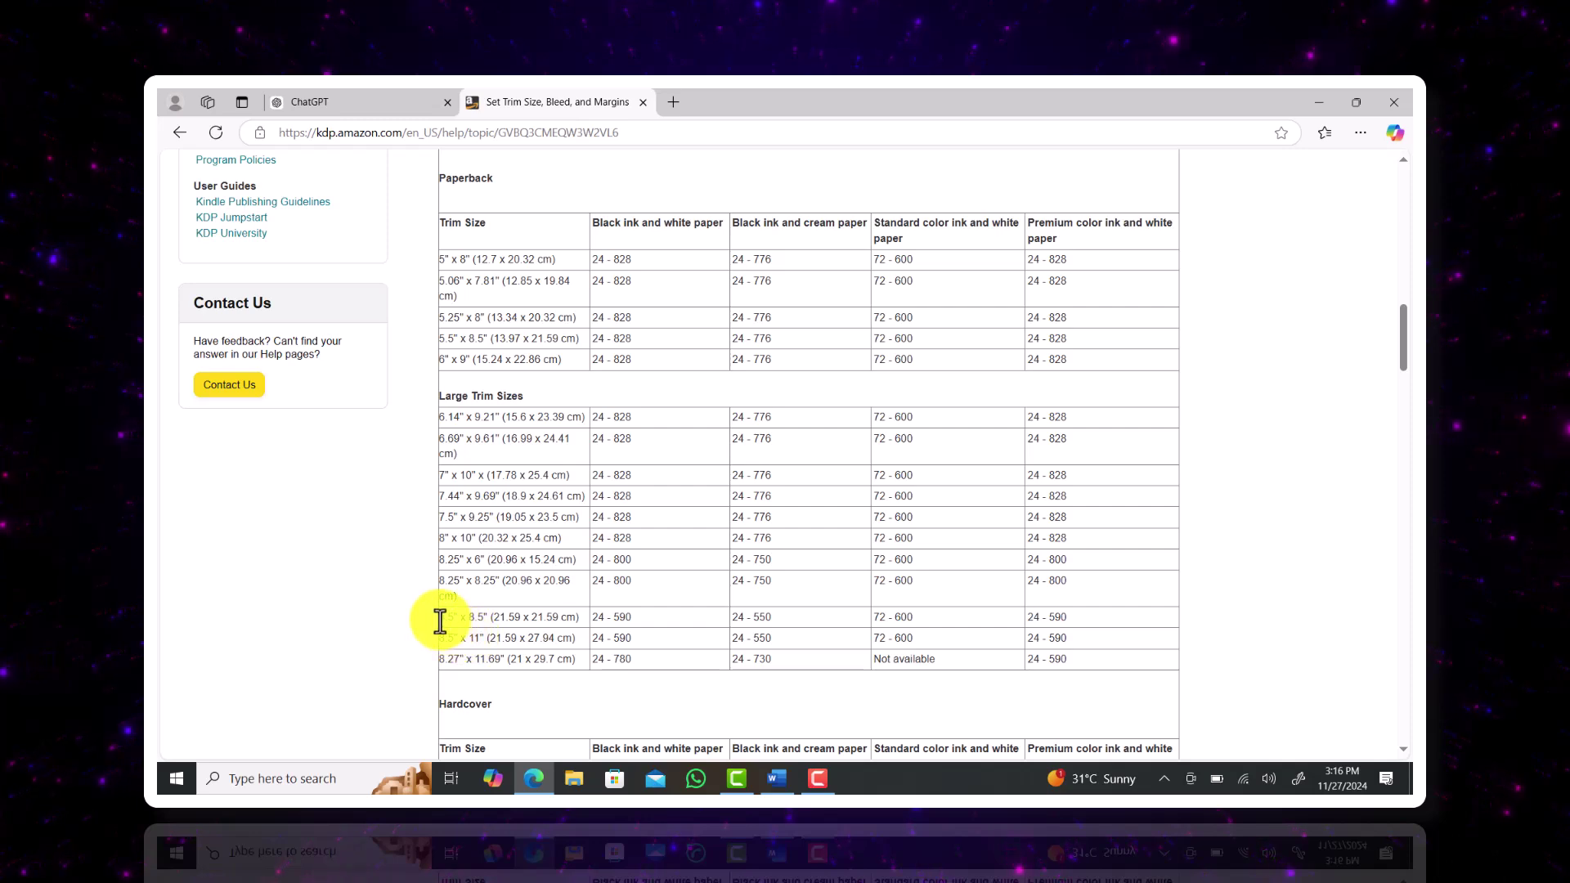
left_click_drag(438, 617, 528, 619)
left_click(465, 635)
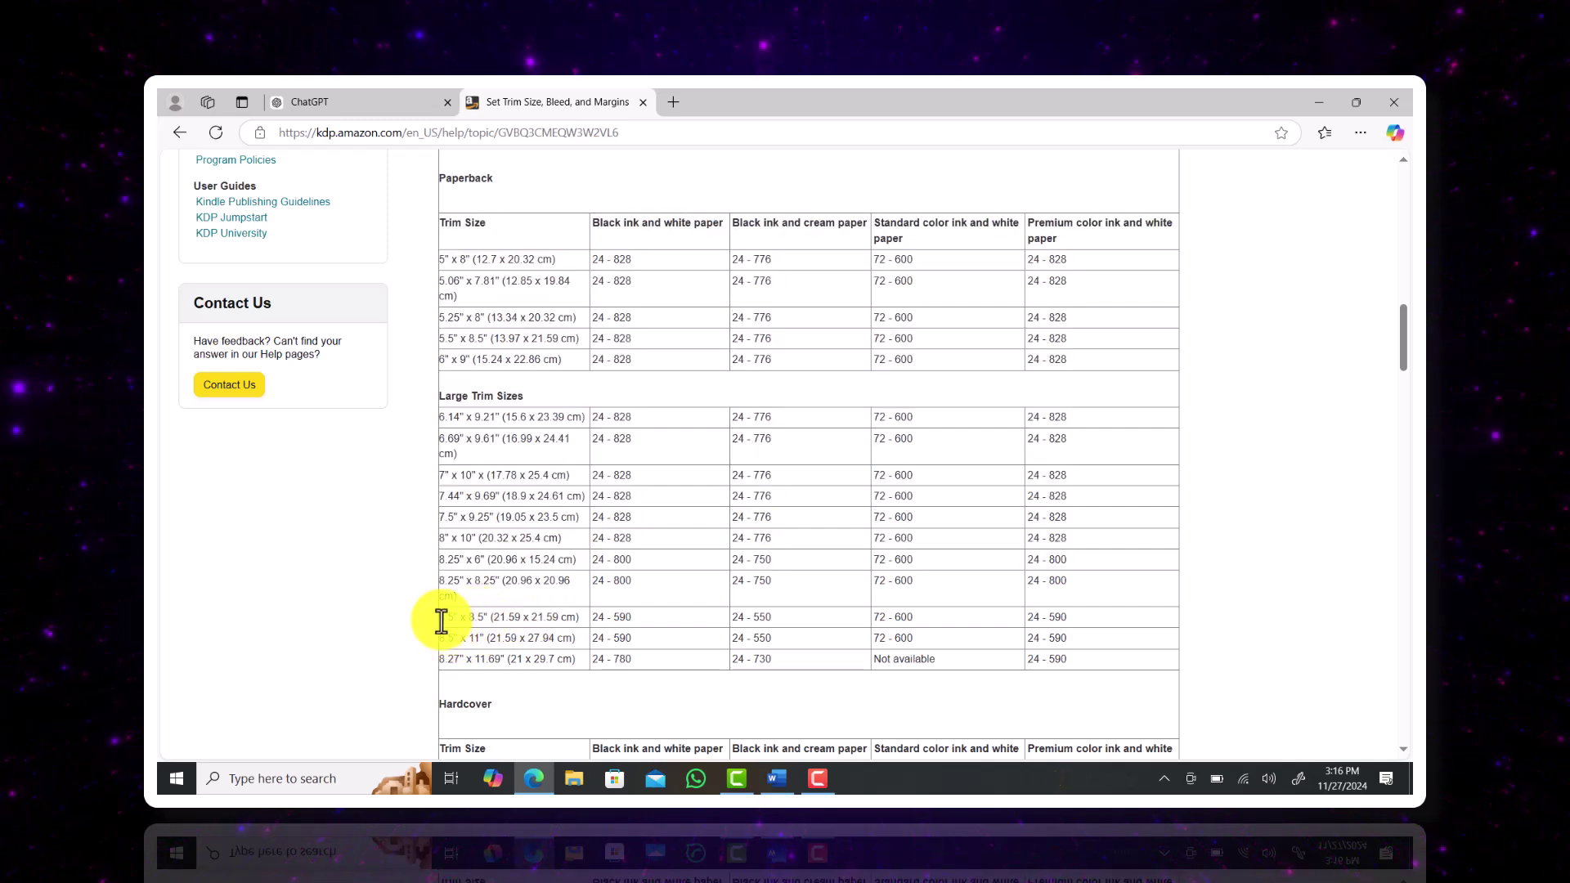
left_click_drag(446, 619, 566, 617)
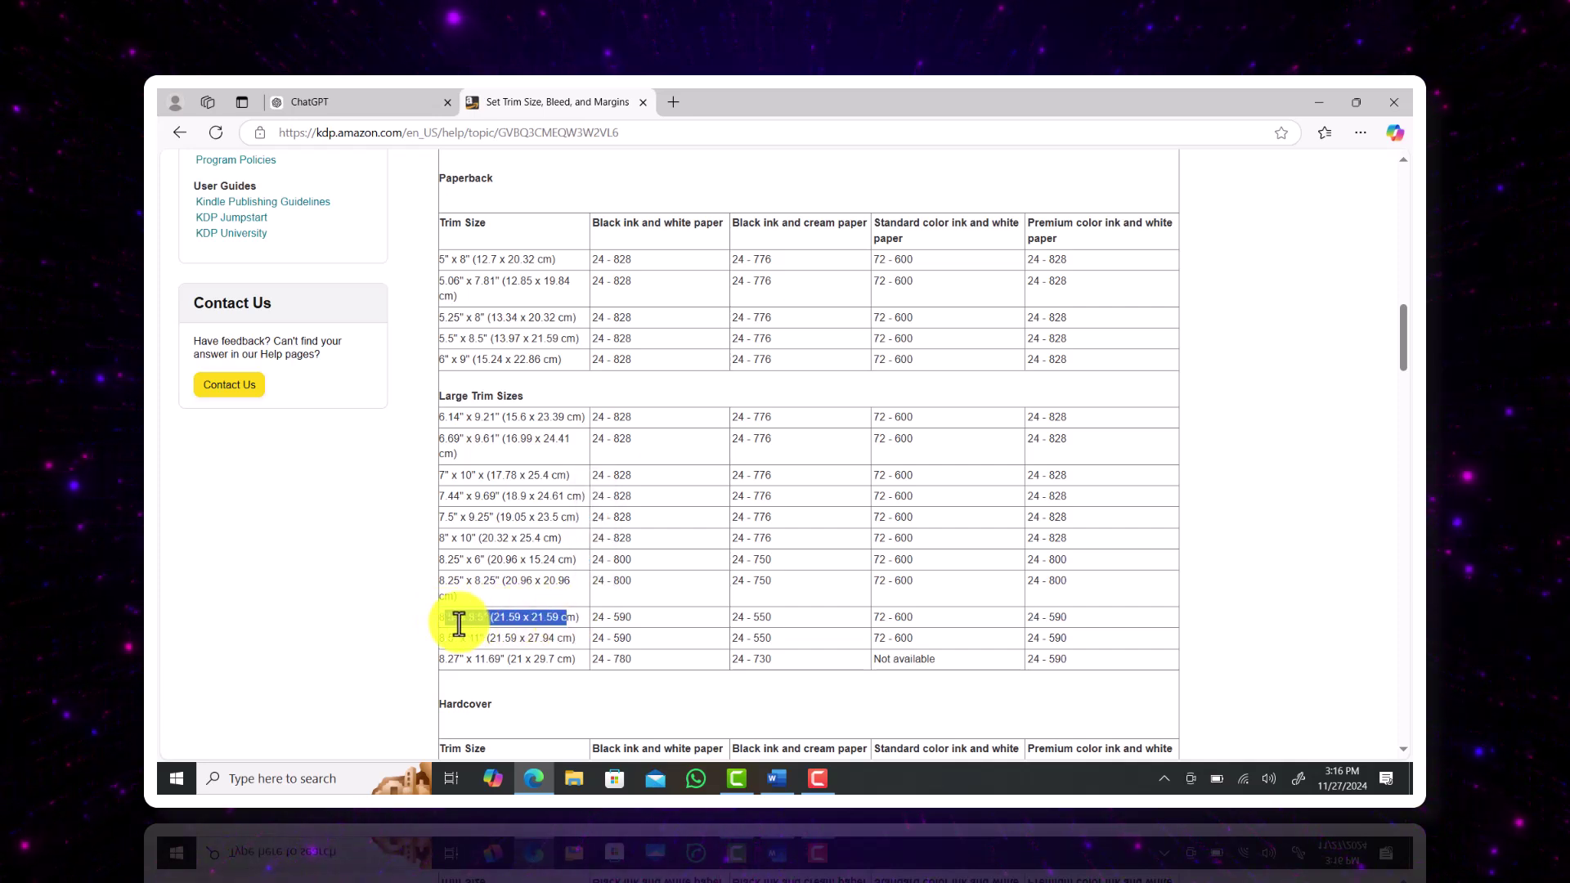
- Expand the trim size specifications for kdp.amazon.co.jp and read on through the Bleed section
scroll(411, 670, "down", 6)
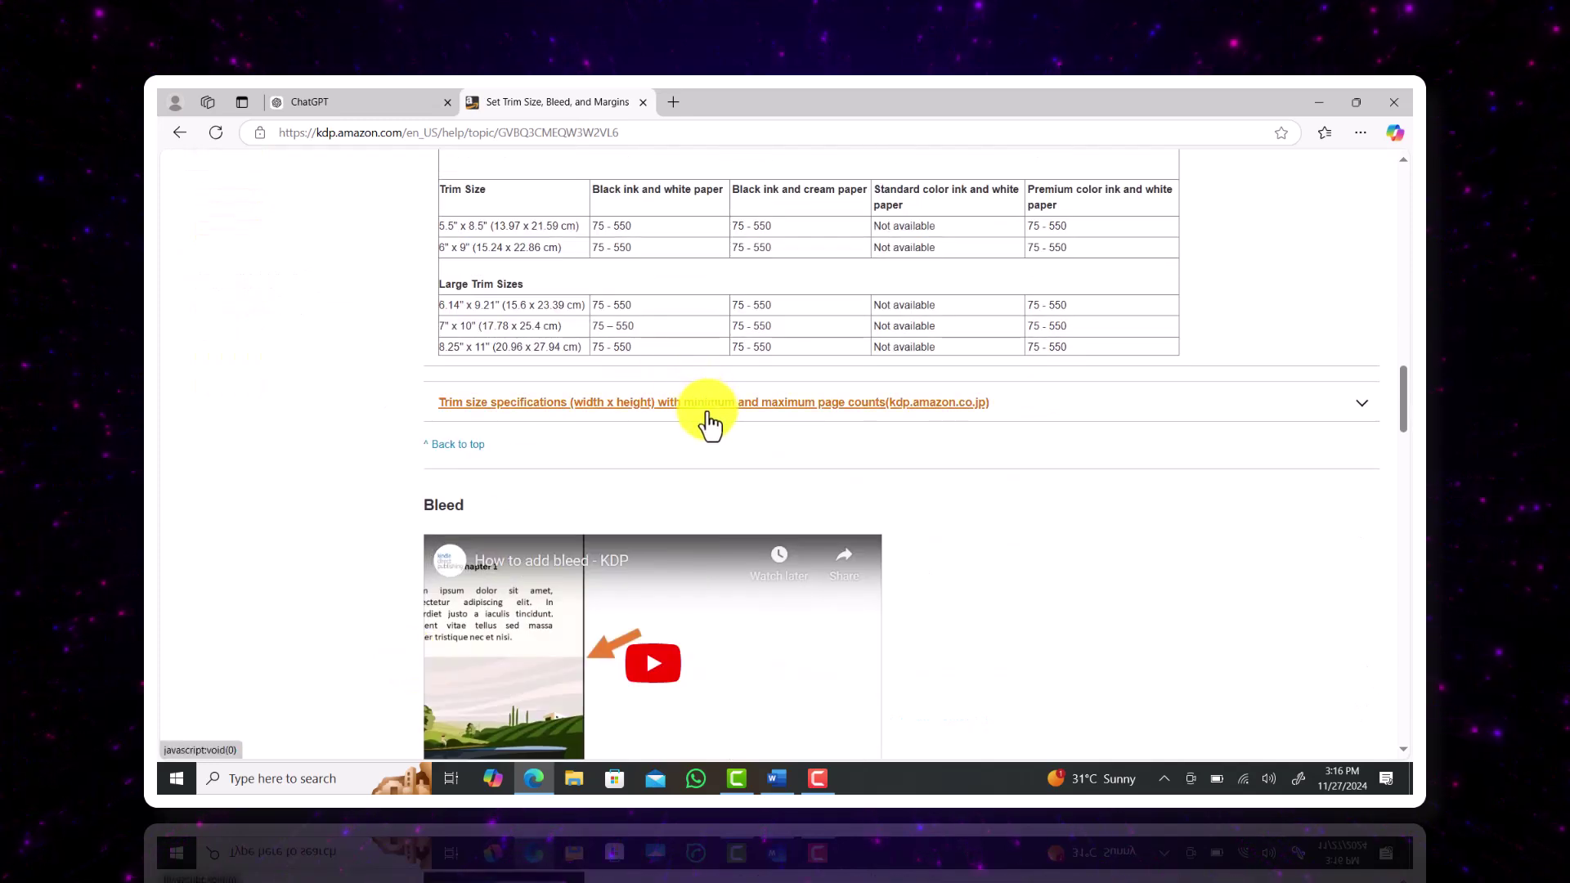
left_click(705, 413)
scroll(797, 485, "down", 10)
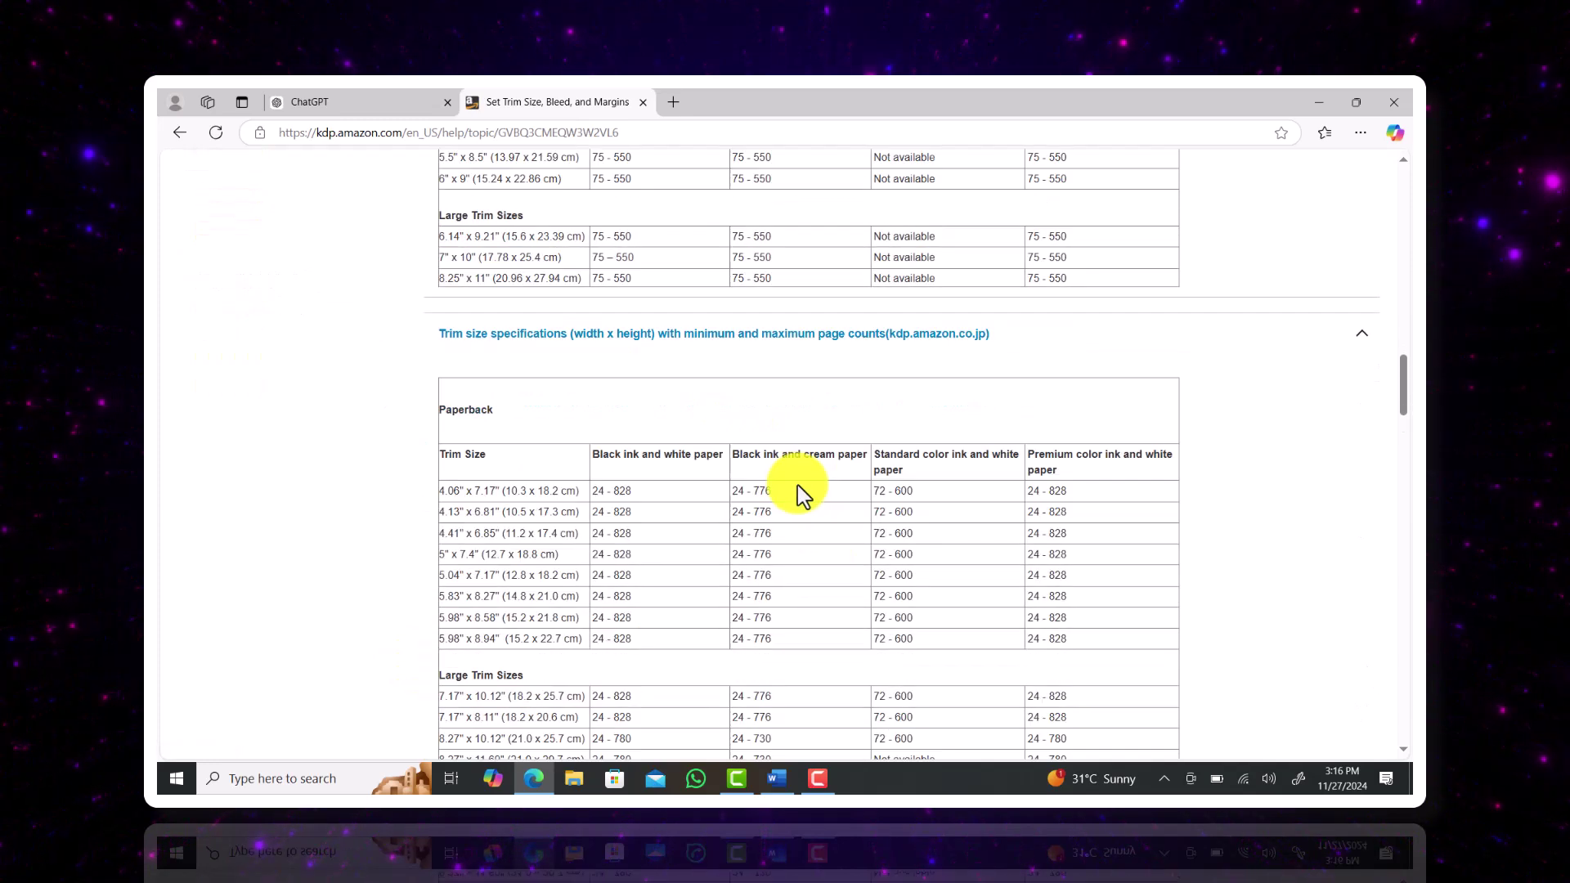
scroll(797, 484, "down", 2)
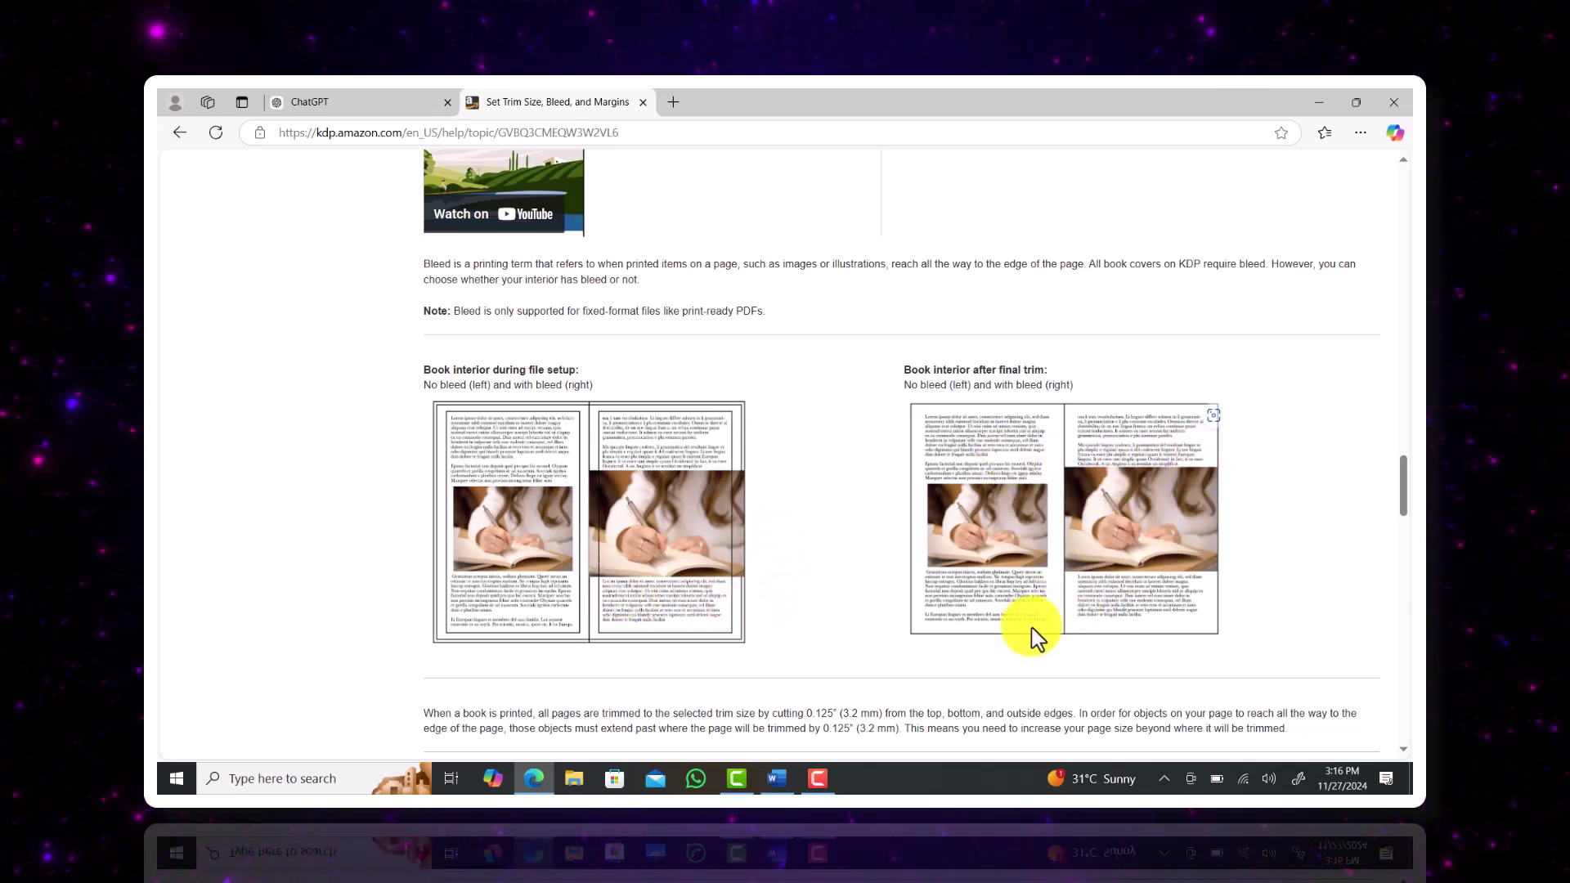
scroll(1171, 608, "down", 5)
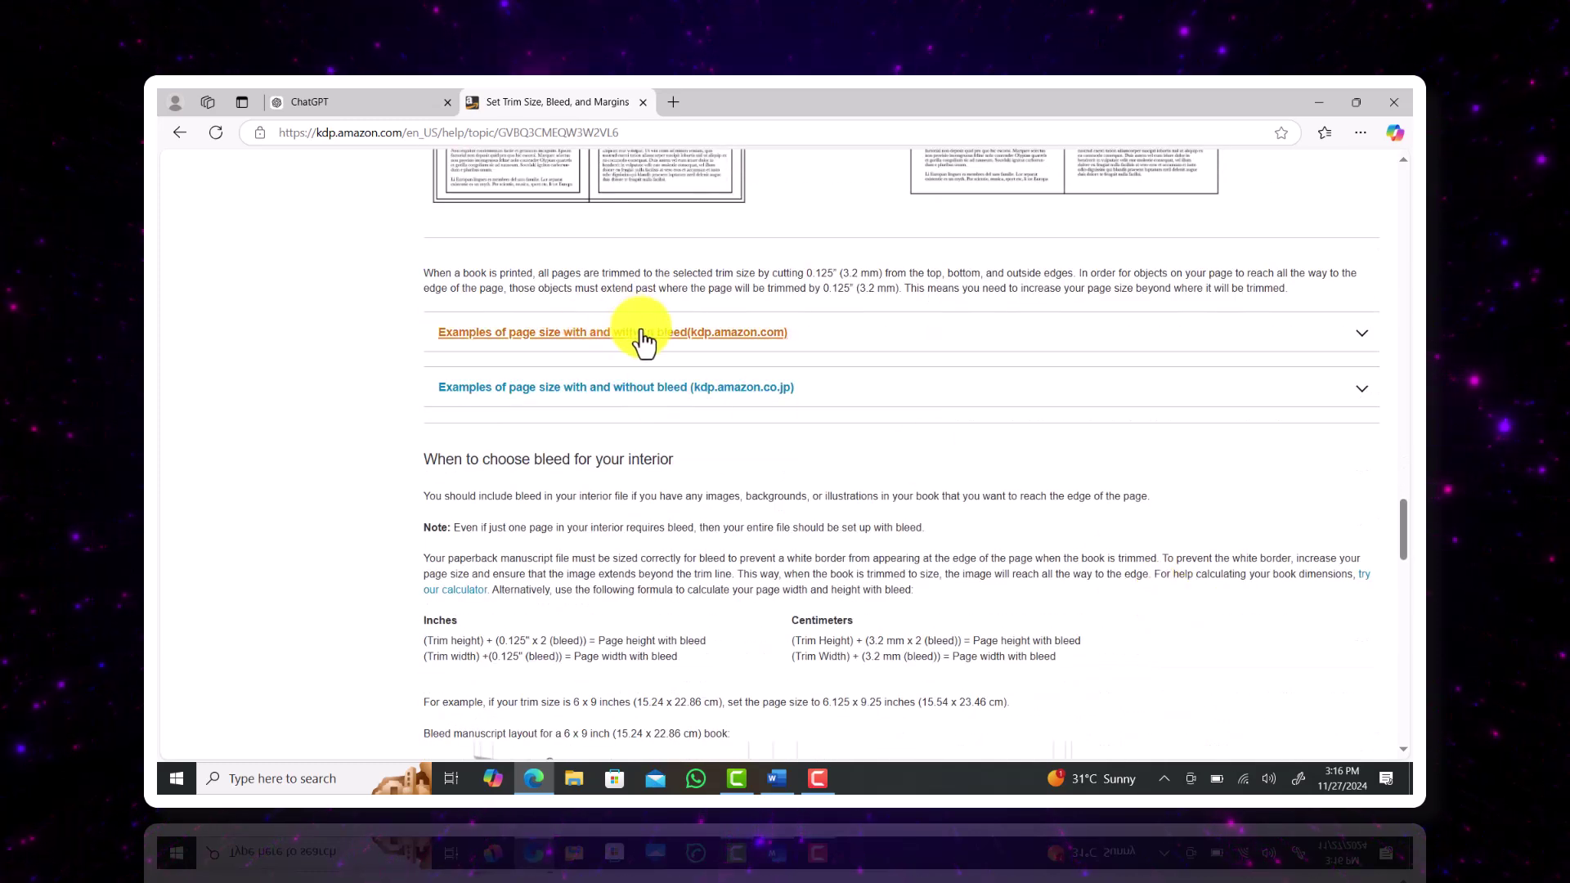
- Expand the page size examples for kdp.amazon.co.jp and kdp.amazon.com and compare sizes with and without bleed
left_click(643, 387)
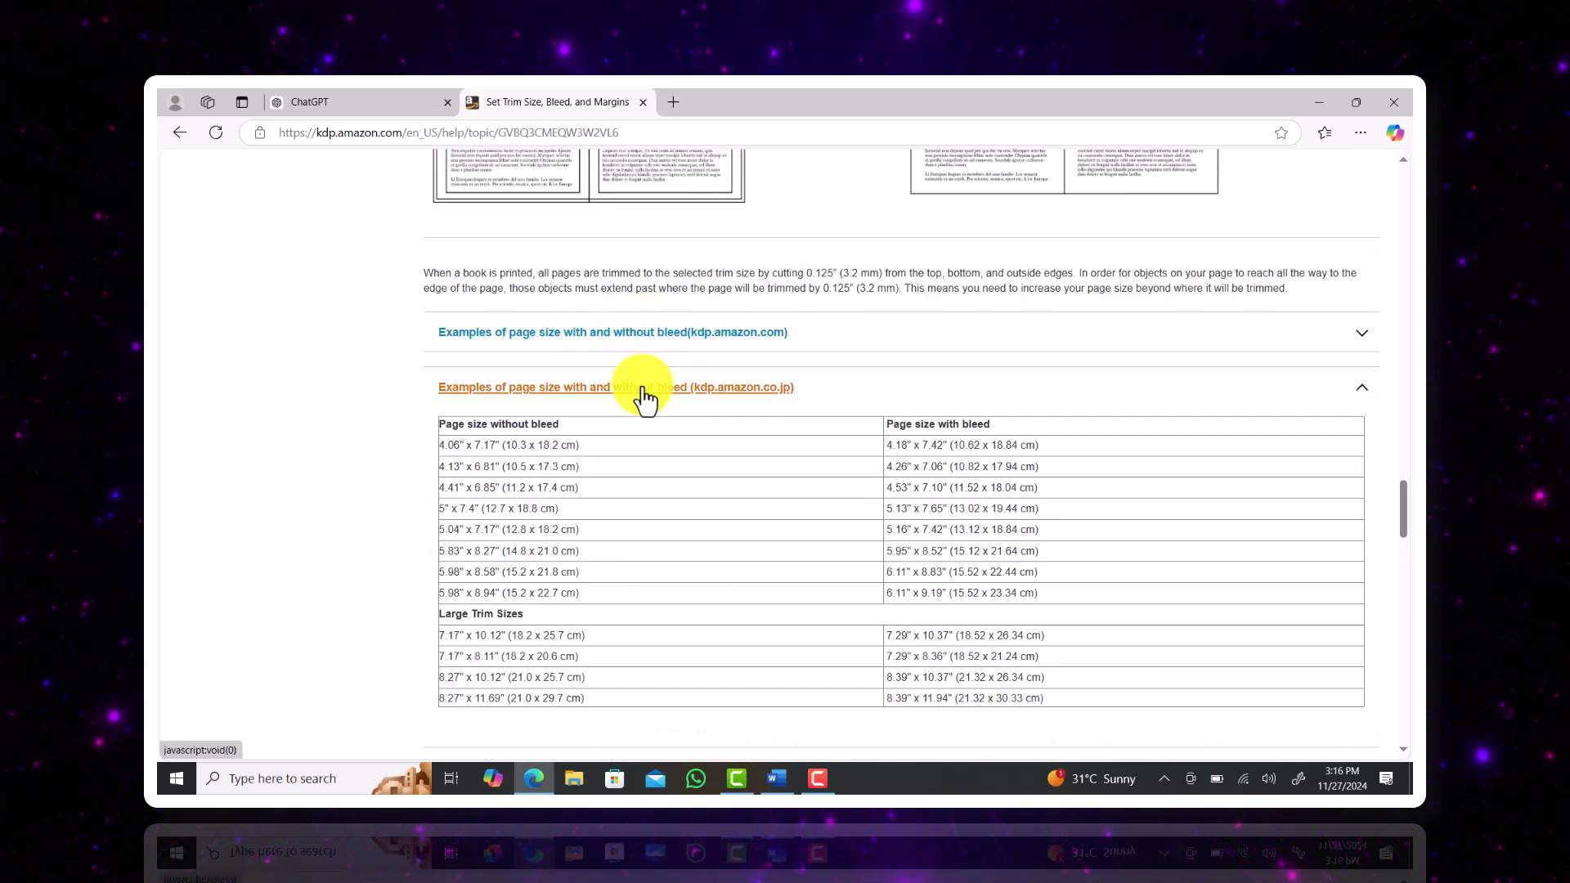
scroll(642, 526, "down", 1)
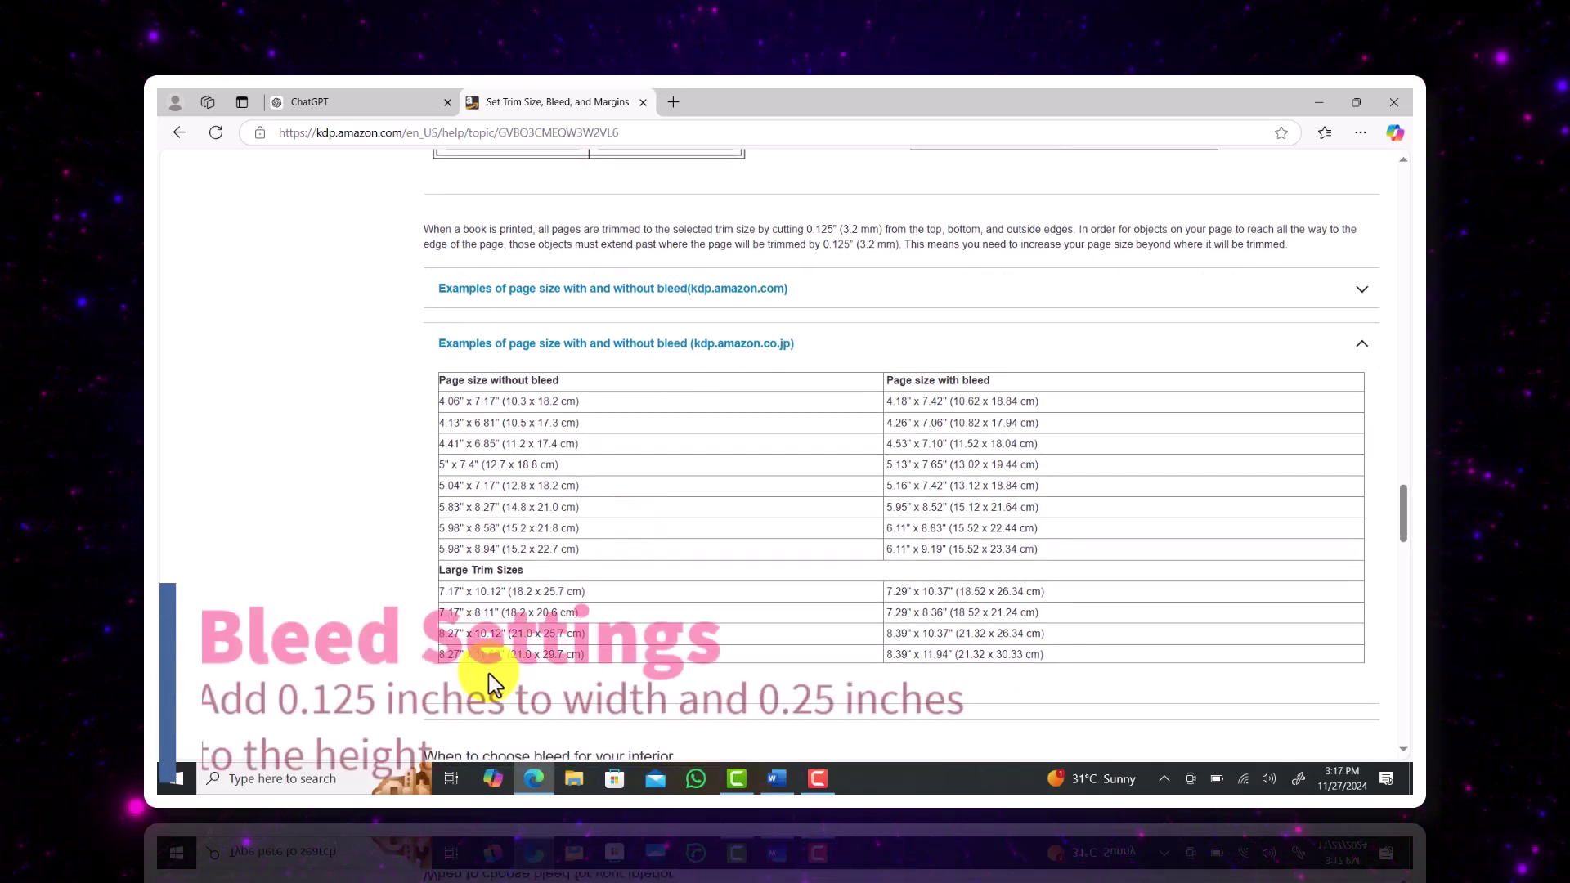
scroll(492, 682, "down", 1)
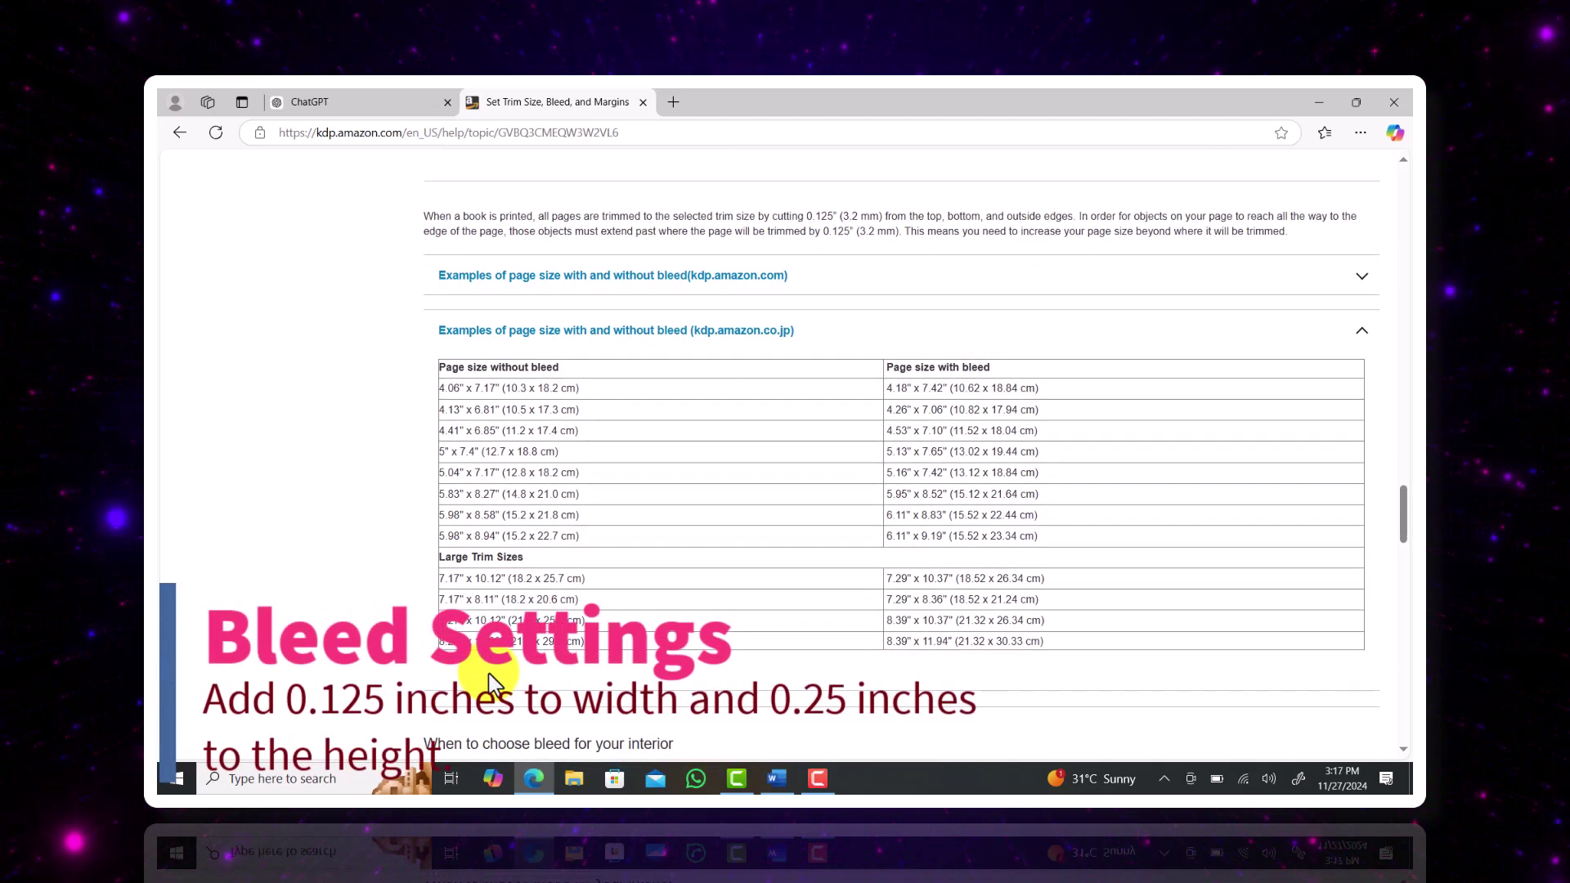
left_click(531, 276)
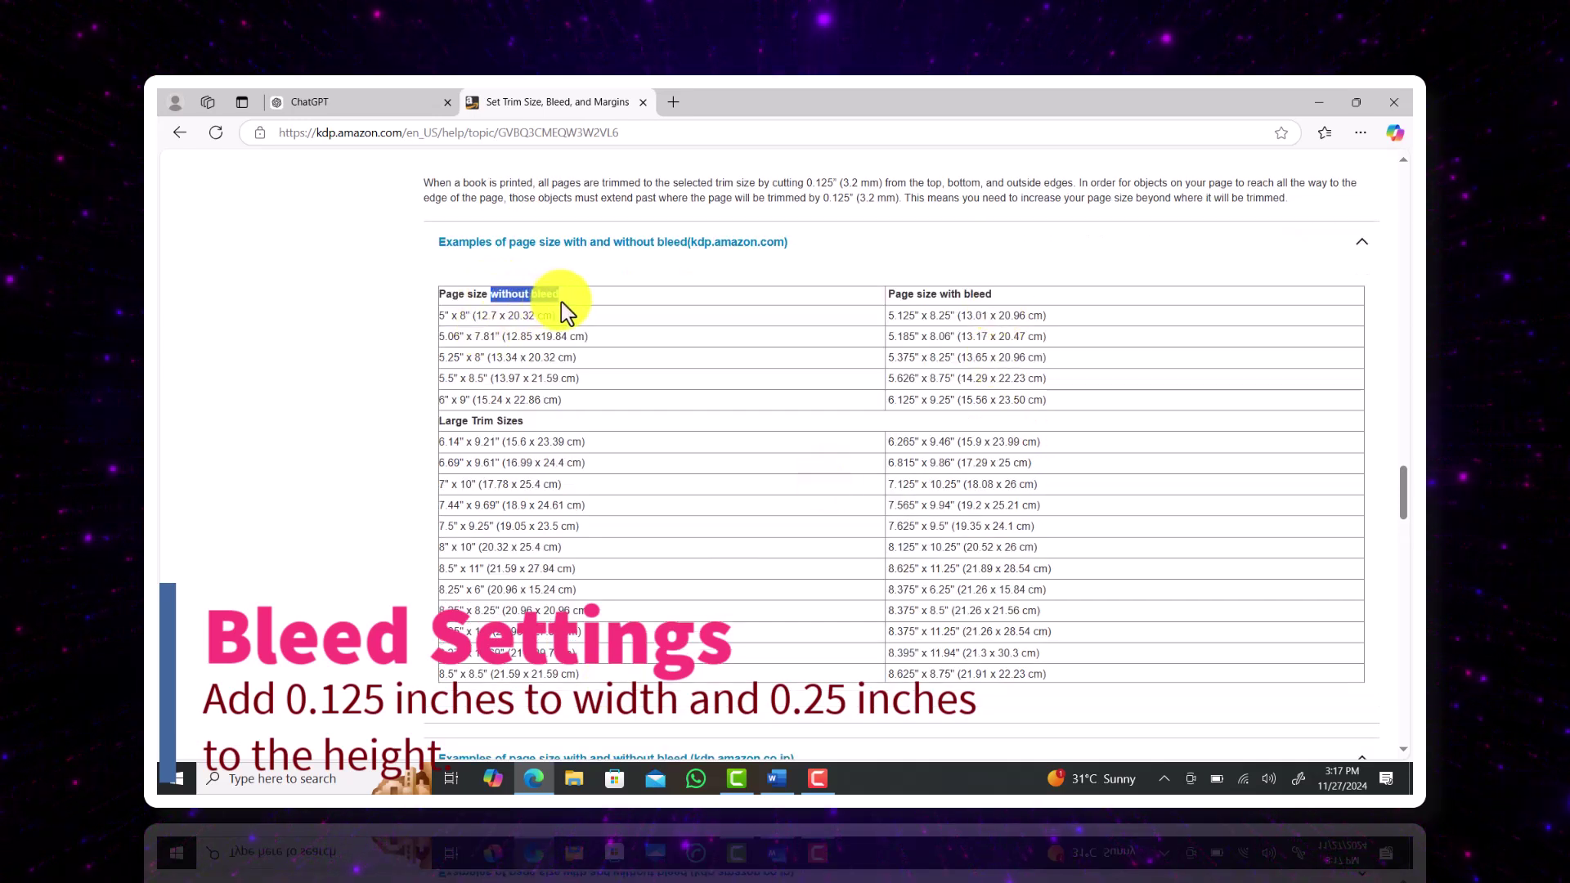
left_click(796, 361)
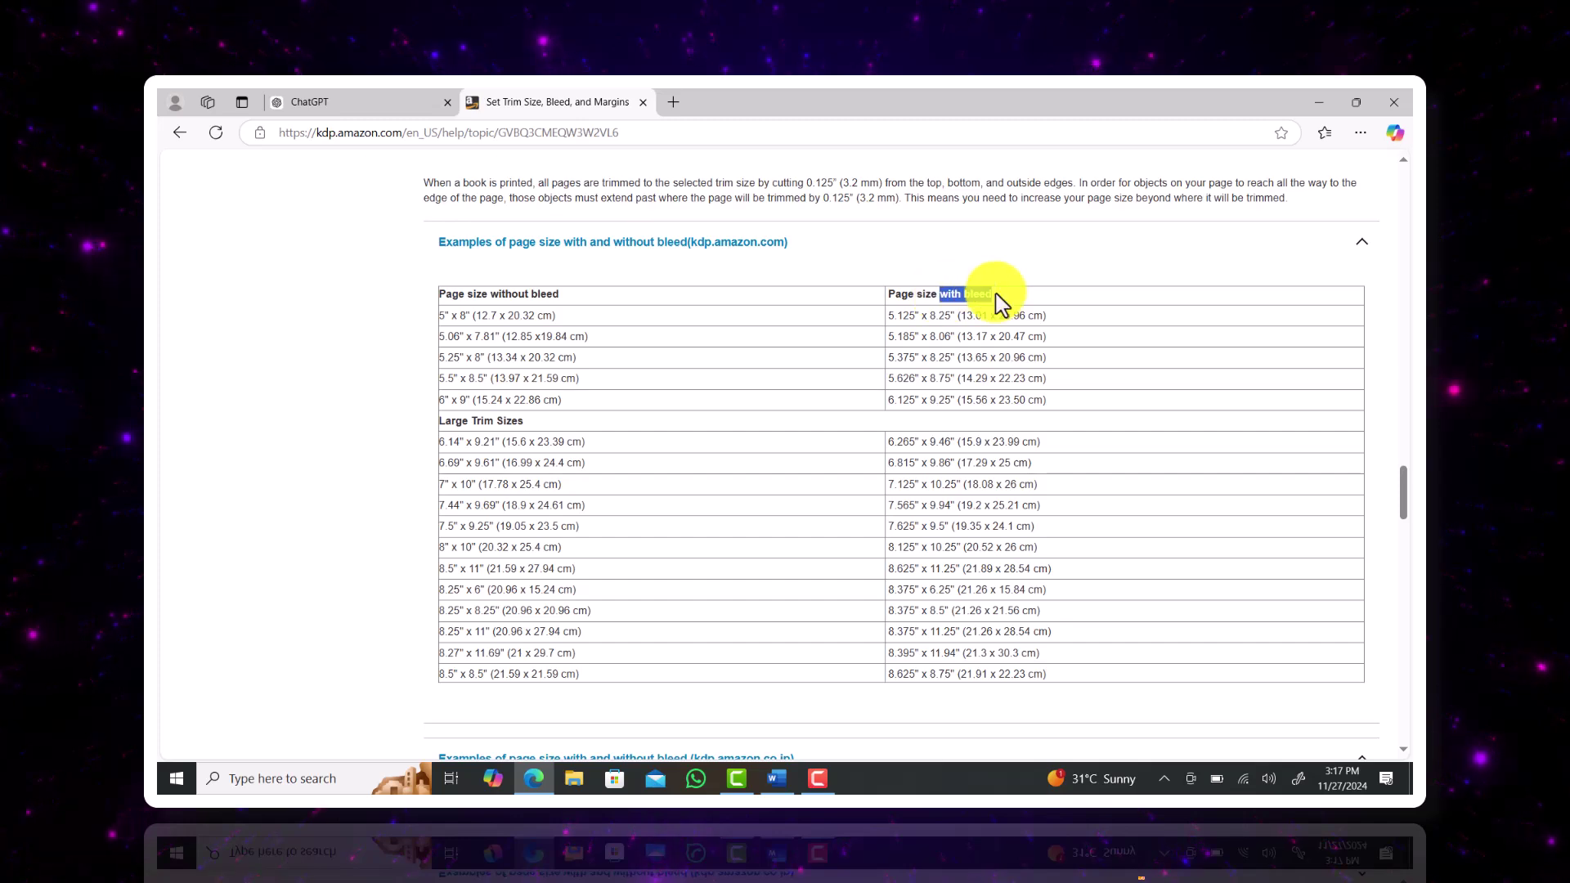
left_click(1053, 417)
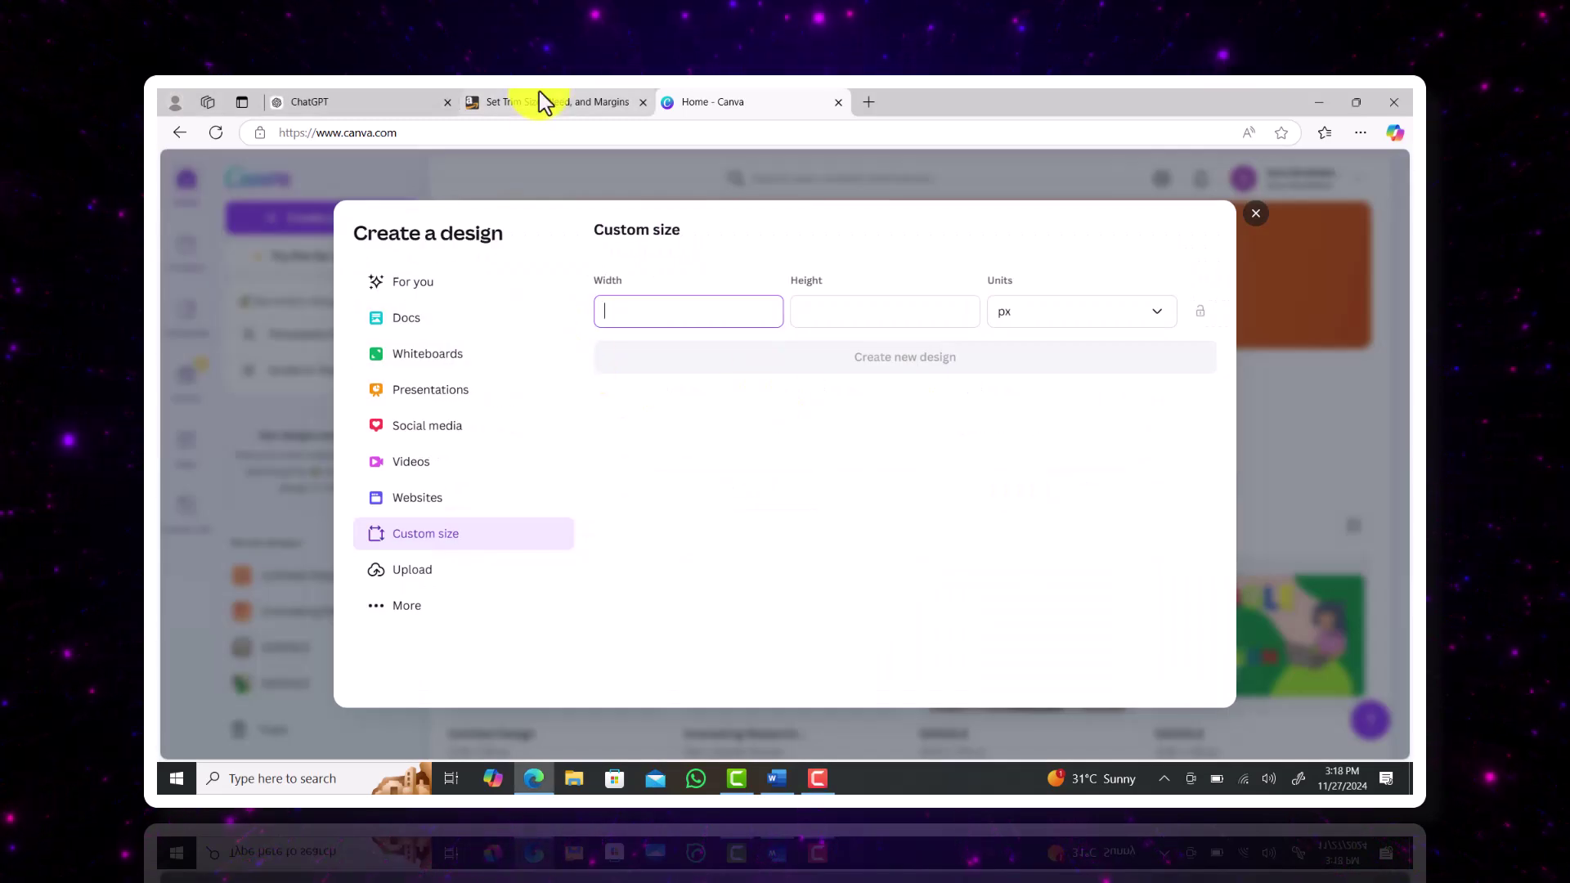
- Check KDP's with-bleed size for an 8.5" x 8.5" book, then set Canva's custom design units to inches and width to 8.625
left_click(543, 102)
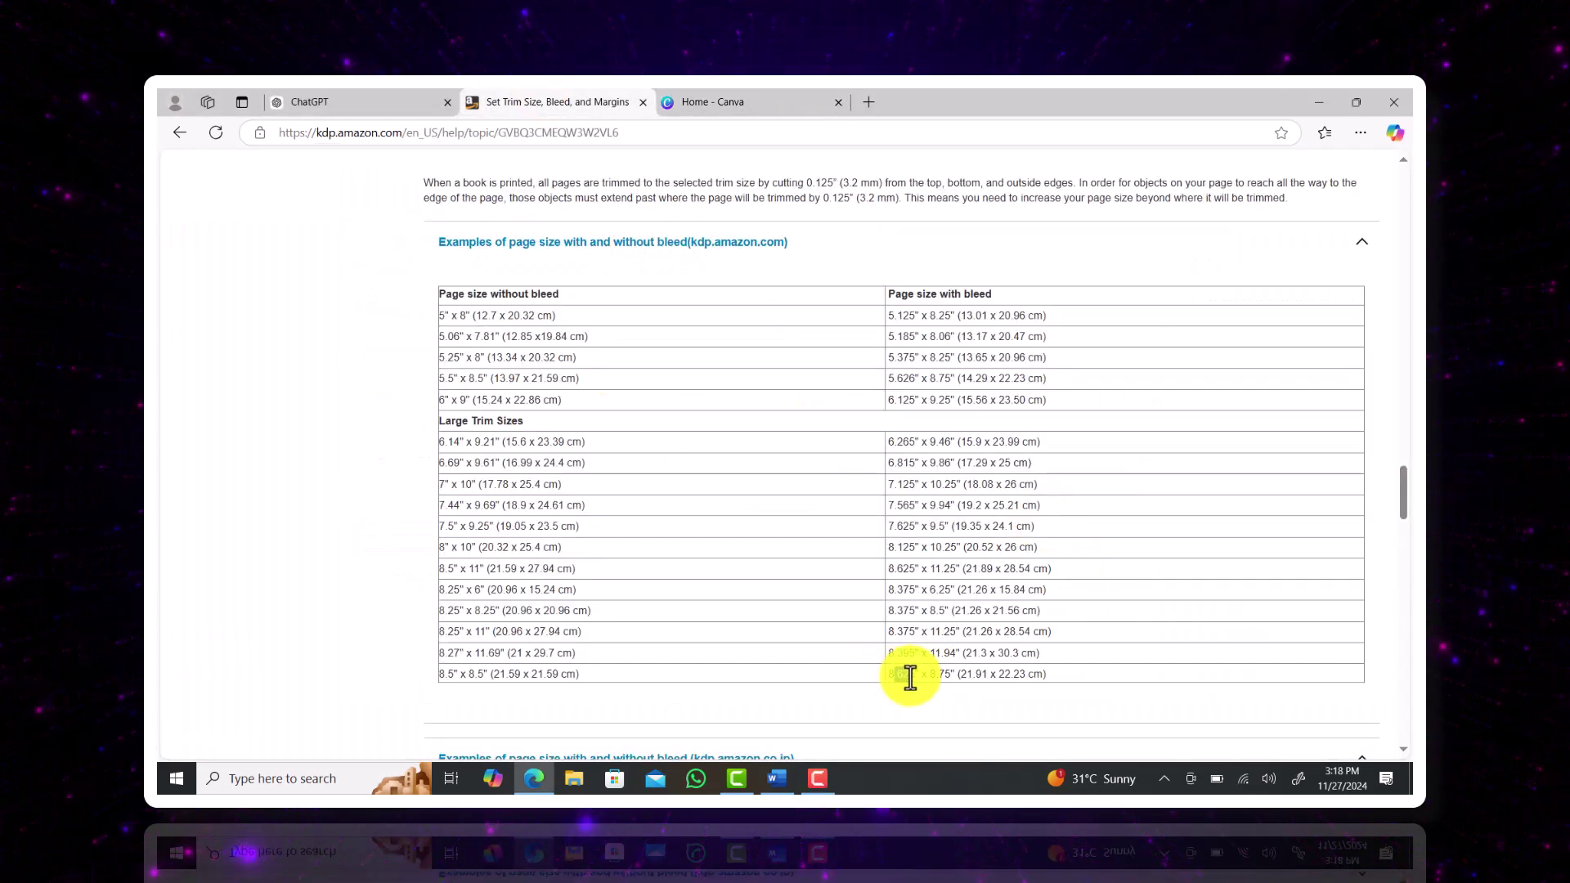
left_click(665, 100)
left_click(1021, 335)
left_click(1014, 399)
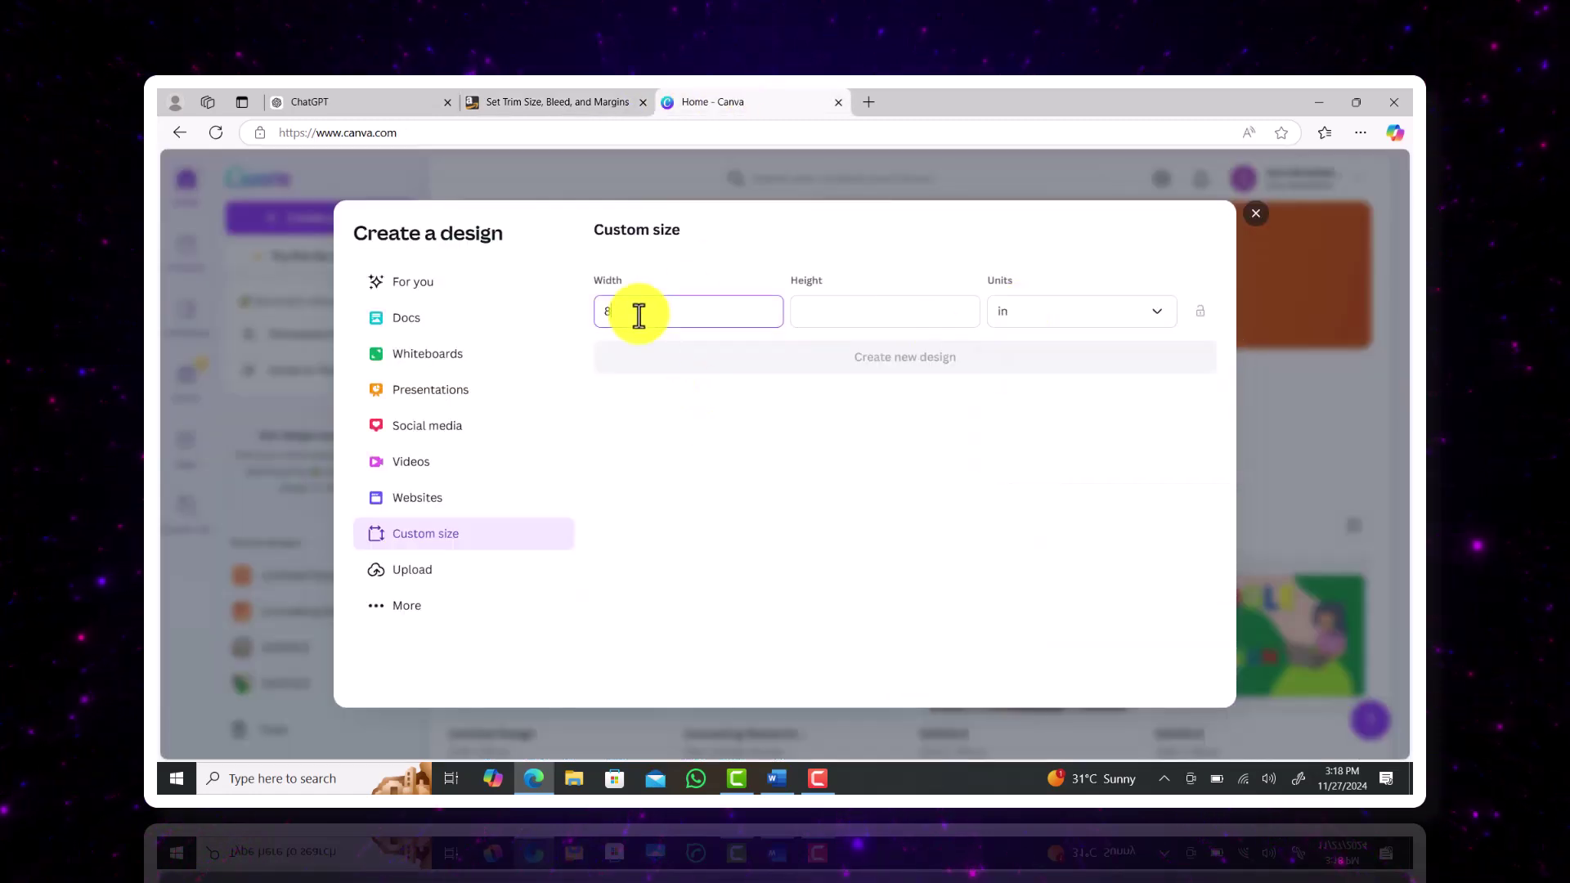
left_click(639, 316)
type("8.2")
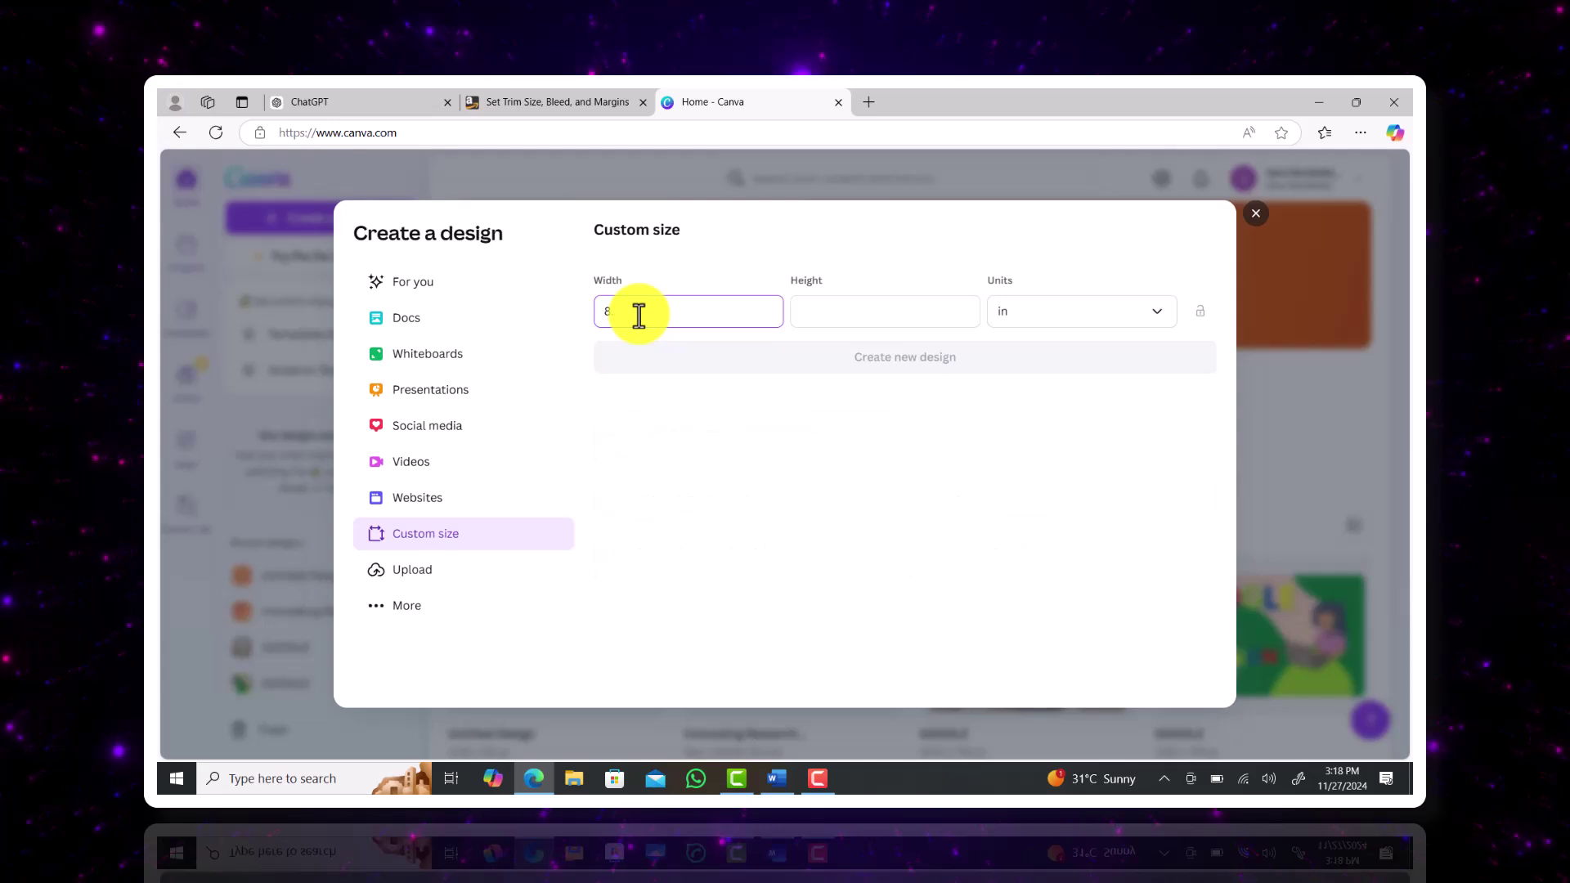
type(".625")
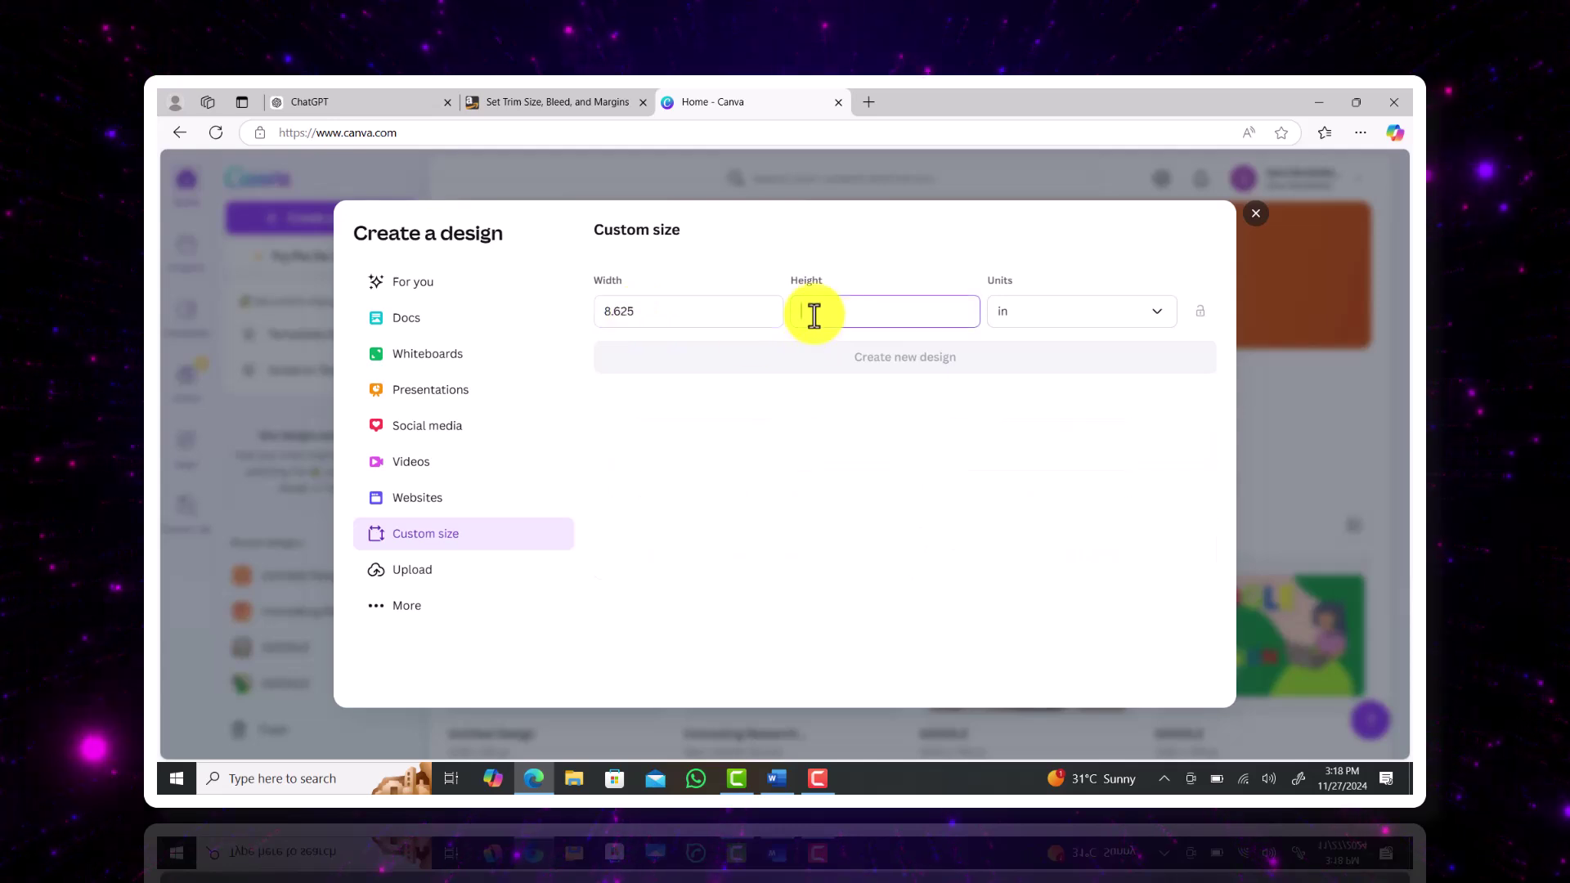
- Recheck the KDP bleed table and set the custom design's height in Canva to 8.75 in
left_click(561, 103)
left_click(741, 101)
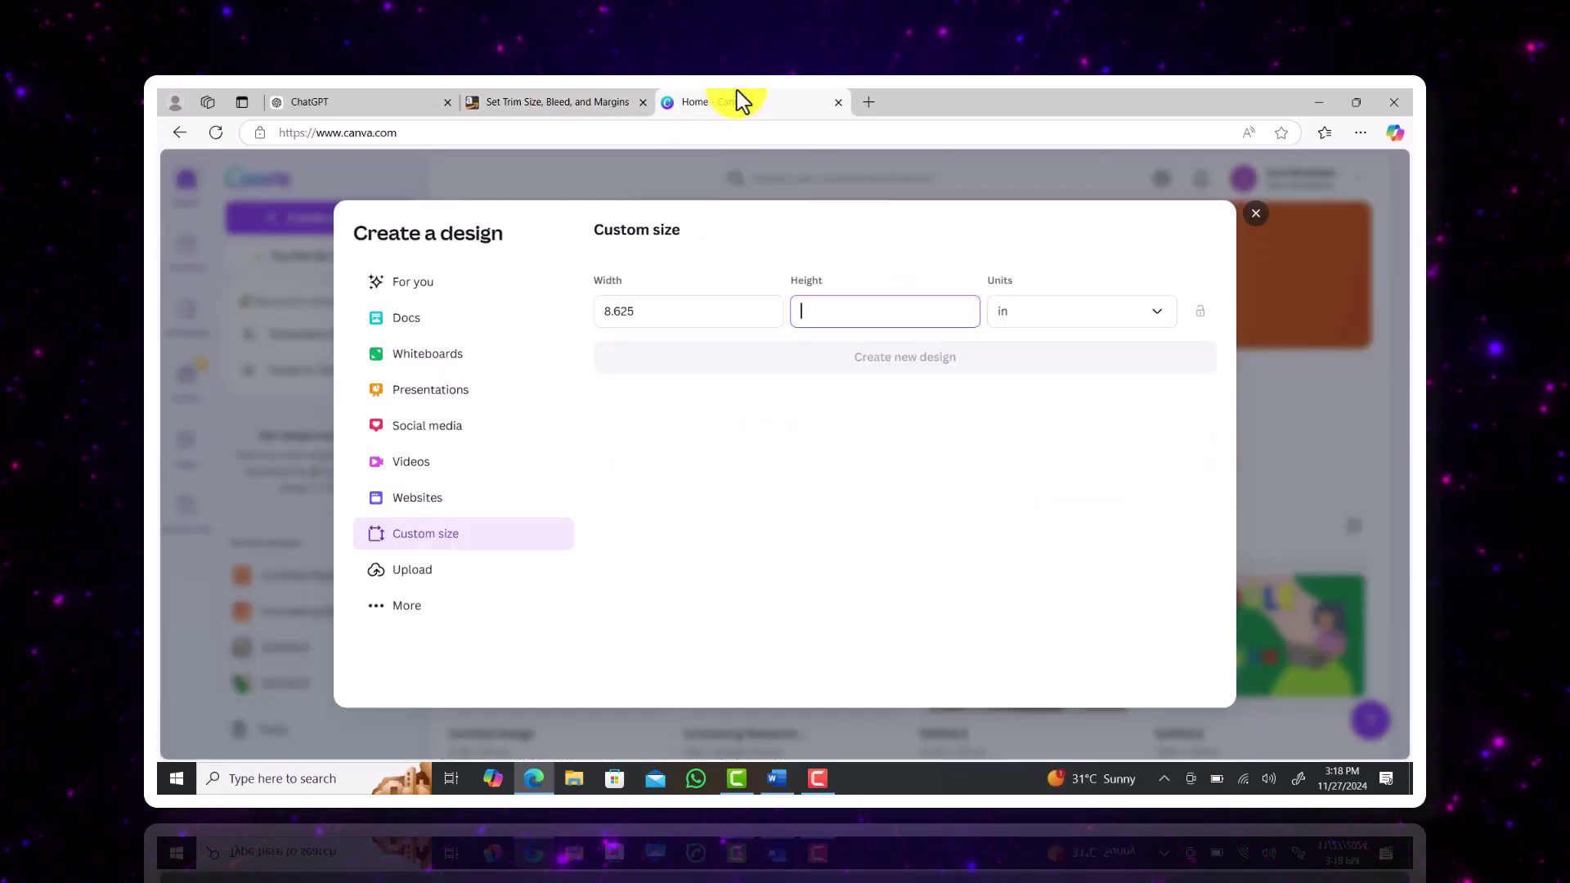
type("8")
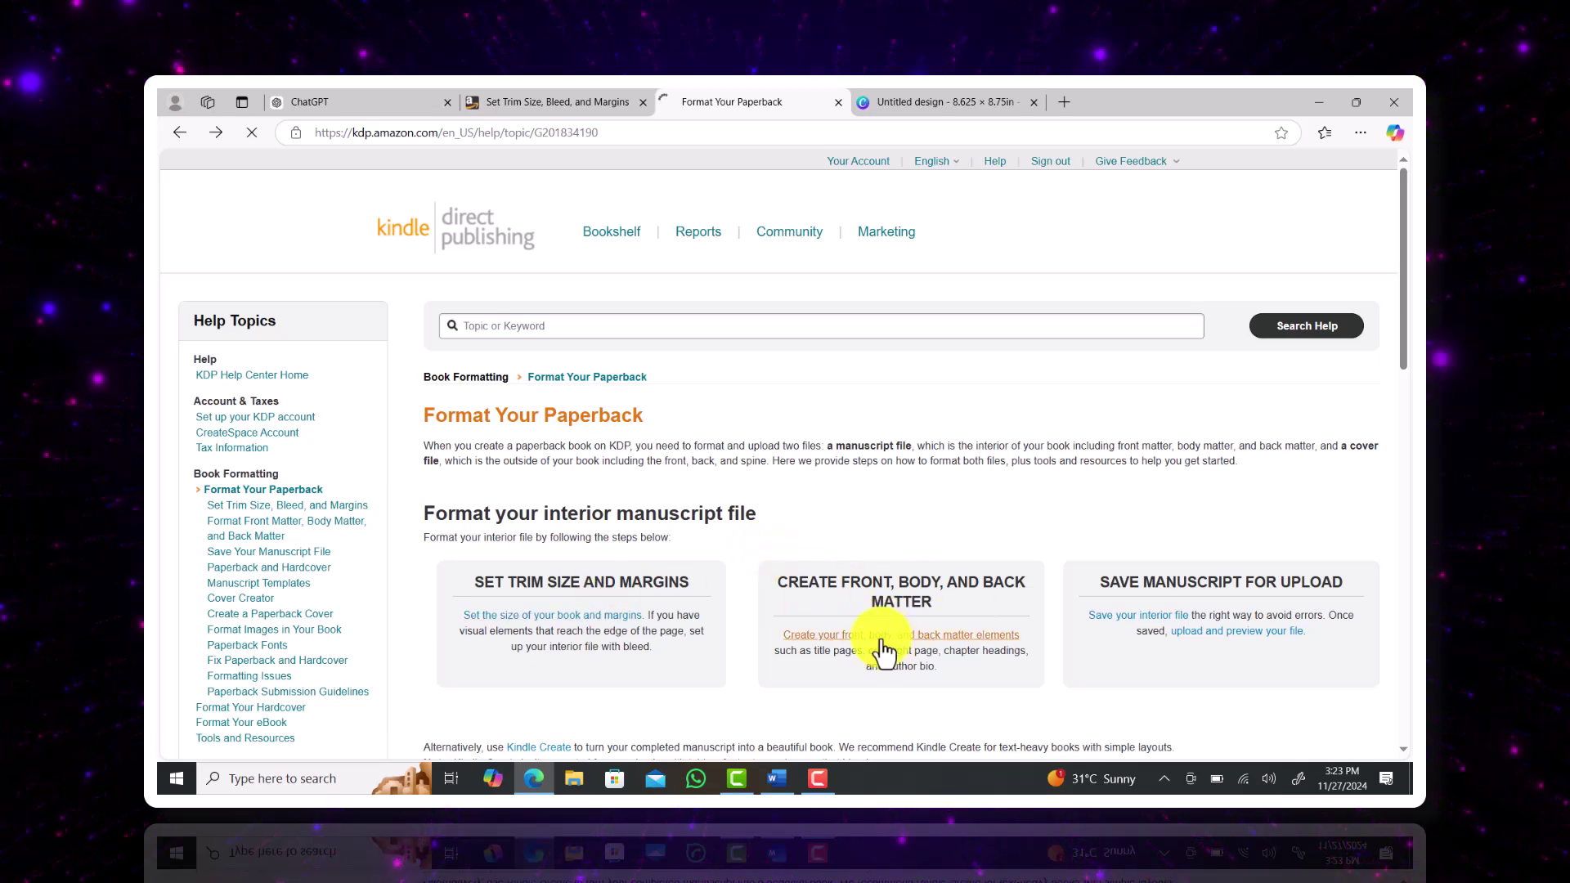
- Read KDP's guide to front matter order and the half-title and title page requirements
scroll(1403, 249, "down", 8)
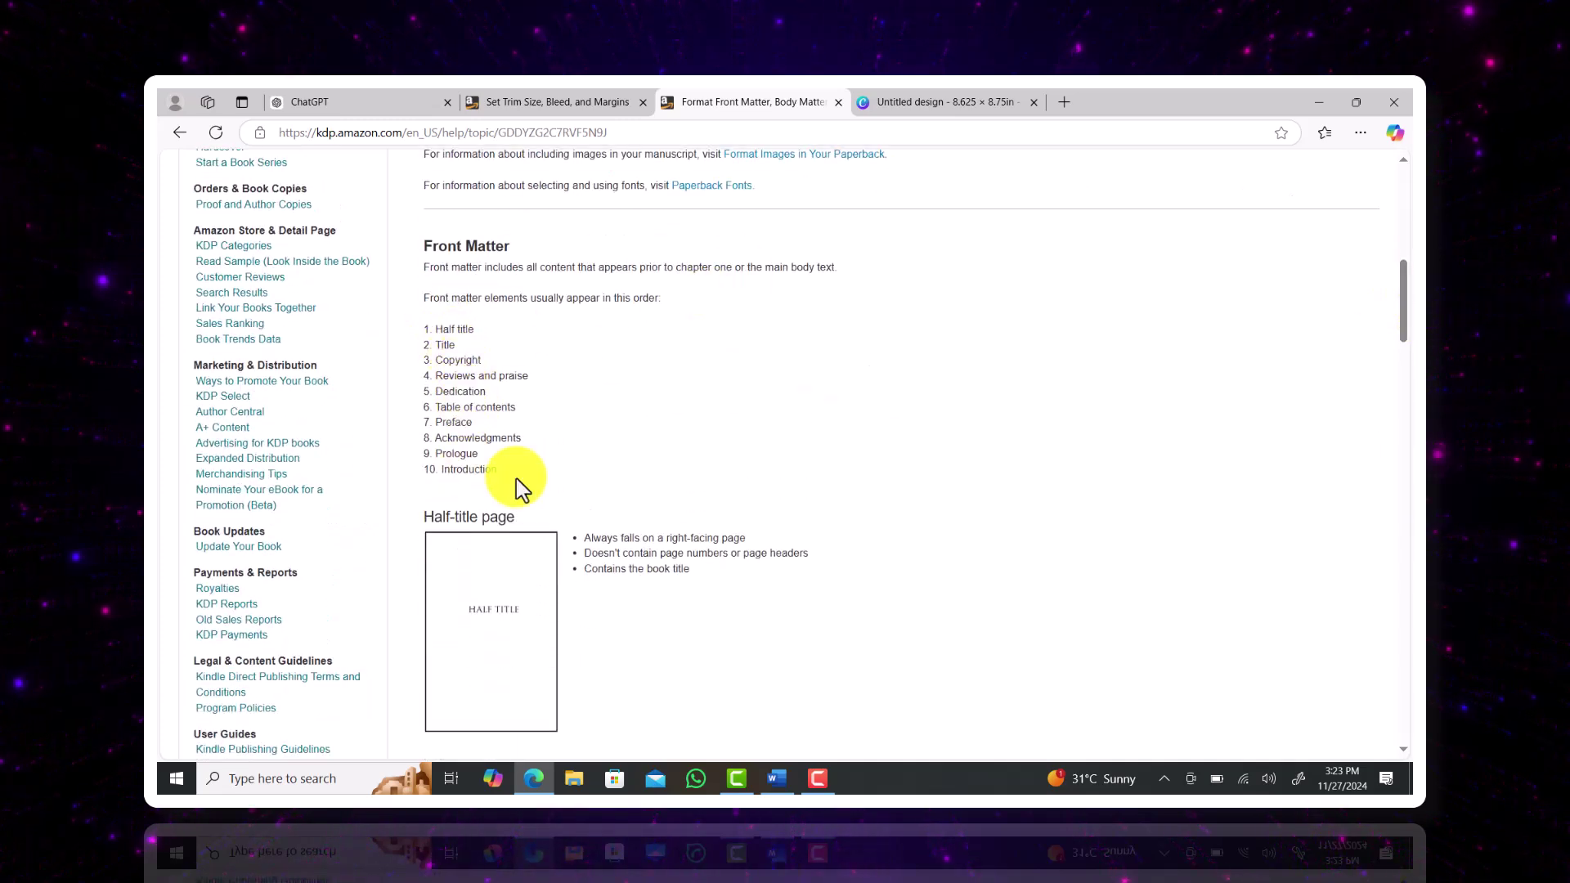
scroll(734, 613, "down", 3)
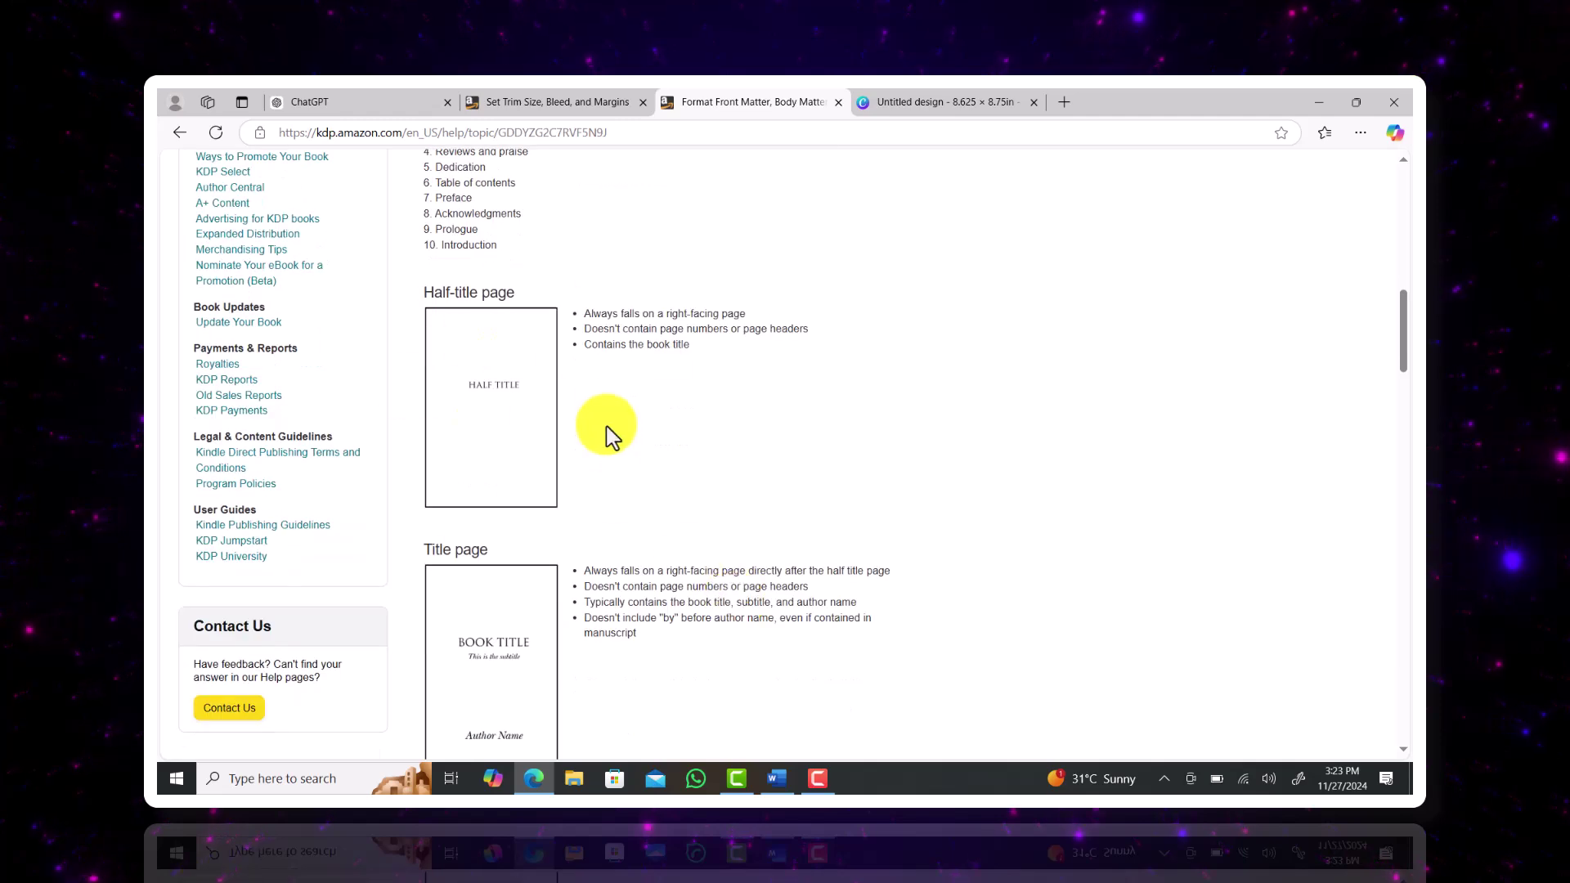
scroll(611, 515, "down", 1)
- Switch to Canva, add a heading reading "Half Title" to the first page, and add a second page
left_click(932, 108)
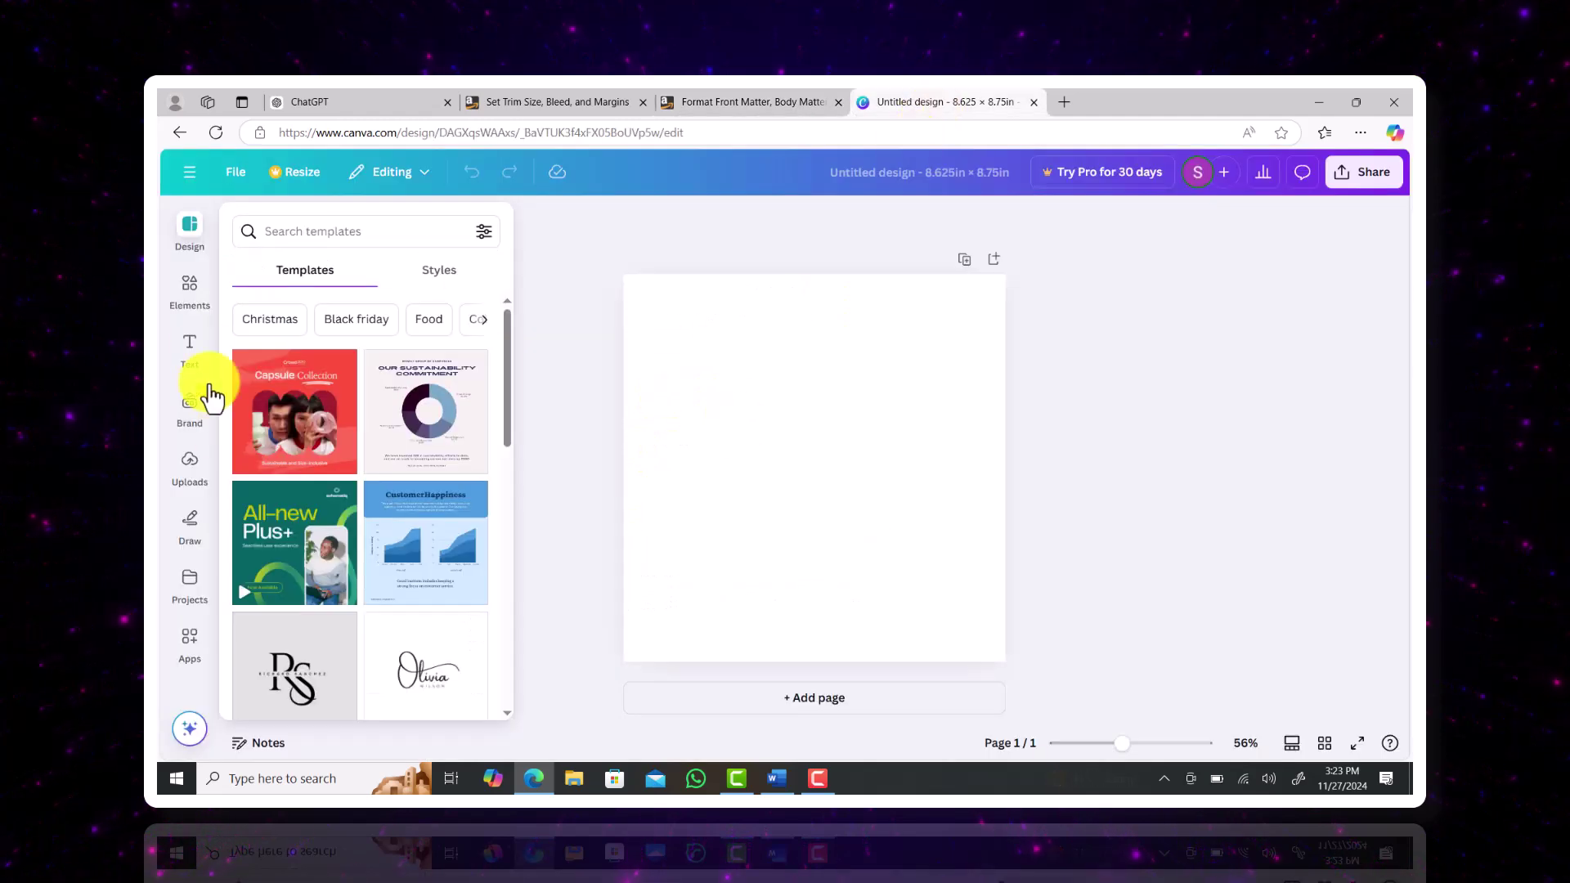
left_click(193, 352)
left_click(334, 452)
type("Half Title")
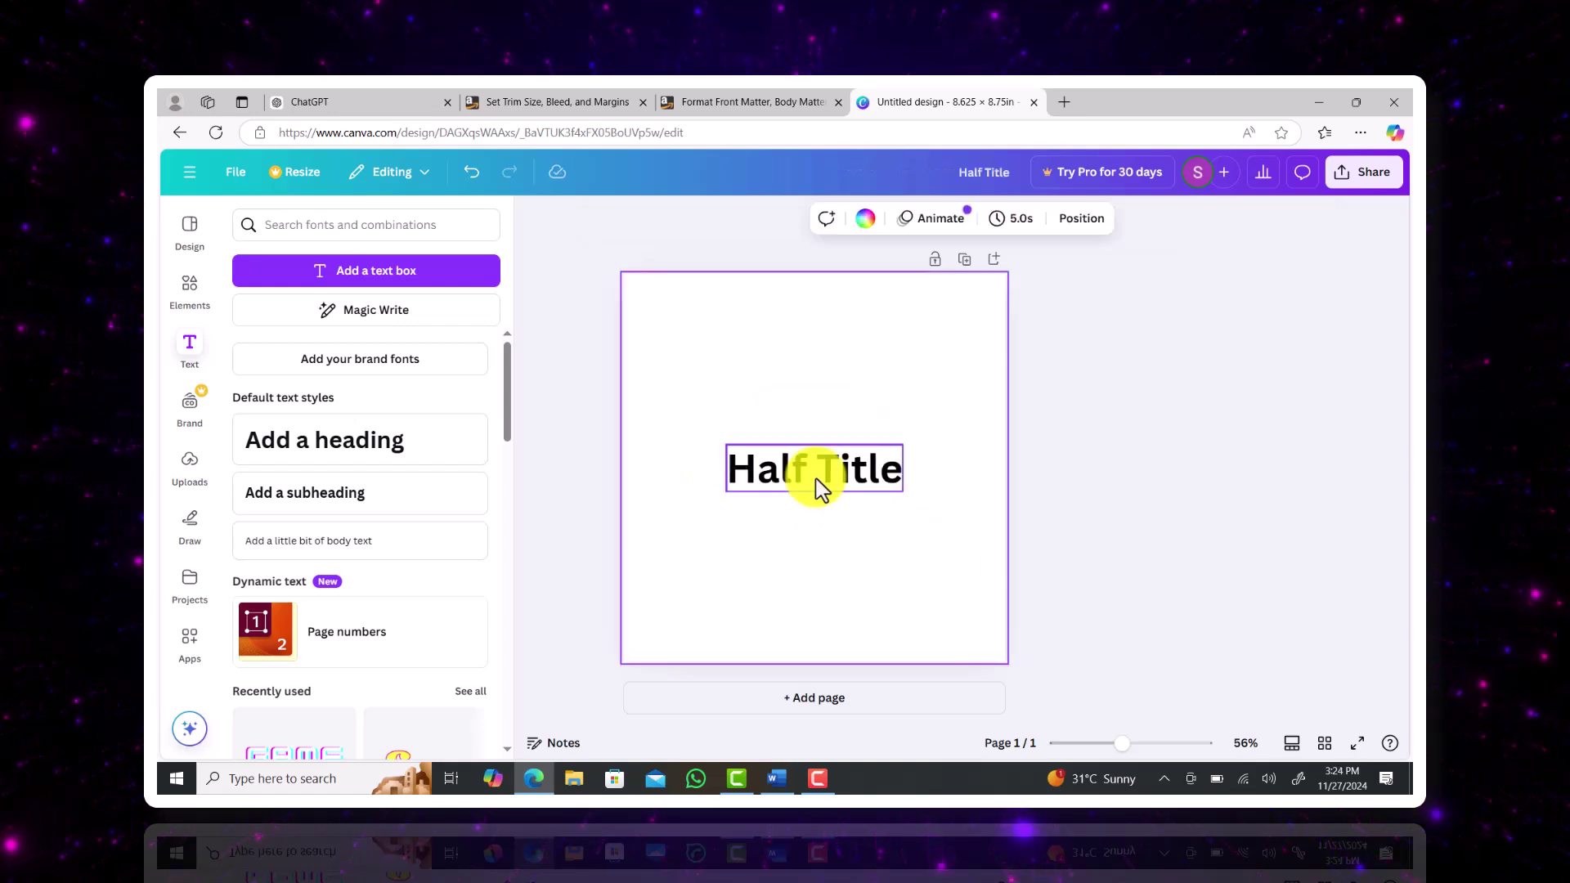
left_click(822, 700)
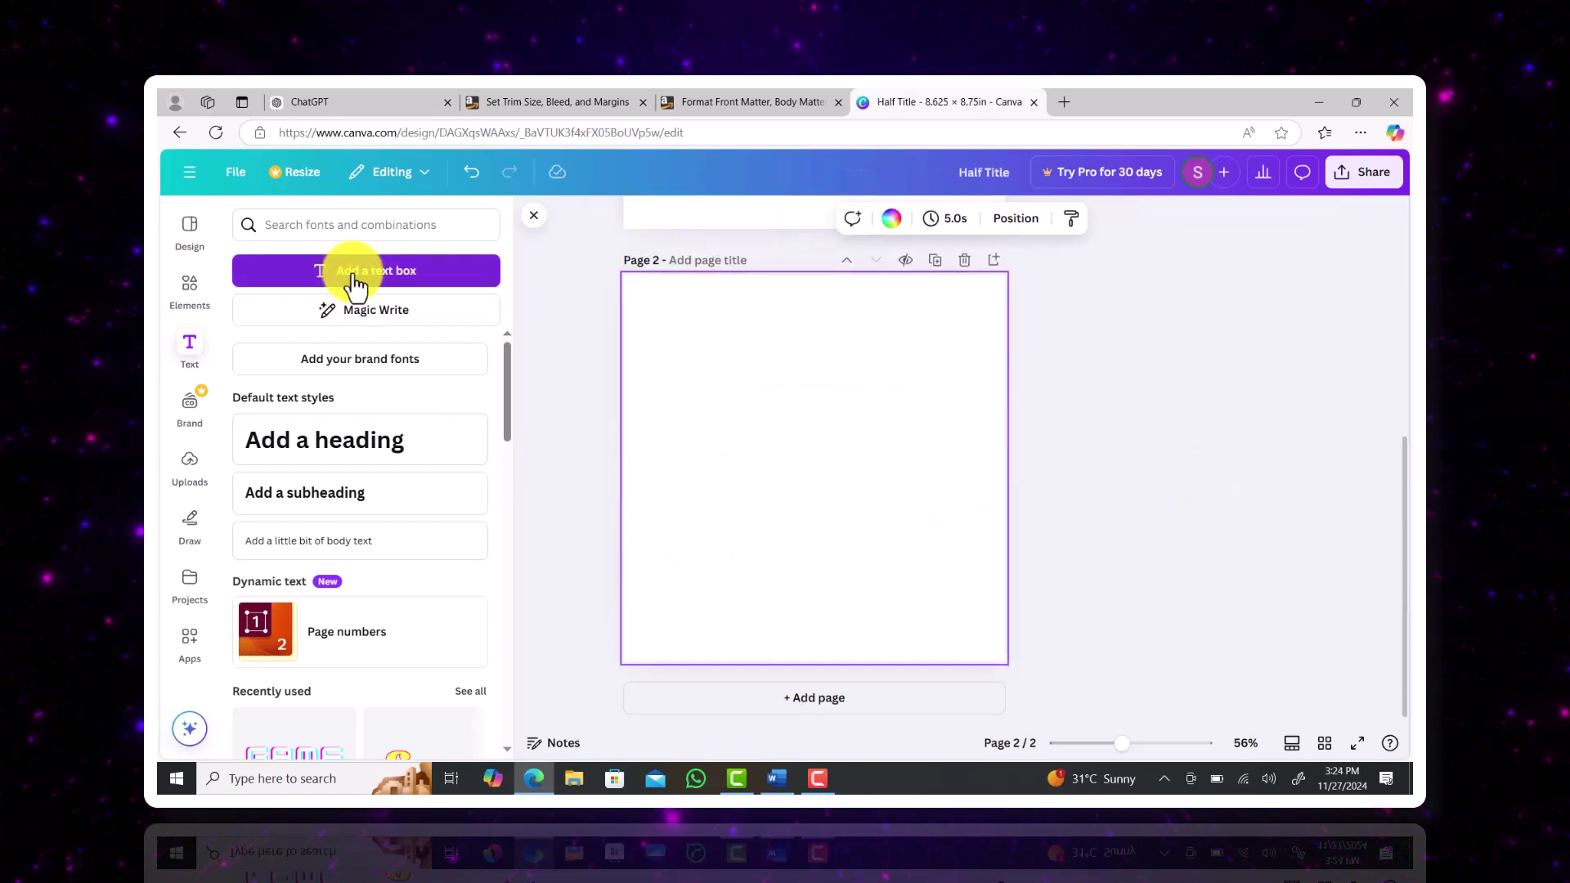
left_click(352, 274)
left_click(863, 477)
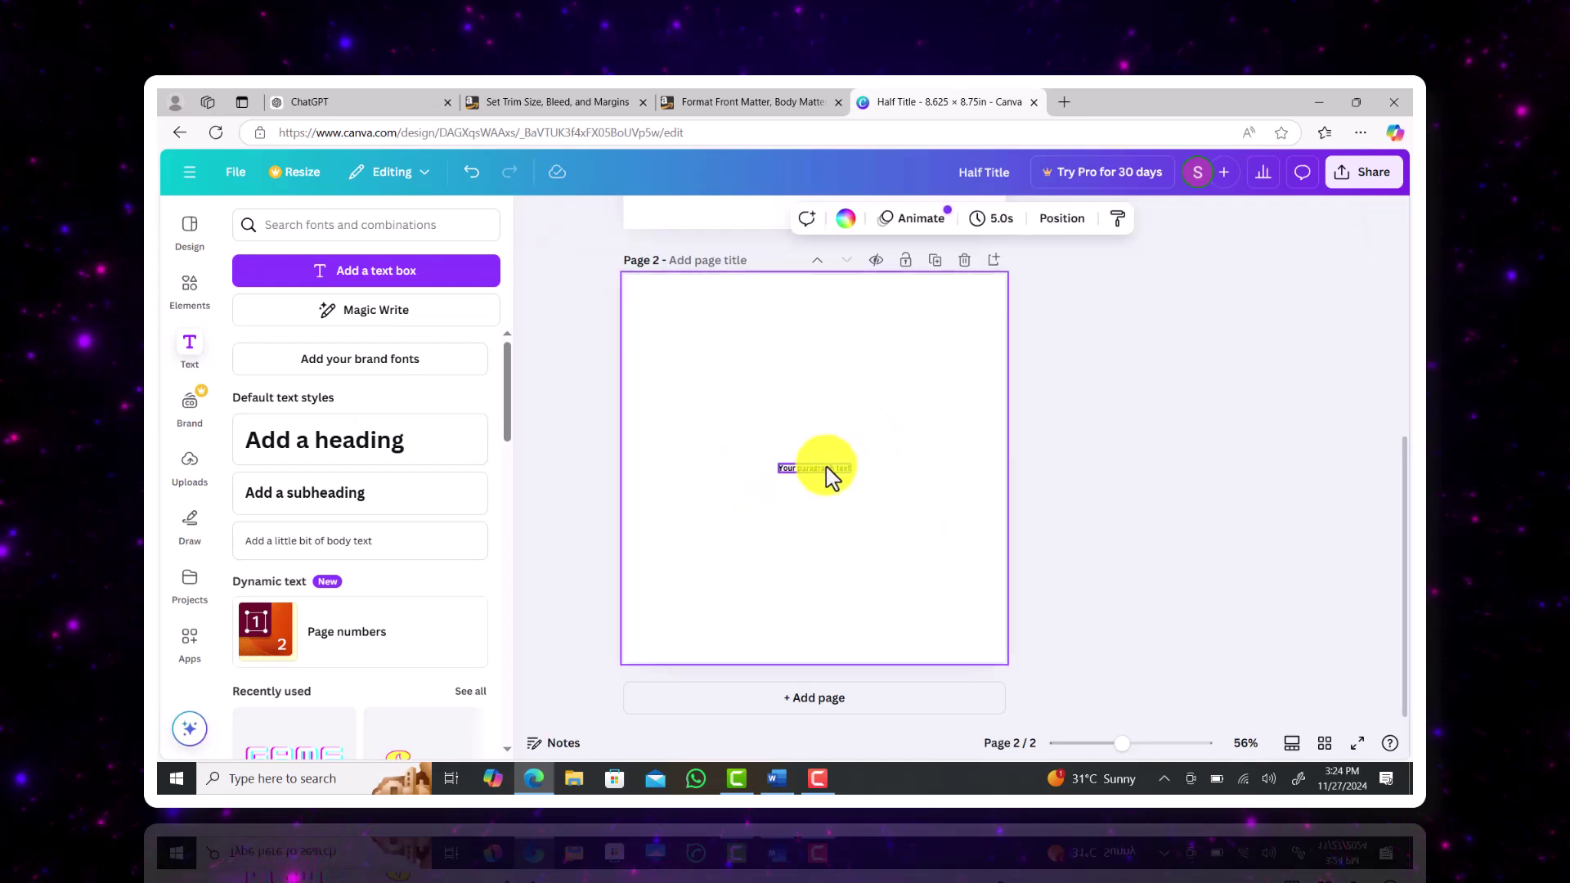
left_click(826, 469)
key("Delete")
- Add a heading reading "Book Title" to the centre of page 2
left_click(460, 463)
type("Book Title")
left_click(705, 523)
- Duplicate the Book Title heading, move the copy down near the page's lower edge and change its text to "Author"
left_click(815, 482)
left_click(826, 412)
left_click_drag(800, 489, 785, 603)
double_click(785, 603)
type("Author")
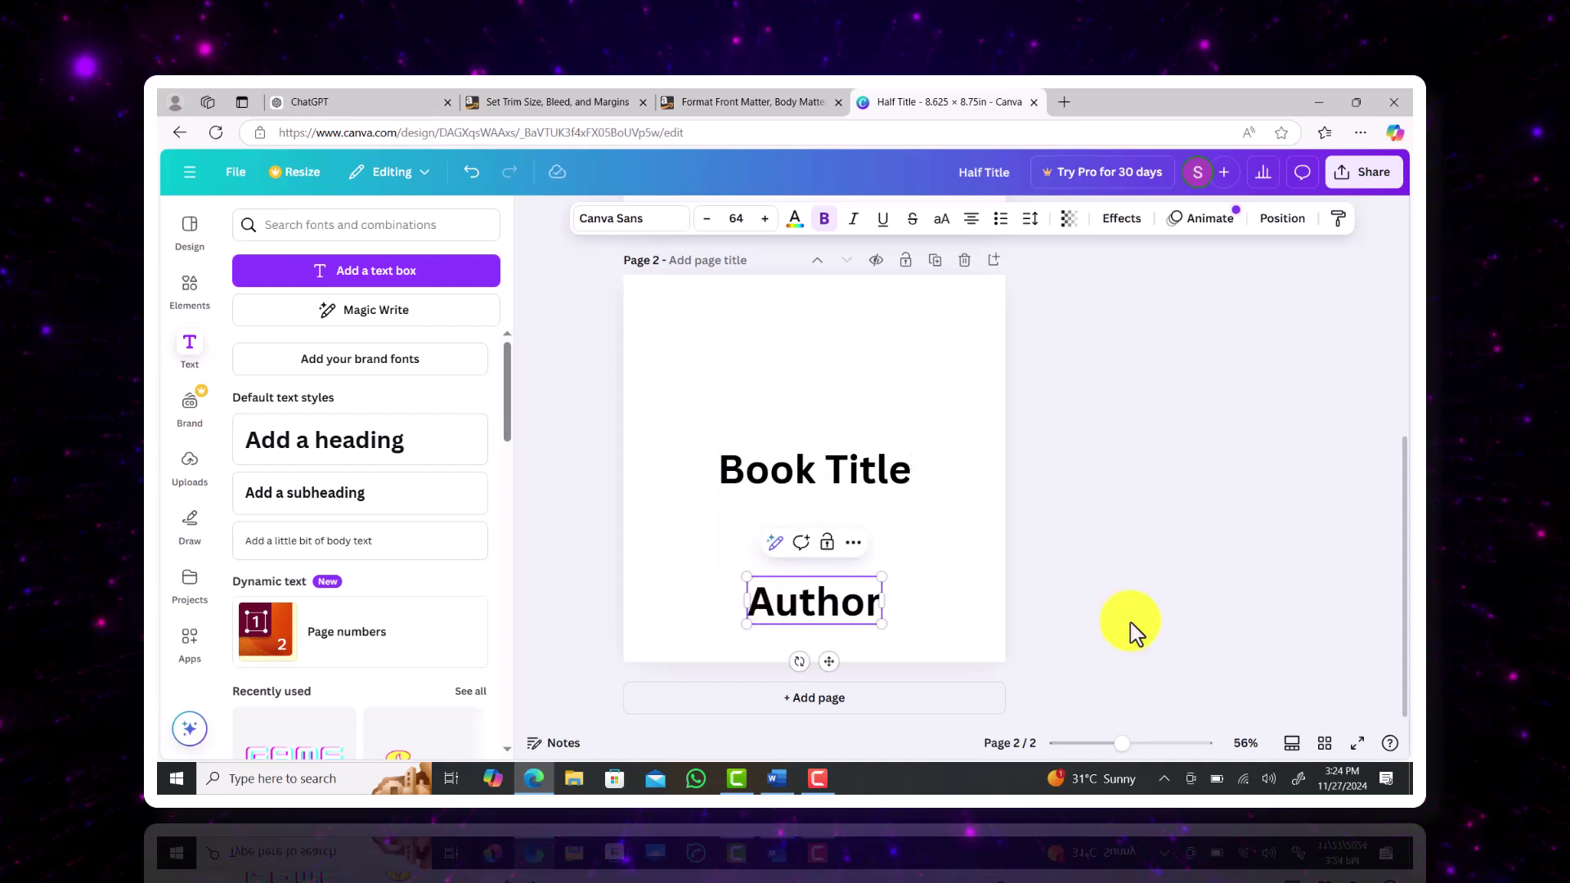
left_click(963, 624)
- Add page 3 with a subheading reading "Copyrights"
left_click(817, 703)
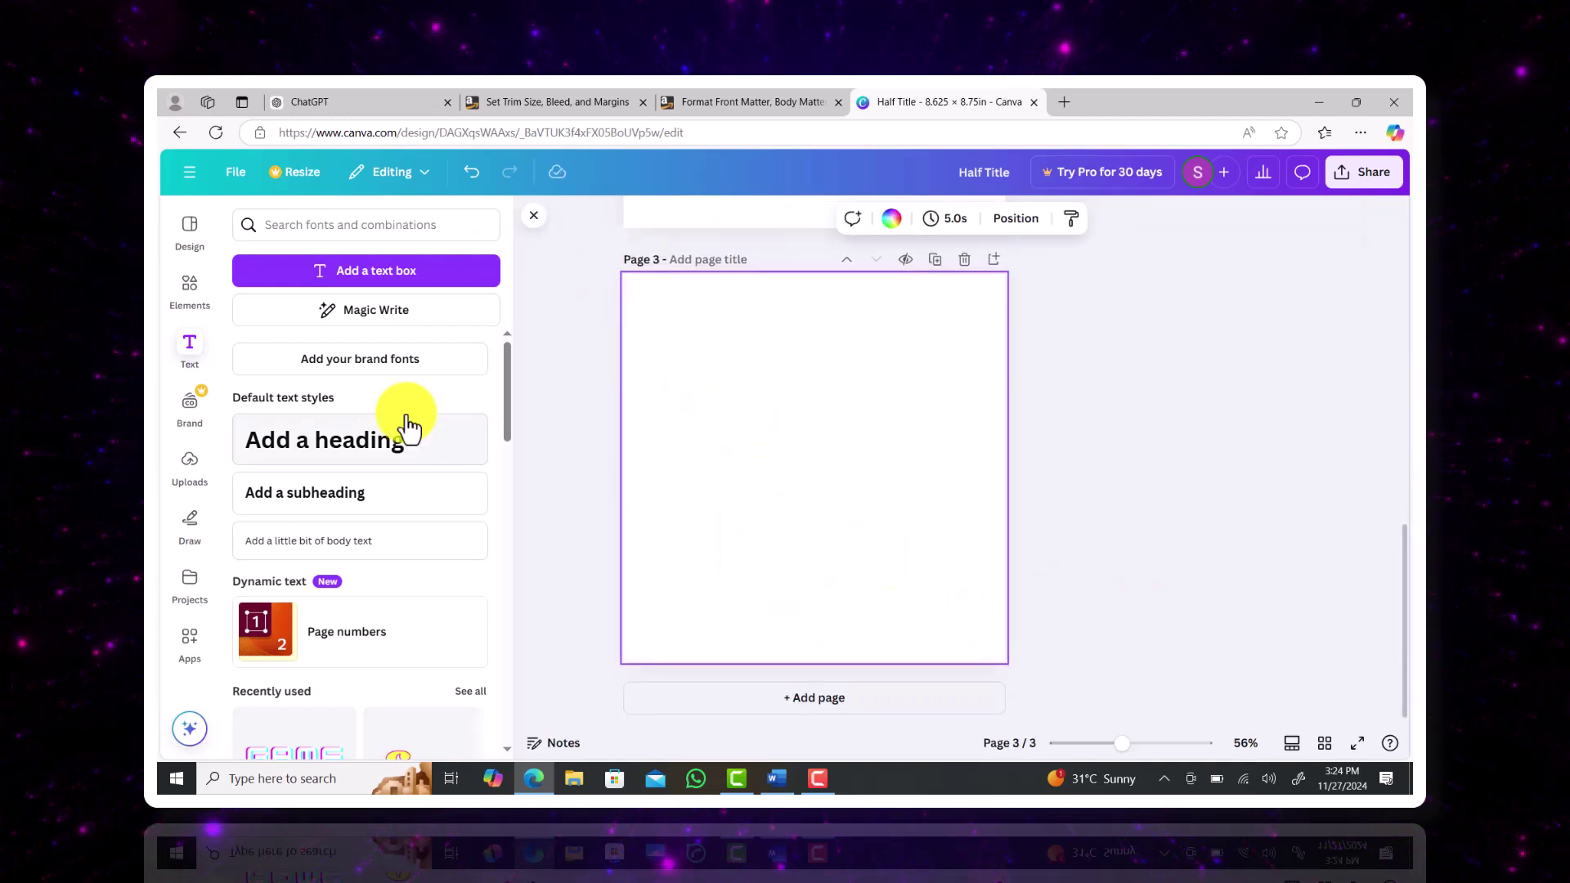
left_click(367, 508)
type("Copyrights")
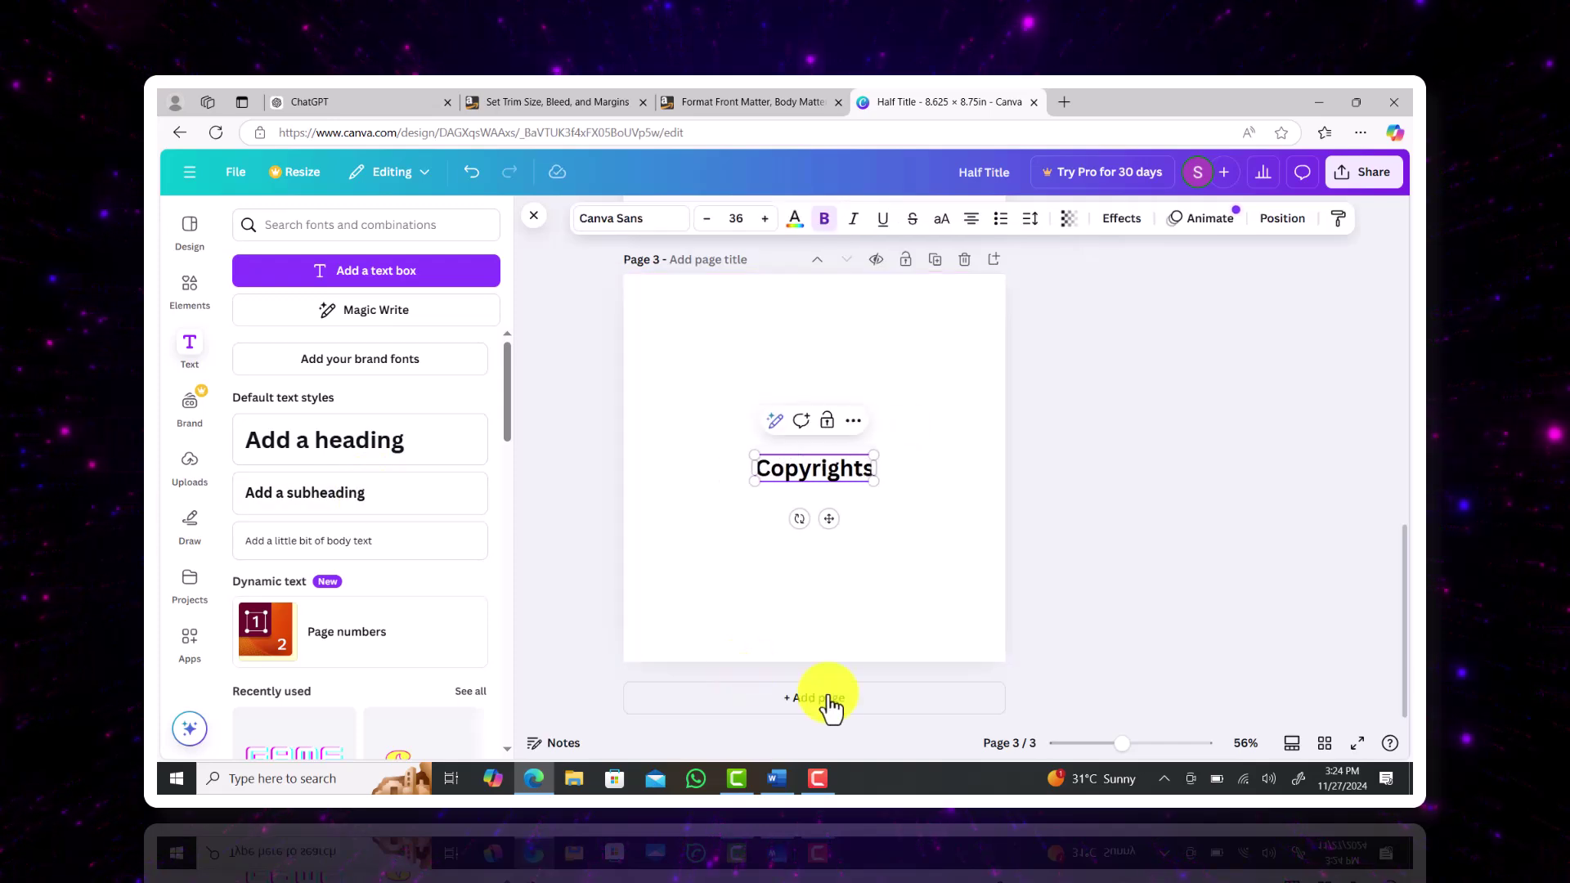
- Add page 4, check KDP's guide for what follows the copyright page, and put the subheading "Dedications" on it
left_click(818, 697)
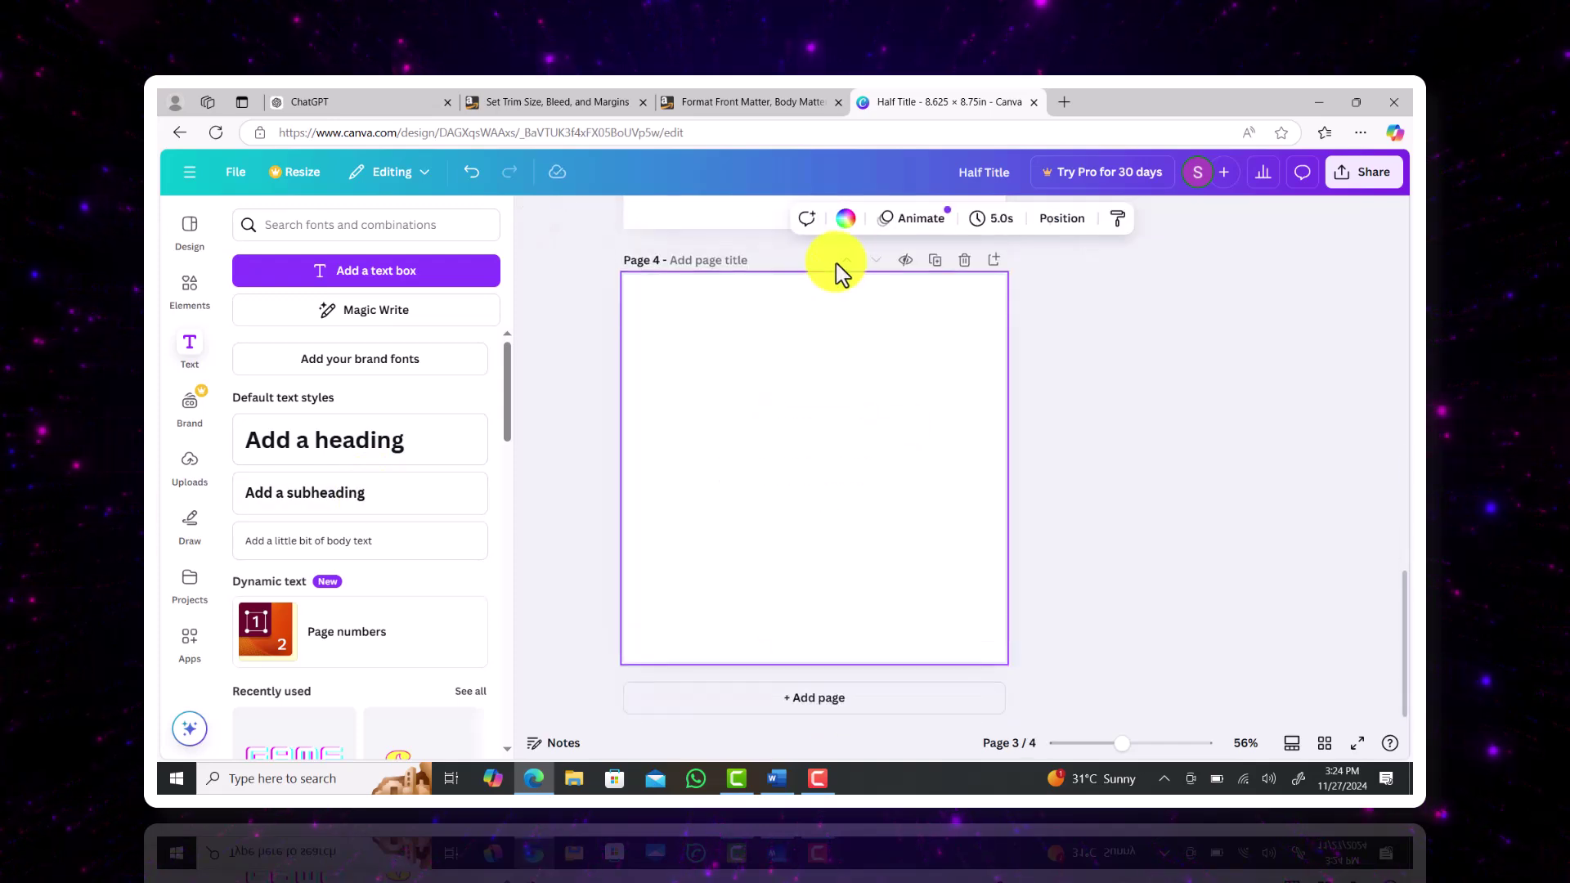
left_click(752, 101)
scroll(531, 539, "down", 5)
scroll(516, 562, "down", 2)
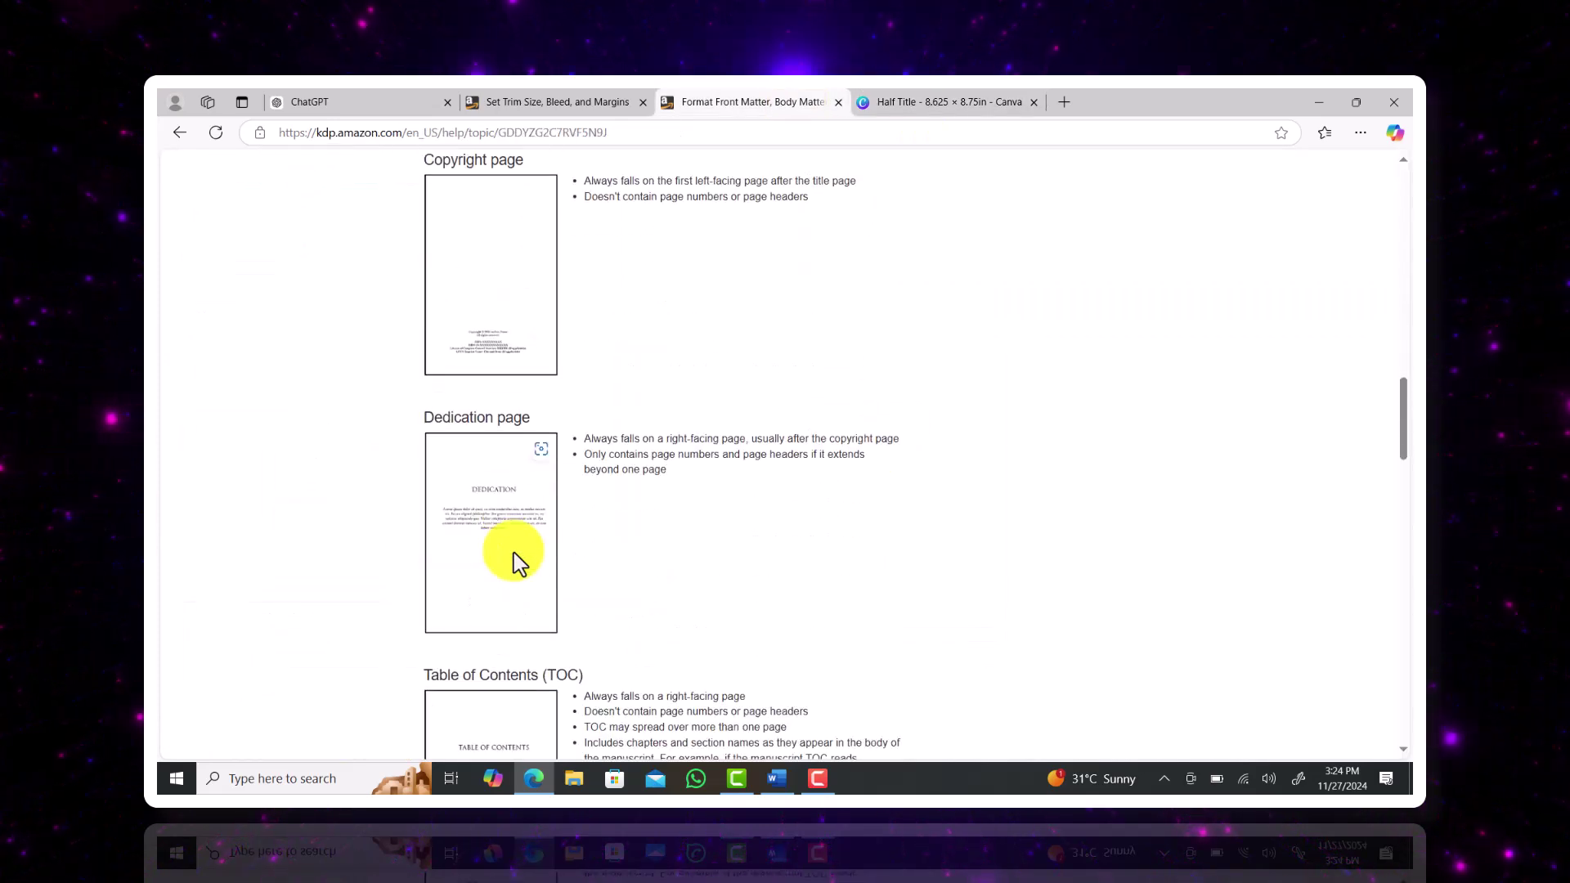
left_click(989, 105)
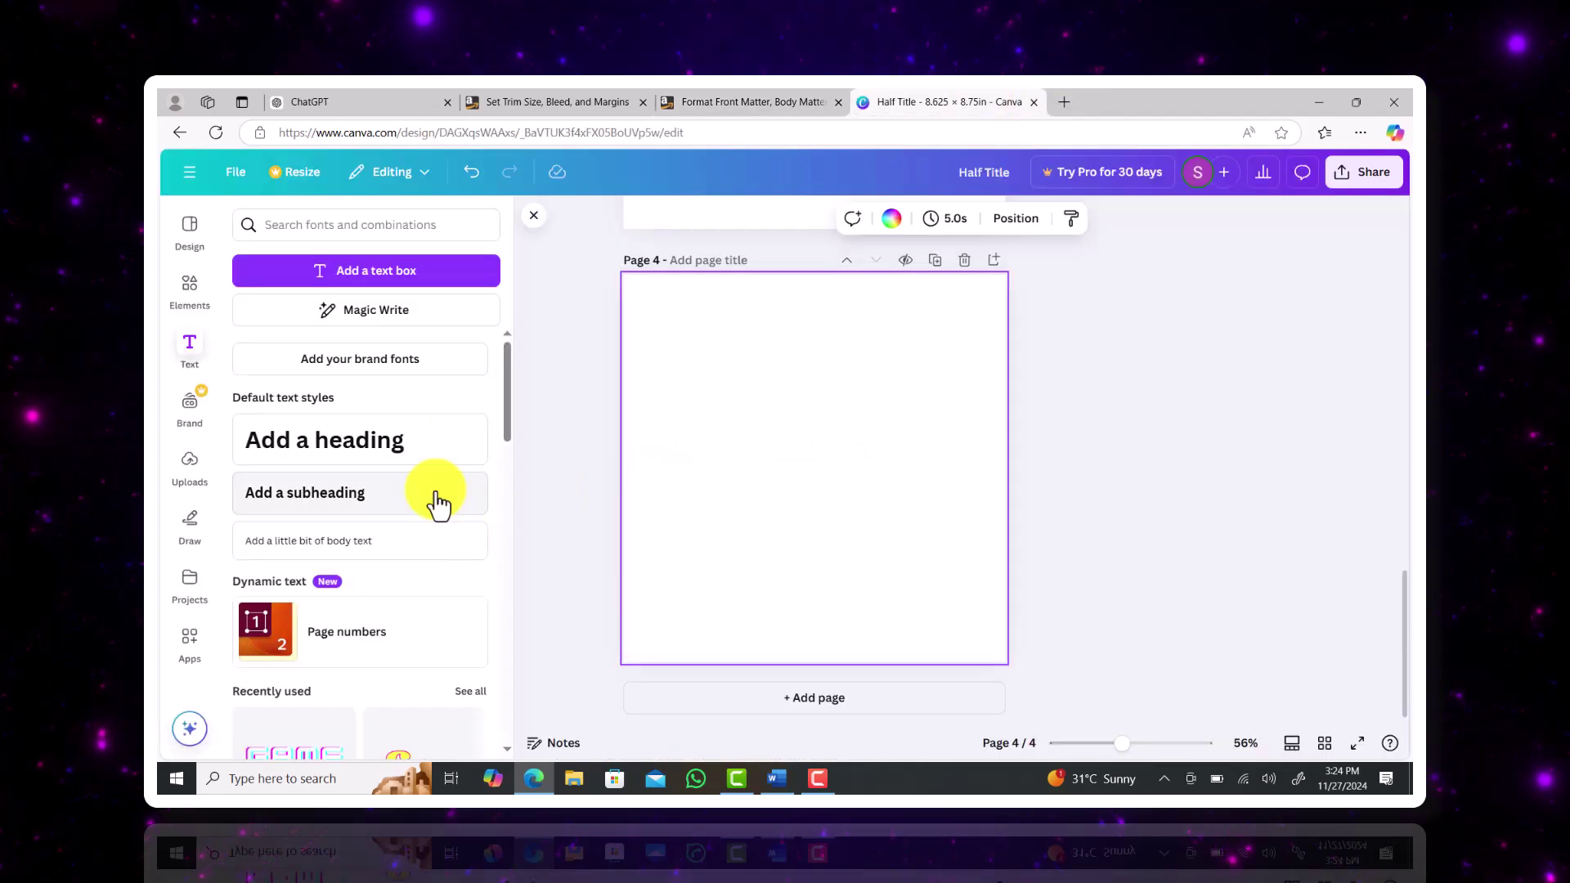
left_click(372, 491)
type("Dedications")
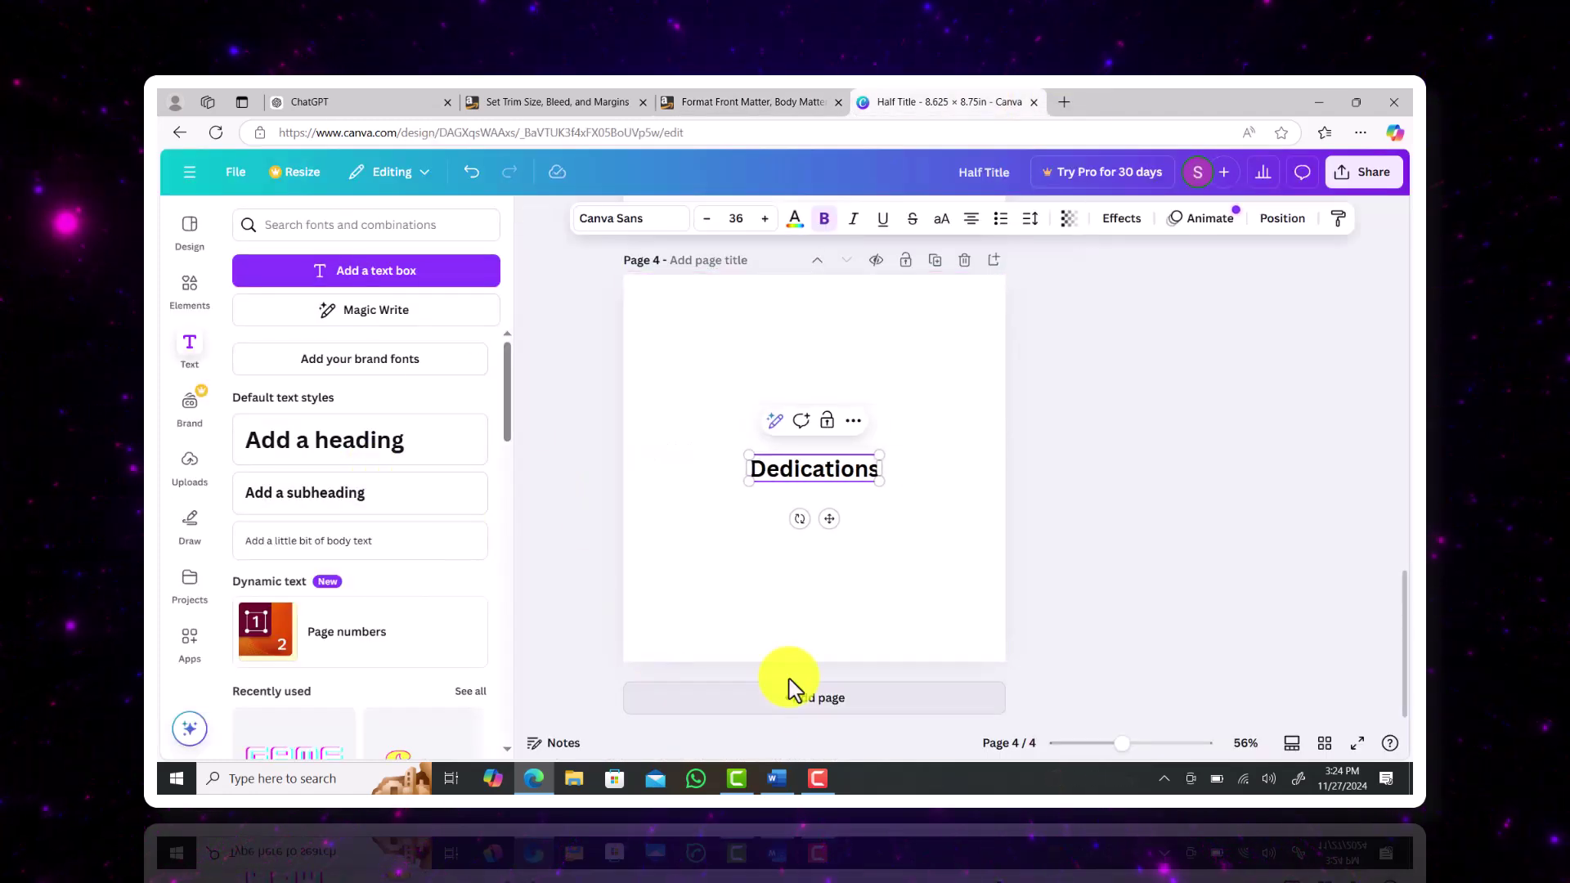
- Add page 5 with the subheading "Table of Contents" following KDP's guide, and add a blank page after it
left_click(788, 698)
left_click(768, 101)
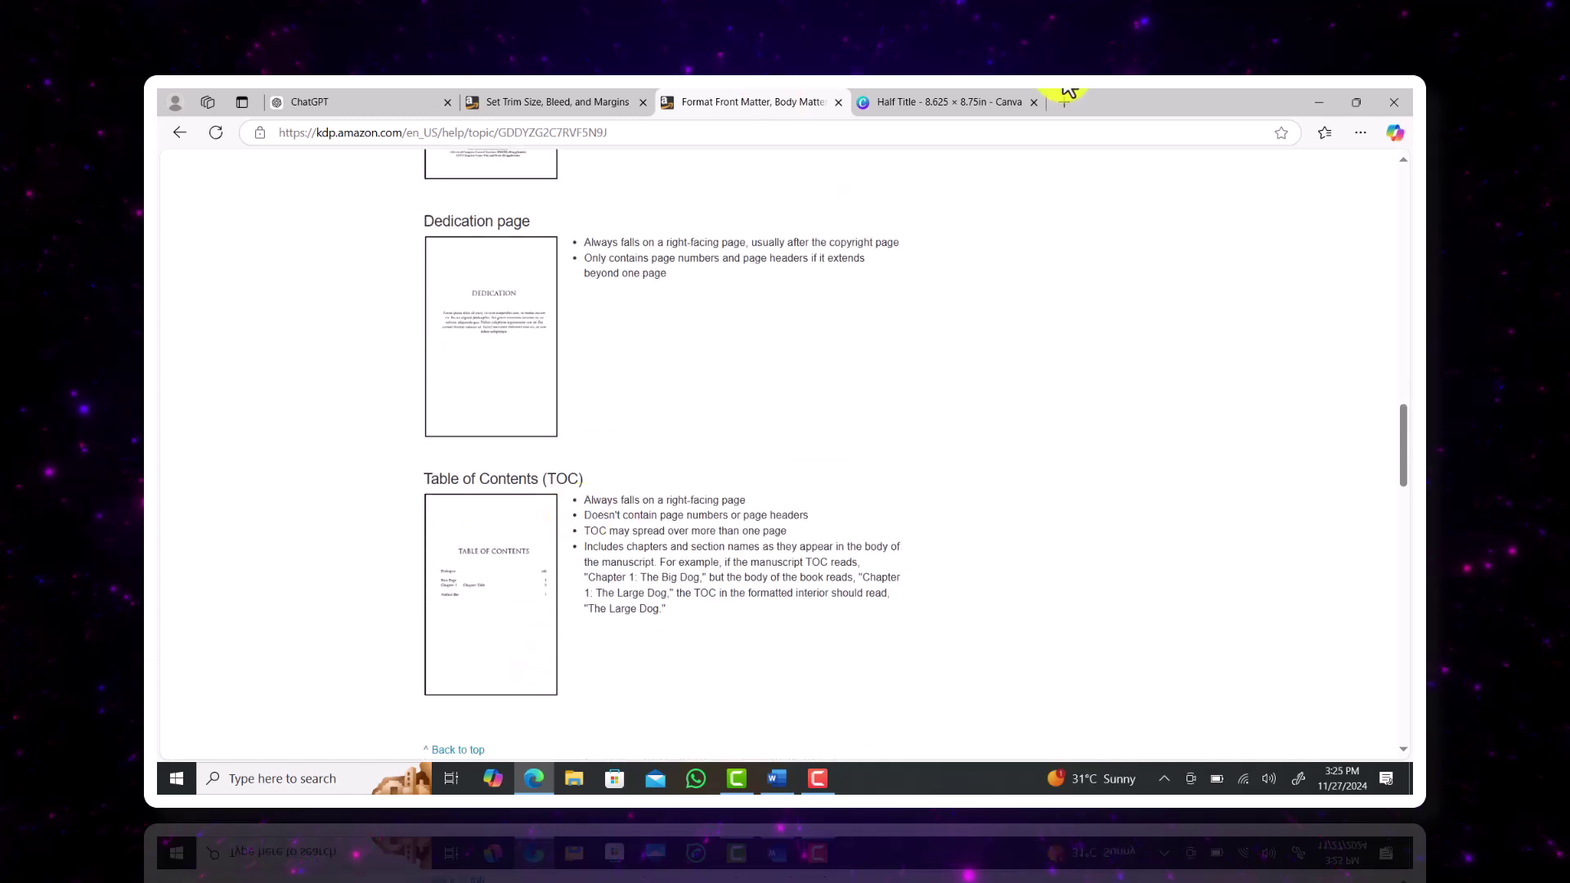
left_click(949, 101)
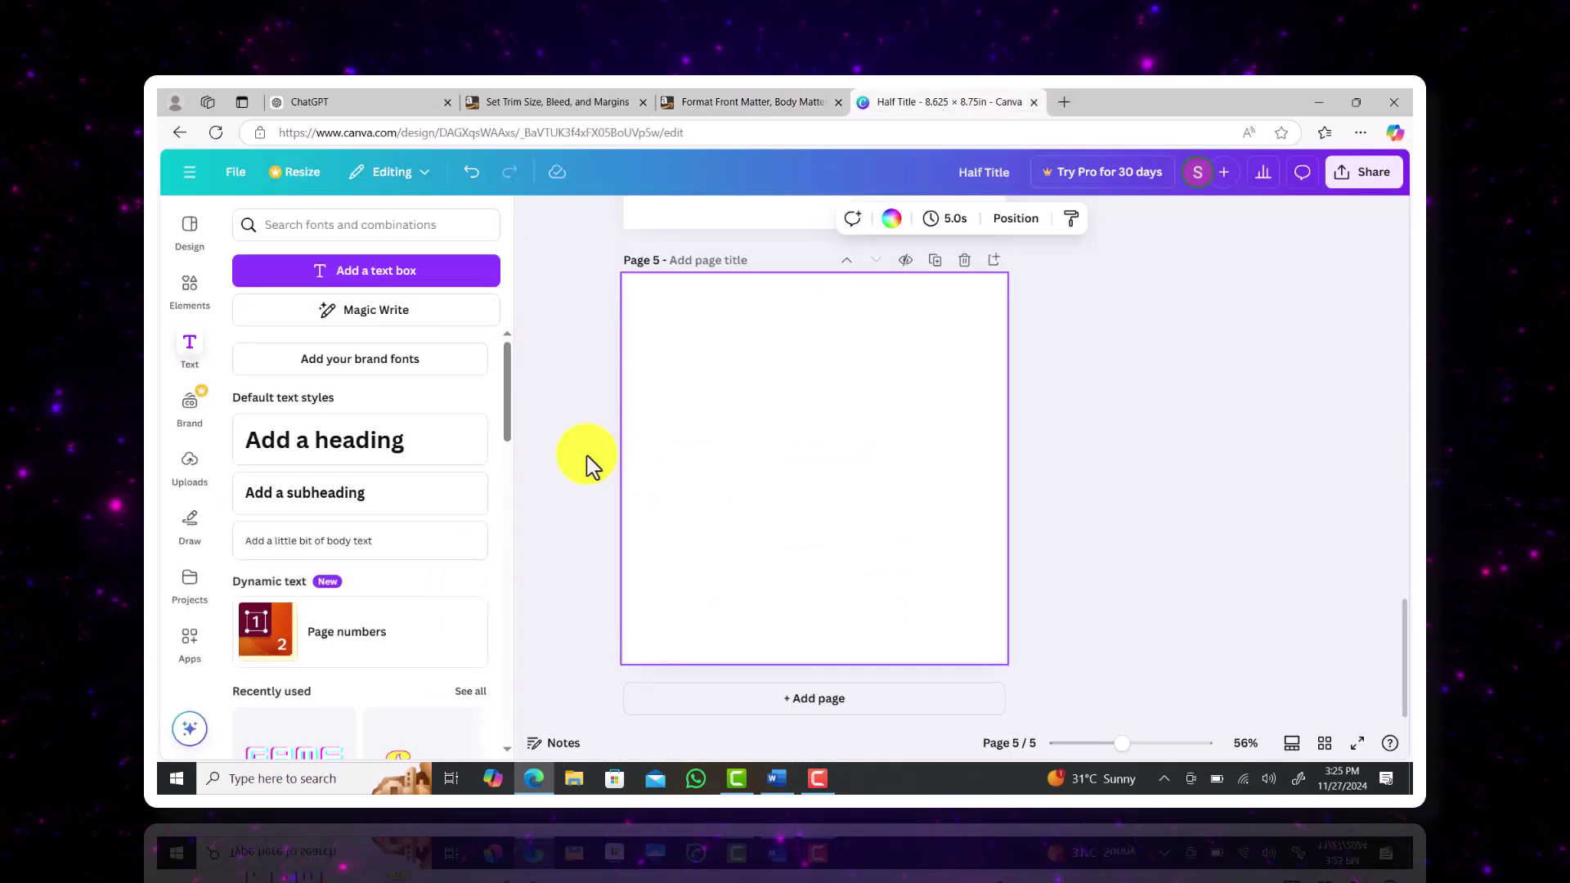
left_click(345, 500)
type("Table of Contents")
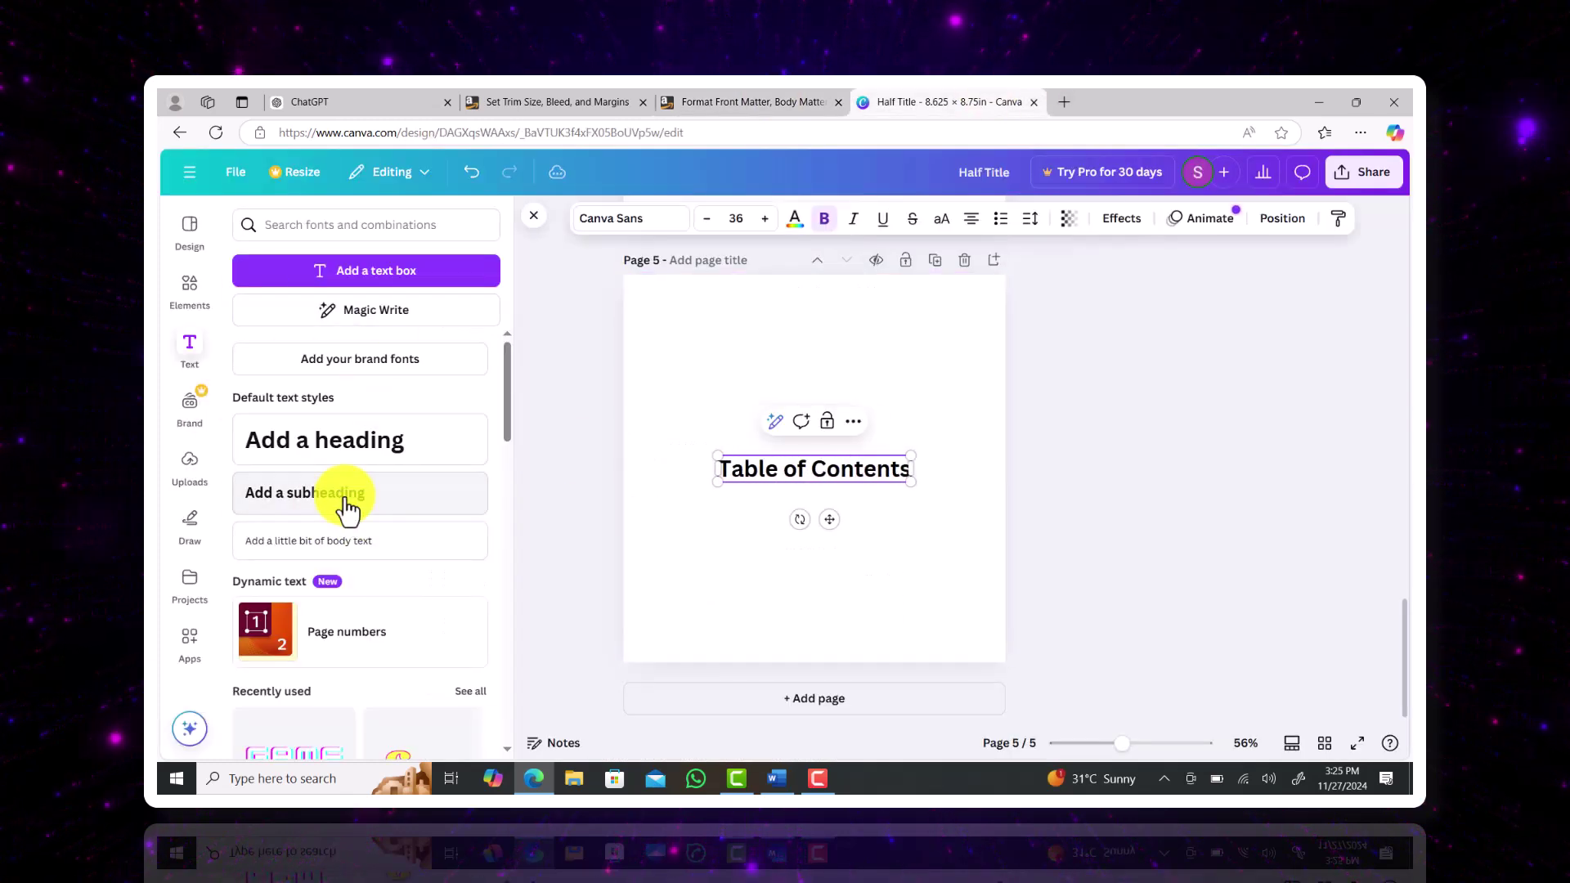
left_click(818, 704)
- Review KDP's front matter list and body matter section, then insert a blank page directly after the Half Title page in Canva
left_click(736, 101)
scroll(808, 658, "down", 3)
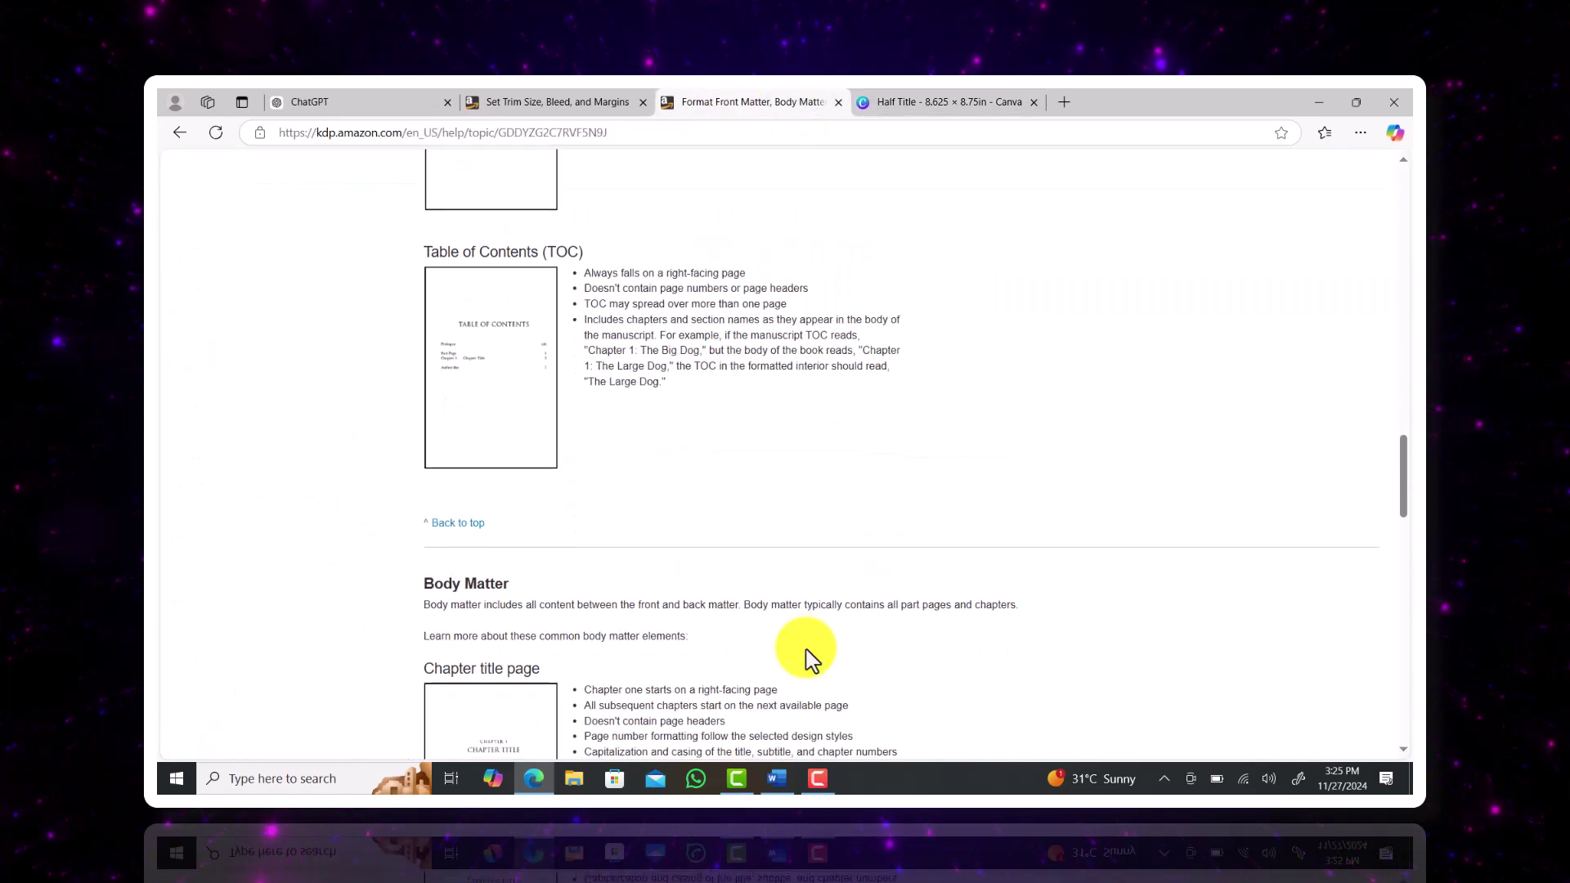
scroll(701, 375, "up", 15)
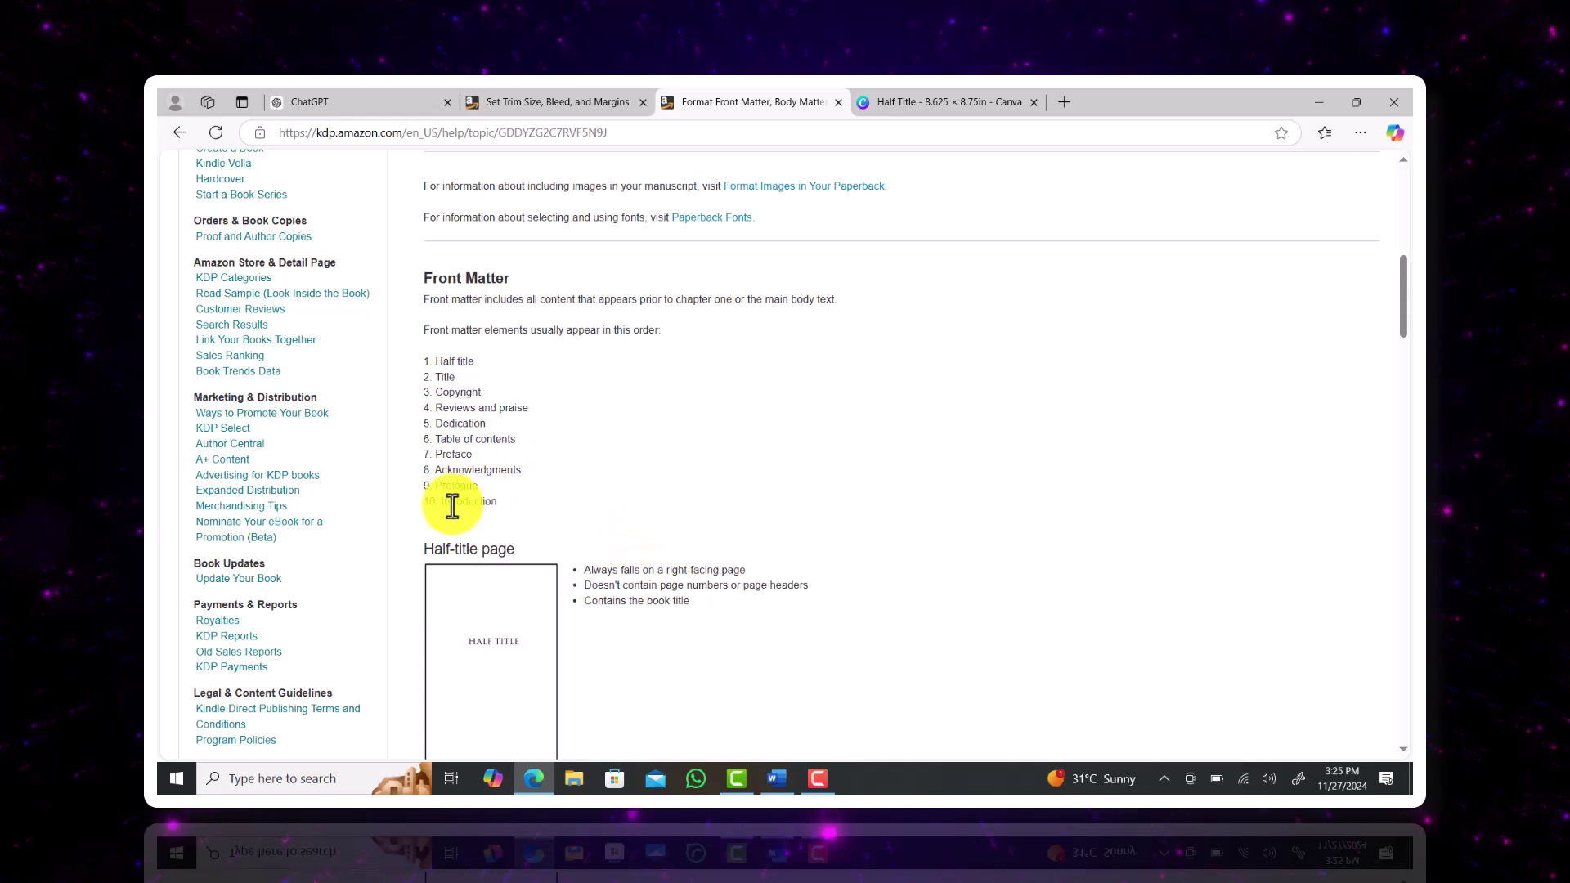
scroll(610, 546, "down", 1)
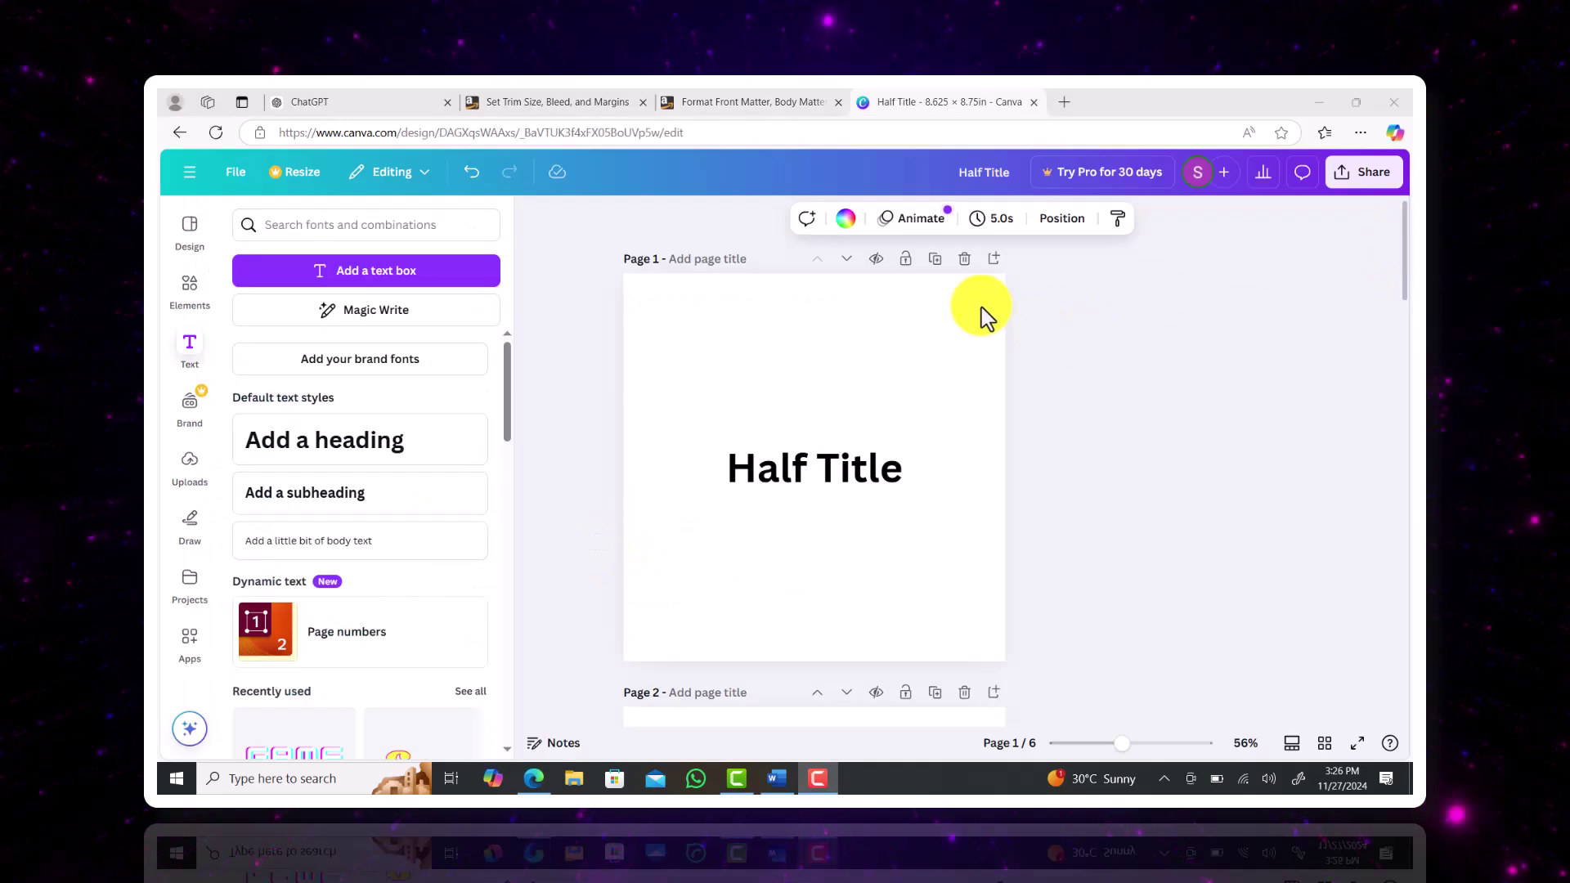
left_click(994, 259)
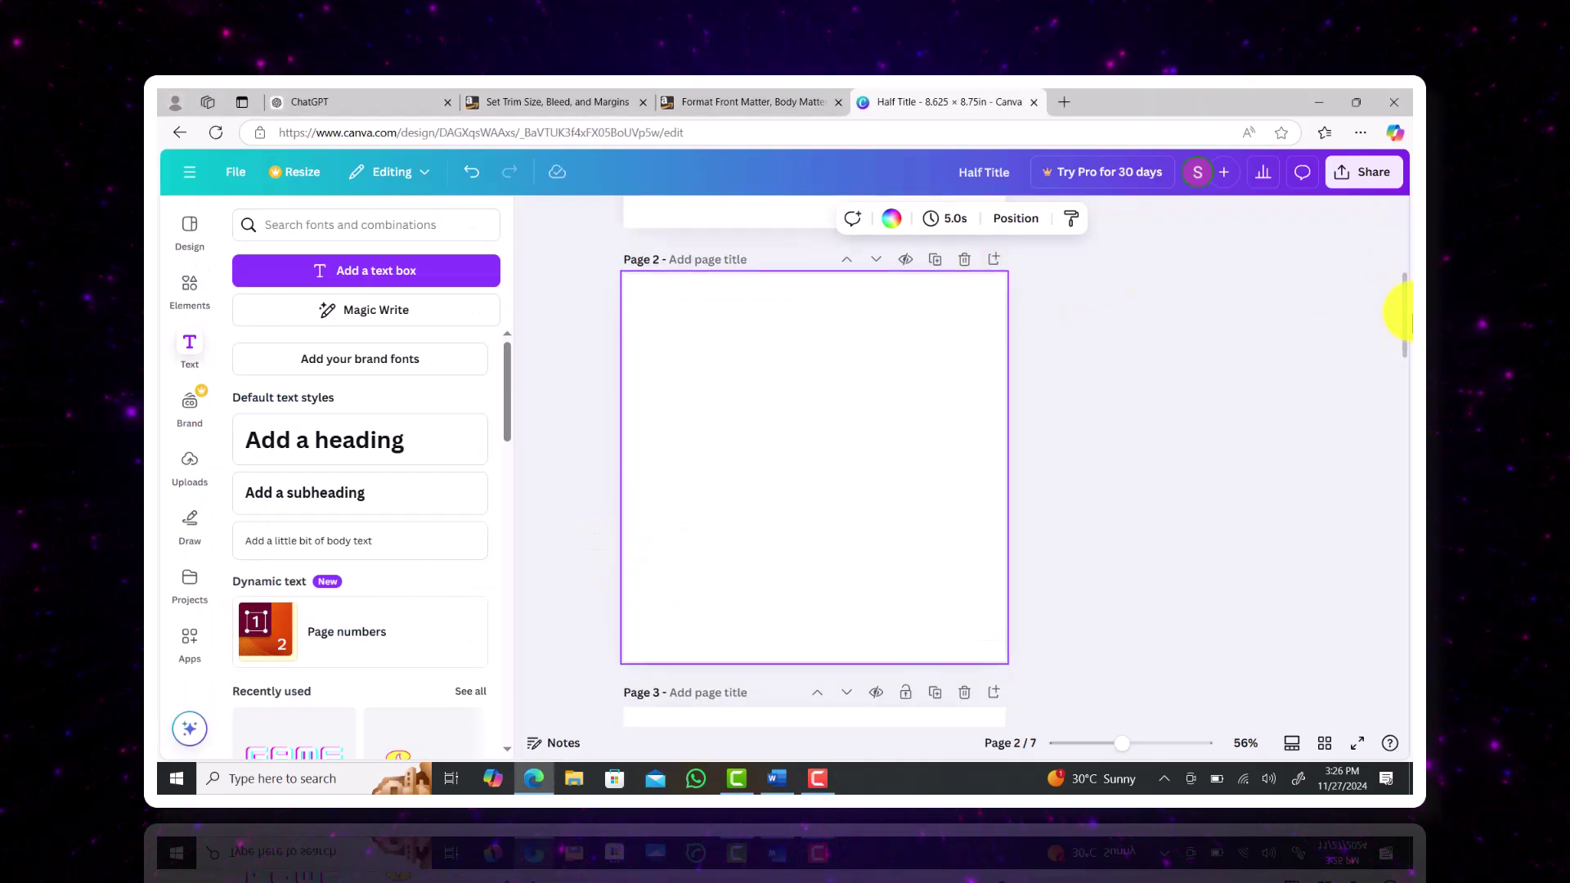
- Add page 9 at the end of the design with the first ChatGPT section name, "At Home", as its heading
left_click_drag(1408, 335, 1403, 708)
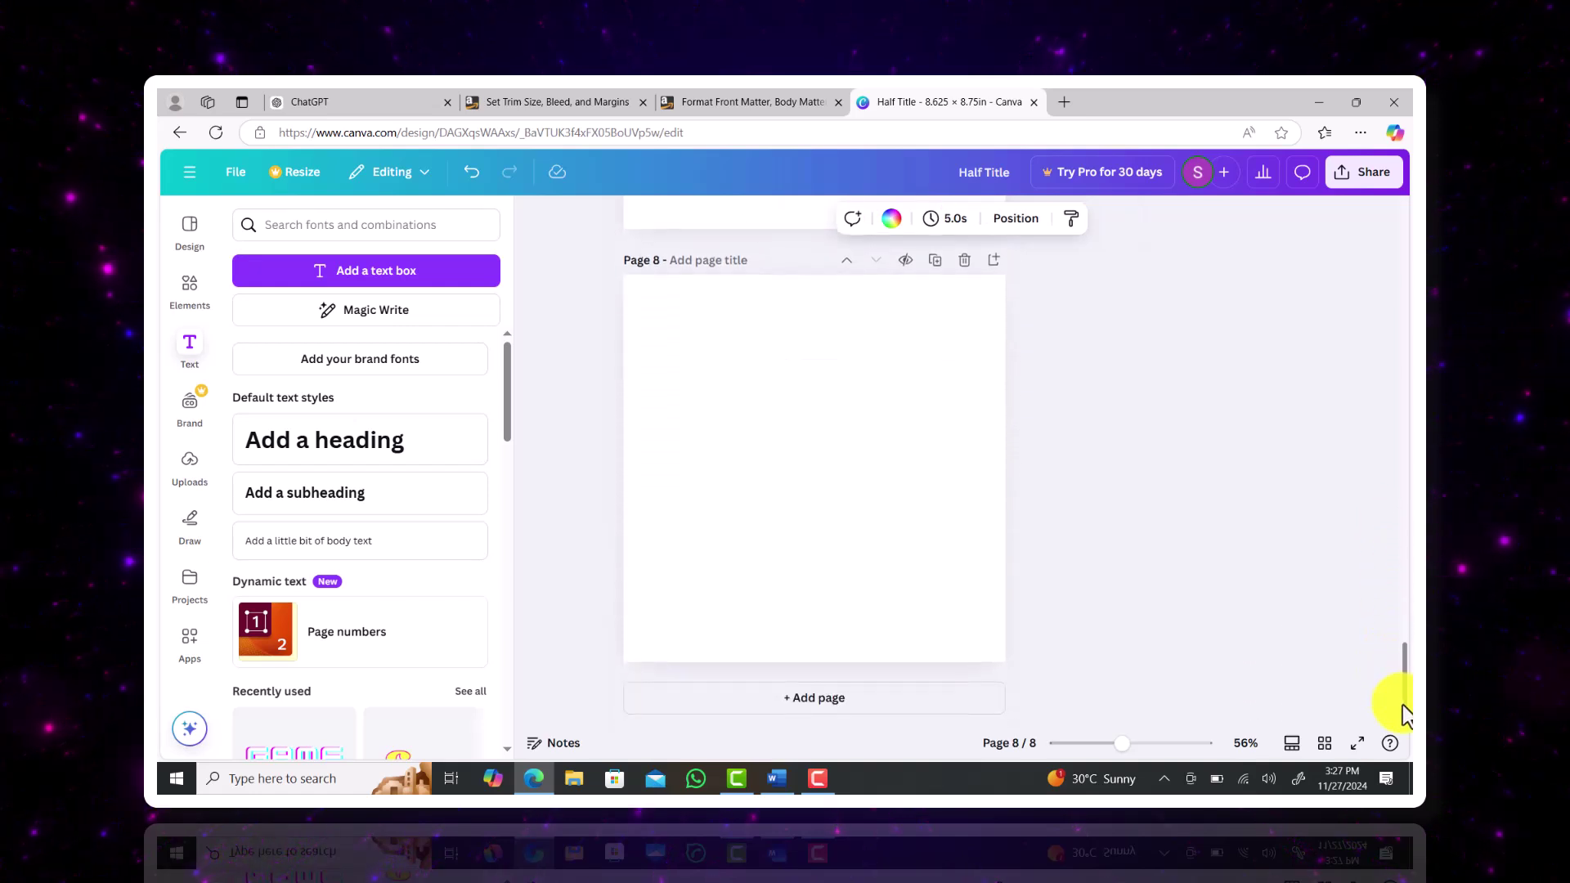
left_click(783, 703)
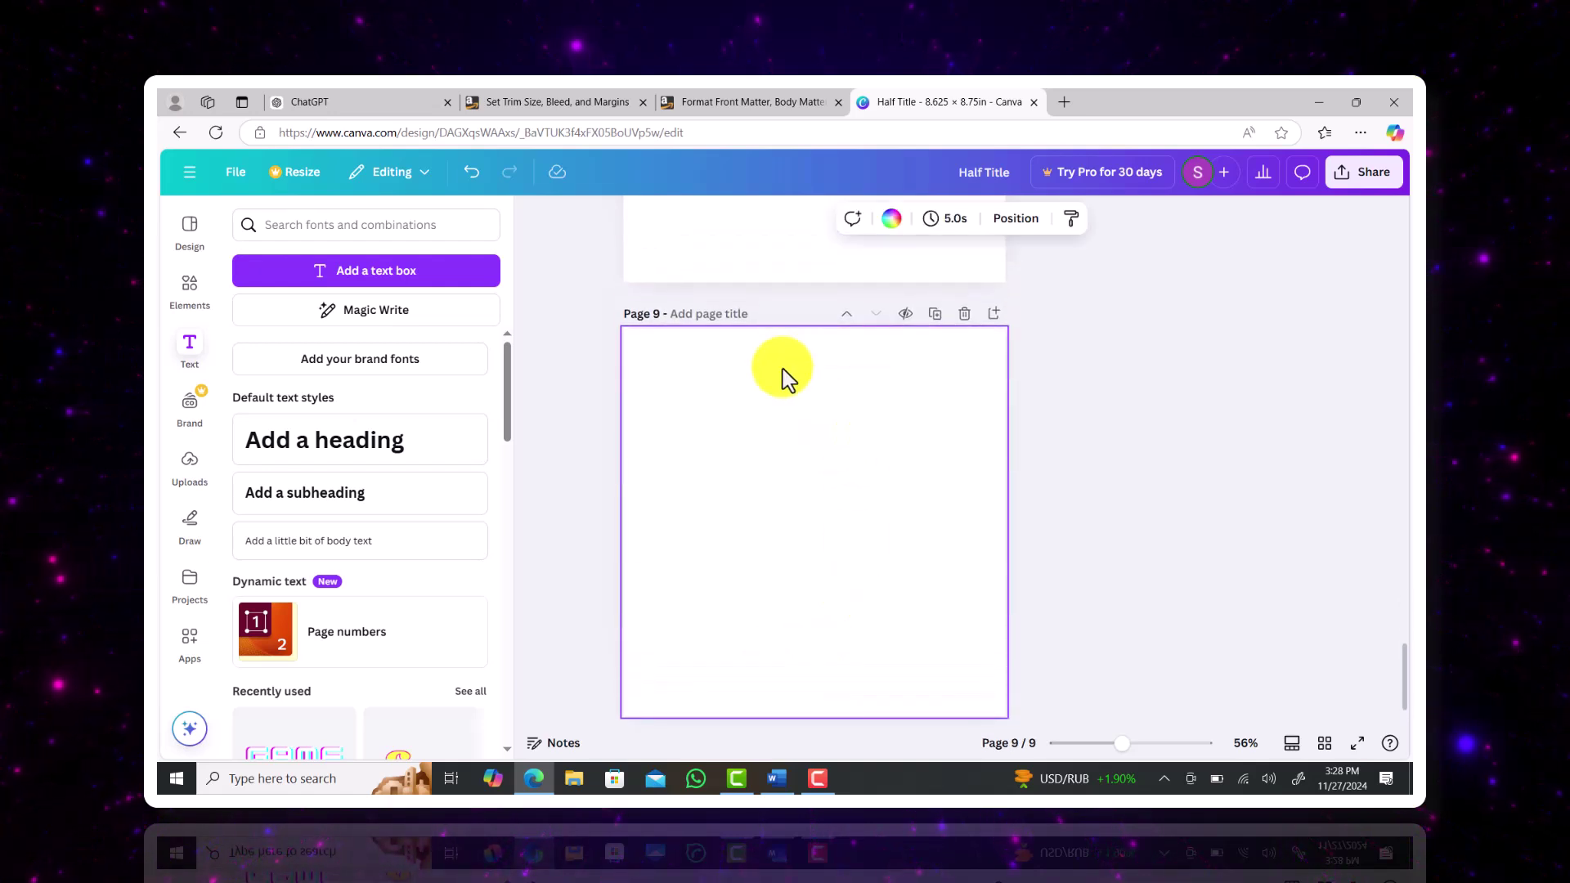
left_click(388, 466)
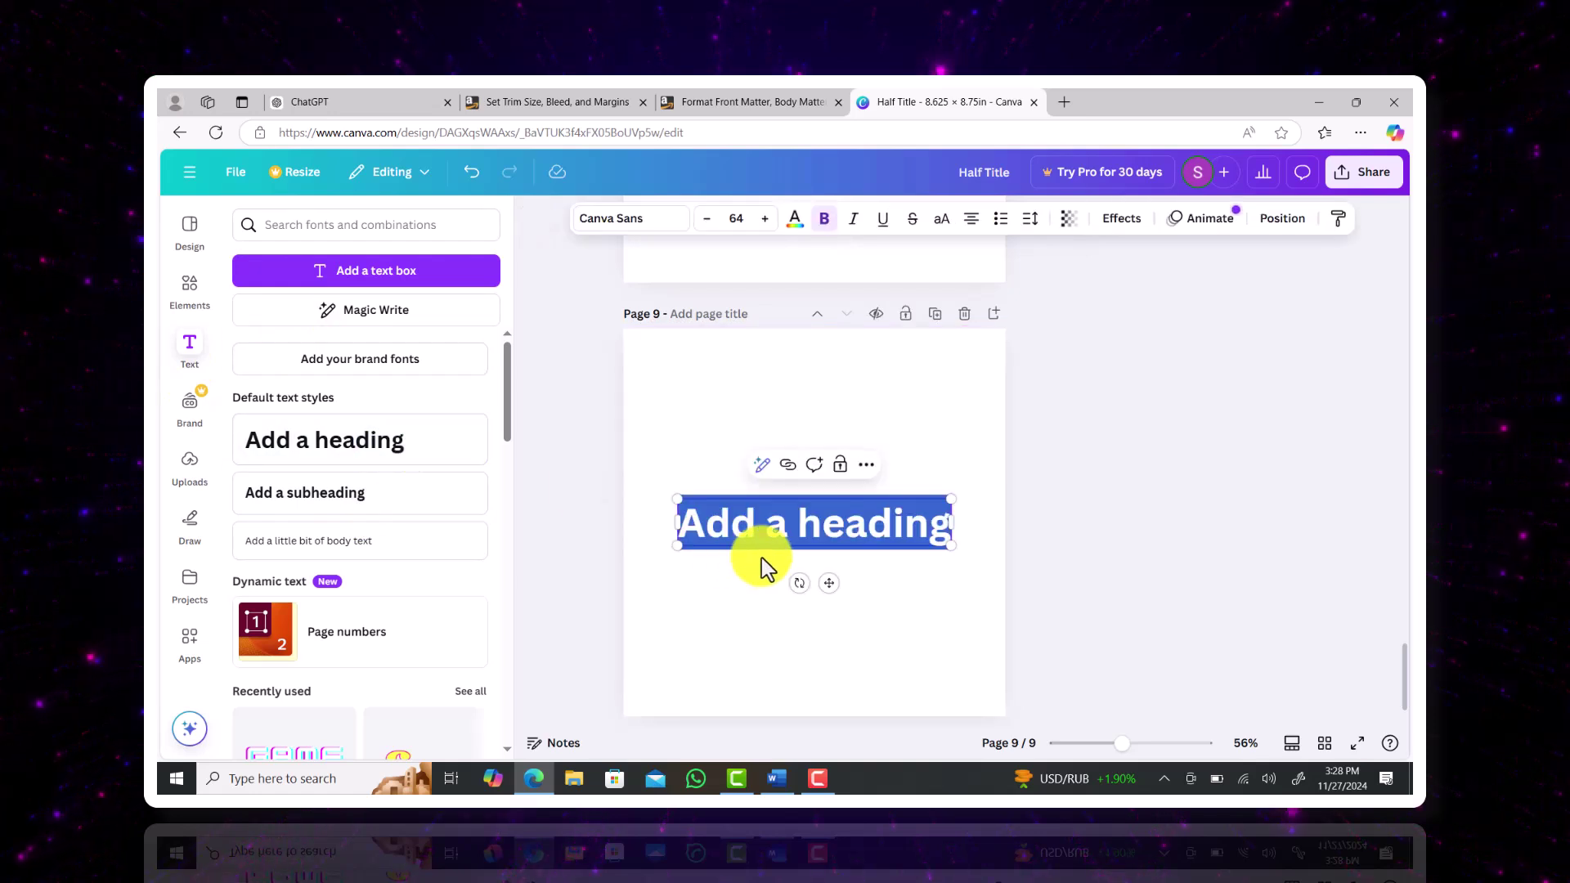
left_click(349, 105)
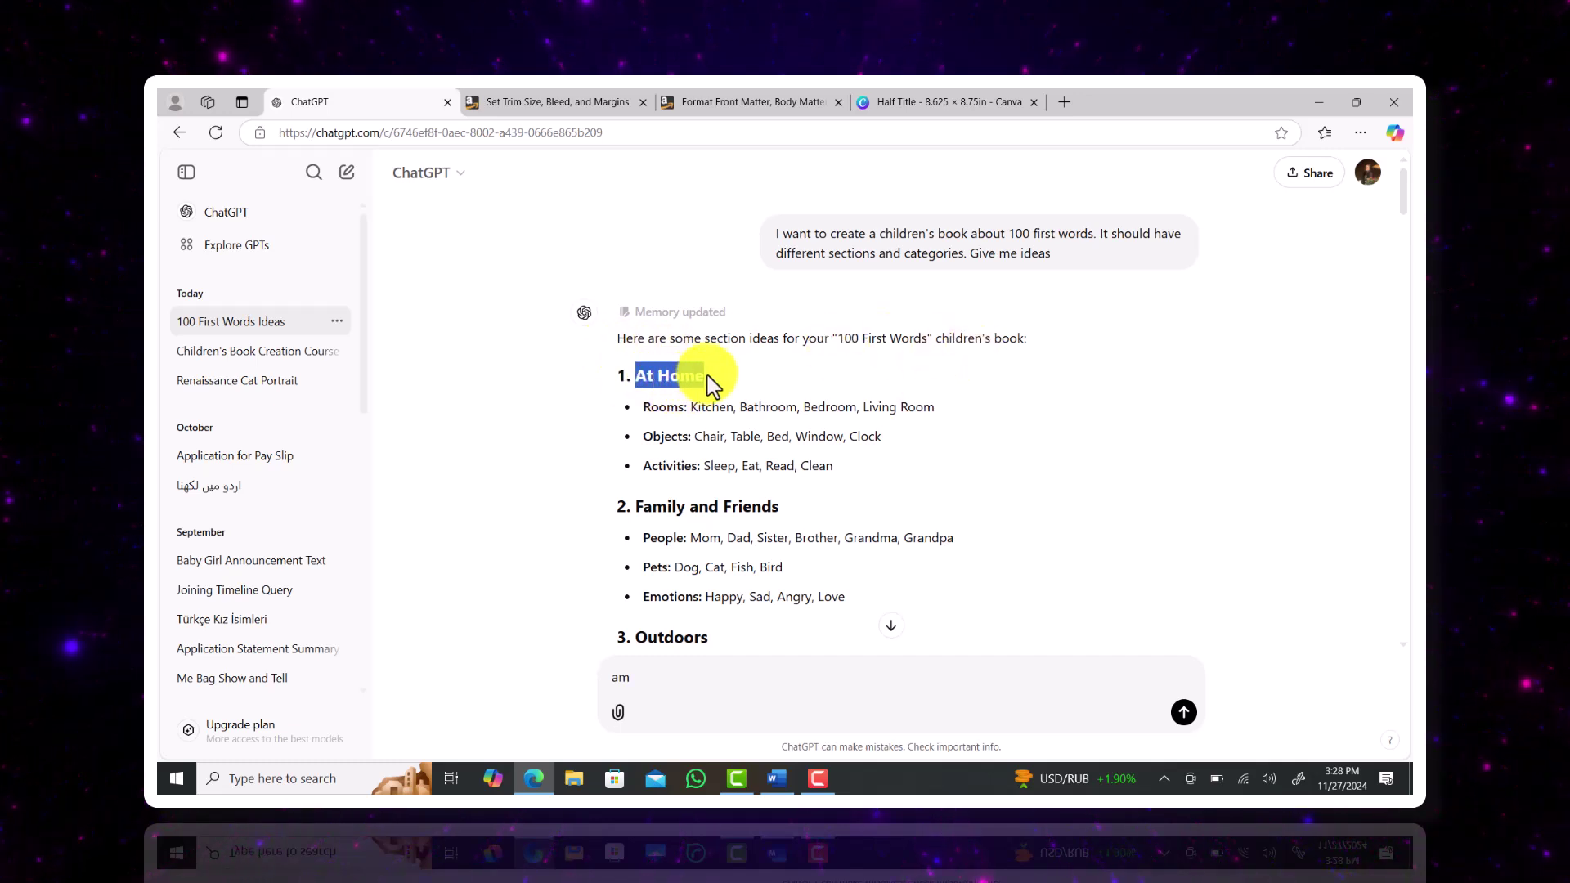
left_click(986, 104)
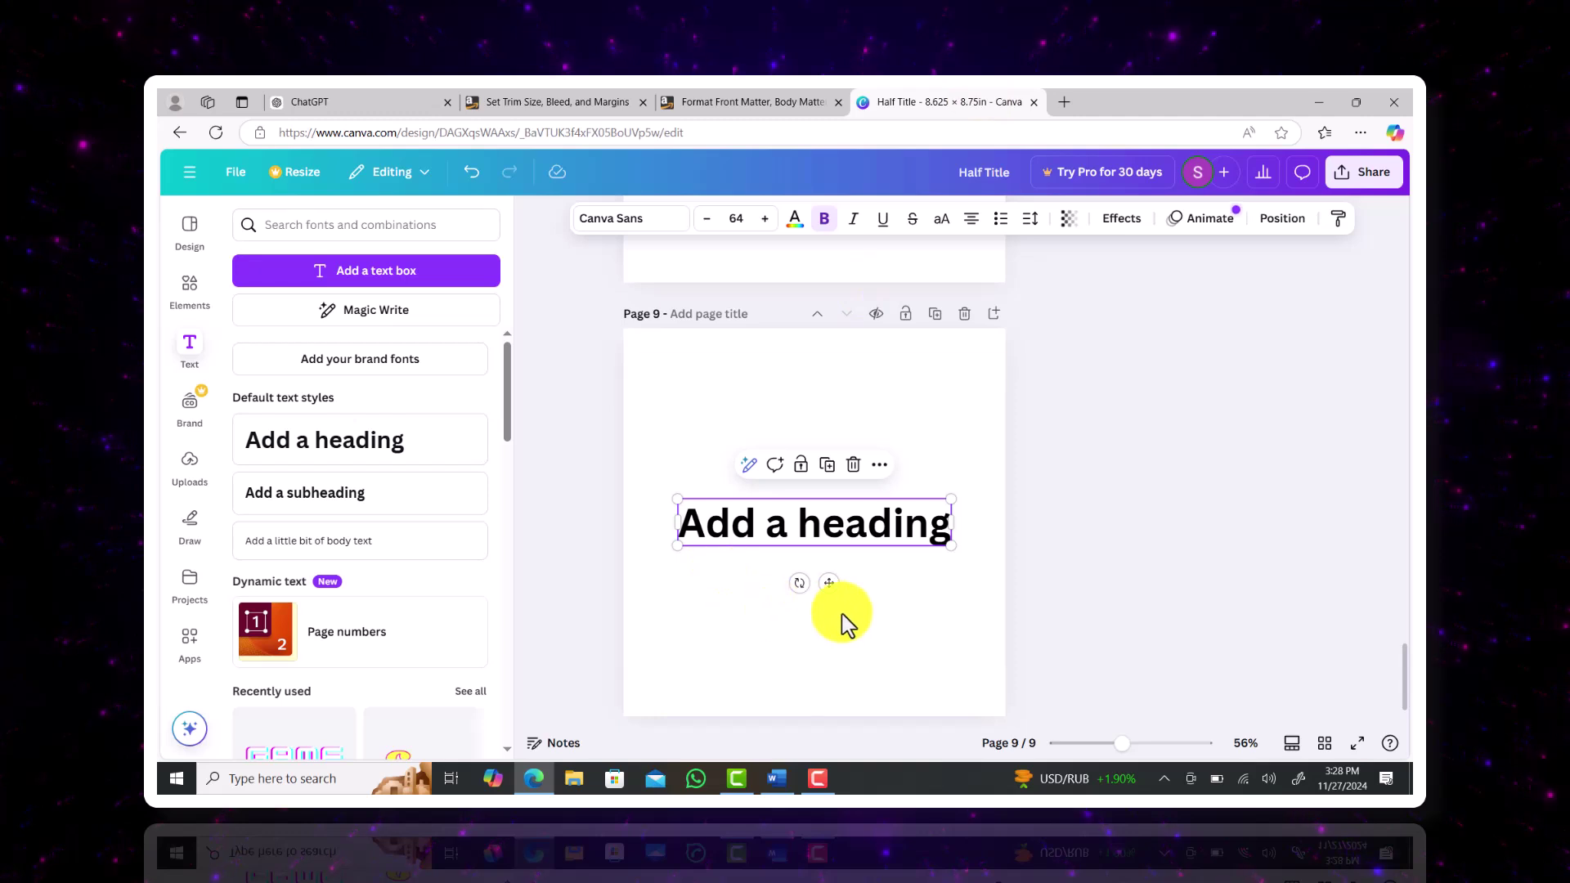
double_click(807, 550)
type("At Home")
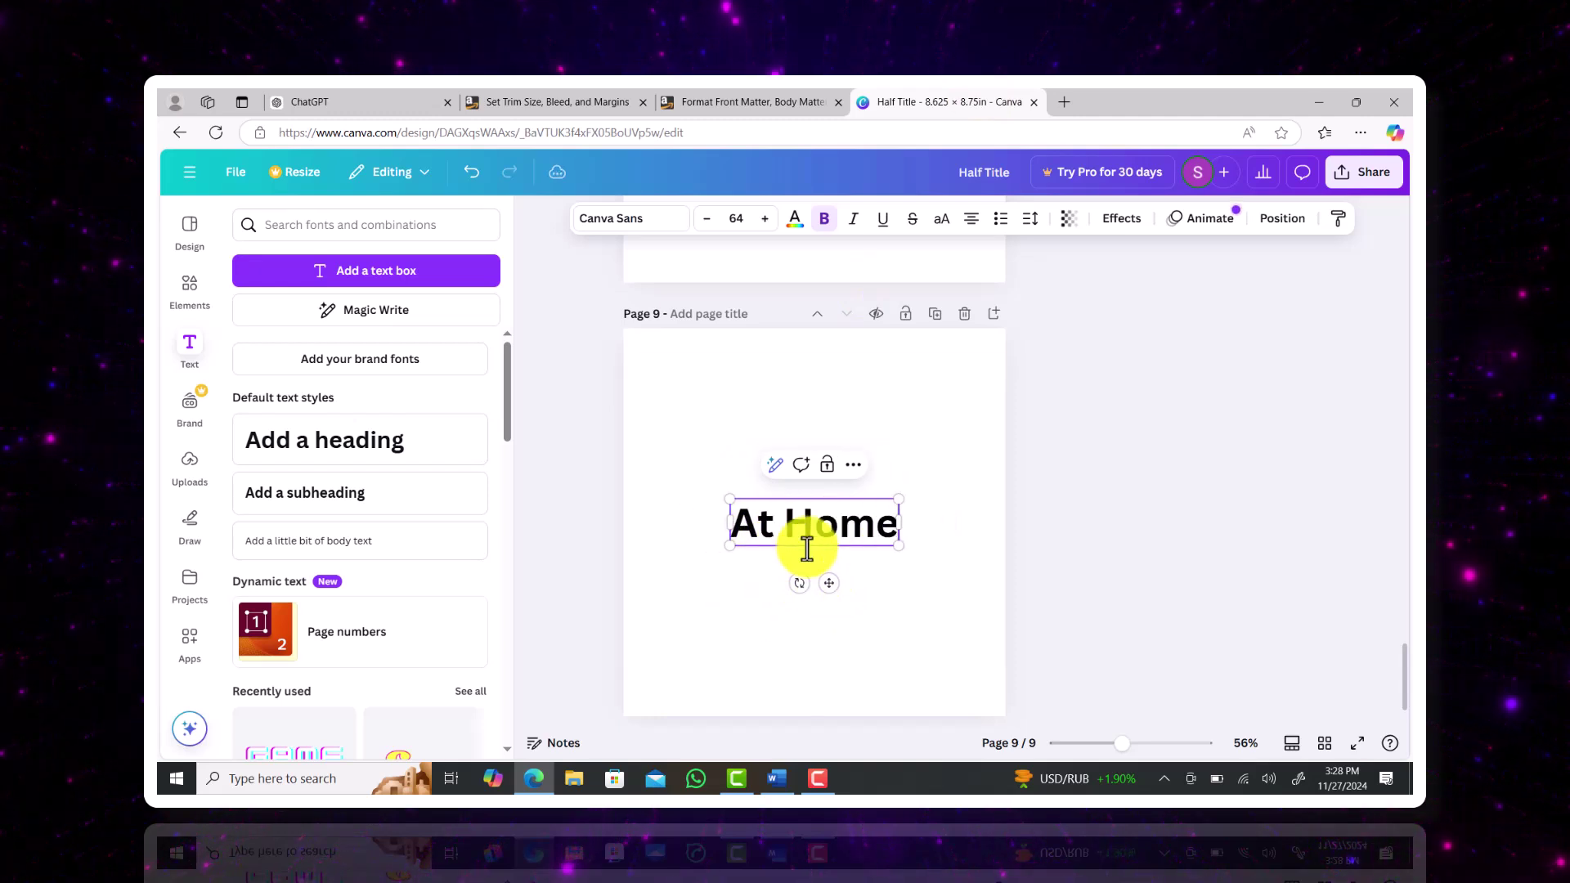
left_click(1106, 561)
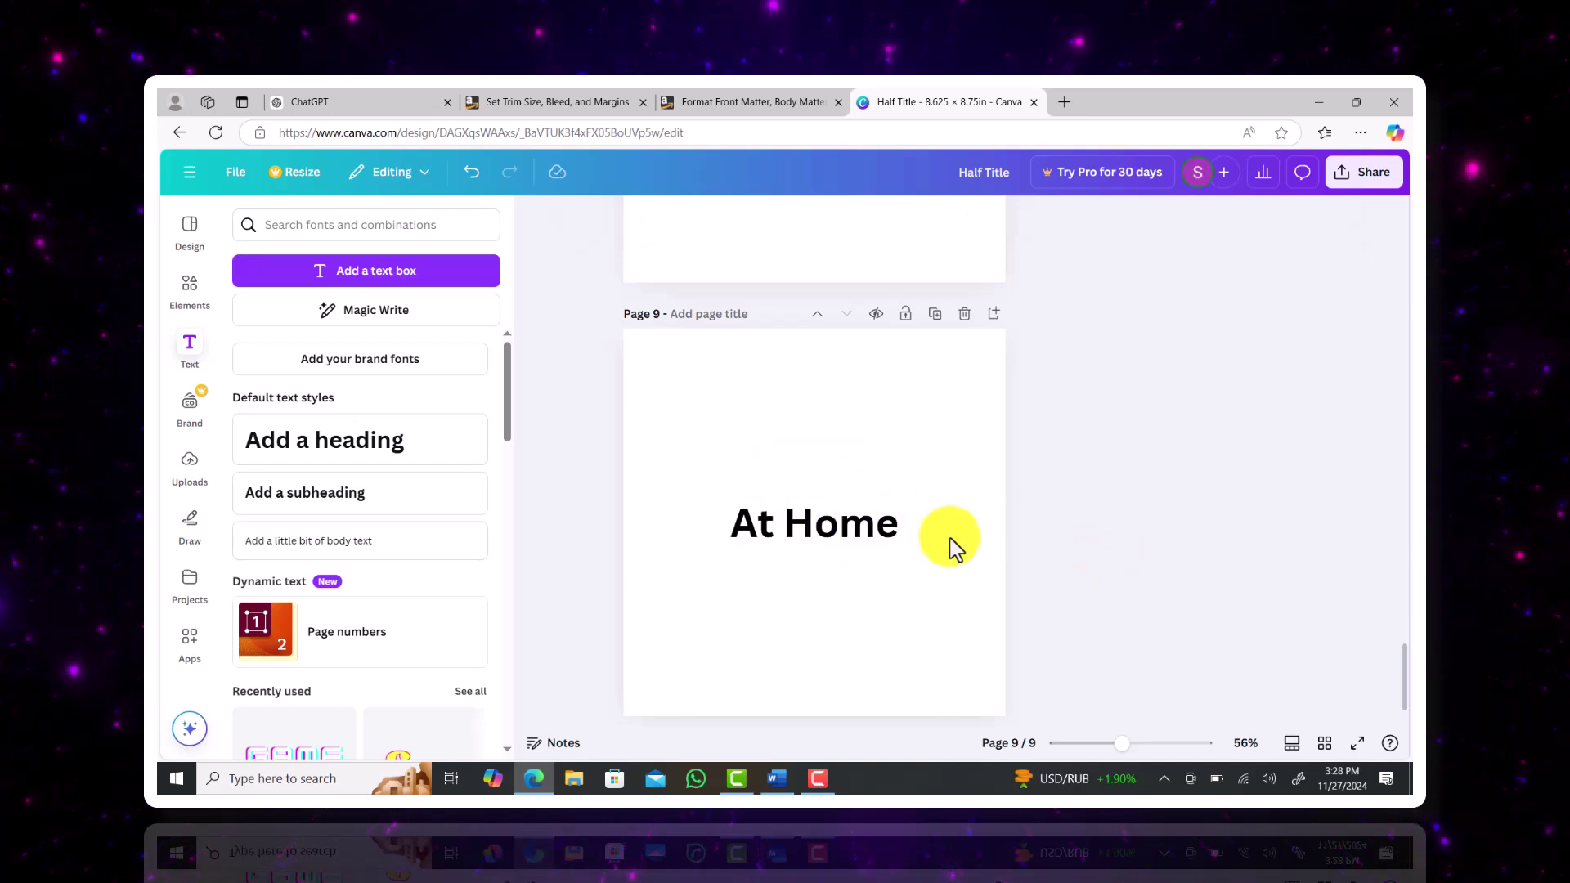
- Add page 10 after the At Home page and search Canva's elements for "Kitchen background" graphics, starting from "kitchen"
left_click(992, 315)
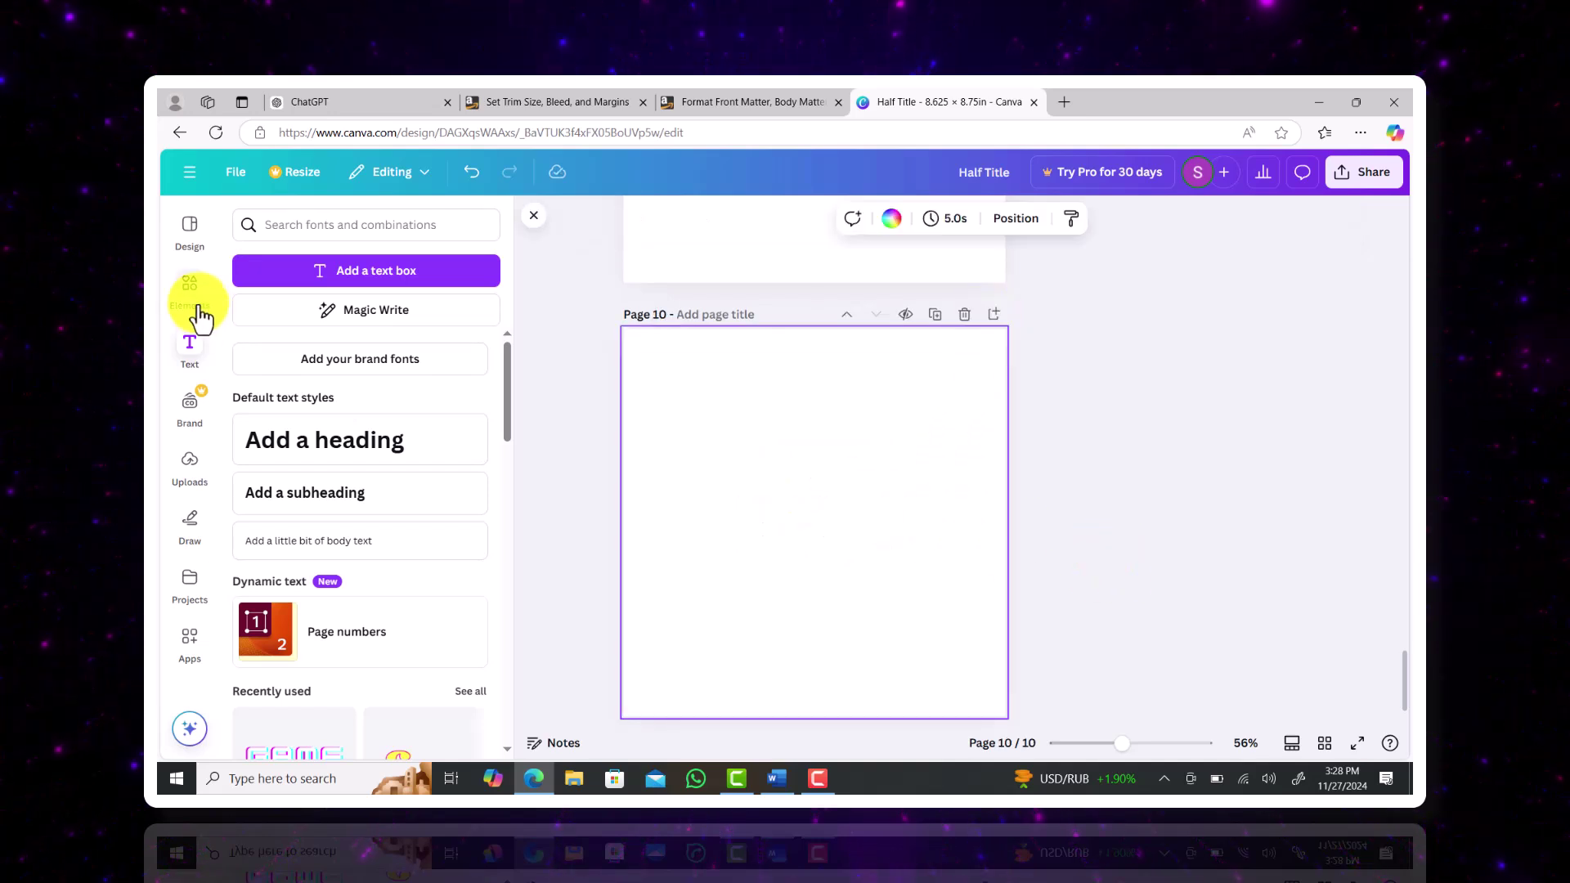
left_click(191, 309)
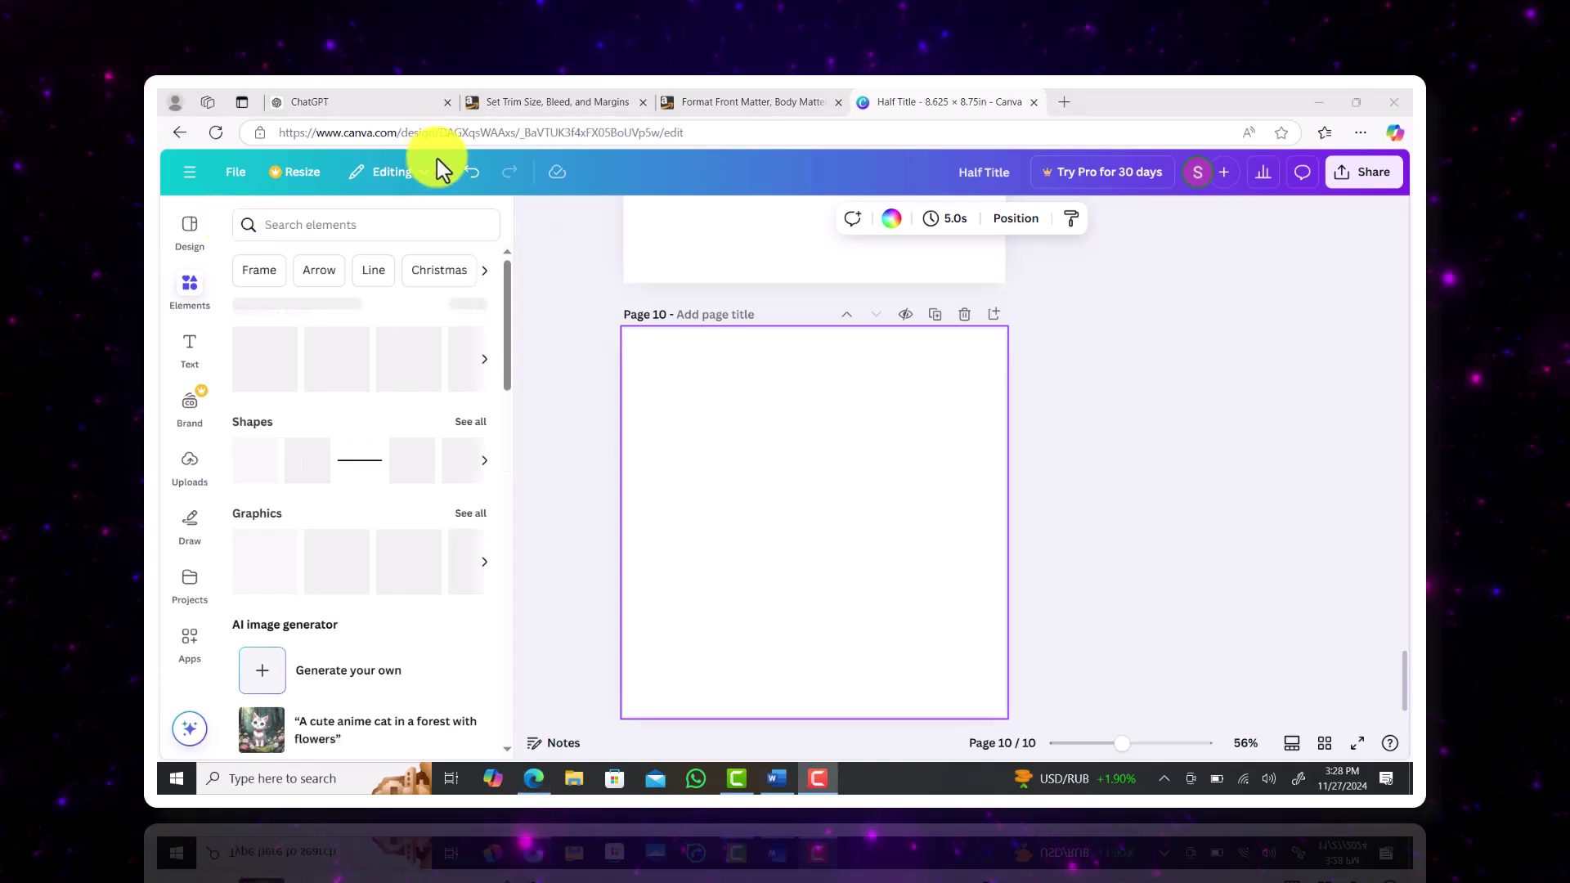
left_click(365, 221)
type("kitchen")
key("Return")
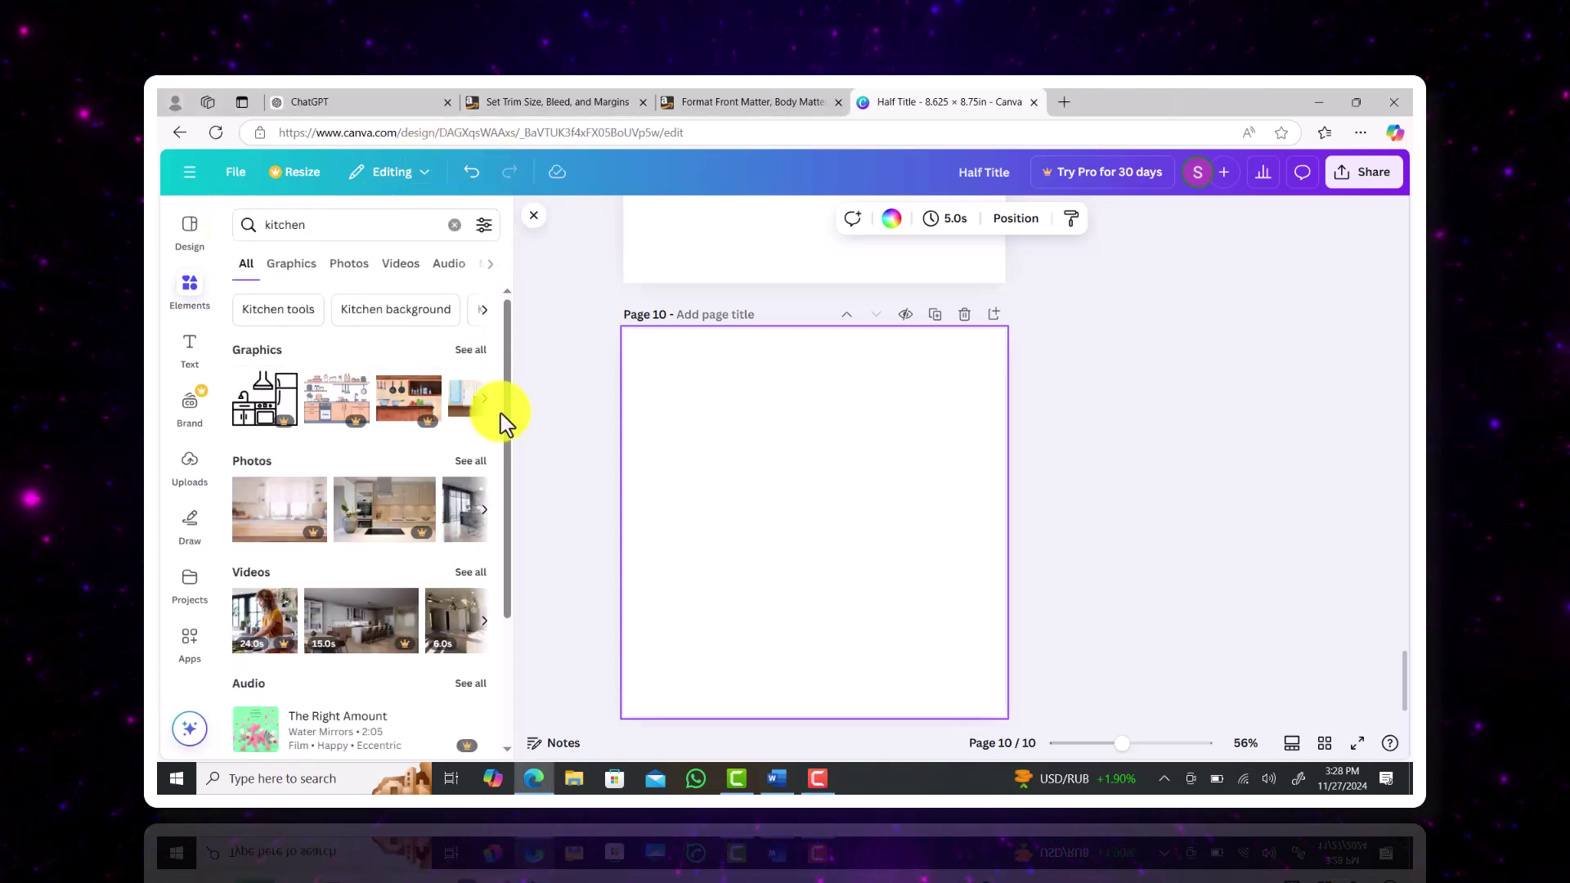
left_click(438, 315)
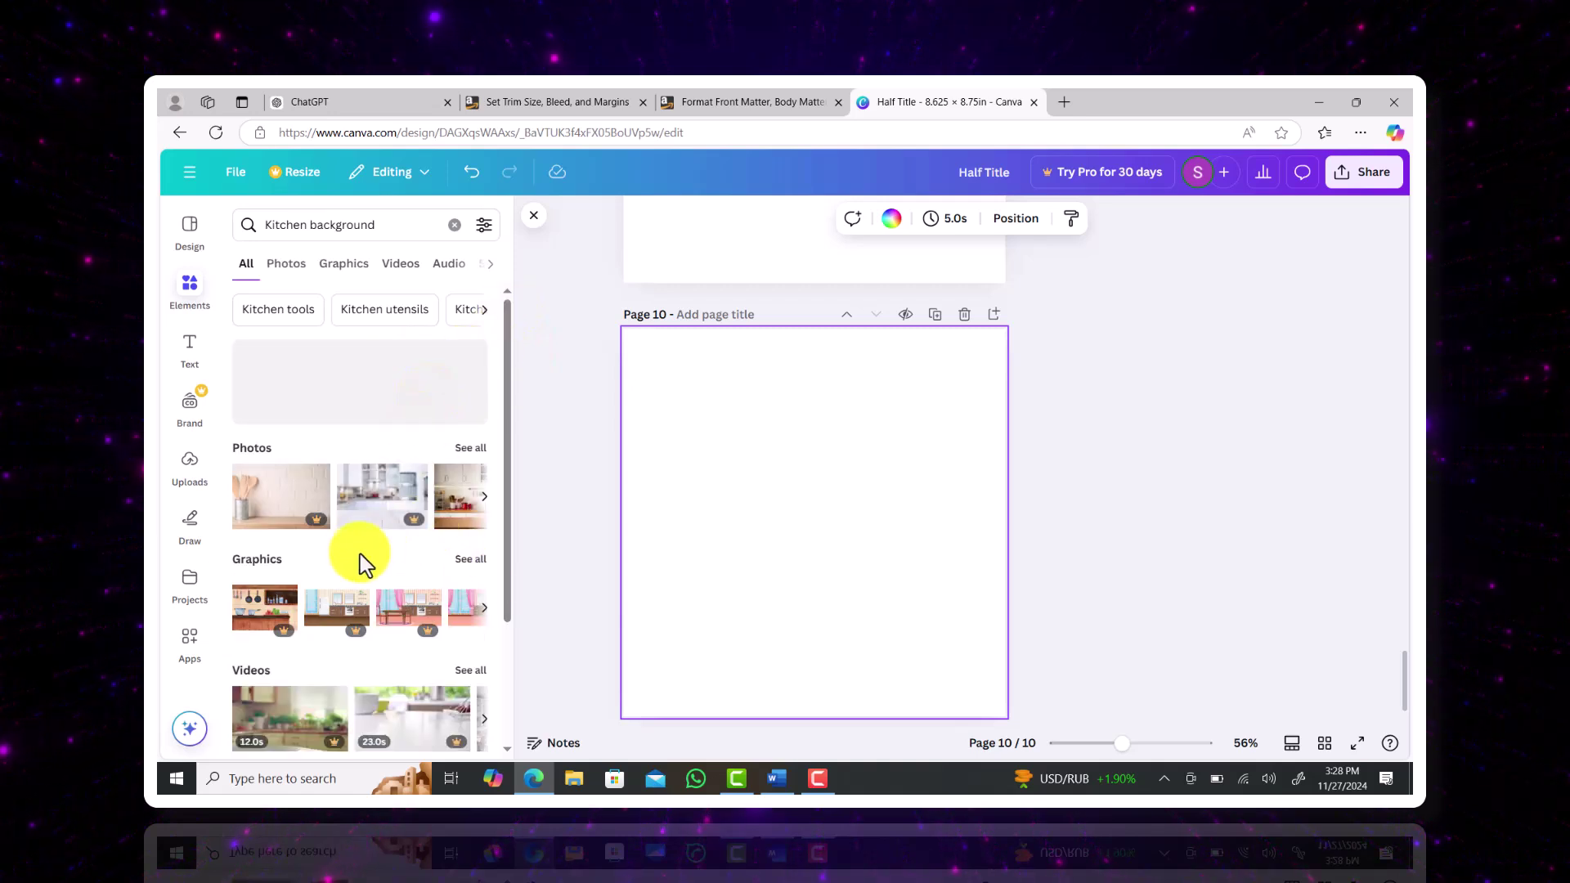
left_click(474, 560)
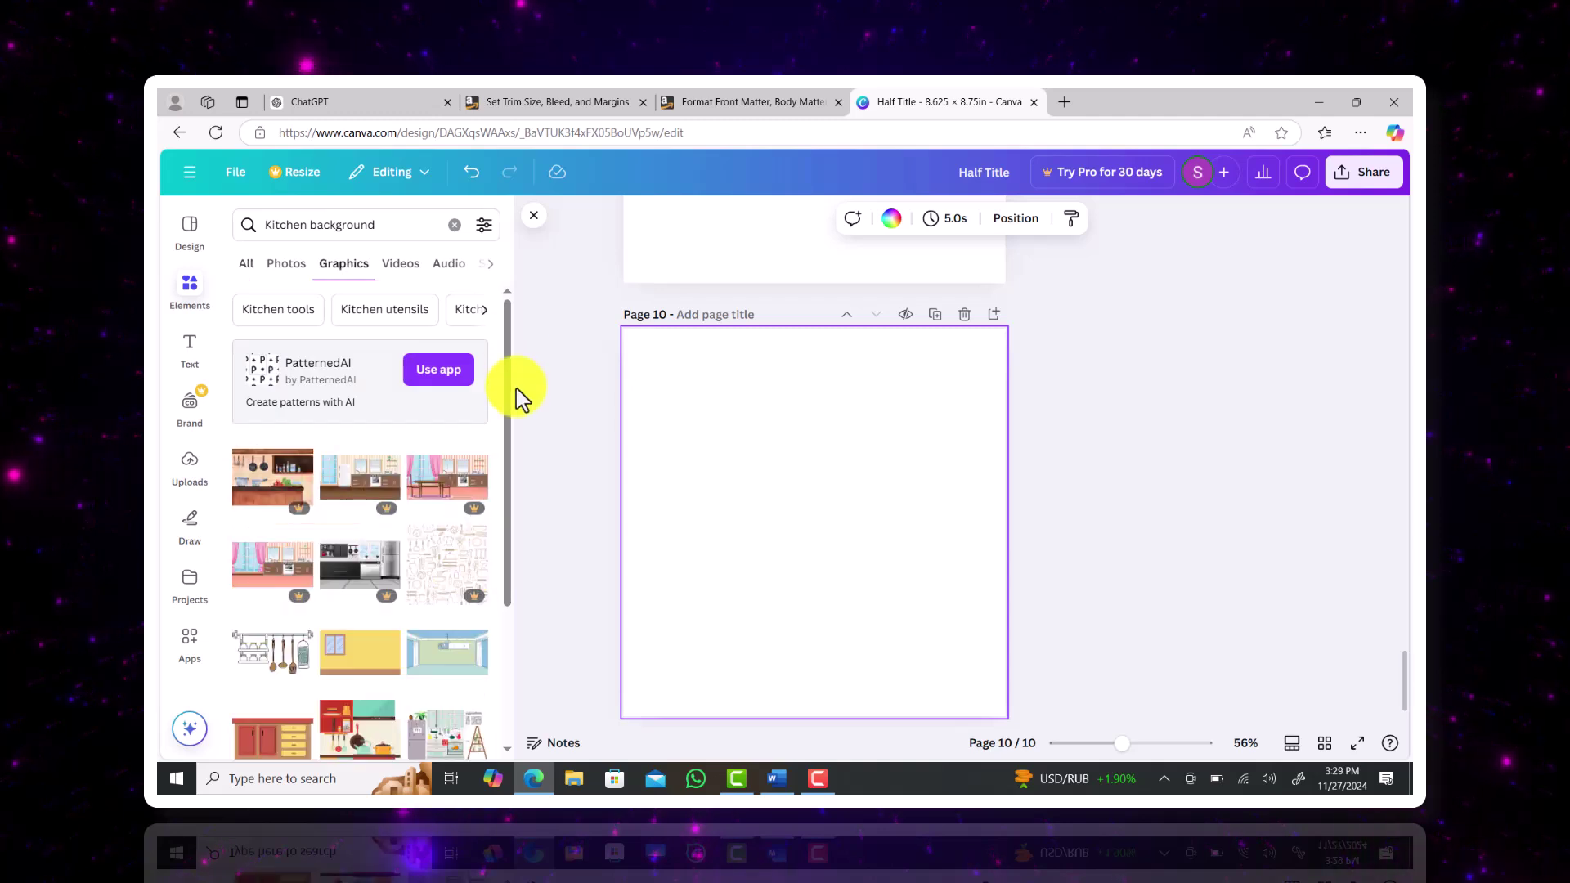
- Place the yellow room graphic with a window on page 10, aligned to the page's upper-left corner and enlarged to cover the page
scroll(507, 372, "down", 2)
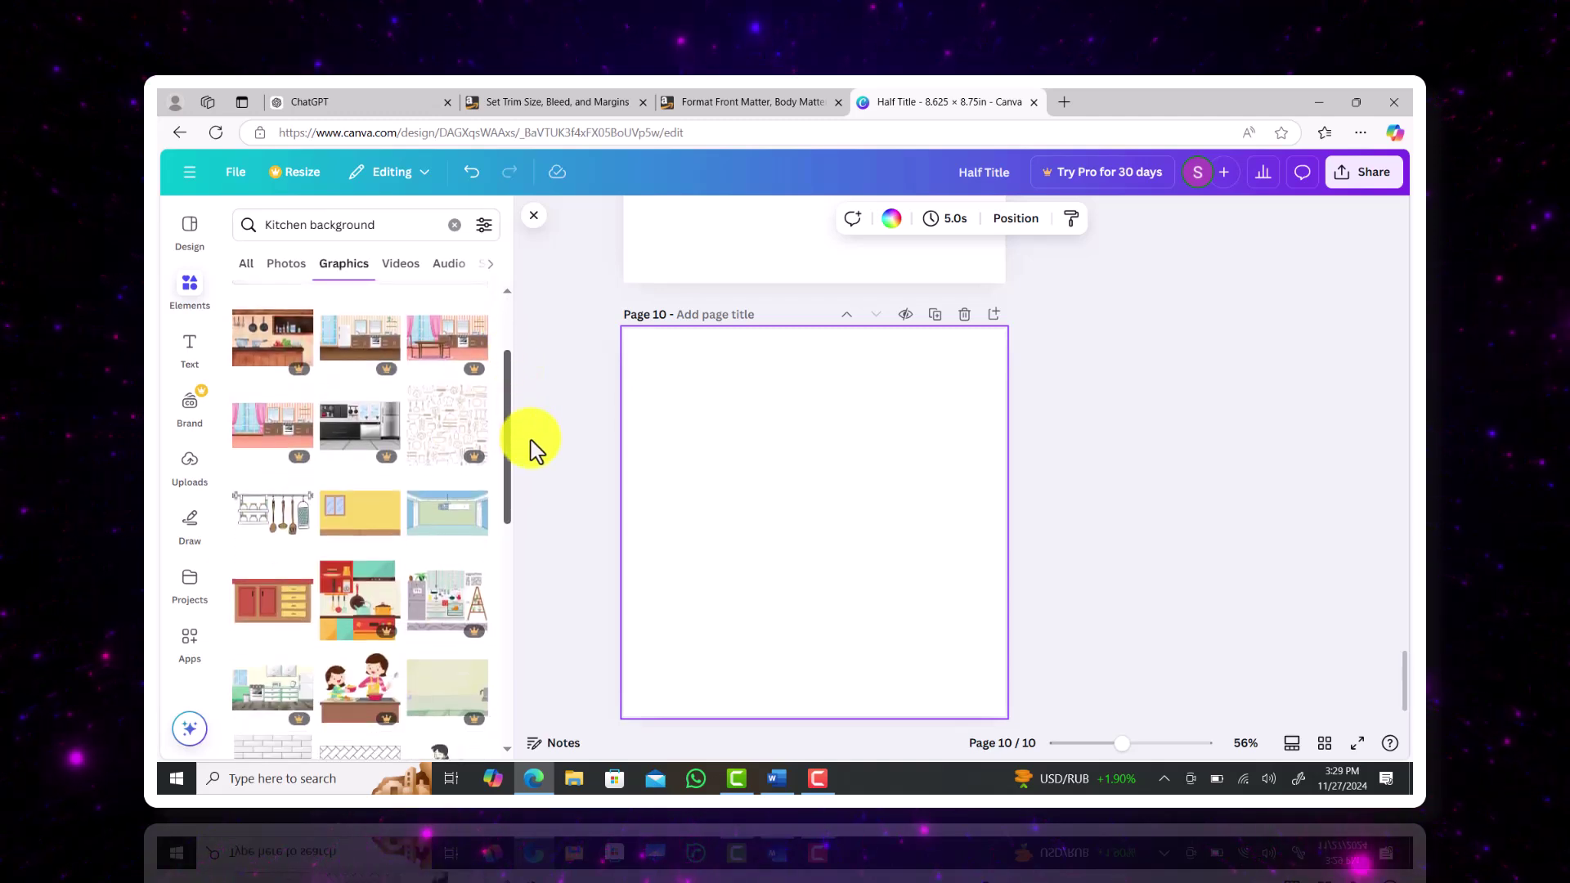
scroll(507, 445, "down", 1)
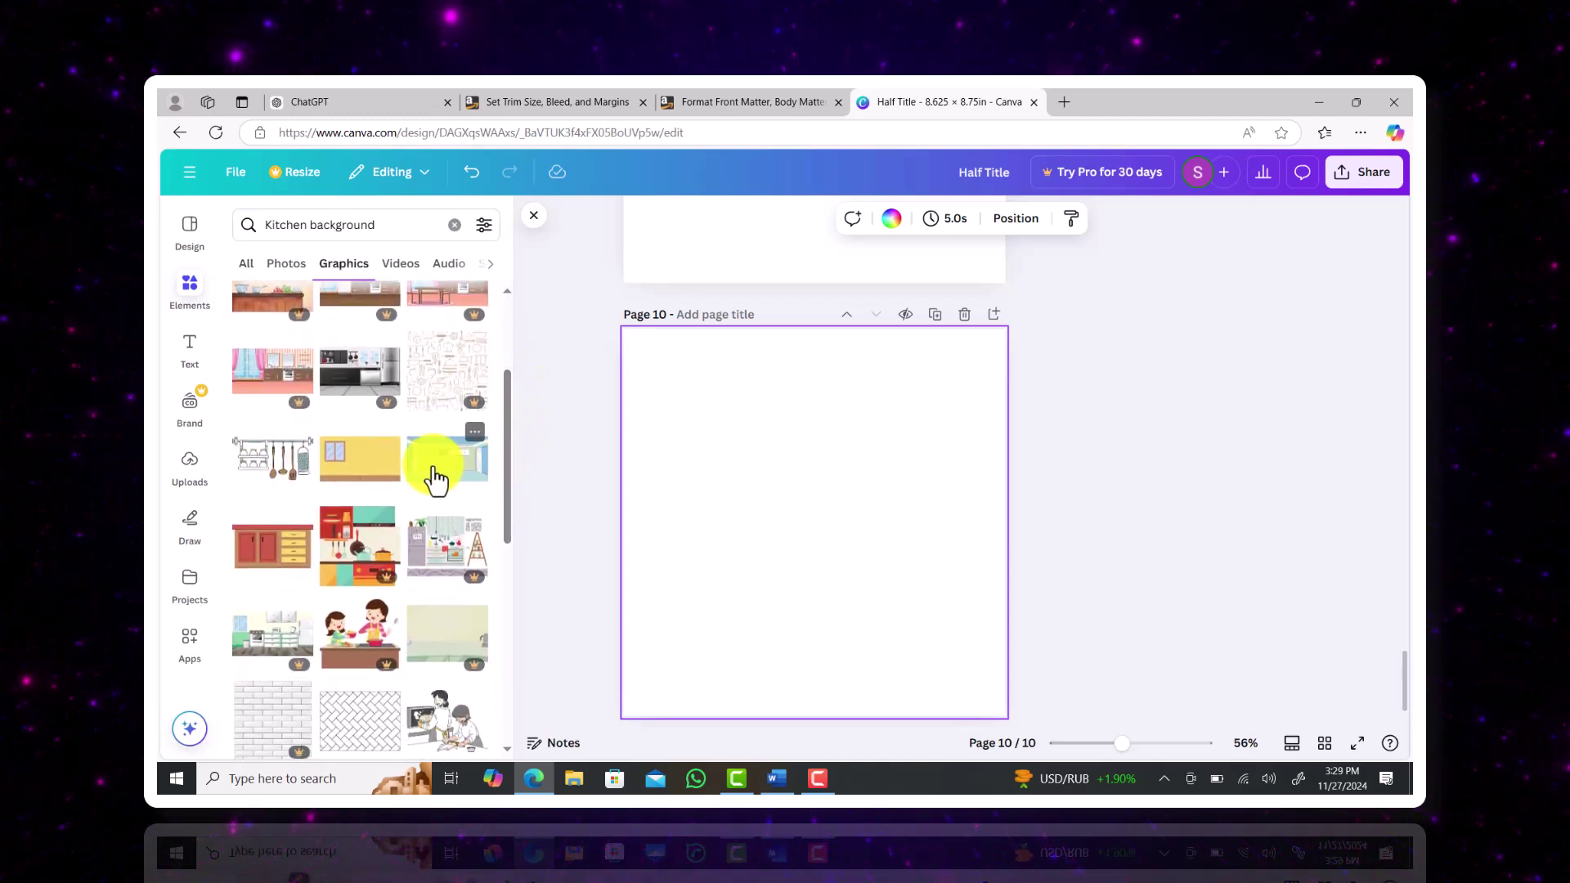
left_click(341, 483)
left_click_drag(797, 486, 683, 336)
left_click_drag(771, 415, 1270, 778)
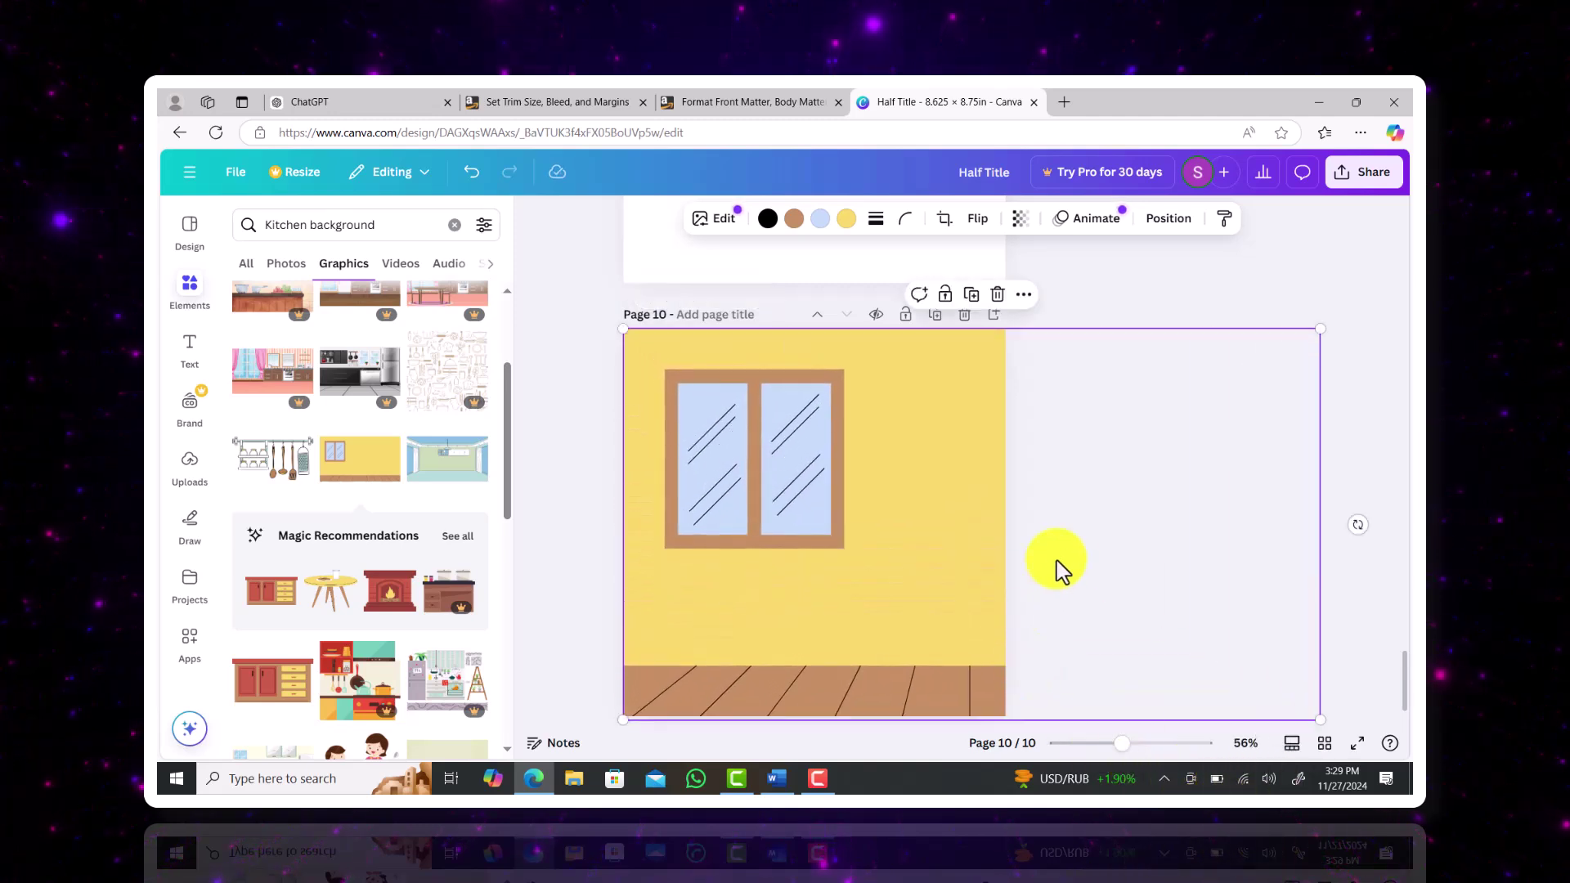
- Shrink the yellow room graphic to the page's width and centre it vertically on page 10
left_click_drag(1233, 687, 1180, 683)
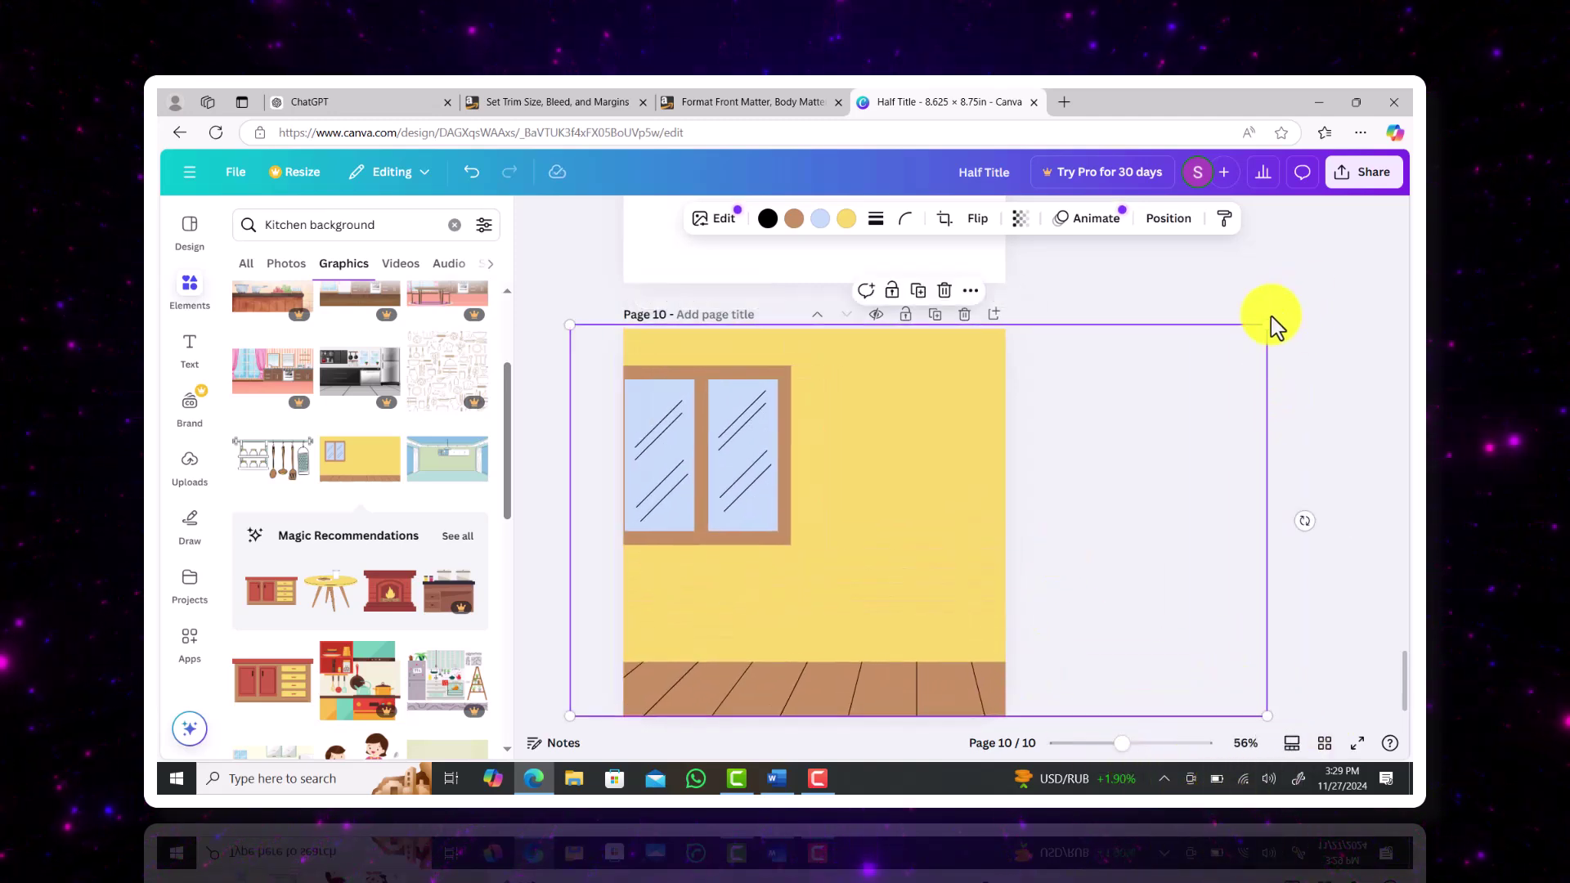
left_click_drag(1267, 335, 1022, 524)
left_click_drag(929, 578, 974, 566)
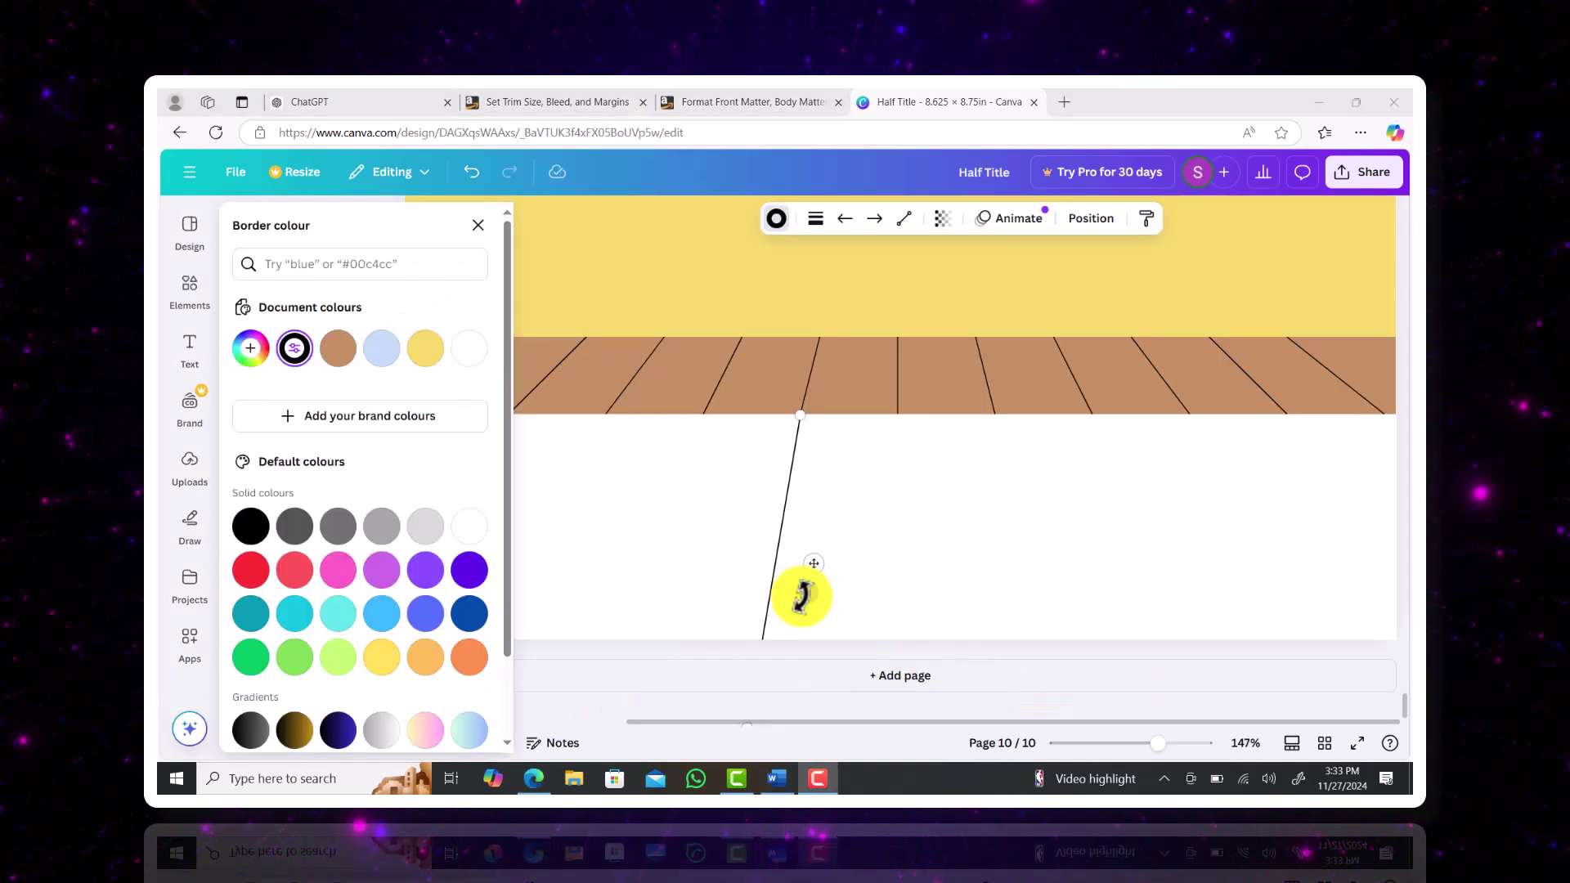
- Rotate the black line to continue a floor plank seam down the page and fit a duplicate to the next seam on its left
left_click_drag(803, 589, 823, 601)
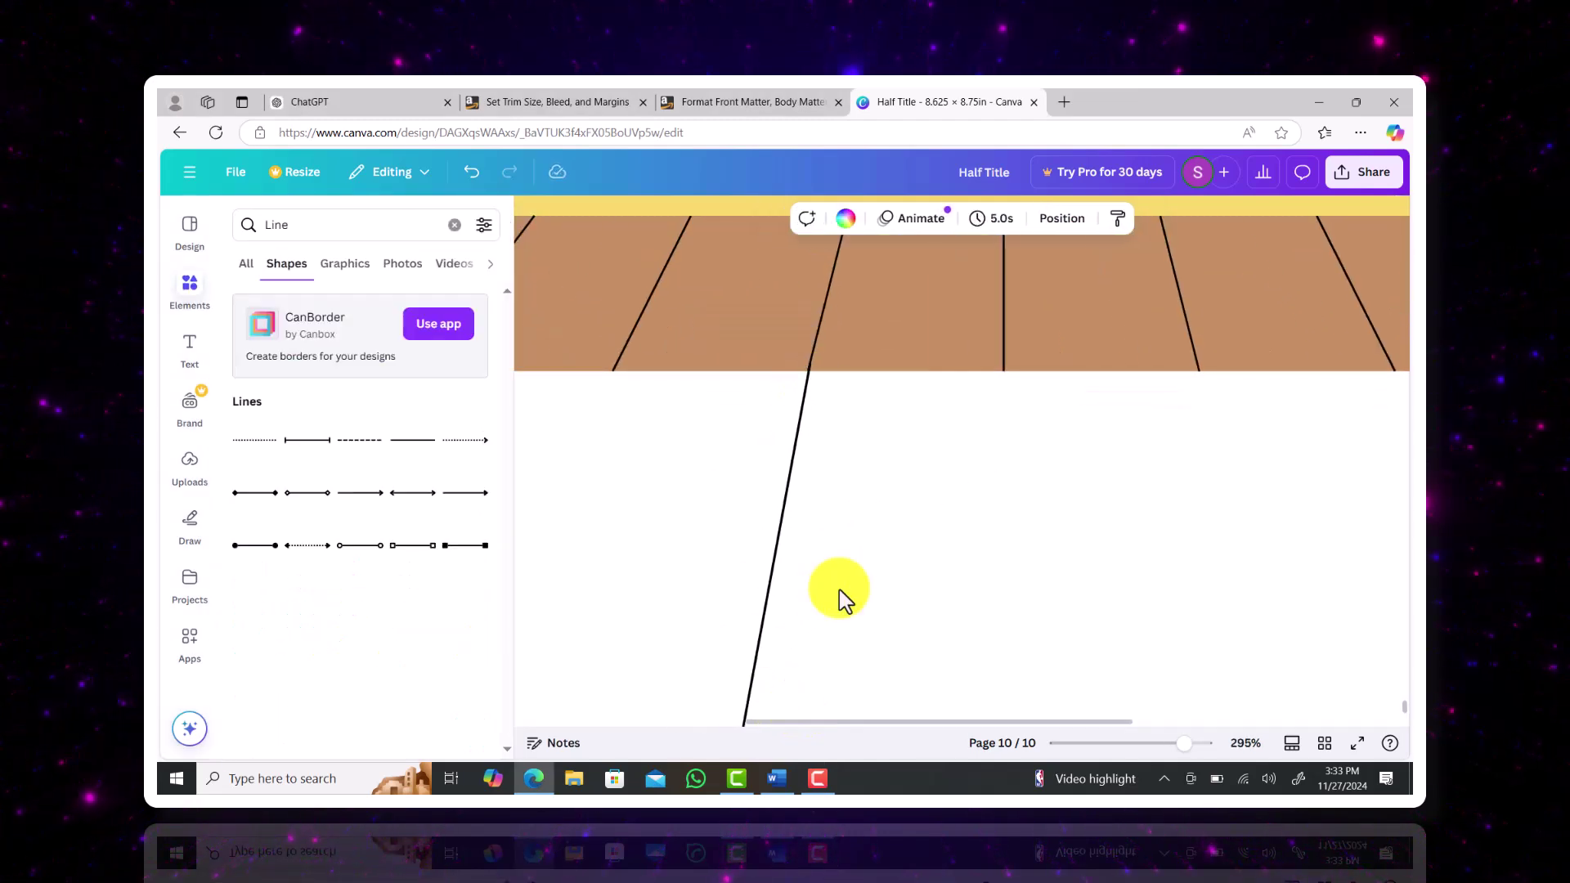
scroll(840, 589, "down", 2)
left_click(797, 479)
key("ctrl+d")
left_click_drag(845, 583, 671, 559)
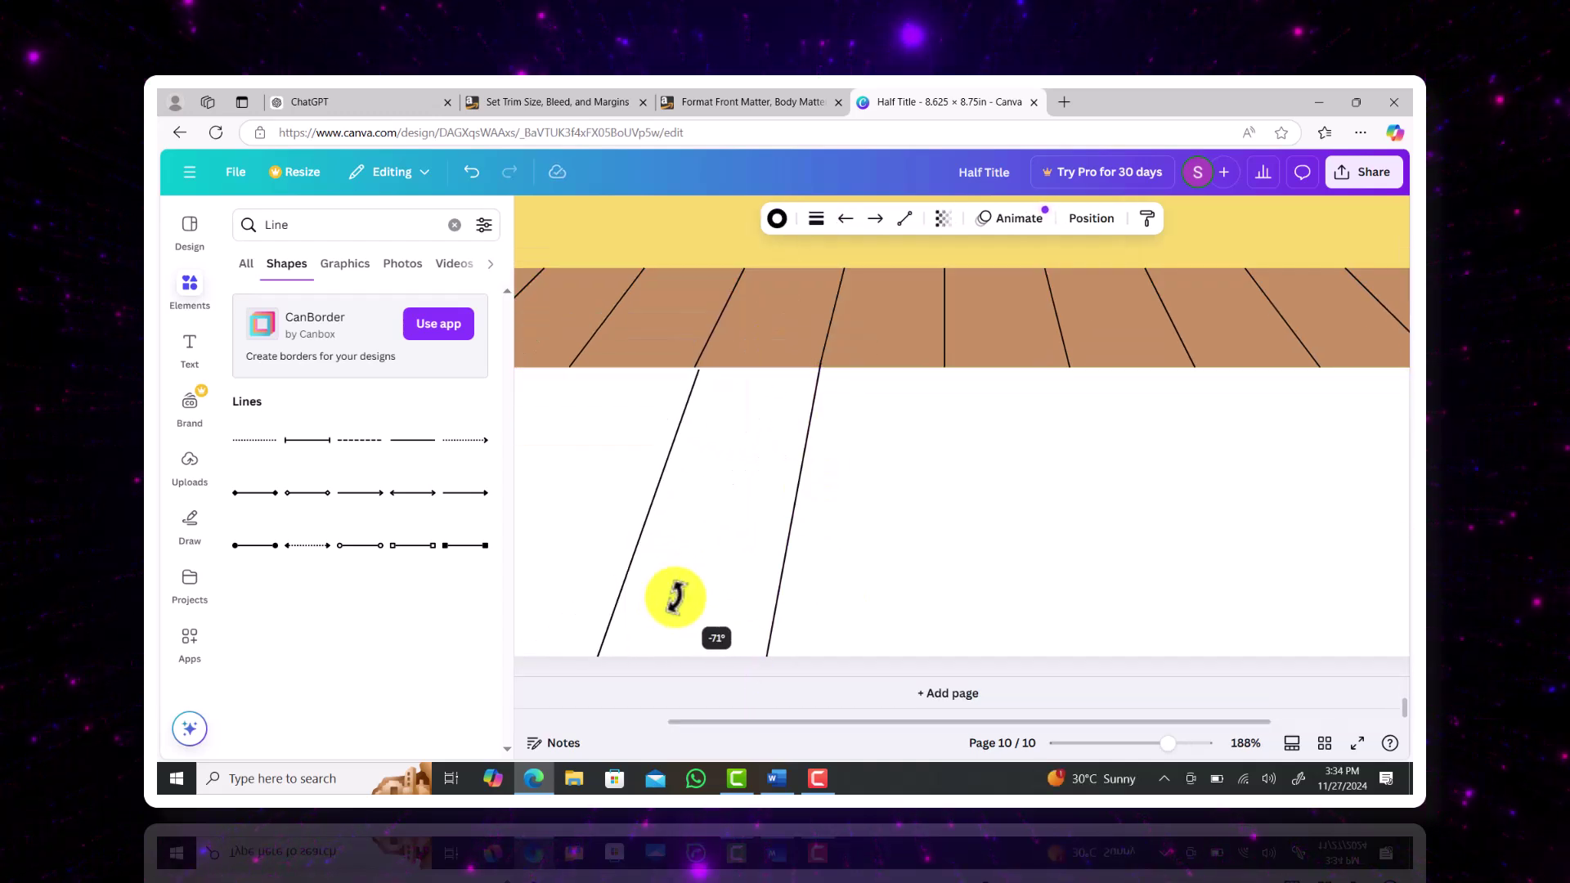
scroll(654, 566, "up", 5, "ctrl")
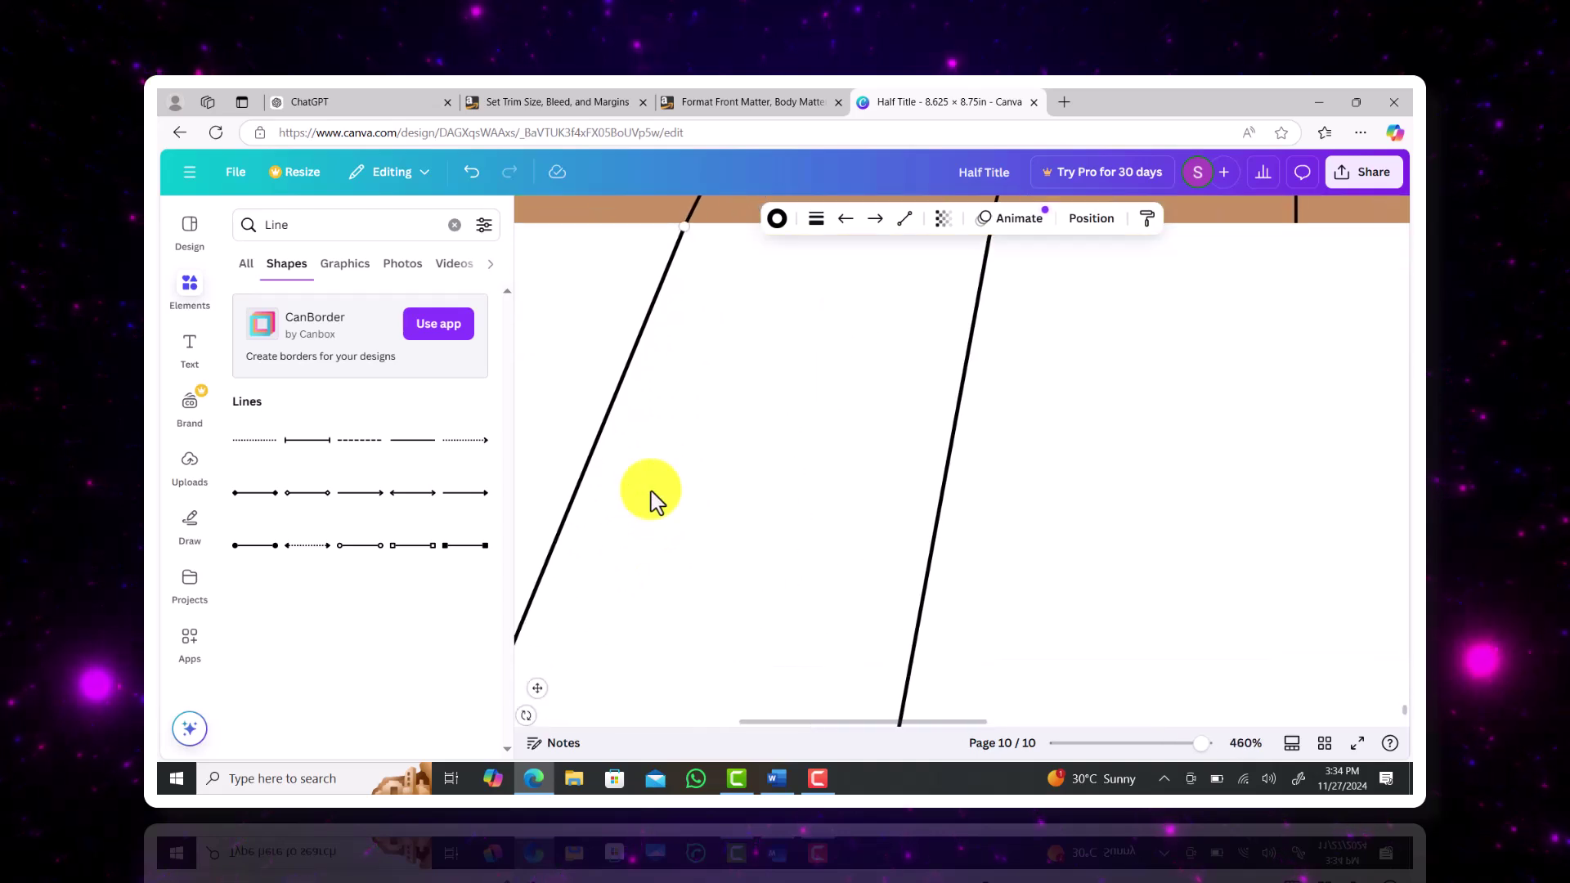
scroll(654, 600, "down", 3, "ctrl")
scroll(641, 655, "down", 2)
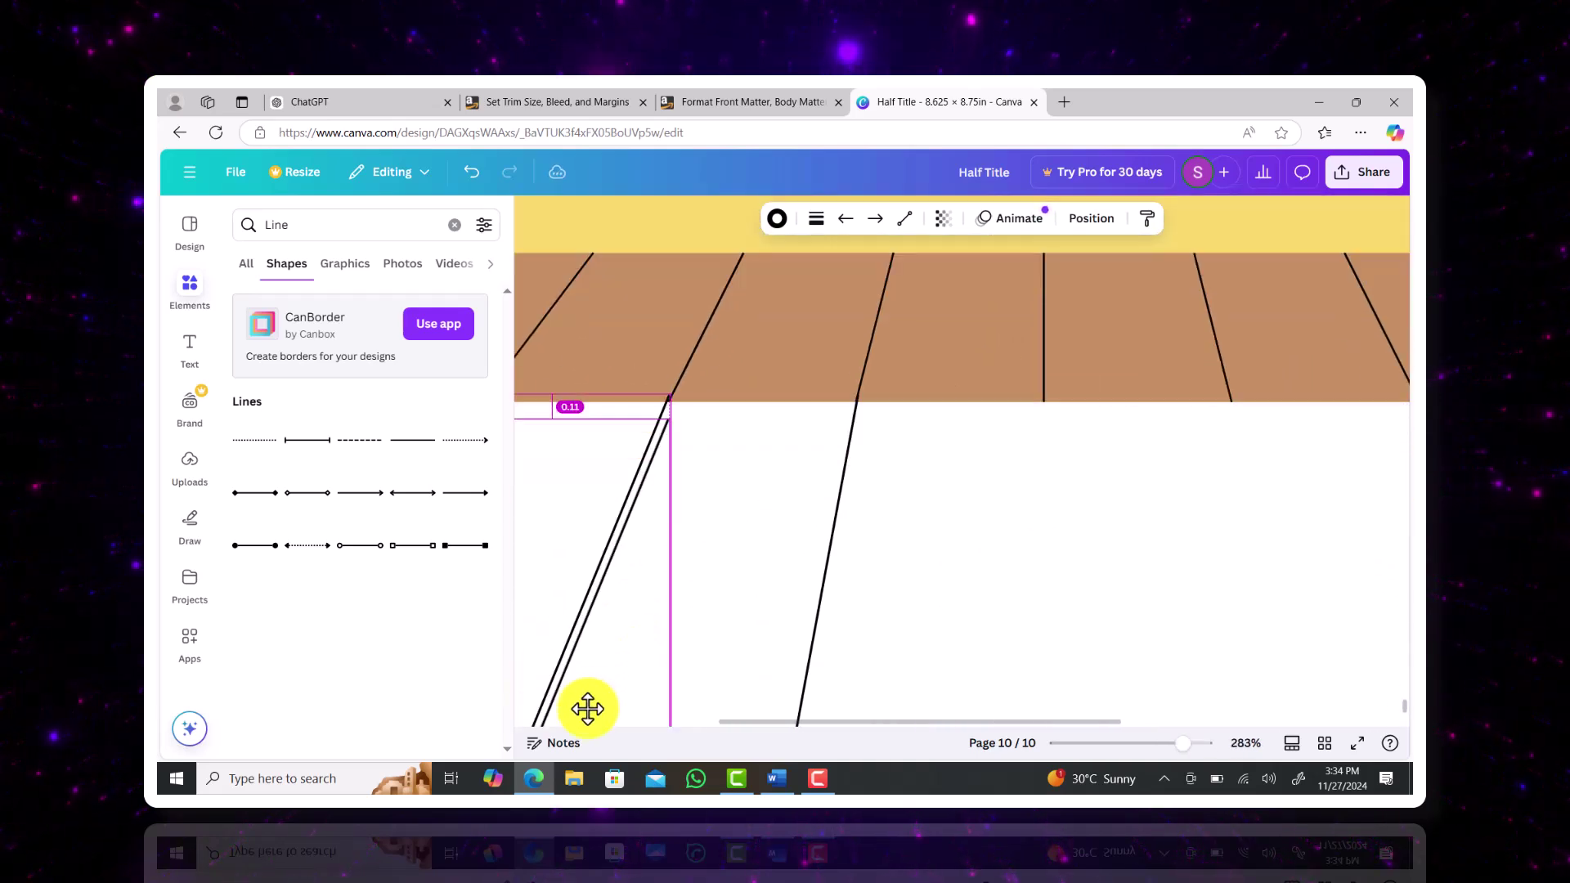
scroll(662, 420, "down", 3, "ctrl")
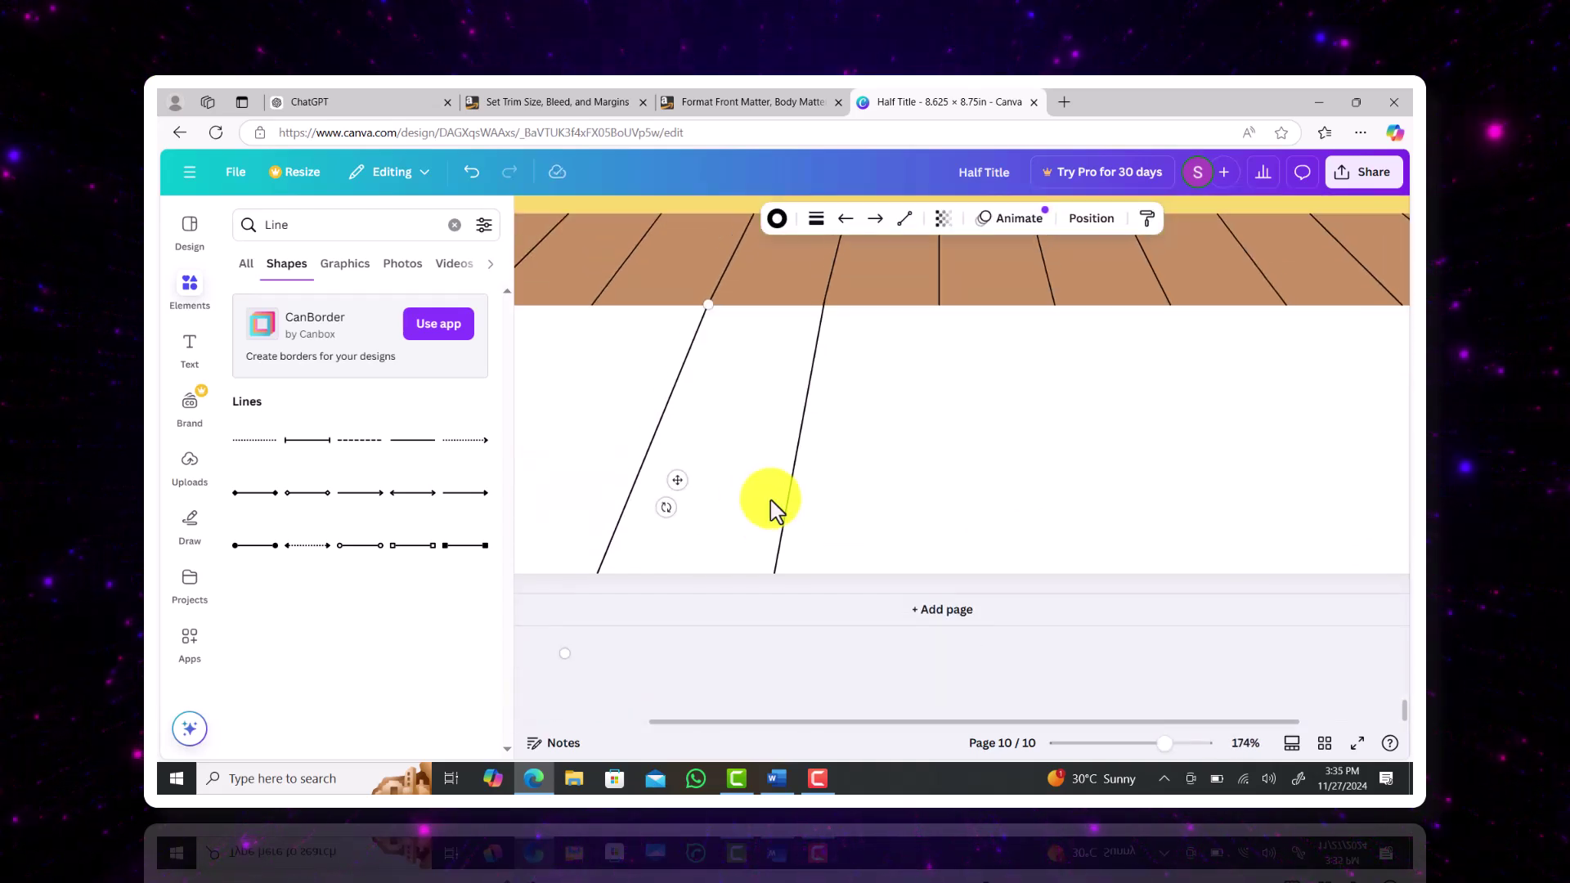
- Add a third plank line further left, moving and rotating it to extend its floor seam to the page's lower edge
left_click_drag(771, 473, 656, 452)
mouse_move(669, 546)
left_mouse_down()
mouse_move(653, 523)
mouse_move(693, 547)
mouse_move(663, 590)
mouse_move(682, 574)
left_mouse_up()
scroll(684, 572, "down", 1)
scroll(1289, 315, "up", 2)
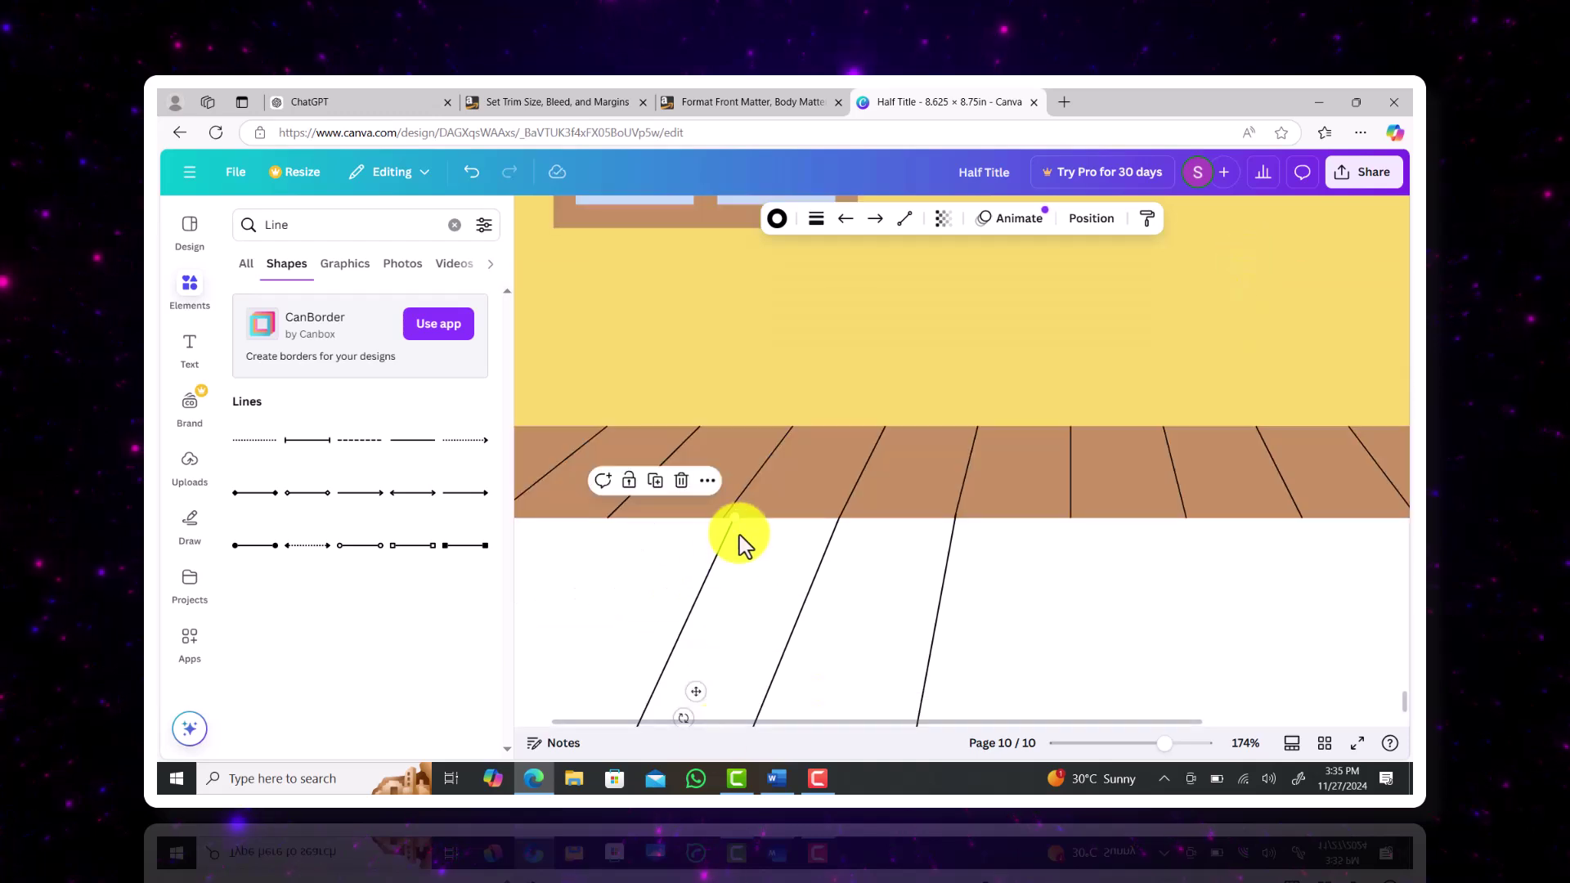
scroll(733, 547, "down", 1)
left_click_drag(682, 629, 669, 640)
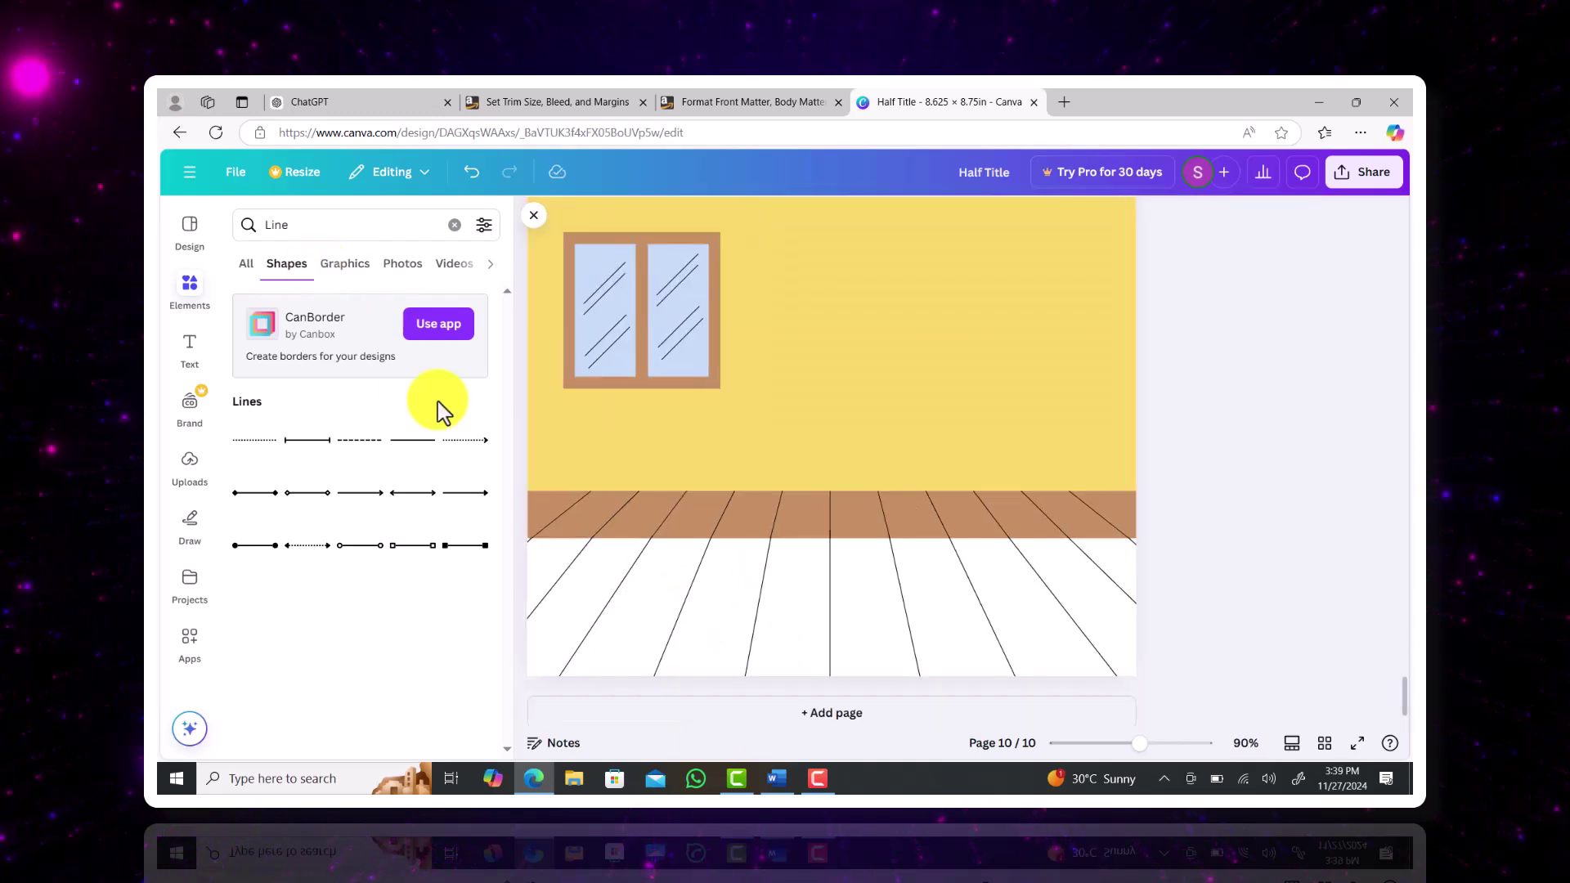
- Cover the white area below the floor with a brown rectangle layered behind the plank lines
left_click(454, 225)
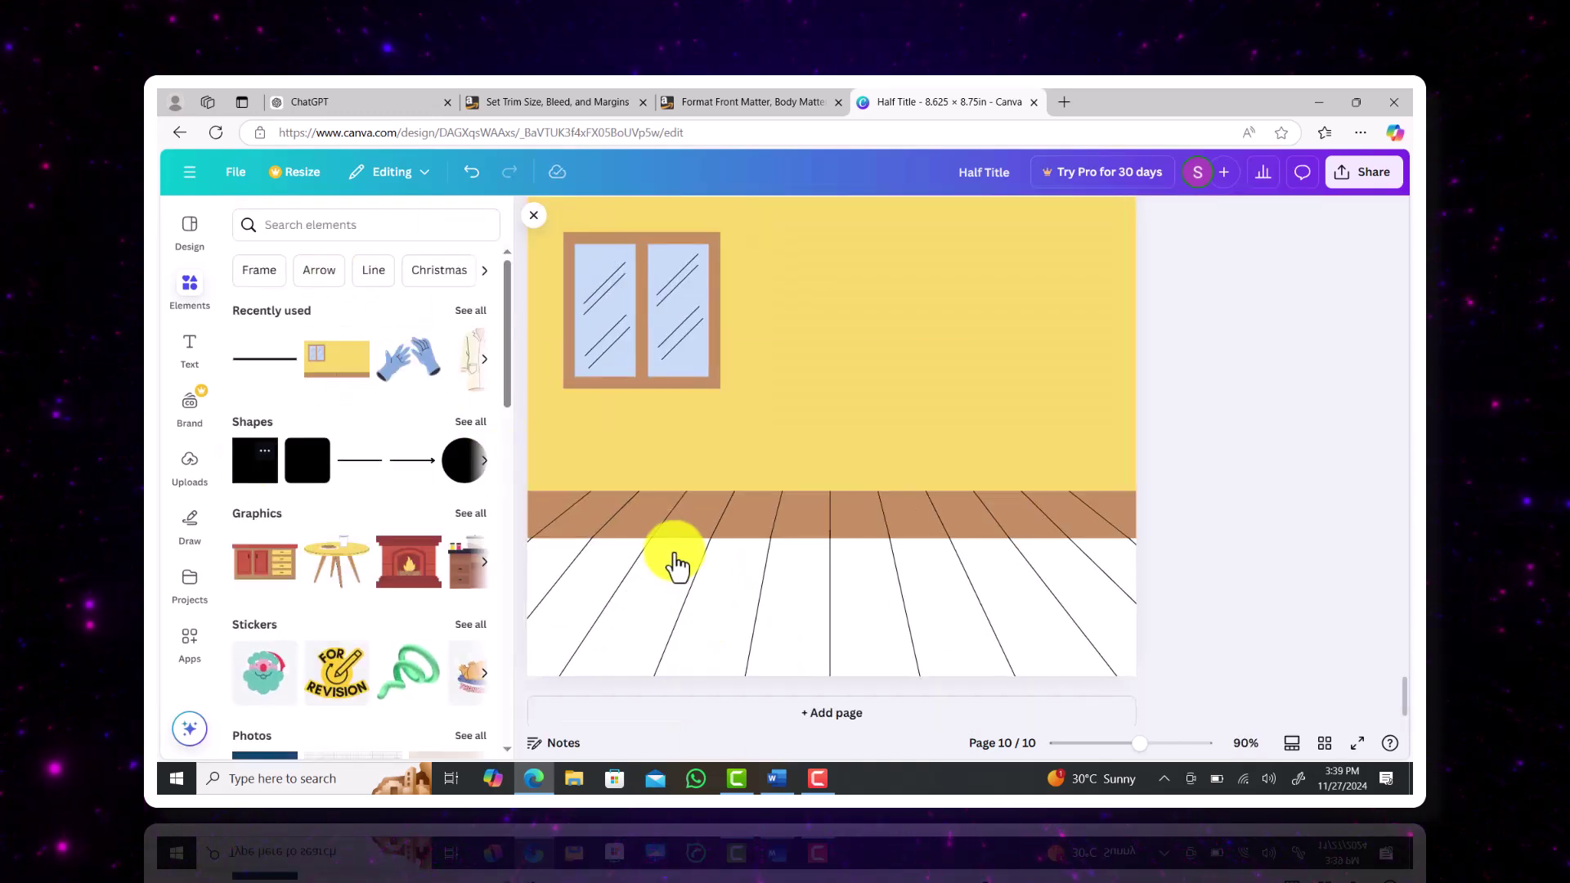
left_click(256, 460)
left_click_drag(832, 269, 834, 378)
left_click(1204, 585)
left_click_drag(836, 442, 552, 605)
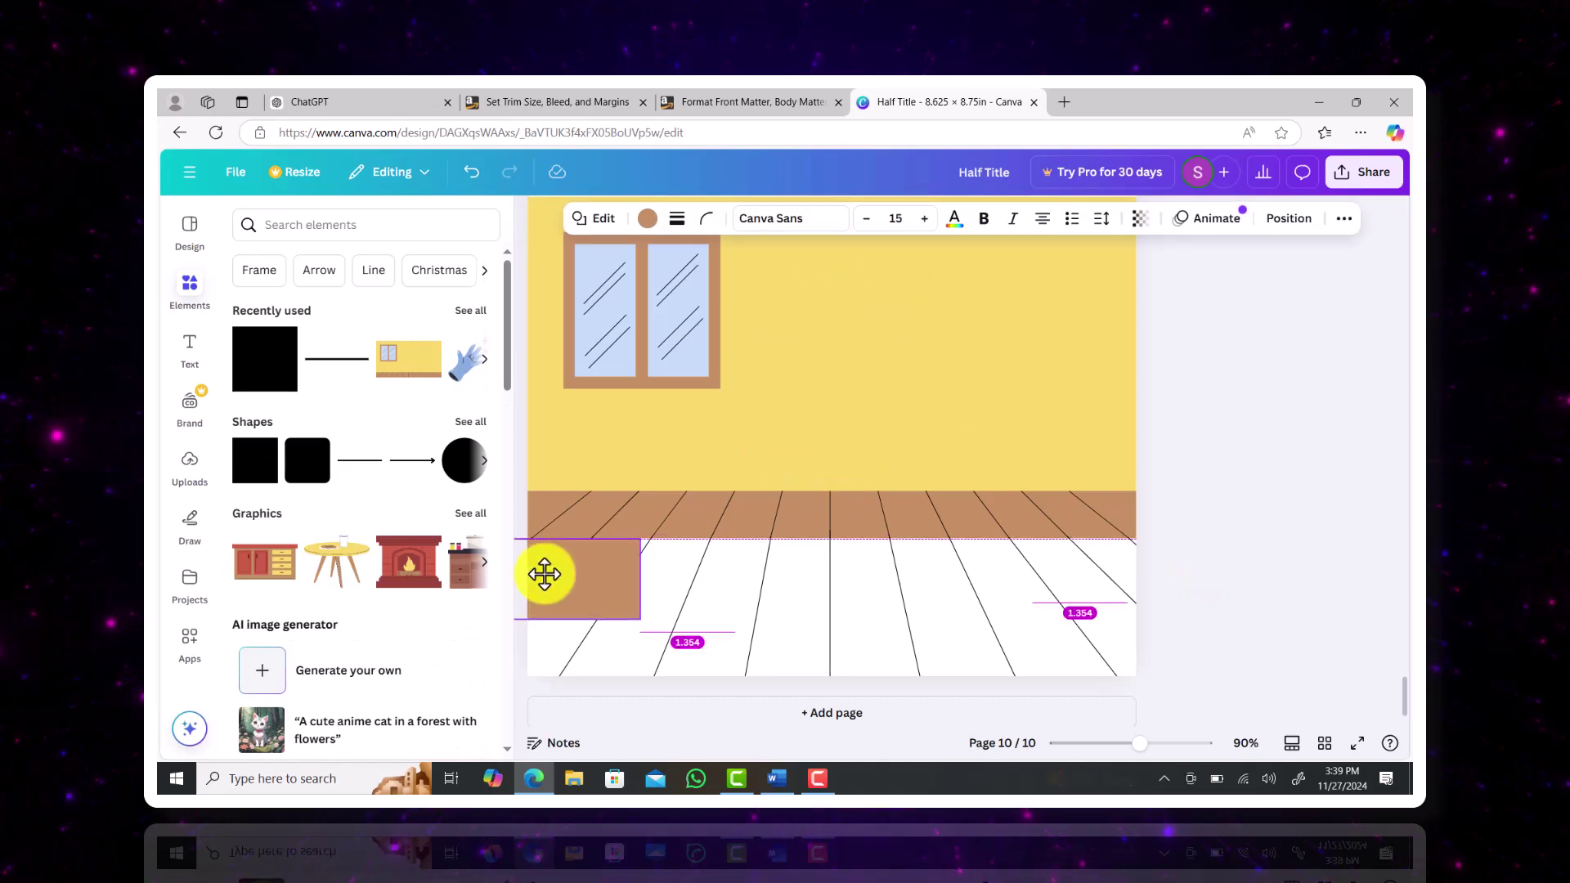
left_click_drag(666, 617, 1203, 684)
left_click(890, 488)
mouse_move(933, 355)
left_click(1276, 481)
- Fill the white strip above the room graphic with a square shape stretched to the page width and coloured the wall's yellow
scroll(1279, 491, "up", 3)
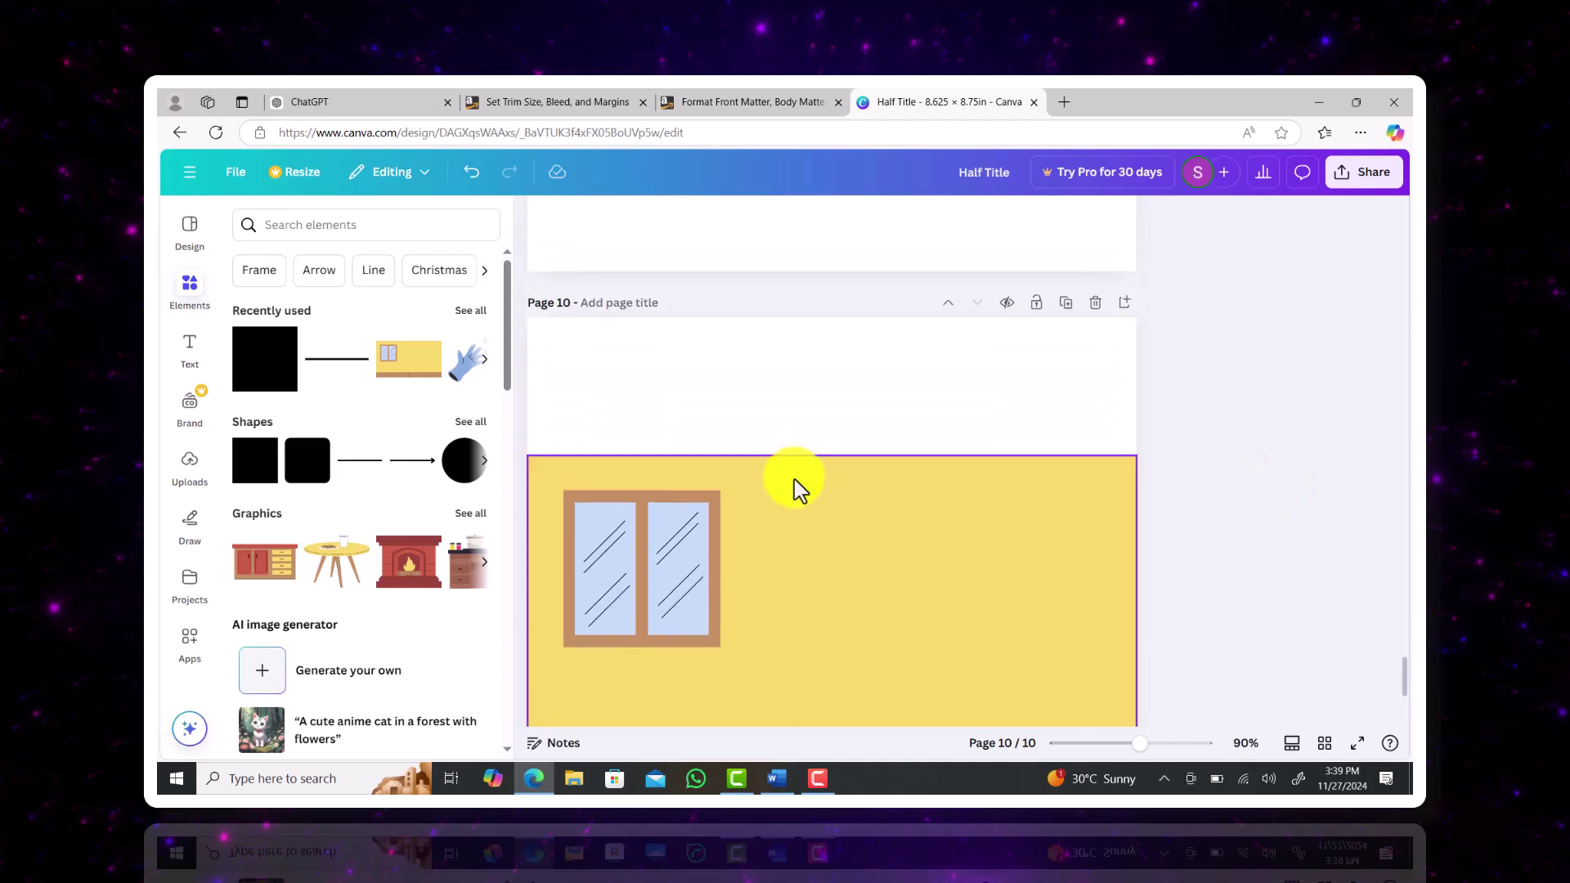
left_click(797, 489)
left_click(250, 458)
left_click_drag(912, 620, 1137, 366)
left_click(648, 218)
left_click(466, 347)
left_click(1212, 543)
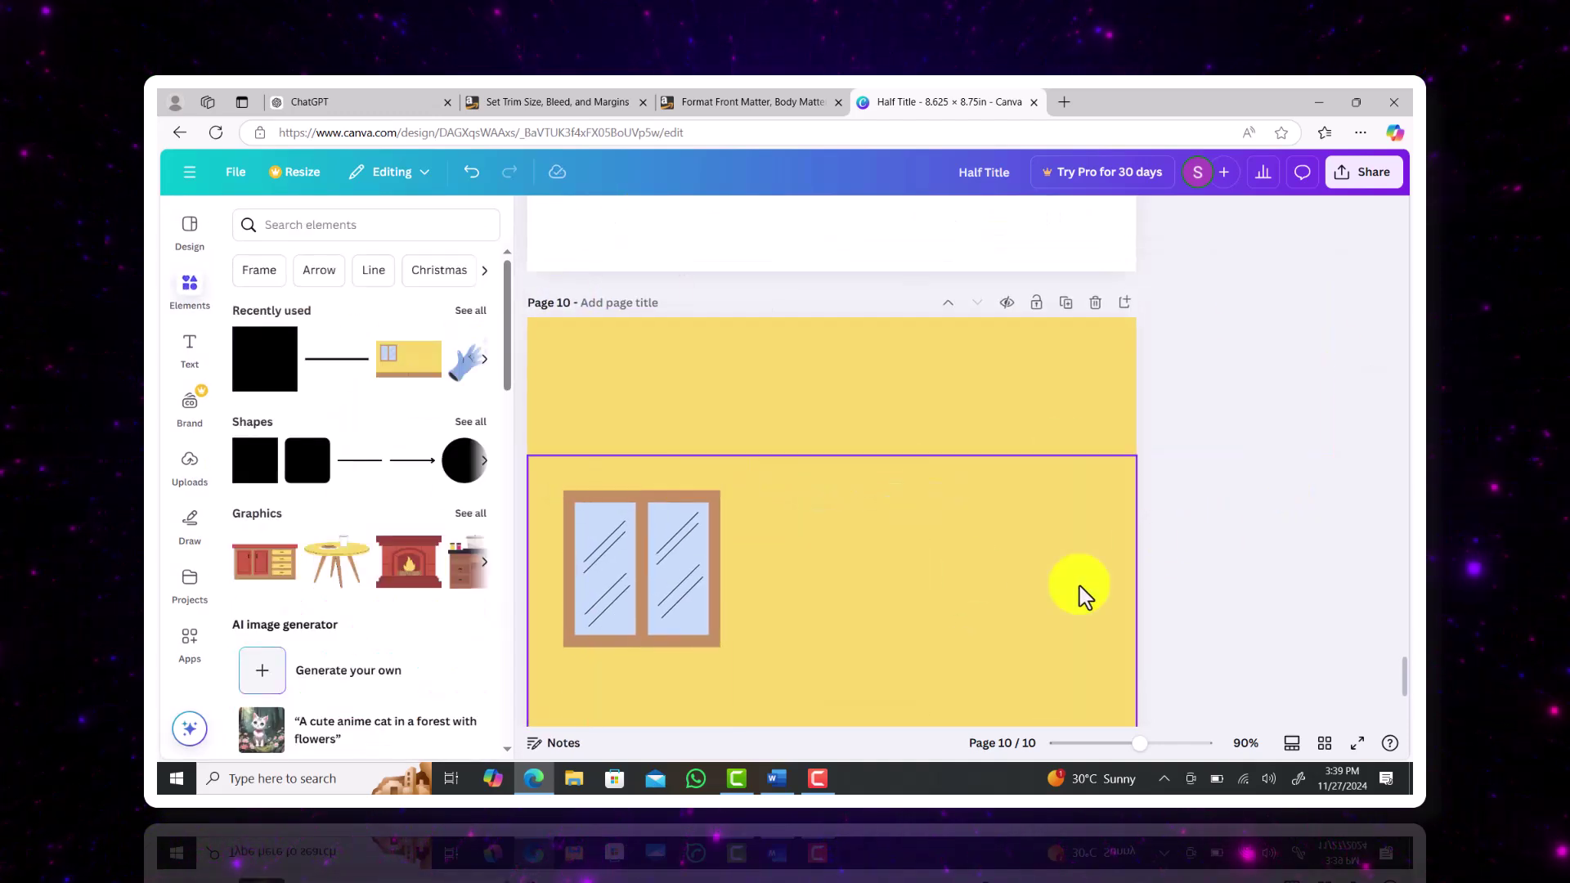
- Adjust the layer order of the room artwork on page 10
scroll(1079, 588, "down", 5)
left_click(907, 354)
right_click(914, 357)
mouse_move(1005, 478)
left_click(1211, 576)
left_click(1170, 476)
scroll(1055, 456, "up", 1)
- Search the graphics for "kitchen" and look through the results for furniture suited to the room
left_click(311, 225)
type("kitchen")
key("Return")
left_click_drag(498, 415, 533, 524)
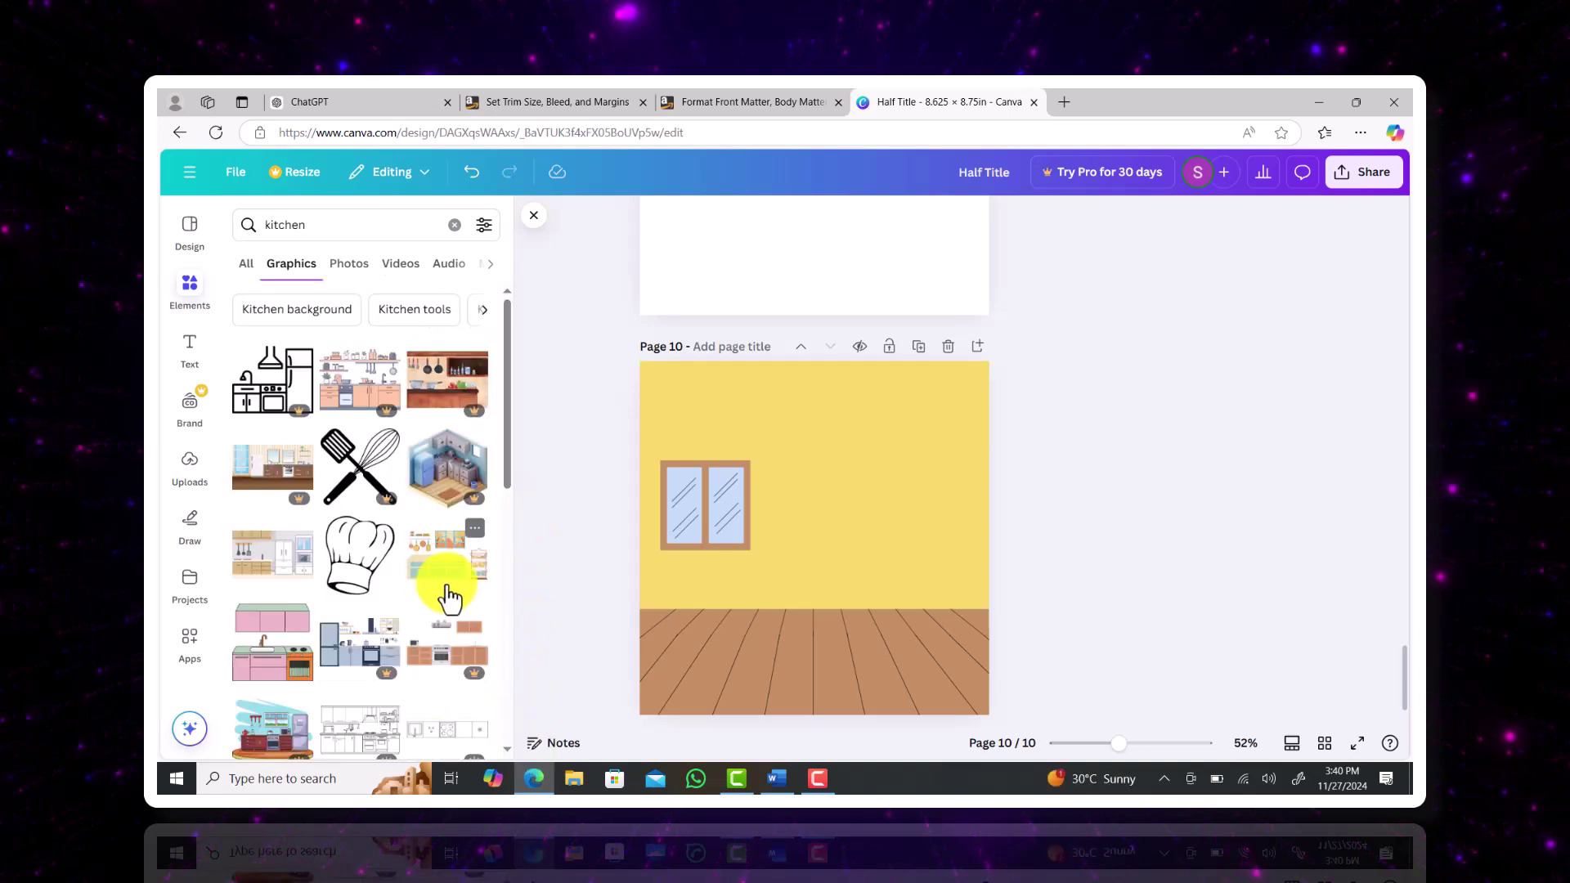
left_click(483, 309)
left_click_drag(509, 378, 524, 438)
scroll(482, 710, "down", 3)
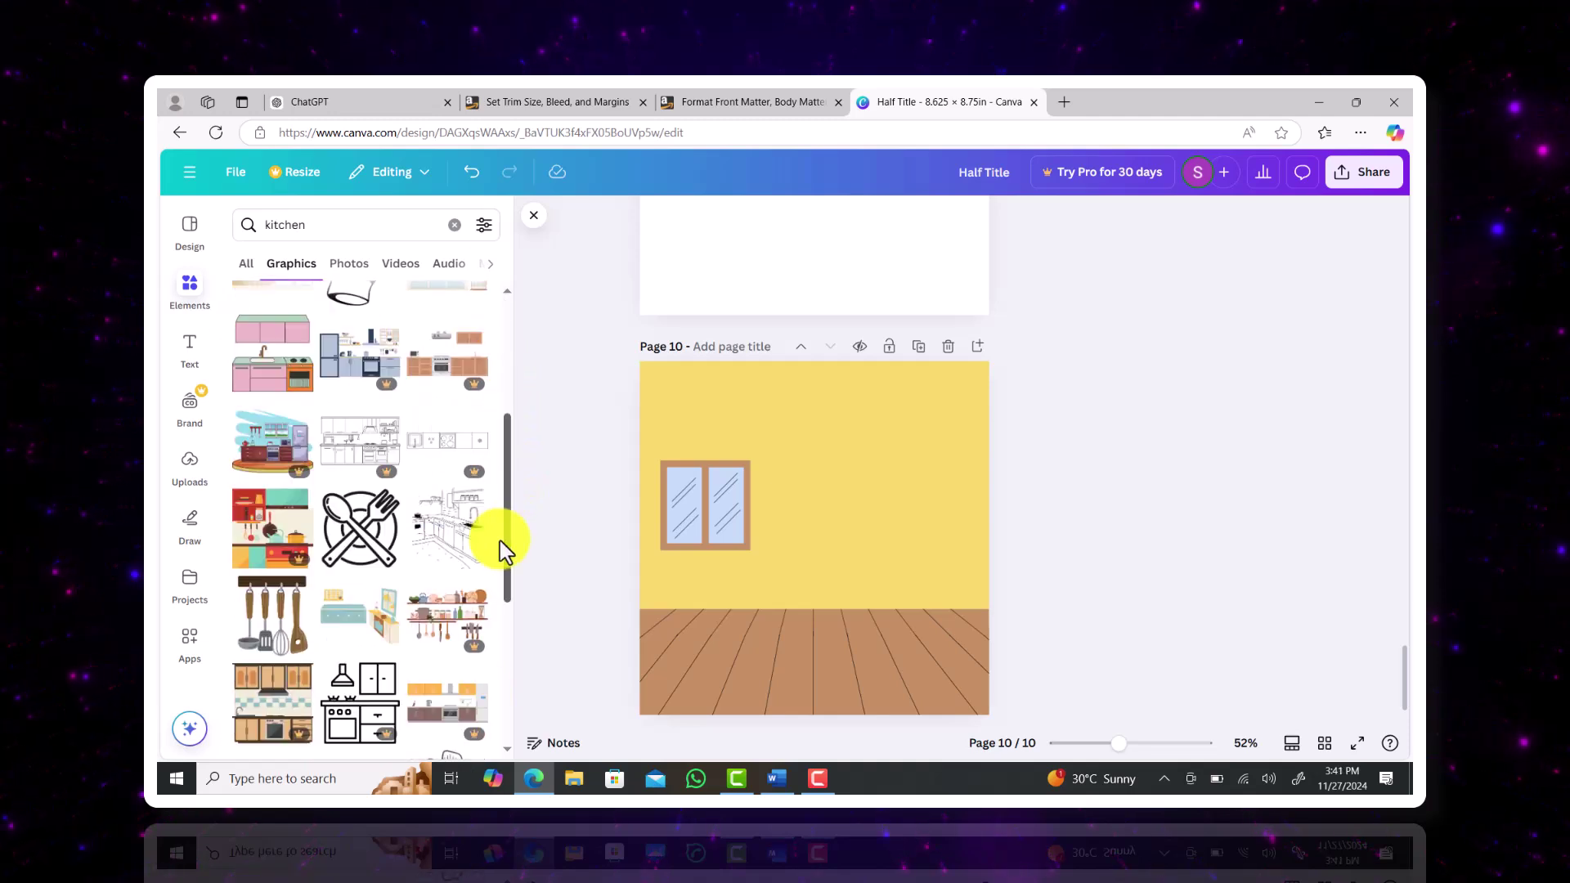
left_click(447, 630)
left_click_drag(886, 578, 958, 609)
key("Delete")
- Try the pale kitchen counter graphic on page 10, show all its Magic Recommendations, and delete the graphic
left_click(447, 543)
left_click_drag(858, 449, 915, 491)
left_click(1063, 523)
left_click(449, 620)
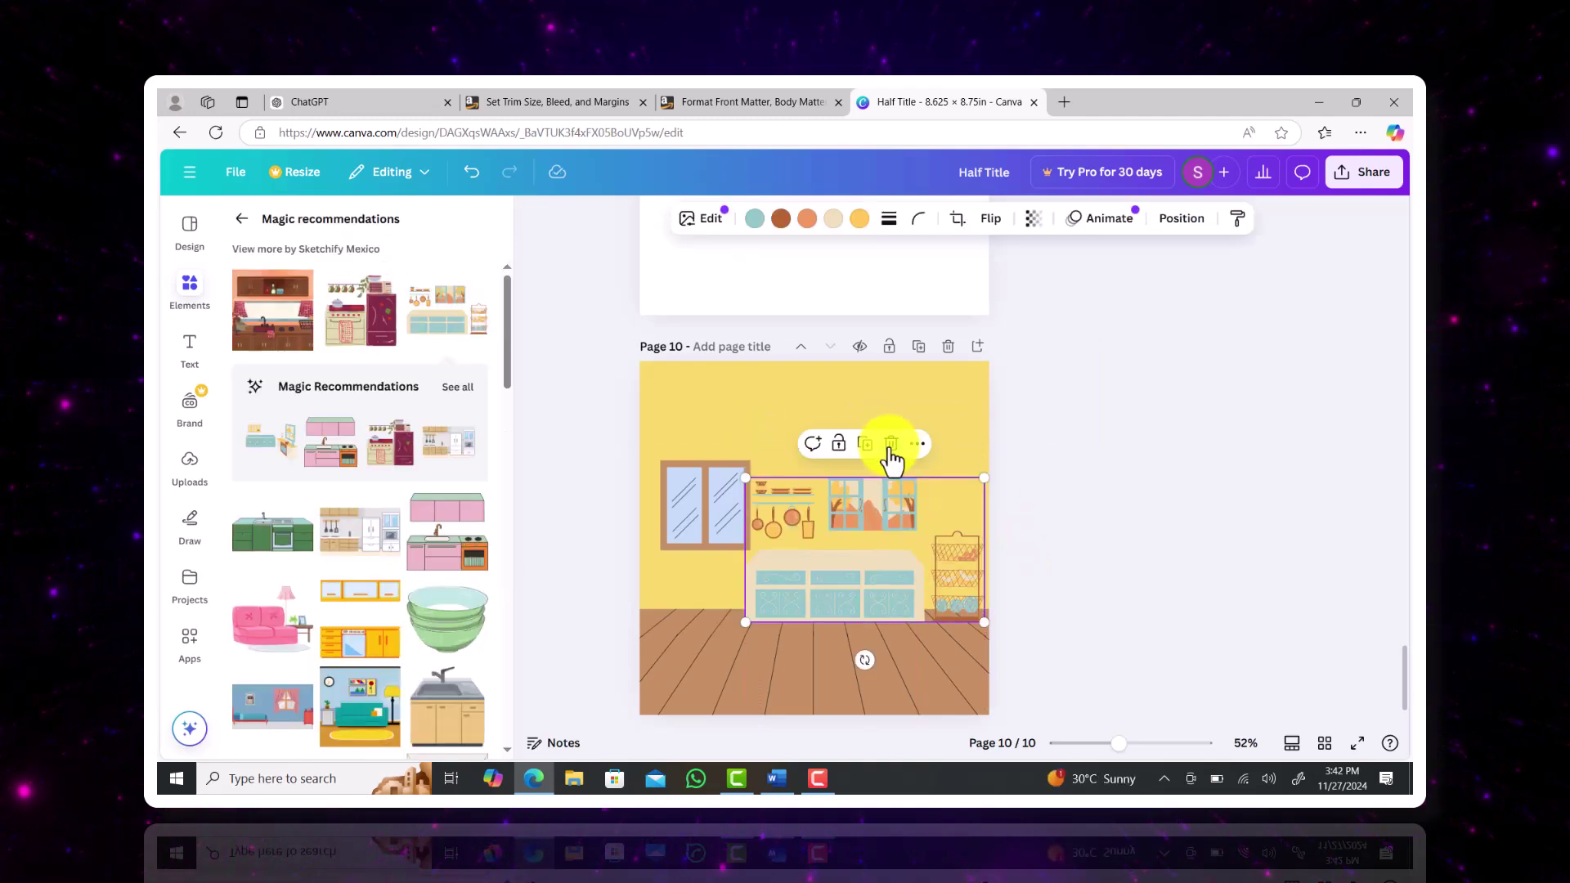
left_click(890, 444)
- Place the stove and maroon fridge graphic against the right part of the wall, enlarged to stand on the floor
left_click(360, 311)
left_click_drag(838, 541, 934, 558)
left_click_drag(845, 484, 804, 422)
left_click_drag(846, 551, 849, 550)
left_click_drag(509, 322, 511, 348)
scroll(514, 360, "down", 3)
scroll(519, 390, "up", 2)
left_click(273, 605)
left_click_drag(794, 541, 831, 630)
left_click_drag(782, 594, 692, 550)
mouse_move(787, 568)
left_mouse_down()
mouse_move(813, 599)
mouse_move(798, 596)
left_mouse_up()
key("Delete")
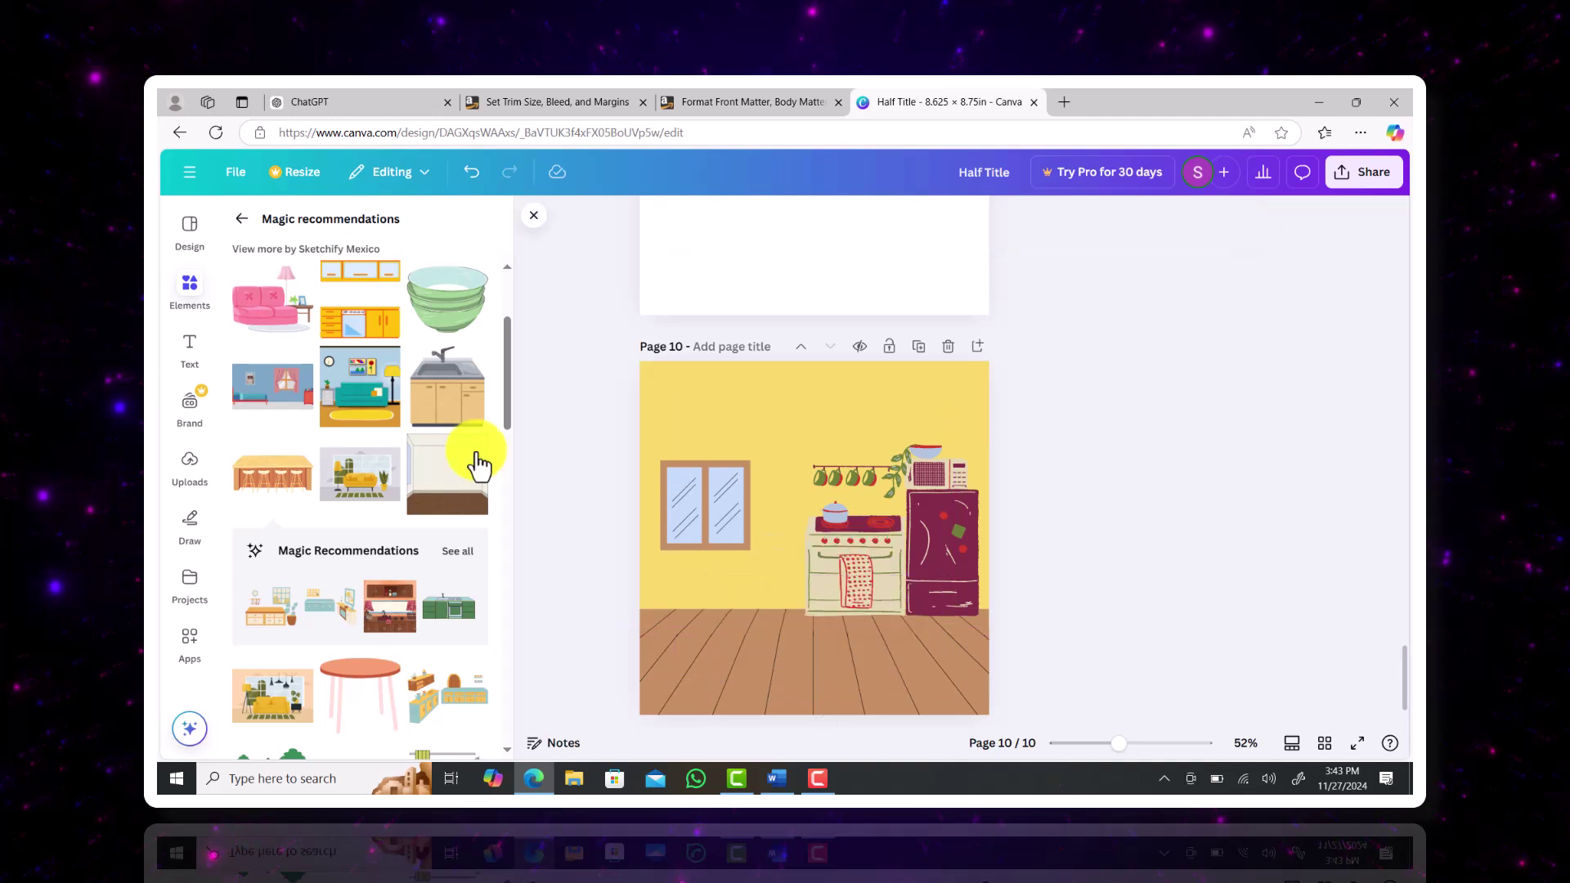
- Try the green kitchen counter graphic to the left of the stove, adjusting its position and size
scroll(511, 344, "up", 3)
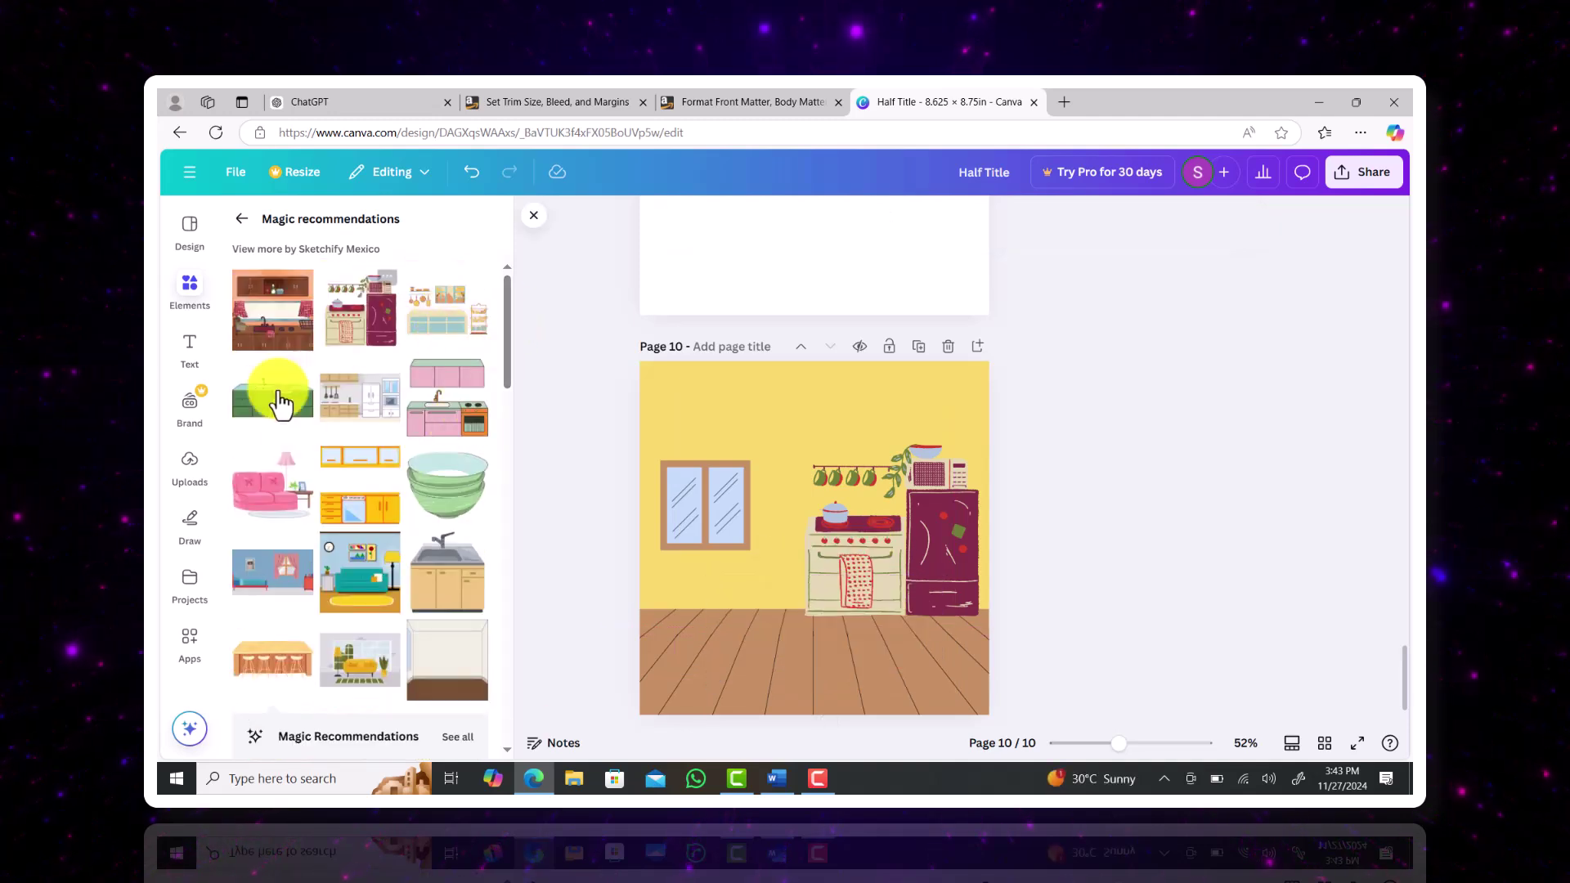
left_click(259, 415)
left_click_drag(813, 561, 685, 578)
left_click_drag(783, 538, 795, 487)
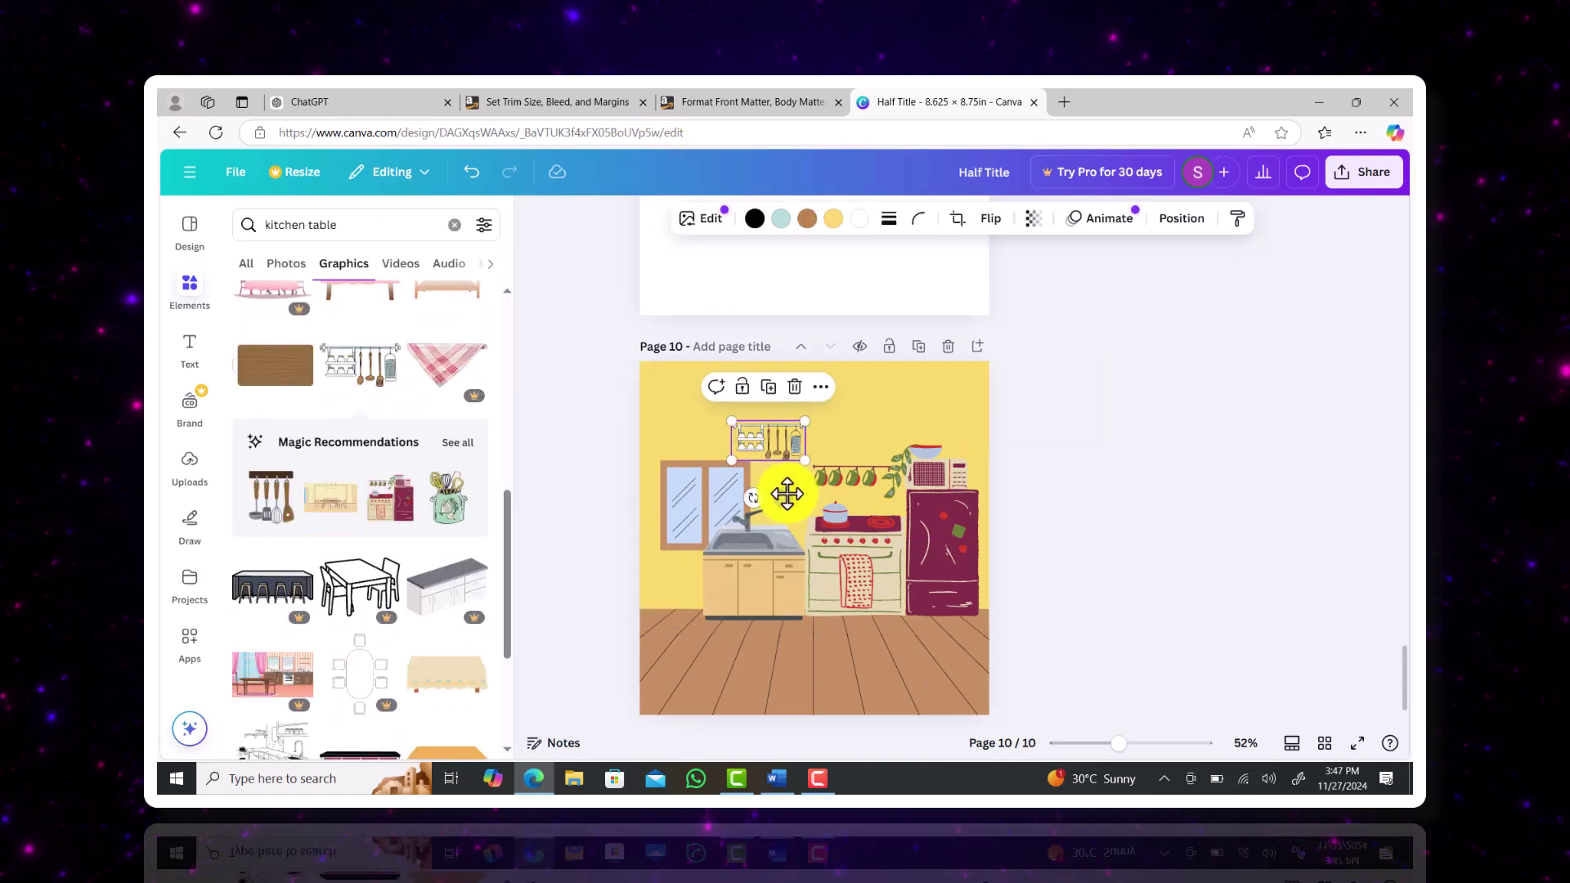
- Move the hanging utensil rack above the stove and resize it slightly
left_click_drag(789, 490, 856, 495)
left_click_drag(895, 414, 902, 408)
left_click(1098, 500)
left_click(454, 654)
left_click_drag(815, 538, 795, 639)
key("Delete")
- Place the table with the orange tablecloth in the middle of the kitchen floor and enlarge it
left_click_drag(507, 545, 501, 409)
scroll(426, 364, "down", 3)
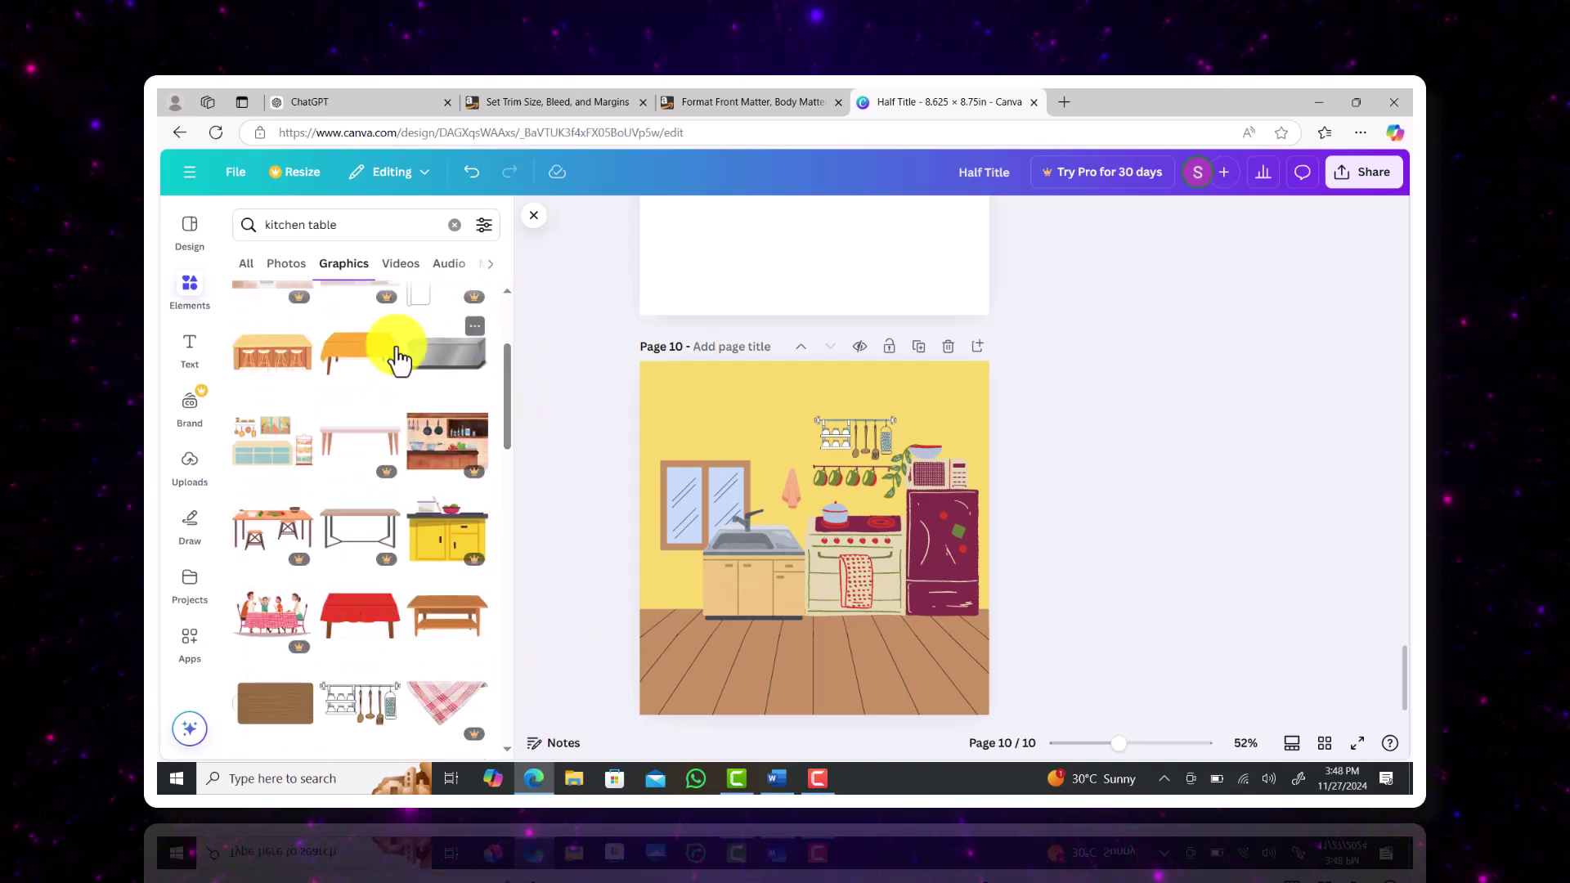
left_click(352, 360)
left_click_drag(771, 490, 743, 635)
left_click_drag(859, 578, 900, 569)
left_click_drag(808, 589, 817, 590)
- Add the pale teal chair graphic, resized to suit the table, with one chair at each end
left_click(296, 438)
left_click(271, 319)
left_click_drag(824, 511, 954, 593)
left_click_drag(897, 552, 915, 585)
left_click_drag(953, 638, 713, 617)
- Layer the teal chairs behind the table and flip the right one horizontally so both face the table
left_click(993, 549)
mouse_move(1037, 357)
left_click(834, 421)
left_click(1026, 494)
left_click(941, 589)
left_click(942, 549)
left_click(990, 219)
left_click(1002, 261)
right_click(753, 589)
left_click(1181, 613)
- Add a white front-view chair, resize it, and layer it behind the far side of the table
scroll(352, 638, "down", 5)
scroll(357, 666, "down", 2)
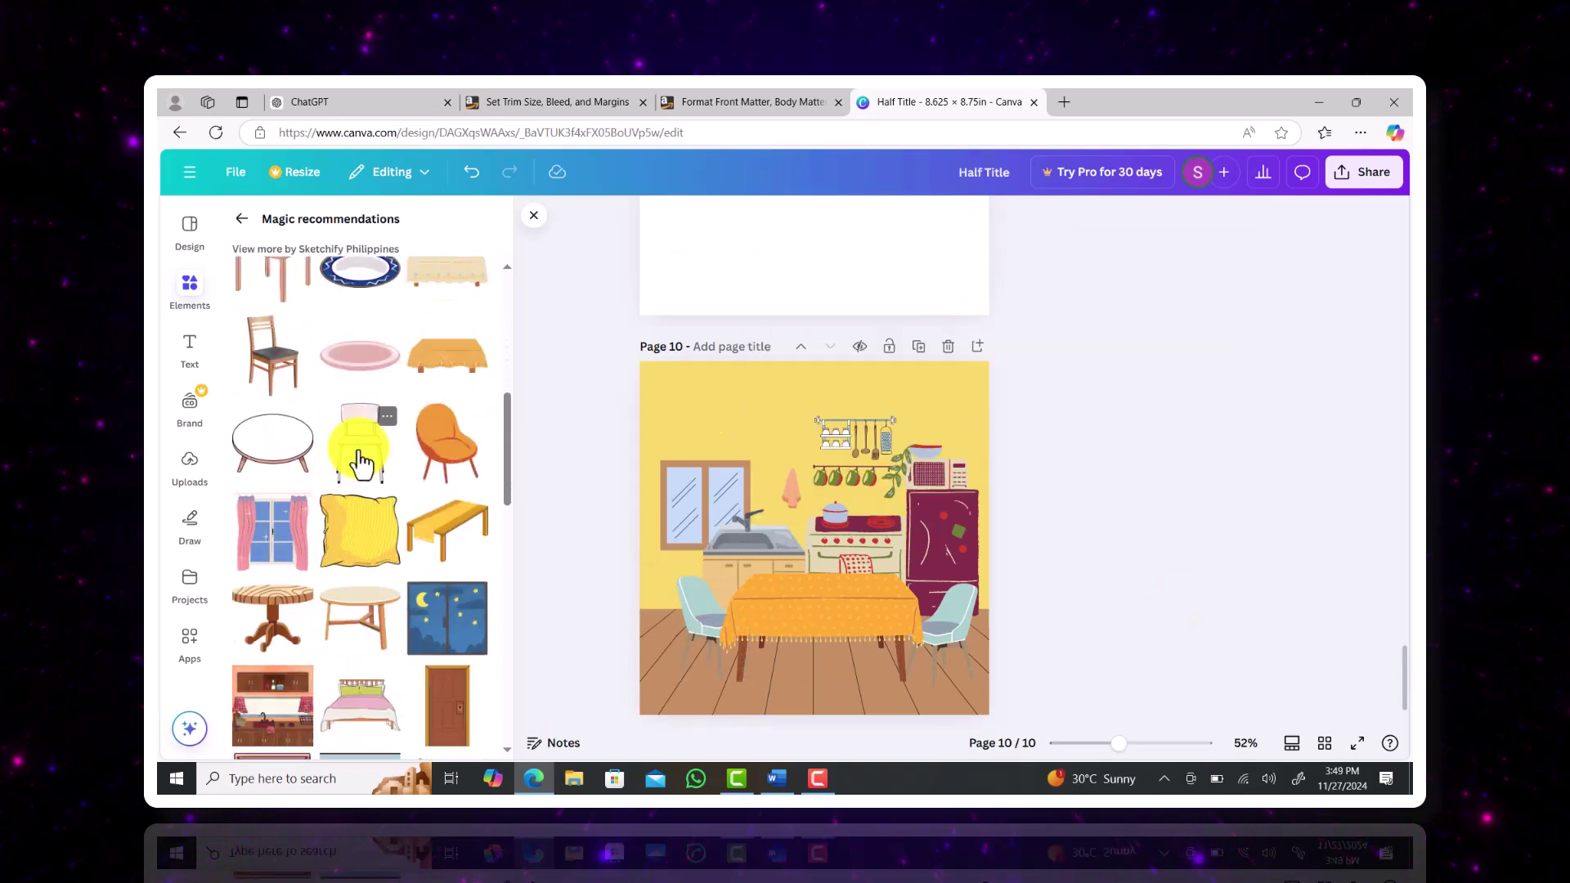
left_click(355, 452)
left_click_drag(827, 659, 963, 616)
left_click(834, 502)
mouse_move(924, 354)
left_click(1109, 424)
- Place a second white chair beside the first at the far side of the table and layer it behind the tablecloth
left_click(782, 502)
left_click_drag(870, 587, 869, 588)
left_click(918, 503)
mouse_move(1008, 354)
left_click(1204, 424)
left_click(1210, 429)
- Place a white rear-view chair in front of the table and a horizontally flipped copy to its right
left_click(272, 575)
left_click_drag(809, 540, 777, 661)
left_click_drag(717, 589, 754, 630)
left_click_drag(801, 658, 895, 661)
left_click(972, 224)
left_click(965, 265)
left_click(1076, 610)
- Search the graphics for "utensils" and place the green utensil jar, scaled down, on the middle of the table
scroll(900, 629, "down", 1)
left_click(242, 219)
left_click_drag(511, 394, 519, 667)
left_click_drag(507, 601, 508, 280)
left_click_drag(354, 225, 176, 242)
type("utensils")
key("Return")
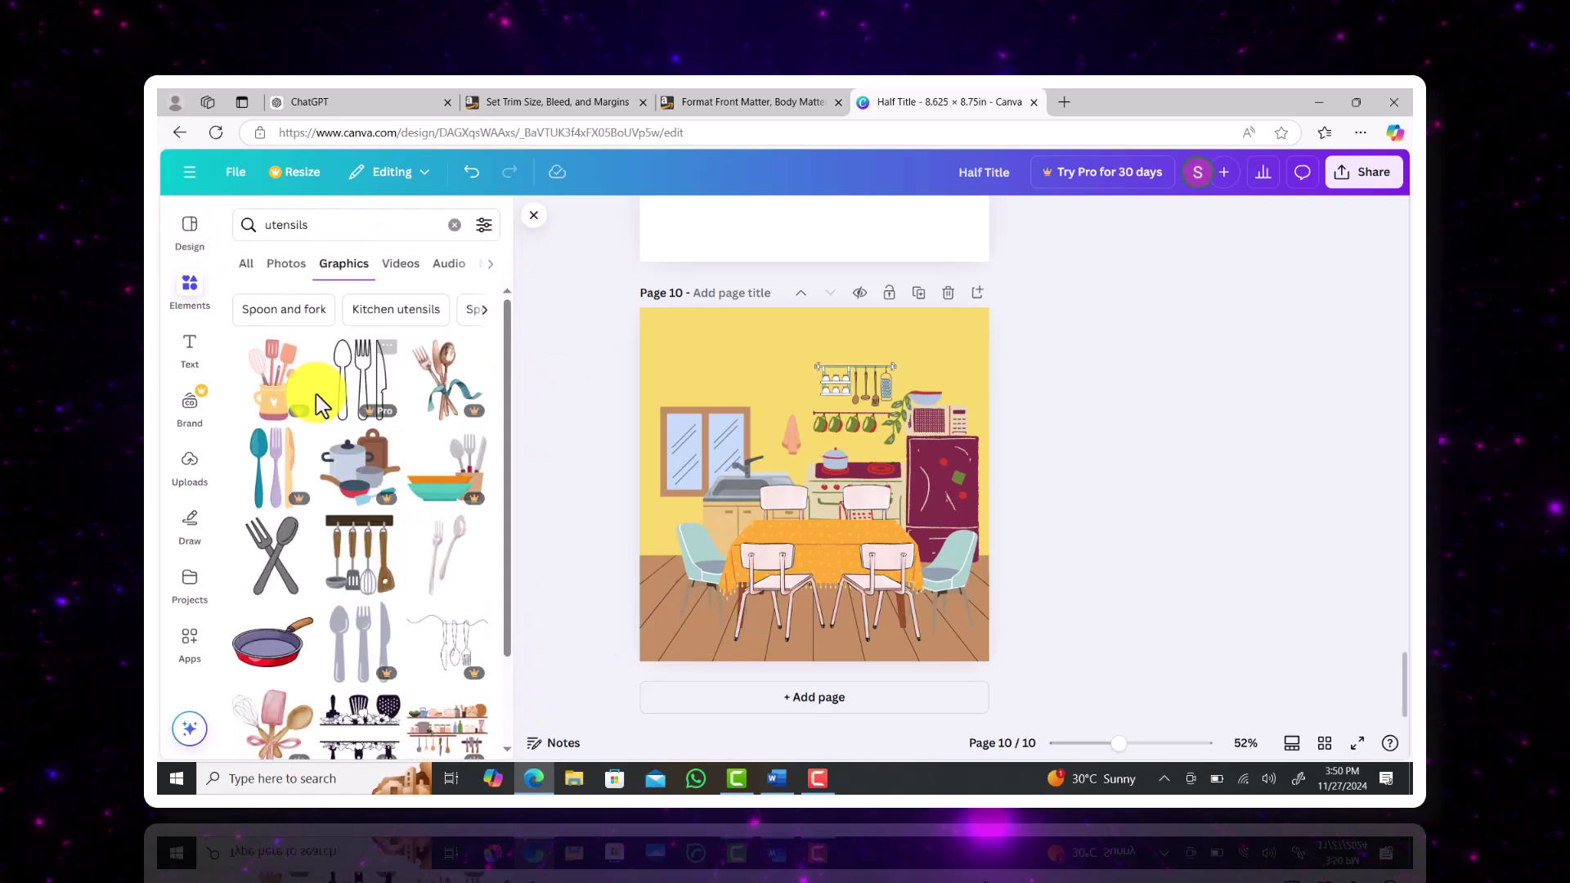
left_click_drag(507, 343, 520, 497)
left_click(416, 540)
left_click_drag(846, 536, 777, 446)
left_click_drag(829, 523, 829, 523)
left_click(576, 520)
- Search the graphics for "plates" and place the pink and blue dish stack, scaled down, on the table's right side
left_click_drag(507, 523, 511, 644)
left_click_drag(328, 229, 187, 262)
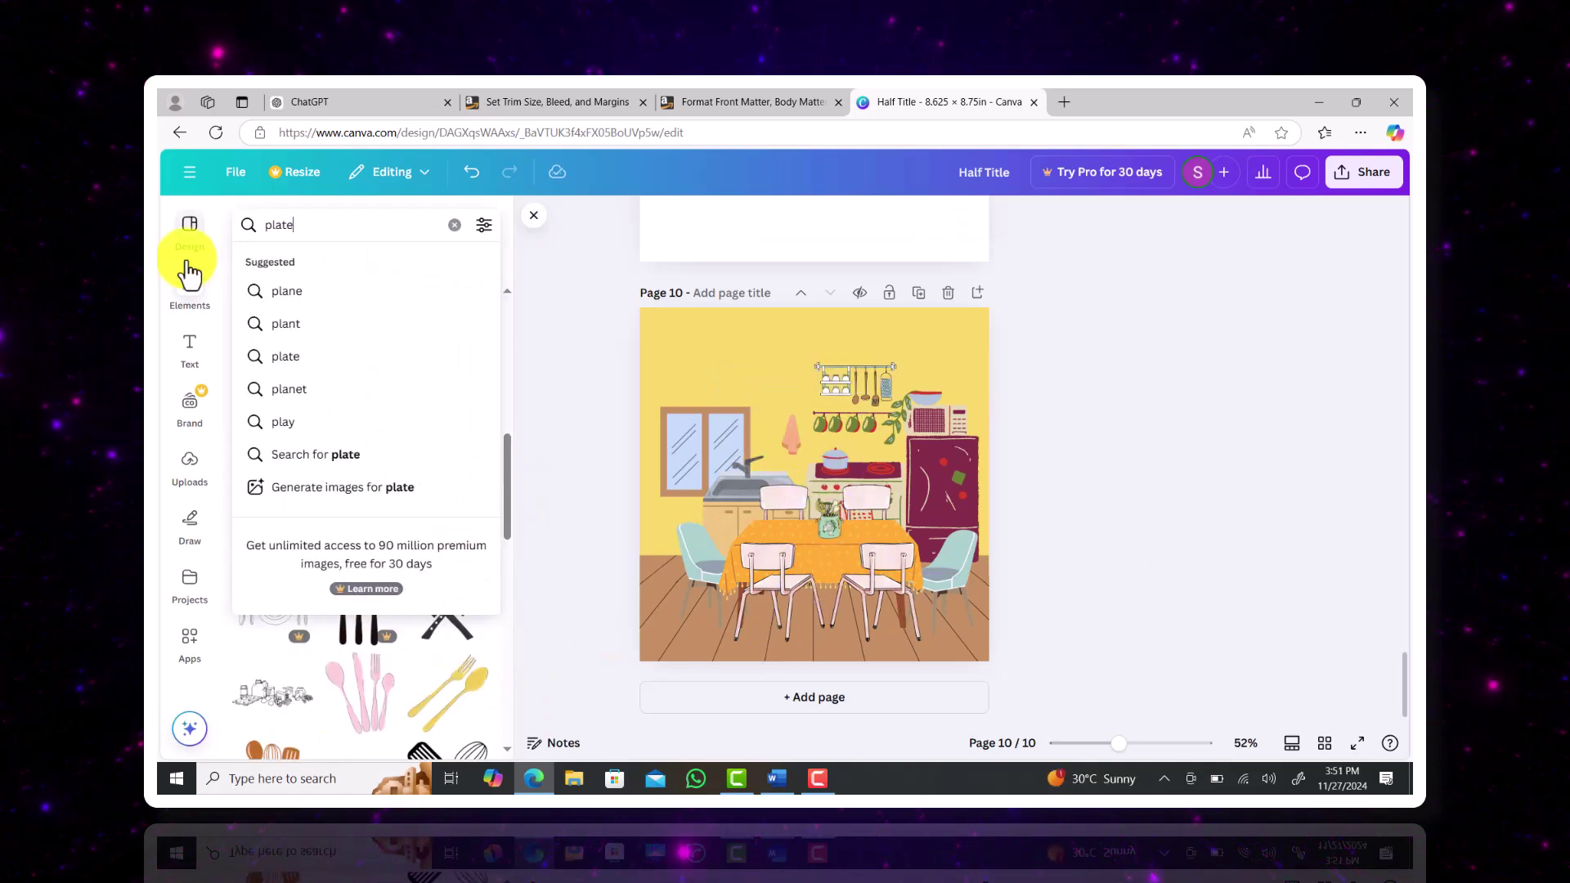
key("BackSpace")
key("BackSpace")
key("BackSpace")
key("BackSpace")
key("Return")
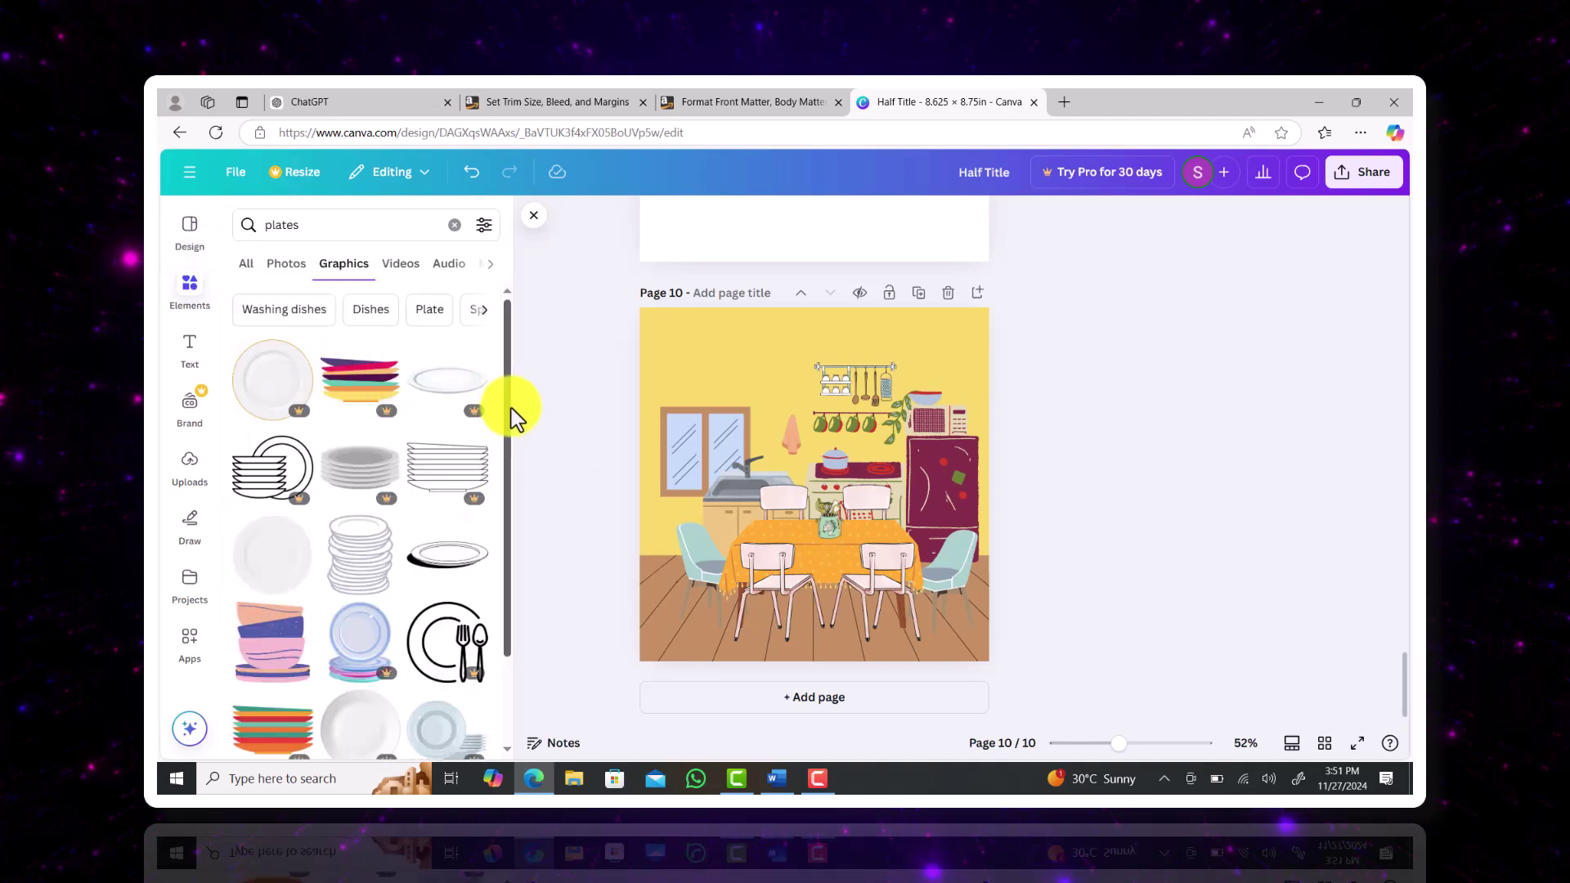
mouse_move(511, 409)
left_mouse_down()
mouse_move(517, 562)
mouse_move(508, 409)
left_mouse_up()
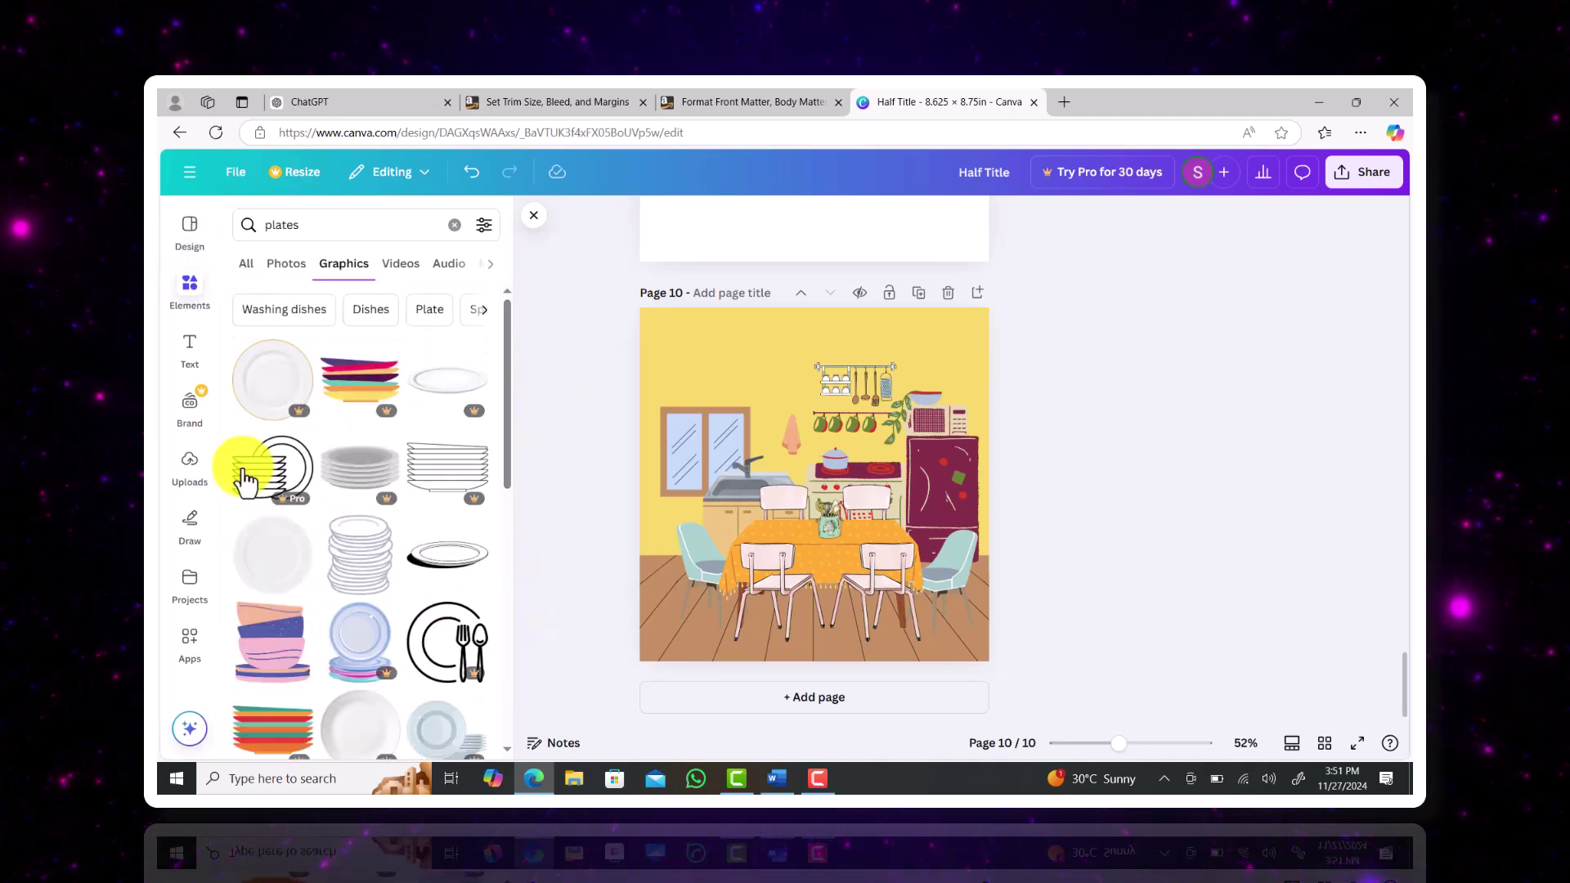
left_click(259, 660)
left_click_drag(946, 626, 702, 436)
left_click_drag(786, 533, 884, 540)
- Check the "Dishes" and "fruits" graphics and place a small fruit basket on the middle of the table
left_click(371, 309)
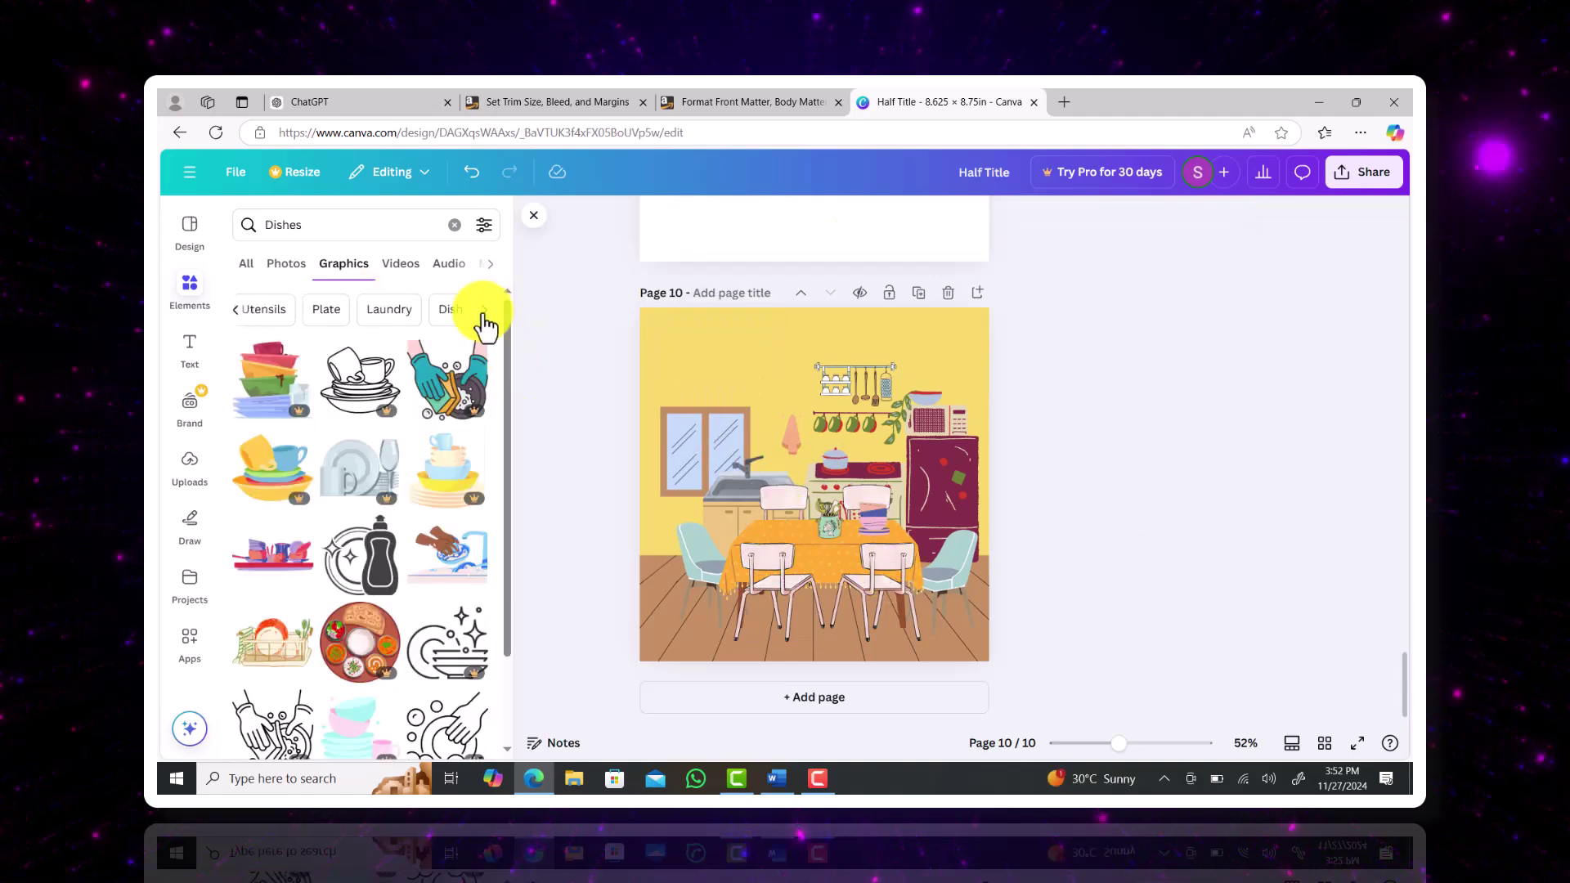
left_click_drag(507, 489, 513, 695)
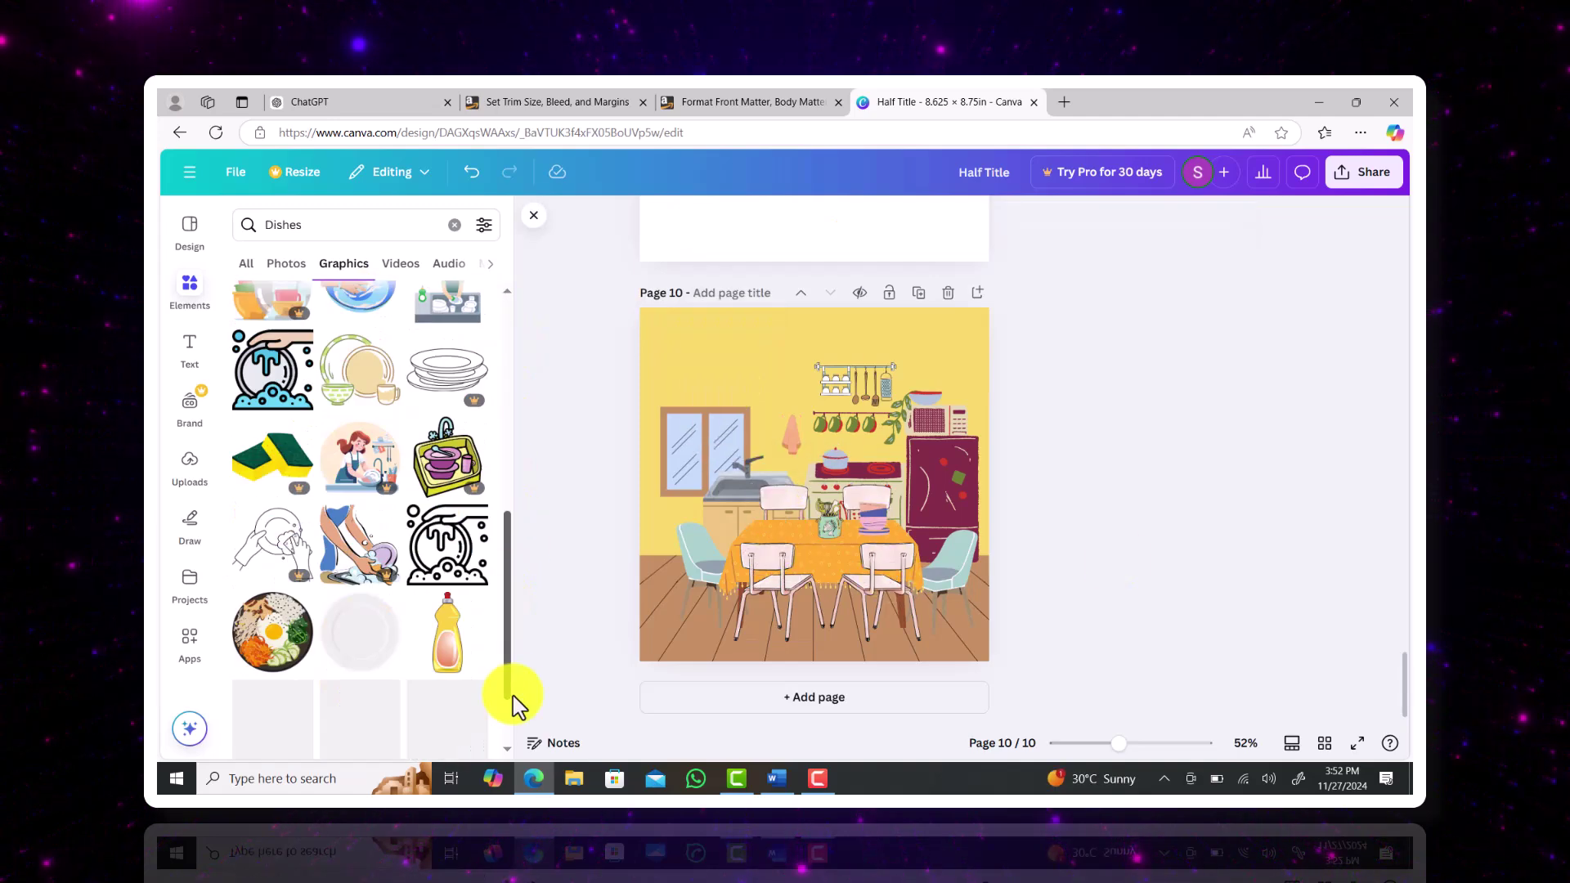
triple_click(371, 227)
type("fruits")
key("Return")
left_click_drag(956, 619, 641, 455)
left_click_drag(704, 375, 823, 531)
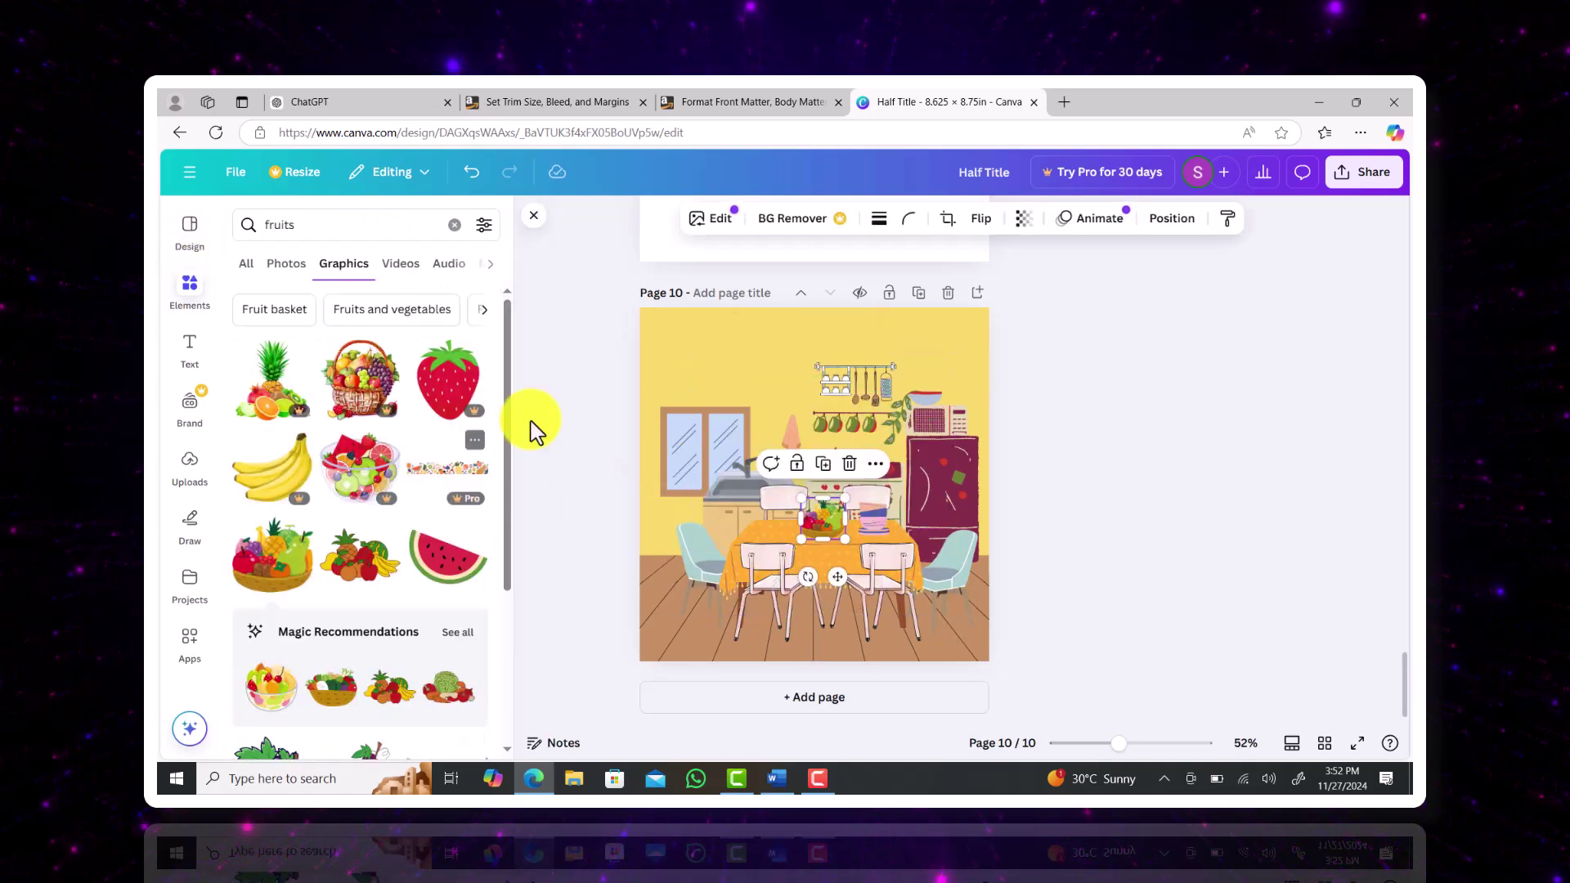
- Search the graphics for "roast turkey" and place the turkey platter, scaled down, on the table's left side
scroll(457, 409, "down", 3)
triple_click(296, 225)
type("turkey")
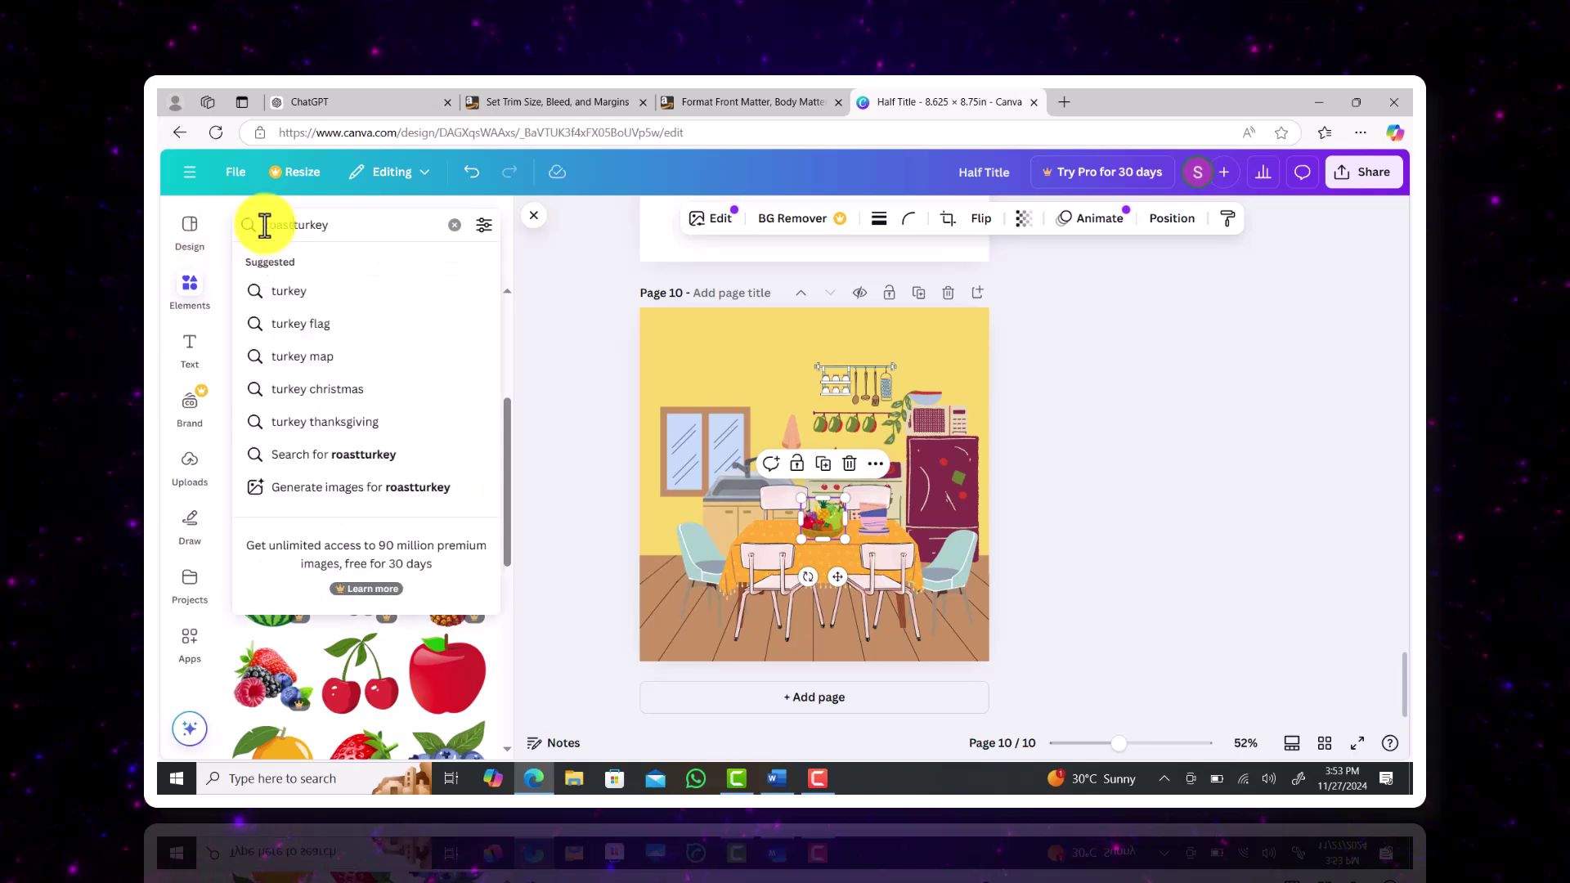
key("Return")
left_click_drag(270, 642, 790, 572)
left_click(583, 400)
- Search the graphics for "glass" and place the blue water glass, scaled down, at the table's right end
left_click(455, 225)
type("glass")
key("Return")
left_click(291, 264)
left_click_drag(509, 368, 511, 400)
left_click(452, 607)
left_click_drag(864, 415, 785, 531)
left_click_drag(792, 583, 834, 602)
left_click_drag(864, 537, 860, 531)
scroll(736, 547, "up", 5)
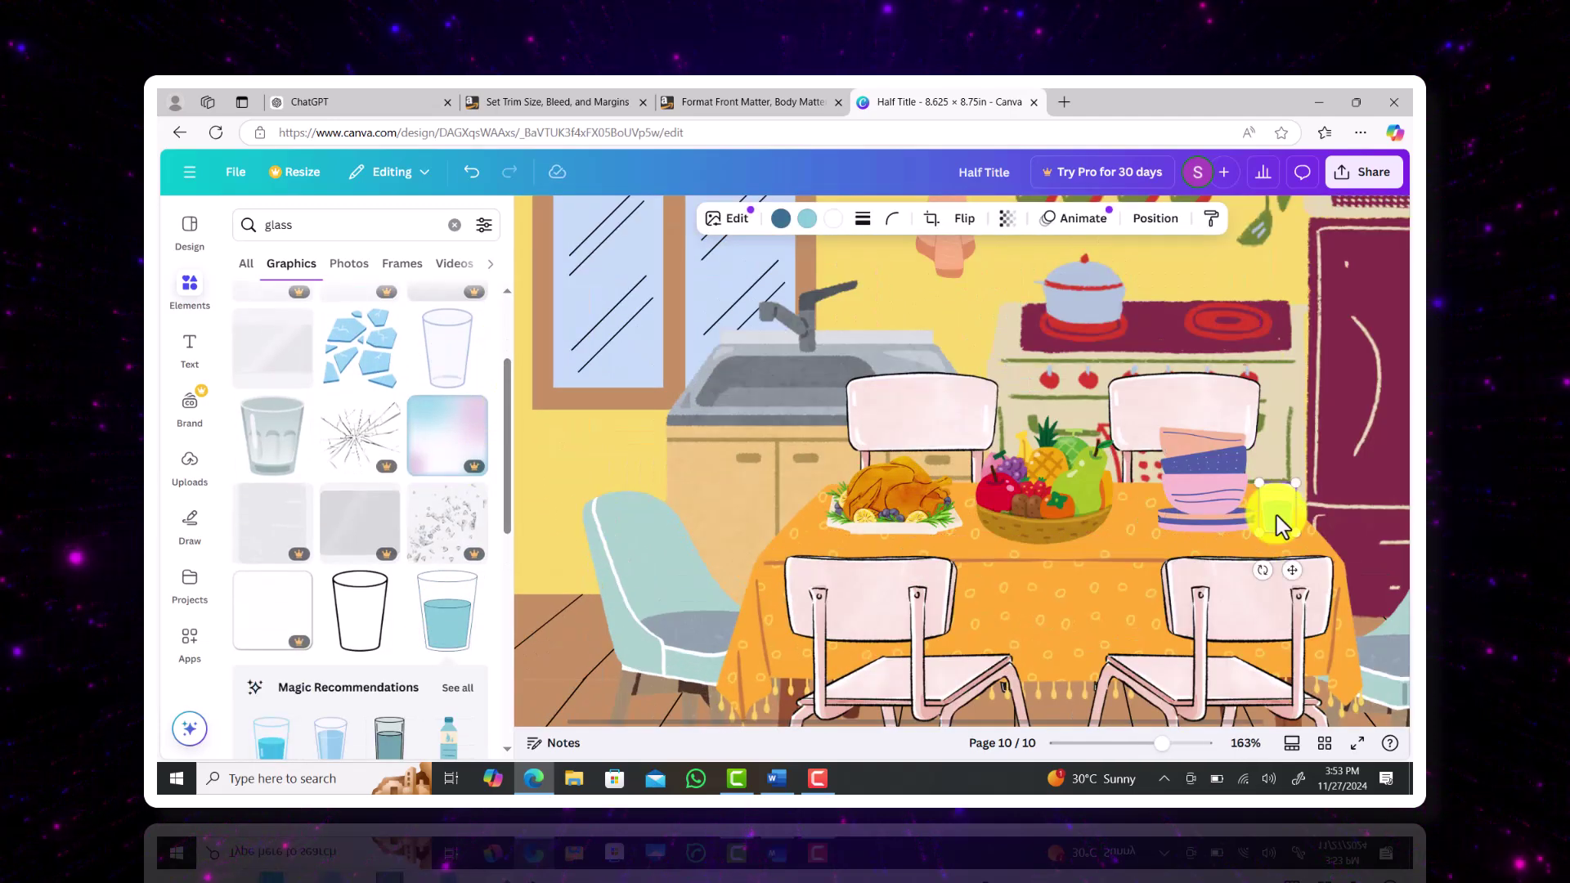
- Search the graphics for "juice" and place the apple juice box, scaled down, between the fruit basket and the dishes
double_click(278, 225)
type("juice")
key("Return")
scroll(441, 490, "down", 3)
left_click(442, 448)
left_click_drag(996, 677, 685, 284)
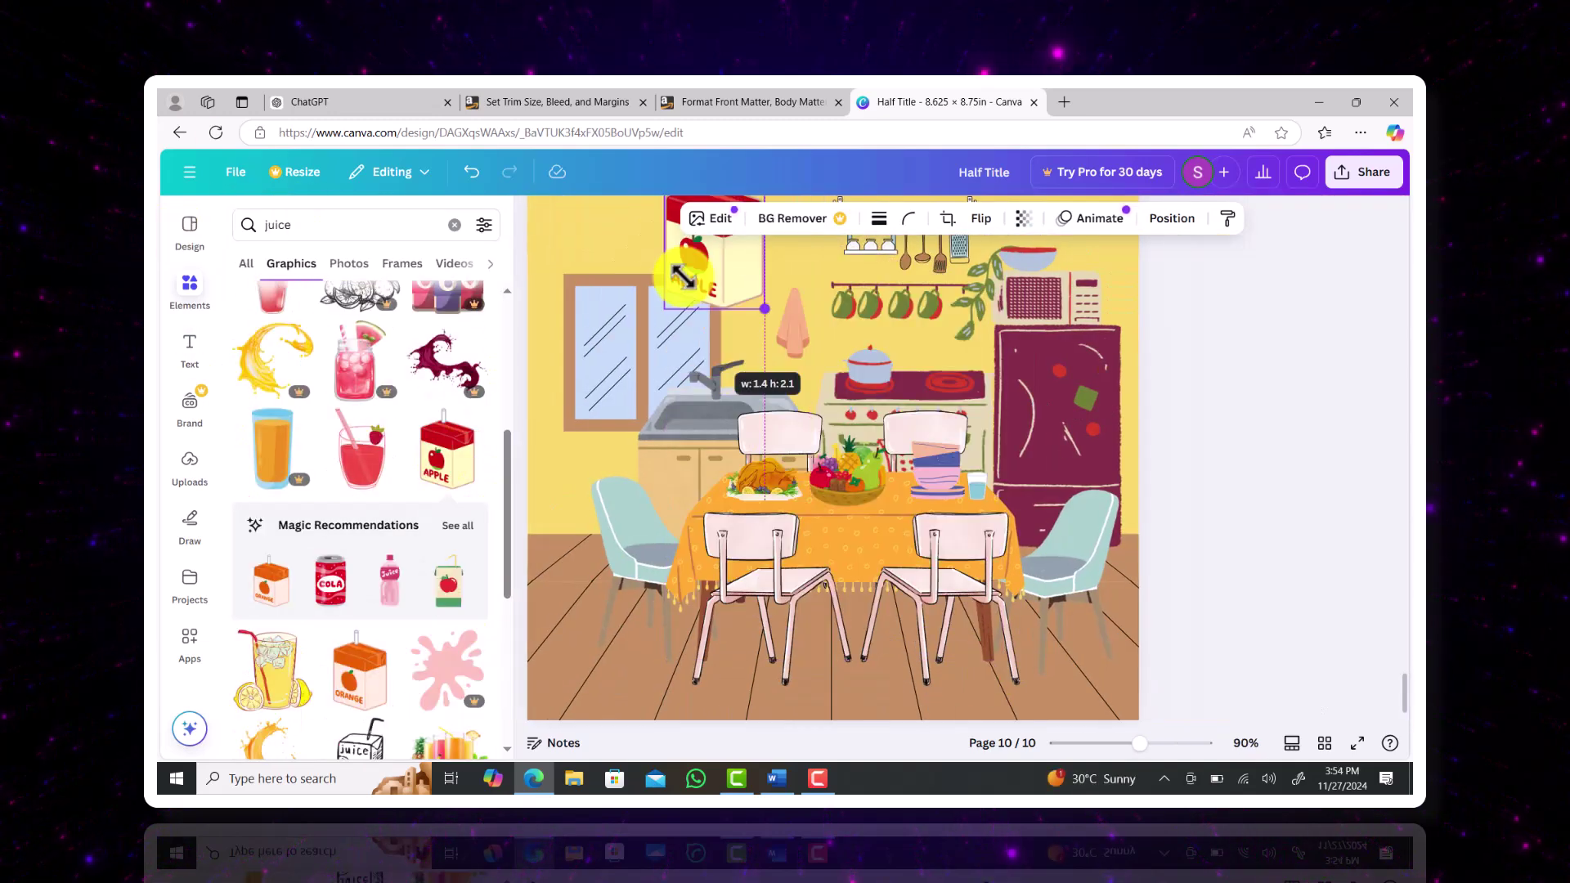
left_click_drag(695, 225, 897, 488)
left_click(885, 573)
scroll(785, 467, "up", 2)
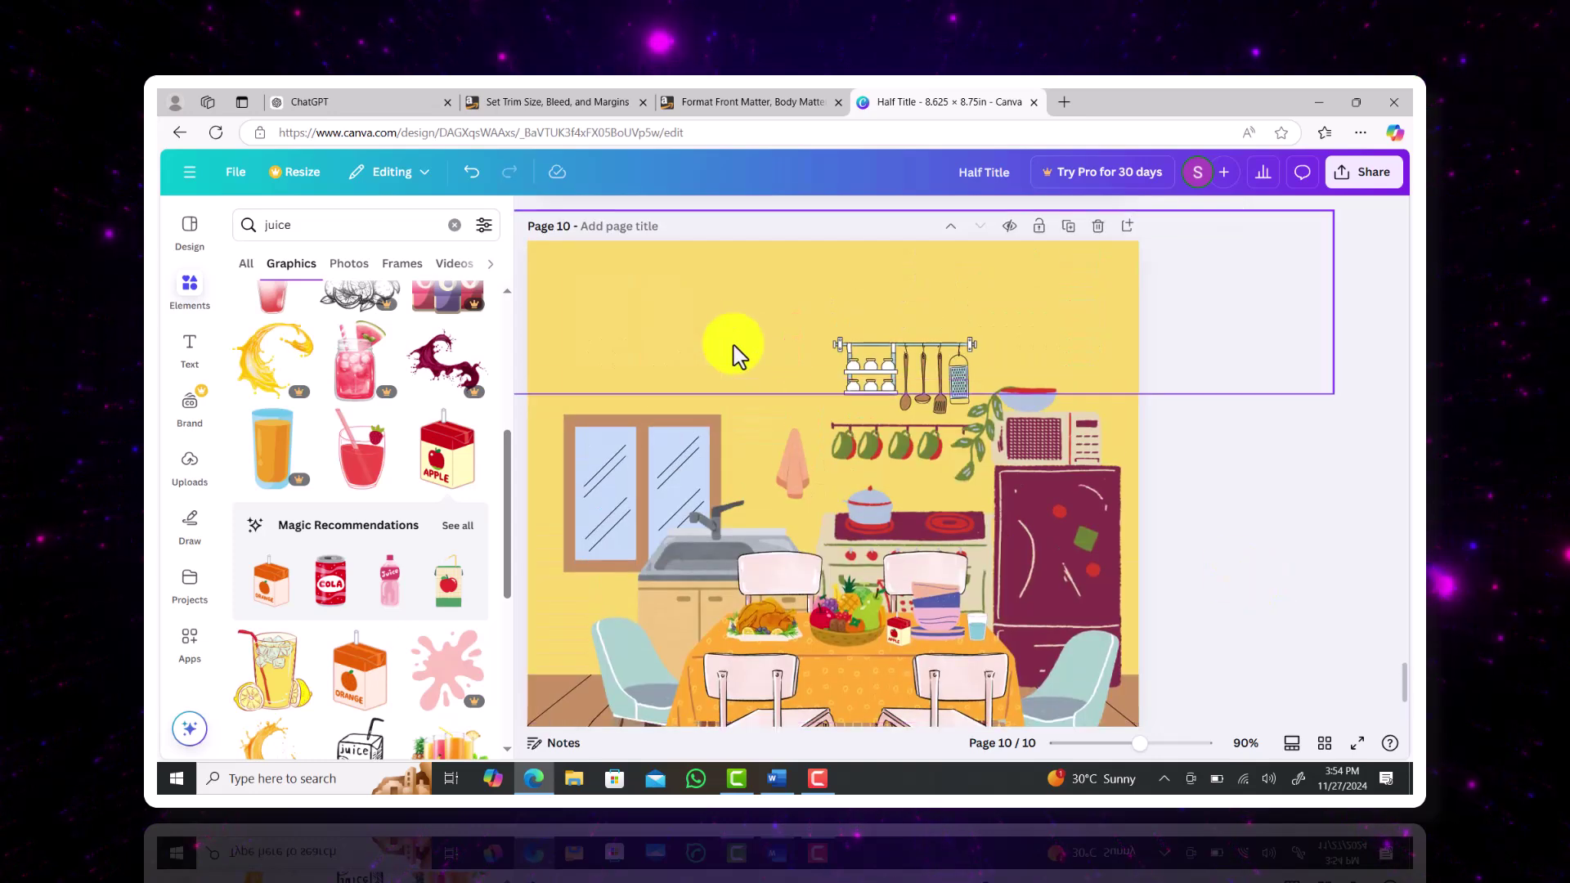
- Add the small text label "cups" above the hanging green cups
left_click(195, 337)
left_click(337, 495)
left_click_drag(549, 322, 722, 353)
type("cup")
left_click_drag(821, 439, 819, 439)
- Search the graphics for "arrow" and add the curved arrow to the kitchen page in black
left_click(190, 292)
left_click(372, 227)
key("BackSpace")
key("BackSpace")
key("BackSpace")
key("BackSpace")
key("BackSpace")
type("arrow")
key("Return")
left_click(293, 556)
left_click(807, 219)
left_click(294, 348)
- Scale the curved arrow down and position it above the sink as a label pointer
left_click_drag(948, 586, 755, 527)
left_click_drag(750, 563, 756, 530)
left_click(940, 218)
left_click(1203, 526)
left_click(802, 399)
left_click(815, 356)
left_click(754, 533)
right_click(769, 475)
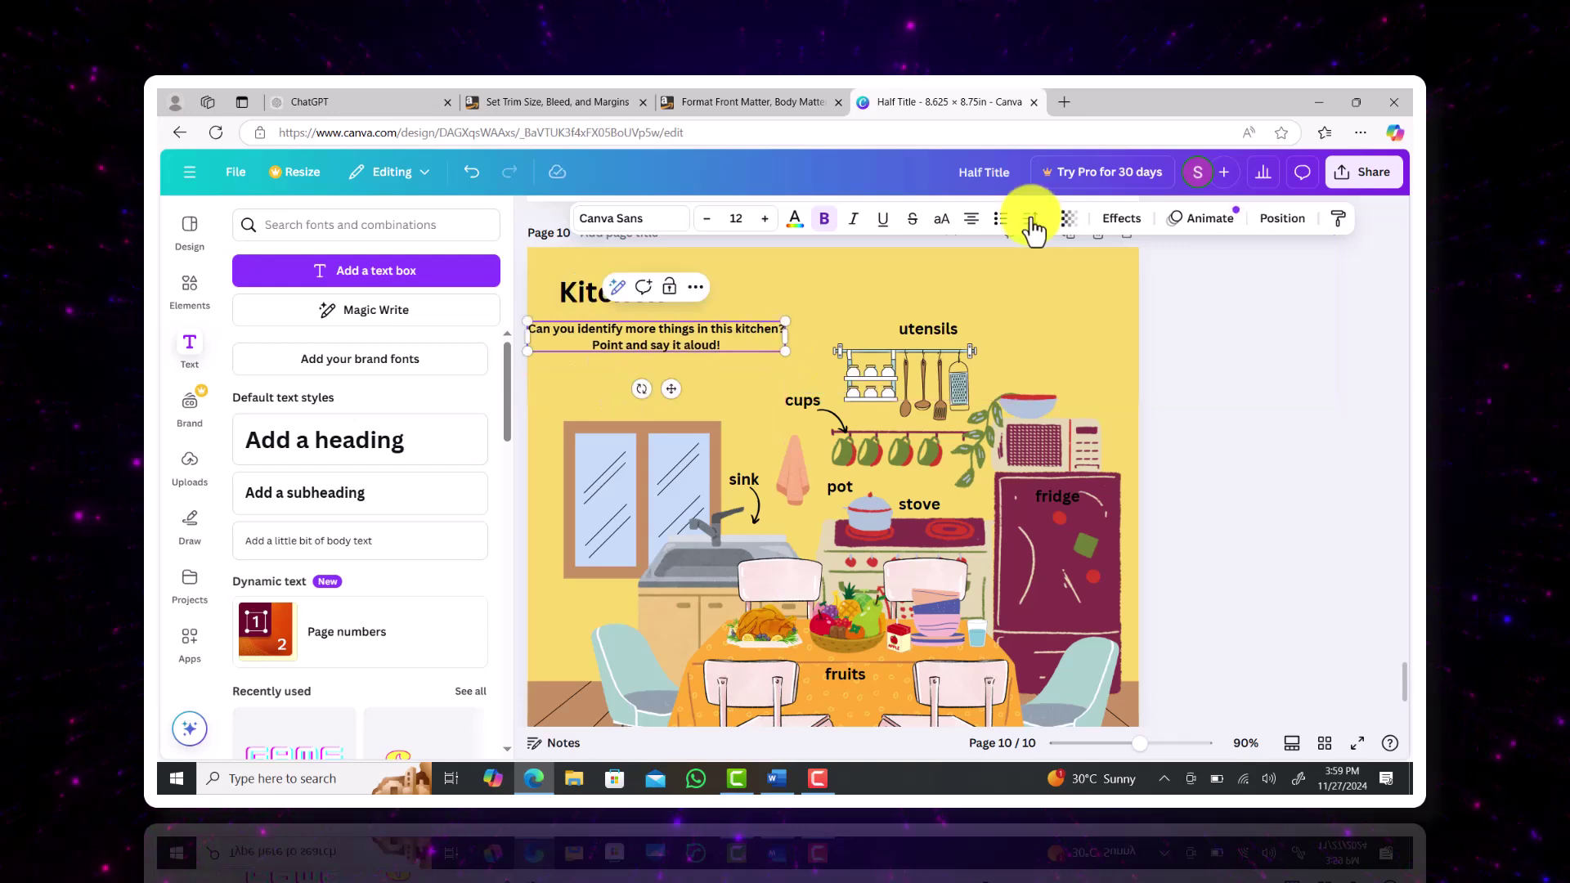
- Return to the Canva design and search the graphics for "living room background" for page 11
left_click(1206, 384)
scroll(1151, 490, "down", 3)
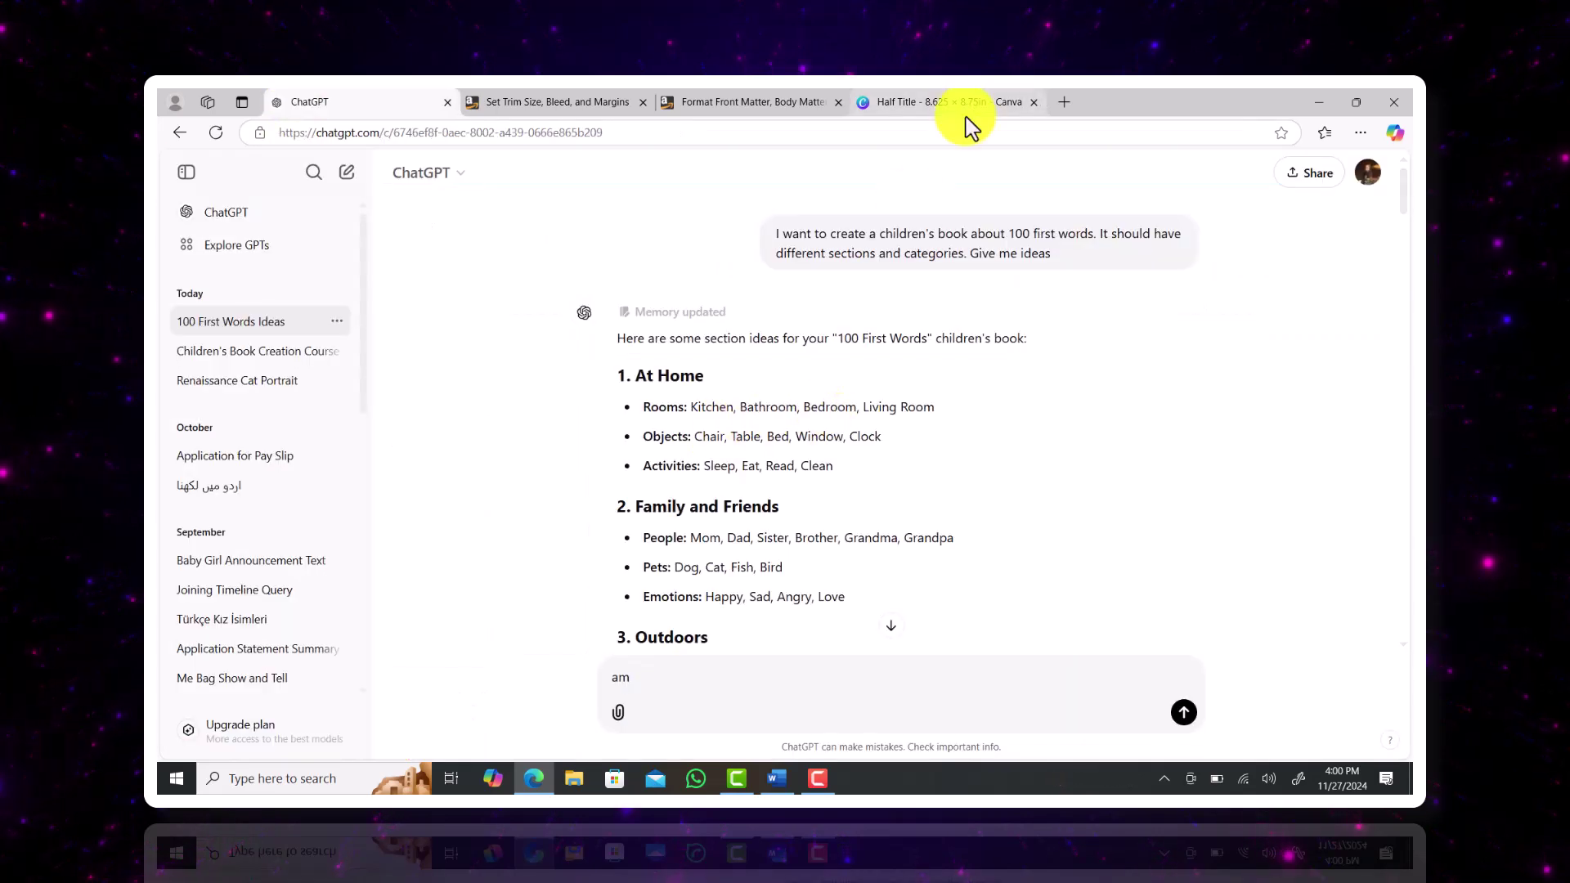
left_click(966, 108)
left_click_drag(327, 225, 176, 238)
type("living room")
left_click(320, 326)
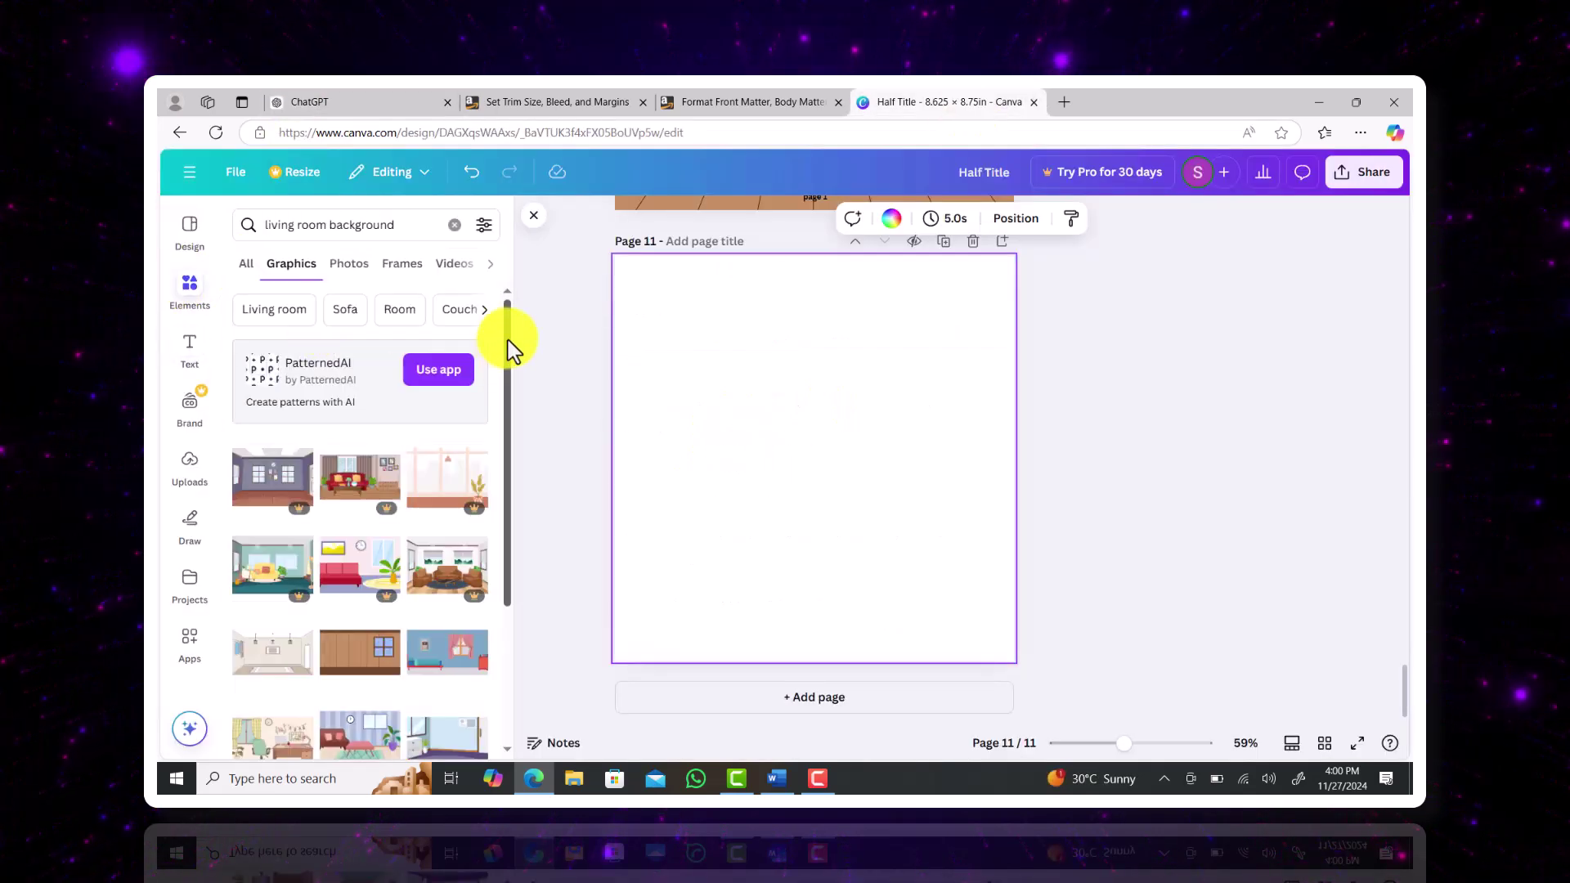
- Place the beige wall background with two windows on page 11, scaled to the full page width
left_click_drag(508, 356, 536, 494)
left_click(357, 600)
left_click_drag(804, 452, 683, 488)
left_click_drag(773, 451, 1015, 317)
left_click_drag(863, 397, 863, 376)
- Add a square shape and stretch it over the blank area below the window wall background
left_click(247, 264)
left_click(454, 225)
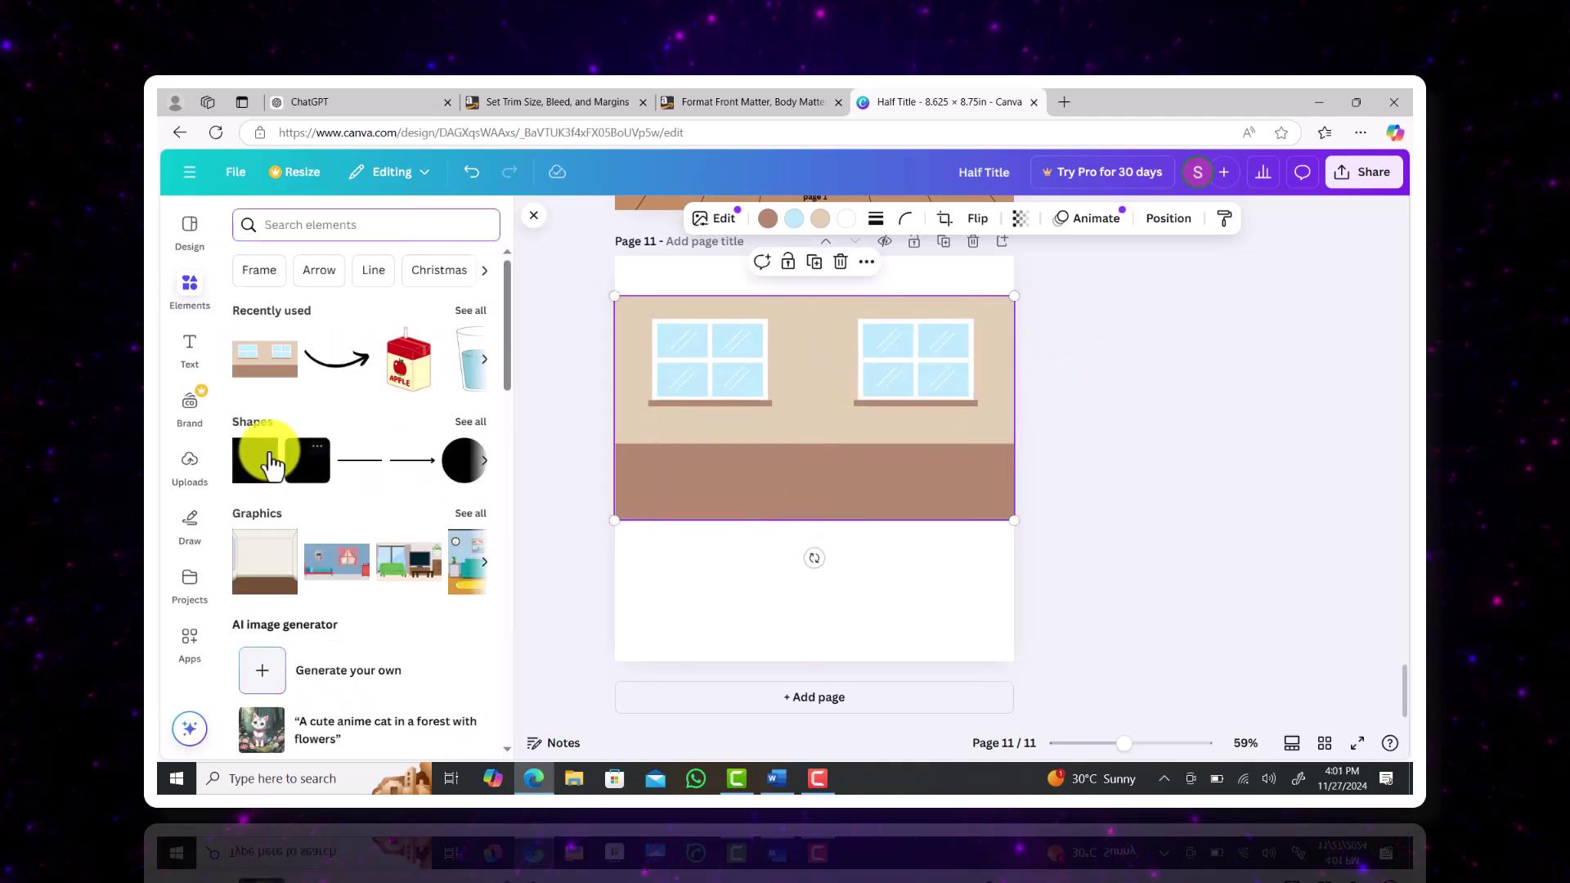
left_click(238, 473)
left_click_drag(842, 484, 1108, 556)
left_click(719, 567)
left_click_drag(856, 618, 853, 684)
left_click_drag(836, 587, 817, 607)
- Colour the square with the brown sampled from the floor of the background graphic
left_click(647, 219)
scroll(252, 393, "up", 4)
left_click(252, 349)
left_click(456, 558)
left_click(680, 486)
left_click(544, 548)
- Send the brown floor shape one layer backward
left_click(924, 564)
left_click(887, 474)
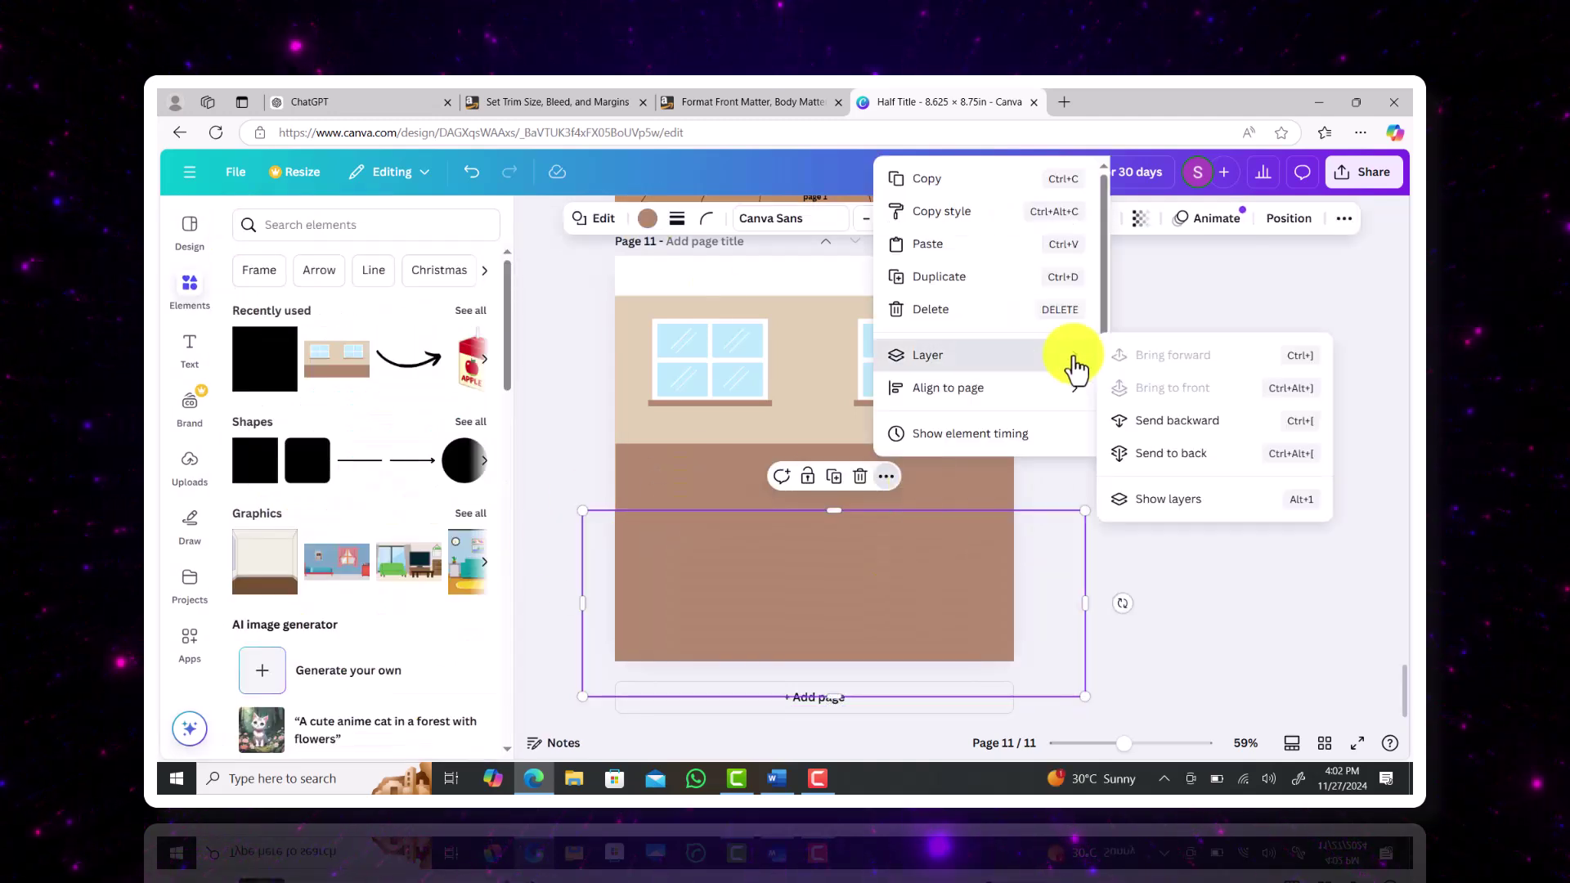
left_click(1166, 422)
left_click(1145, 302)
scroll(901, 572, "up", 1)
left_click(908, 532)
right_click(882, 505)
mouse_move(902, 479)
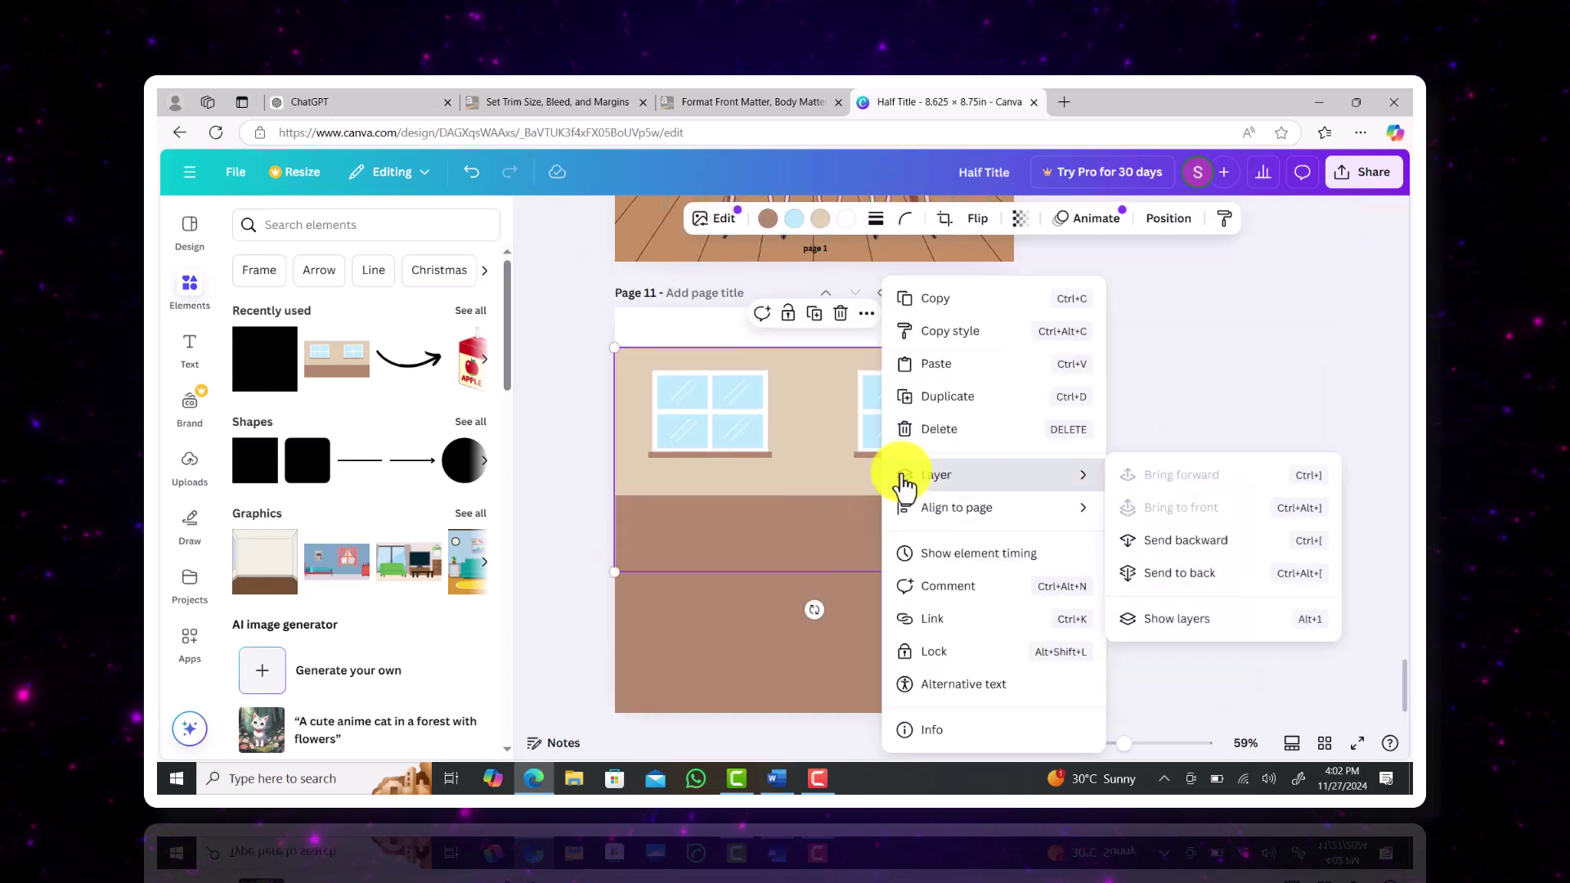
left_click(1163, 432)
left_click(910, 642)
left_click(936, 550)
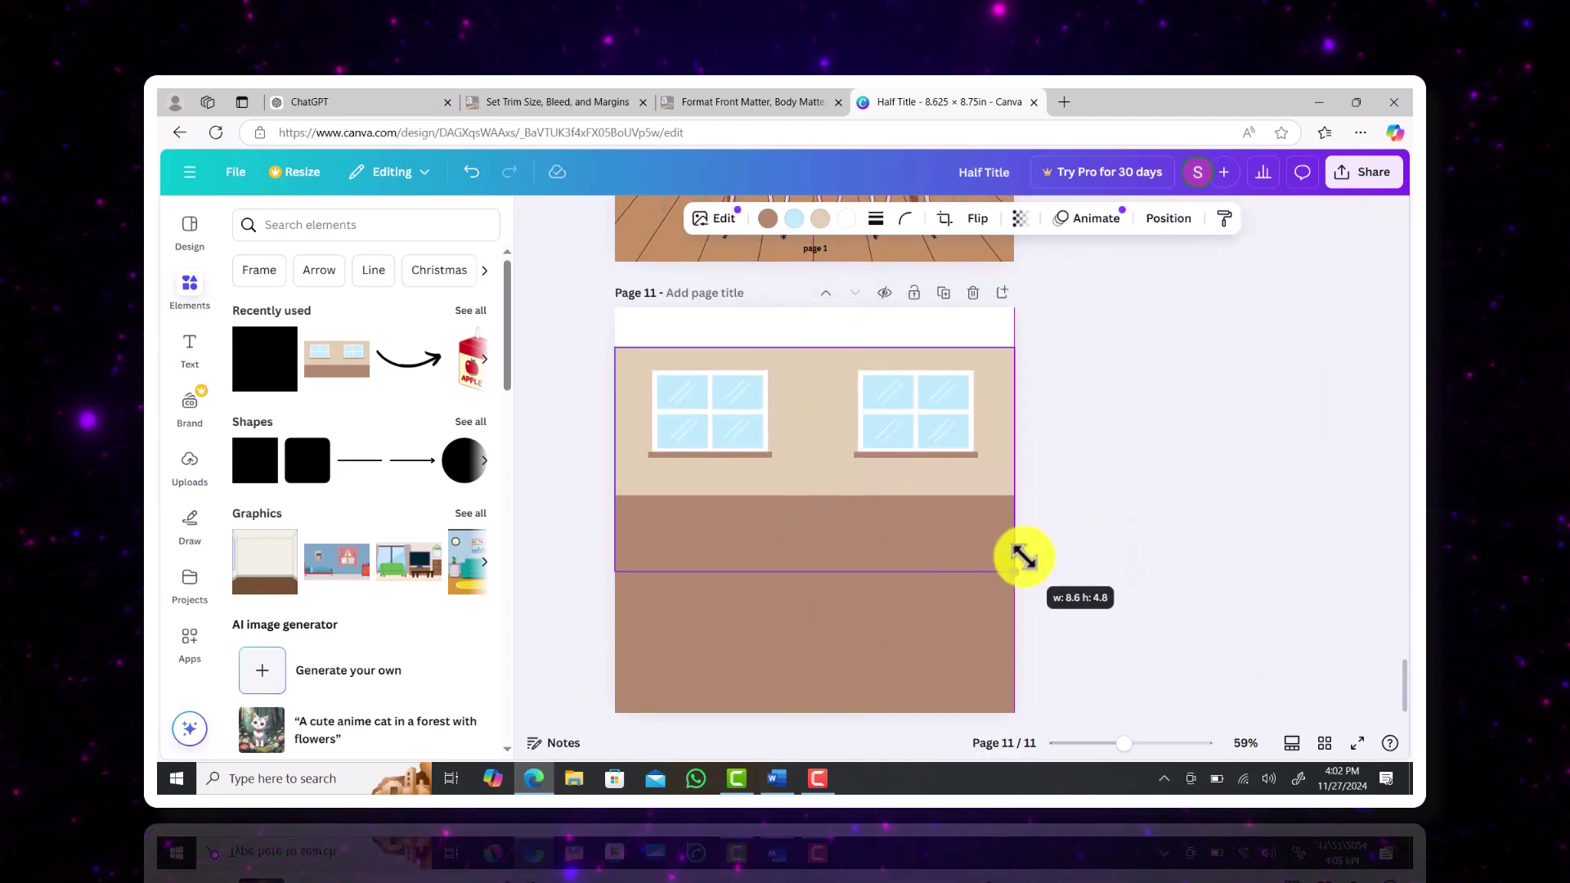
double_click(857, 398)
left_click(426, 724)
left_click(1145, 491)
scroll(704, 557, "up", 1)
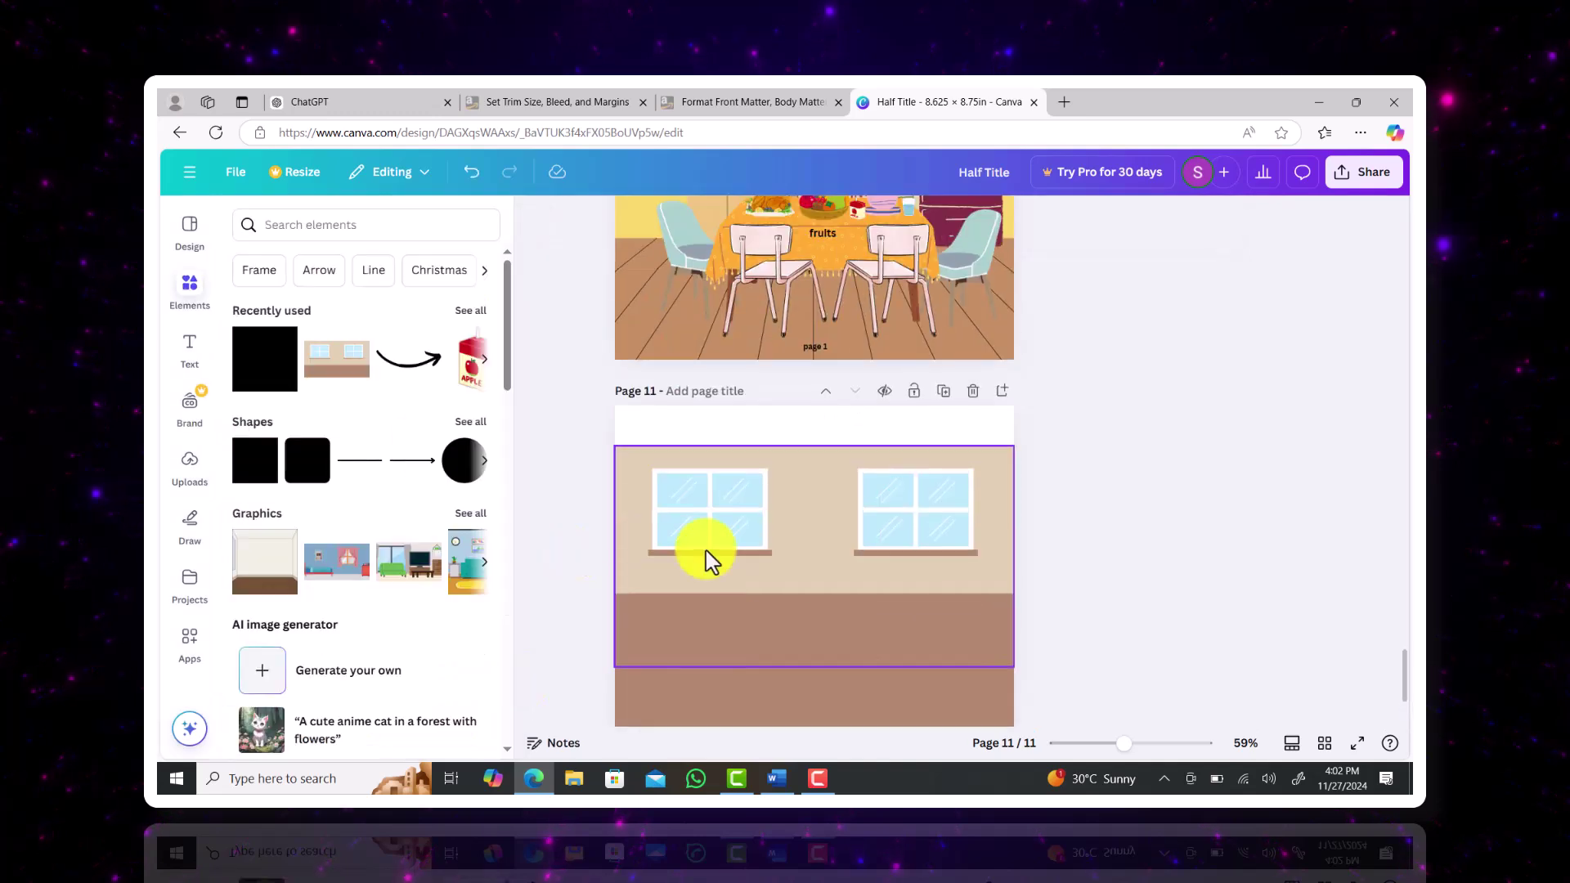
- Lower the window wall background slightly and fill the strip above it with a square in the wall's beige
scroll(837, 667, "down", 1)
left_click_drag(802, 491, 637, 381)
left_click(1145, 549)
left_click(258, 360)
left_click_drag(714, 372, 1072, 372)
left_click(647, 219)
left_click(469, 480)
left_click(1158, 494)
scroll(802, 425, "down", 1)
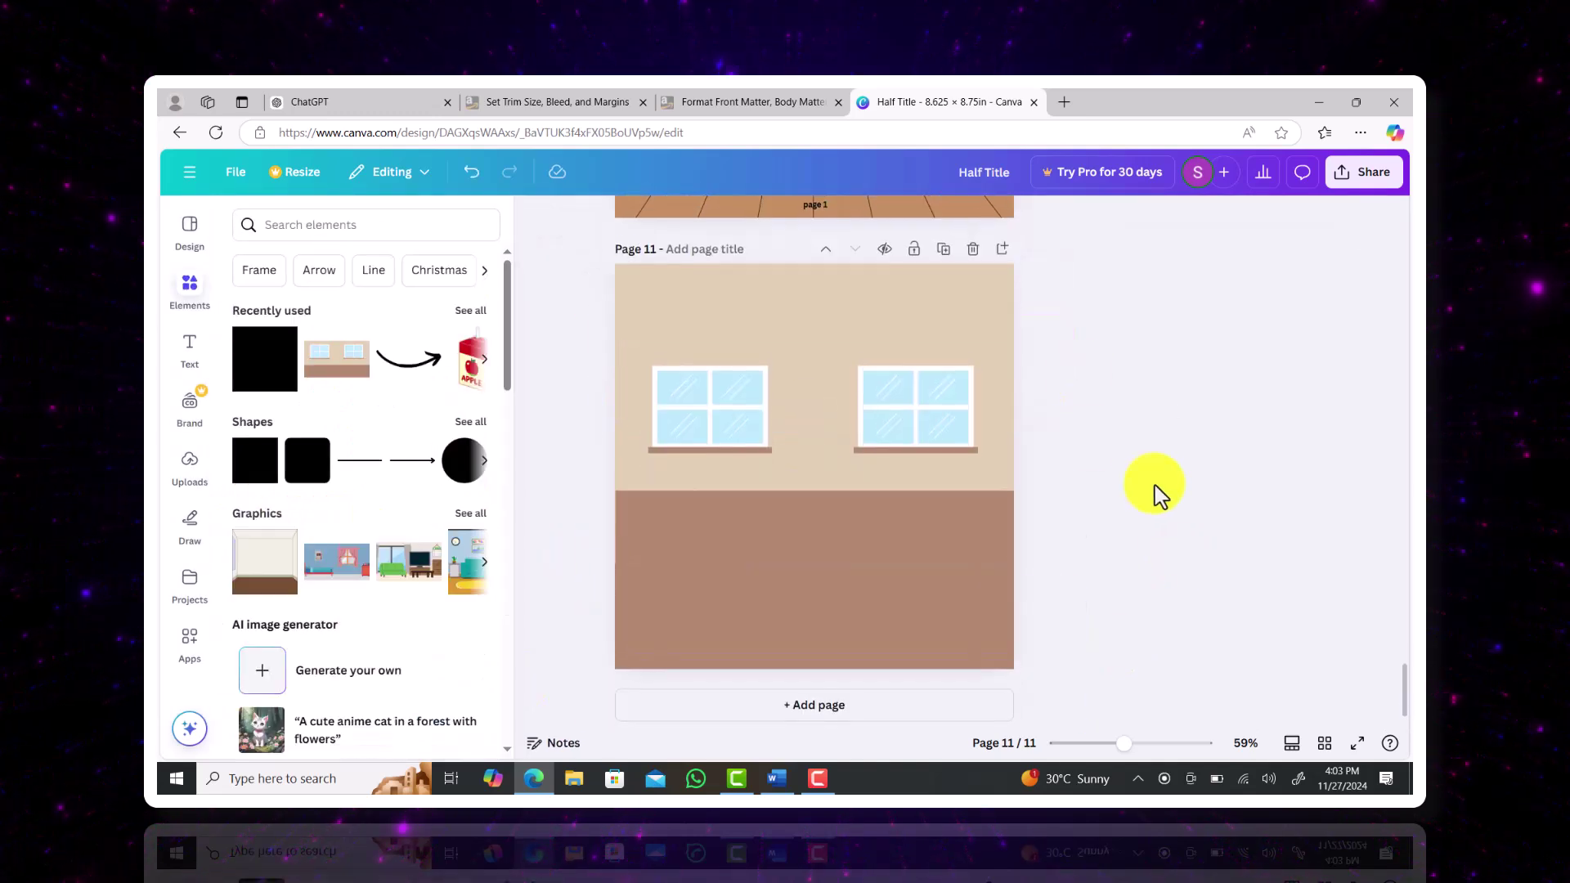
- Search the graphics for "living room things" and place the yellow clock high on the wall, centred between the windows
left_click(361, 222)
type("living room things")
key("Return")
left_click_drag(361, 561, 814, 304)
left_click(209, 294)
left_click(361, 381)
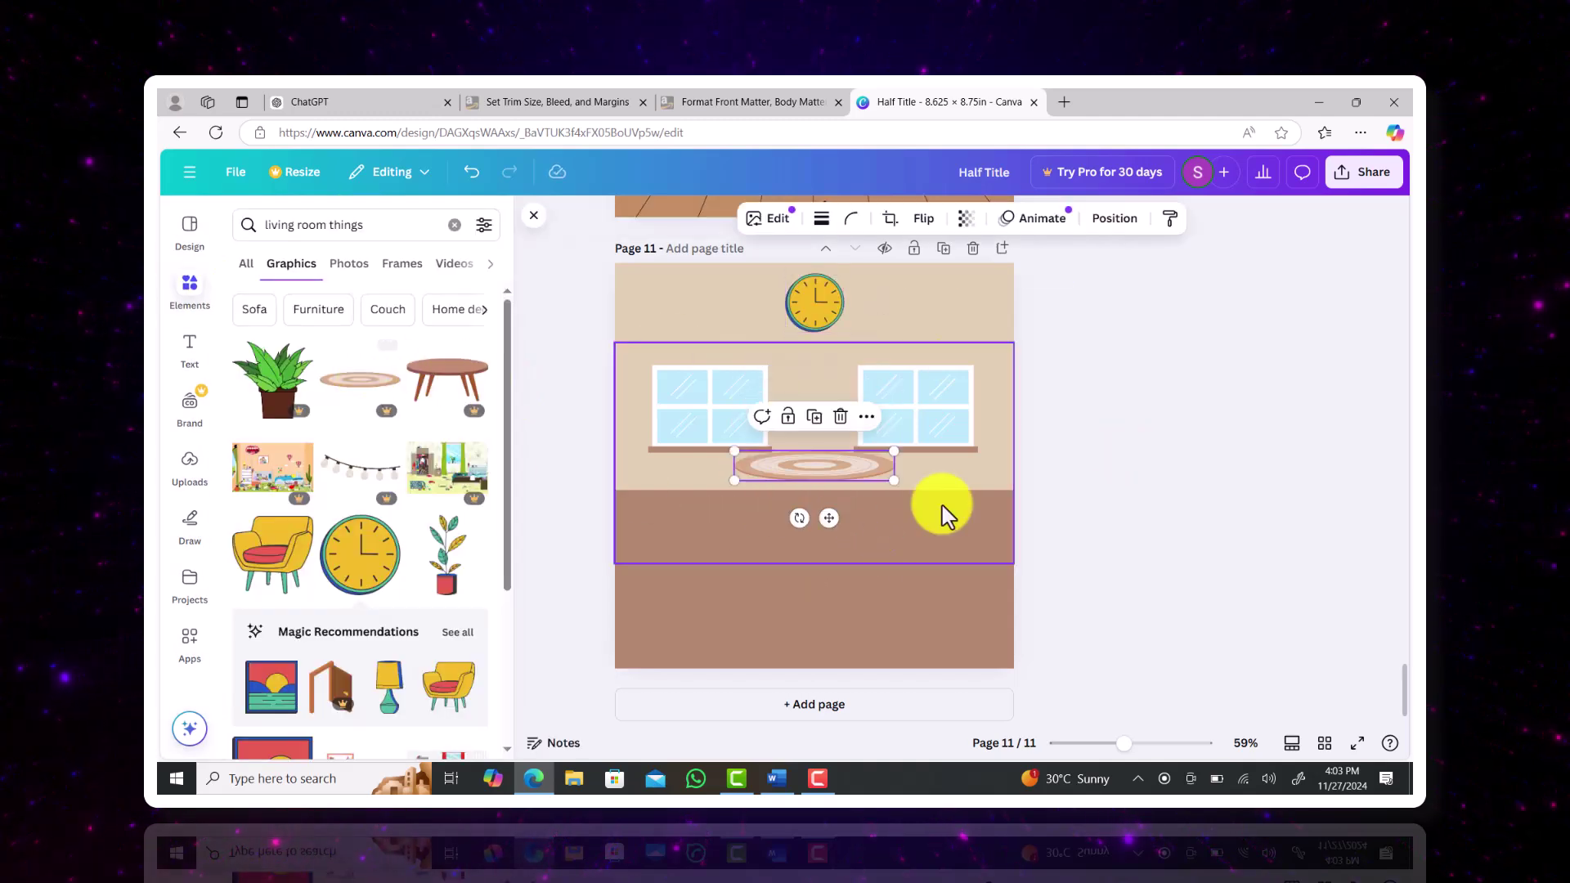
left_click_drag(867, 473, 792, 601)
left_click_drag(820, 581, 934, 534)
key("Delete")
- Search the graphics for "living room sofa" and place the blue sofa with cushions in the room's centre below the windows
left_click_drag(508, 433, 523, 569)
scroll(523, 577, "down", 5)
double_click(336, 224)
type("sofa")
key("Return")
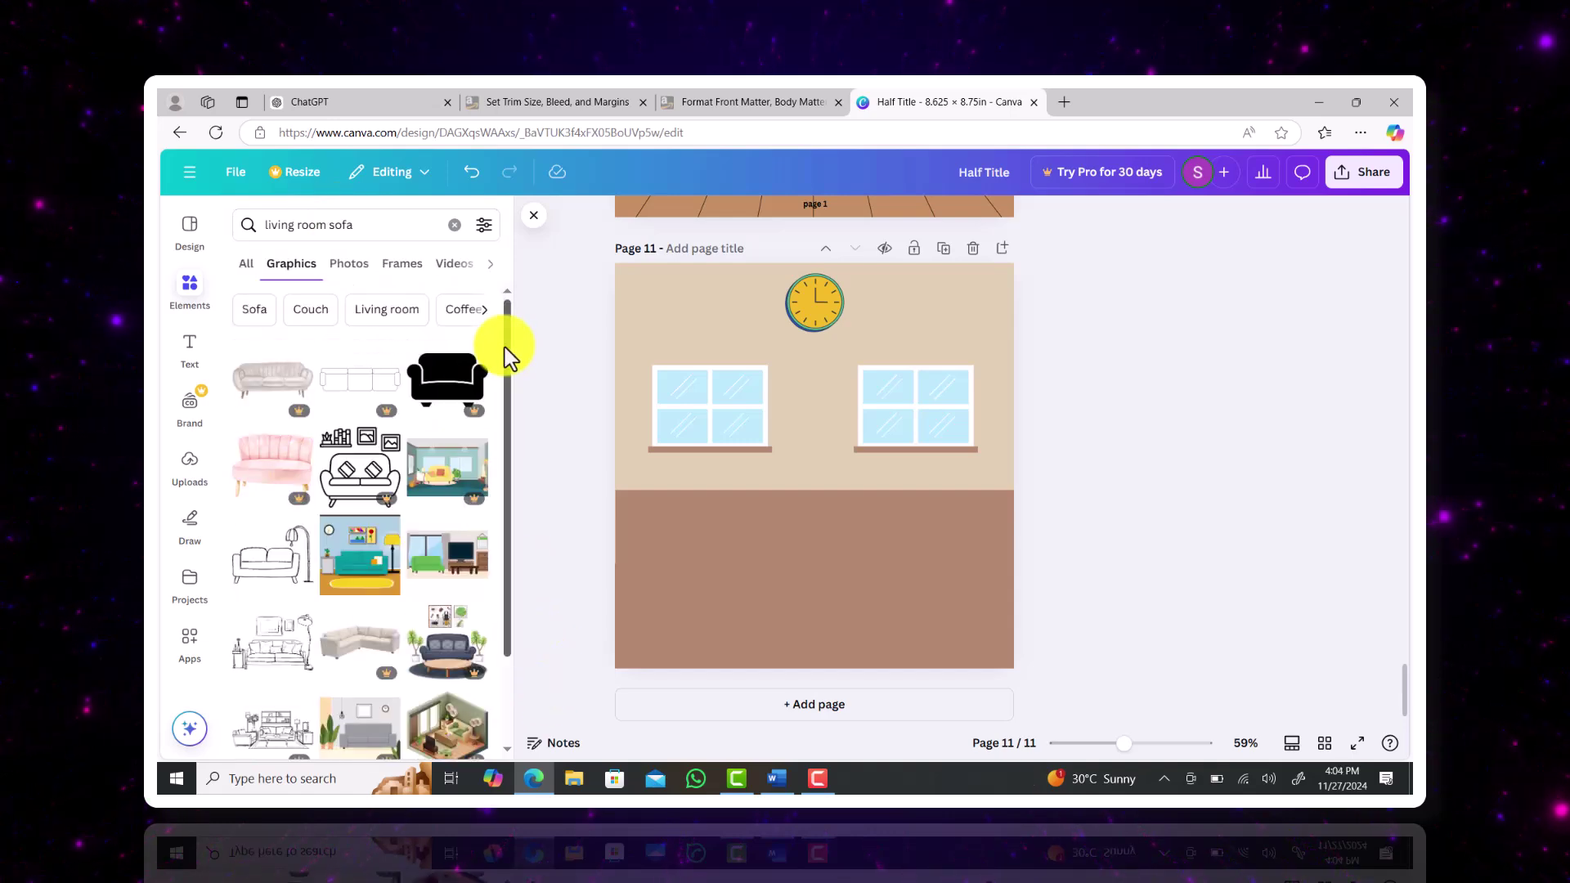
scroll(368, 532, "down", 4)
left_click_drag(323, 597, 704, 518)
left_click_drag(810, 480, 848, 481)
- Place the arched floor lamp at the sofa's right end with its shade coloured red
left_click_drag(508, 468, 525, 564)
left_click(449, 498)
left_click(806, 218)
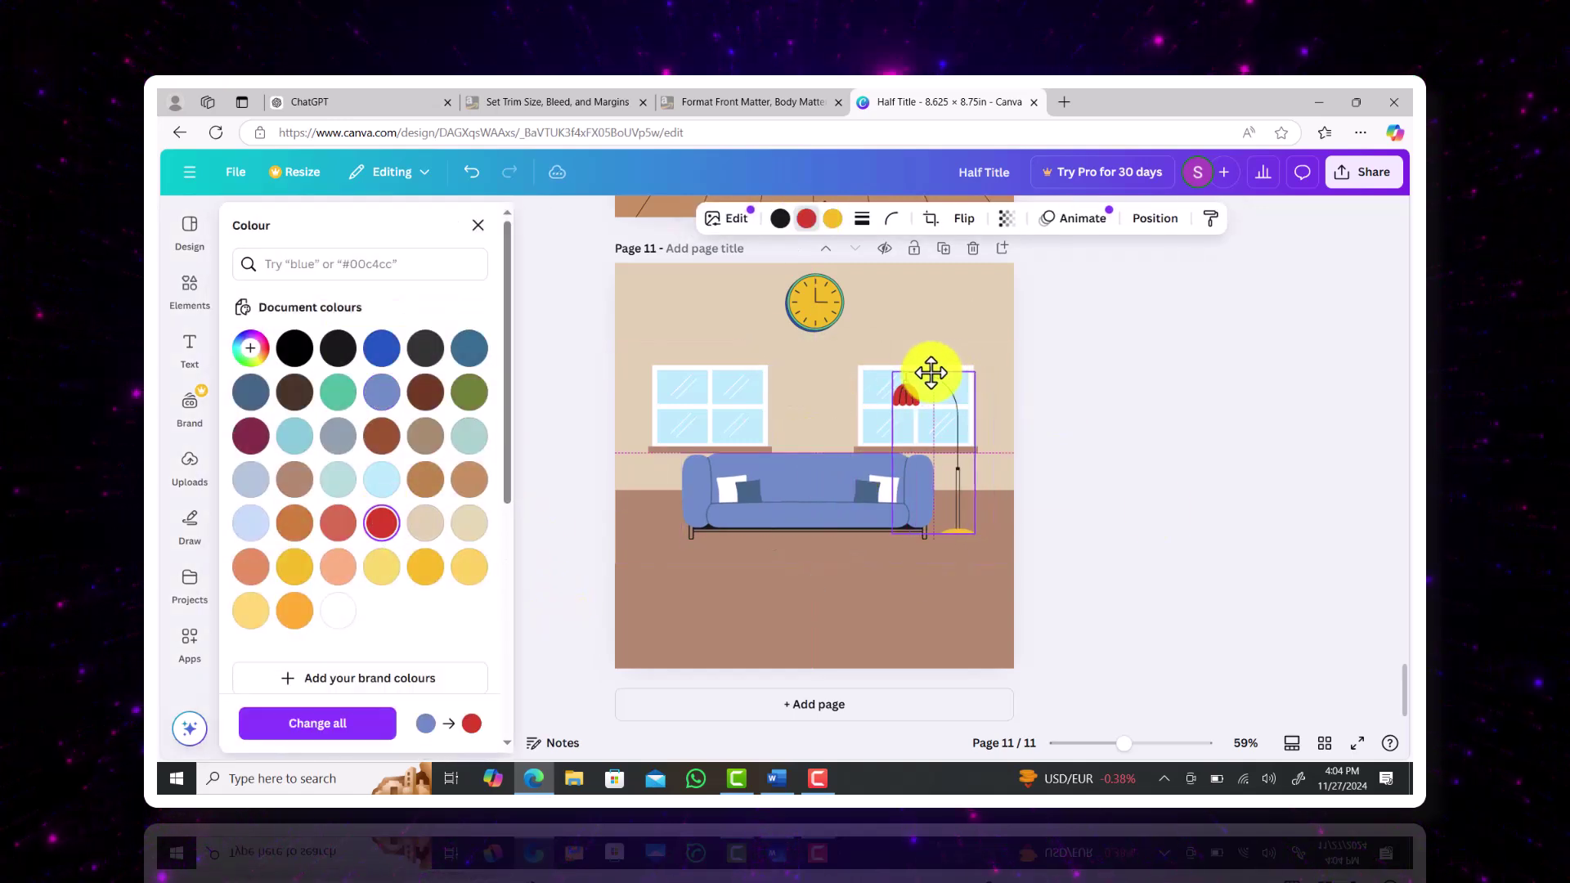
left_click(478, 225)
- Place the orange fringed rug from the recommended graphics on the floor in front of the sofa
left_click_drag(507, 482, 506, 527)
left_click(452, 353)
left_click(272, 397)
left_click_drag(823, 470, 801, 582)
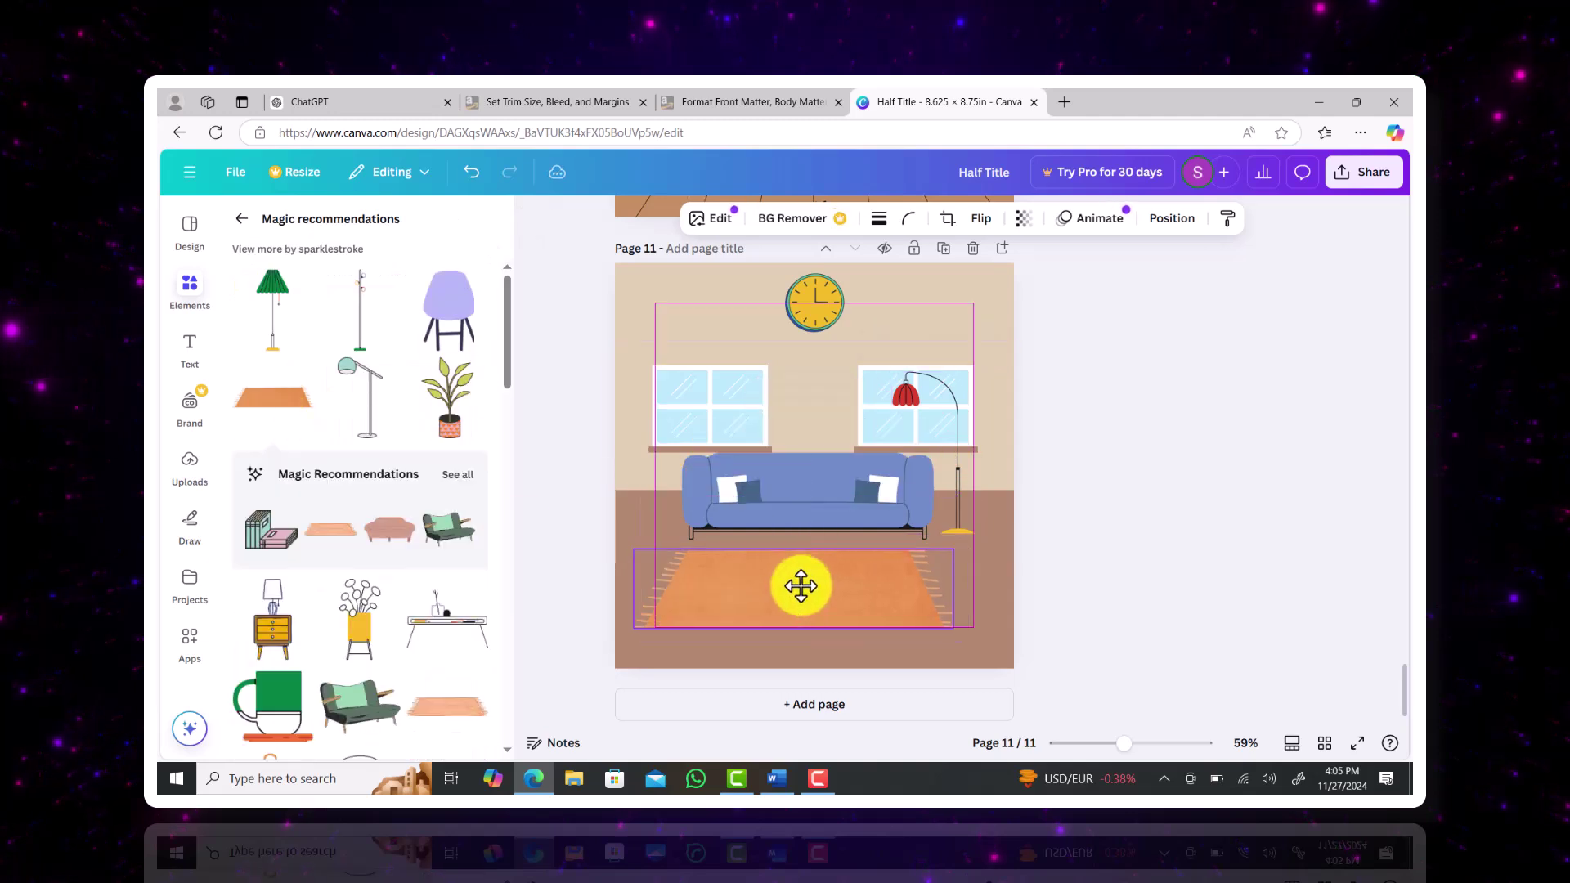
left_click(1114, 596)
- From the rug's recommended graphics, place the set of three framed pictures, scaled down, on the wall between the windows
left_click(463, 479)
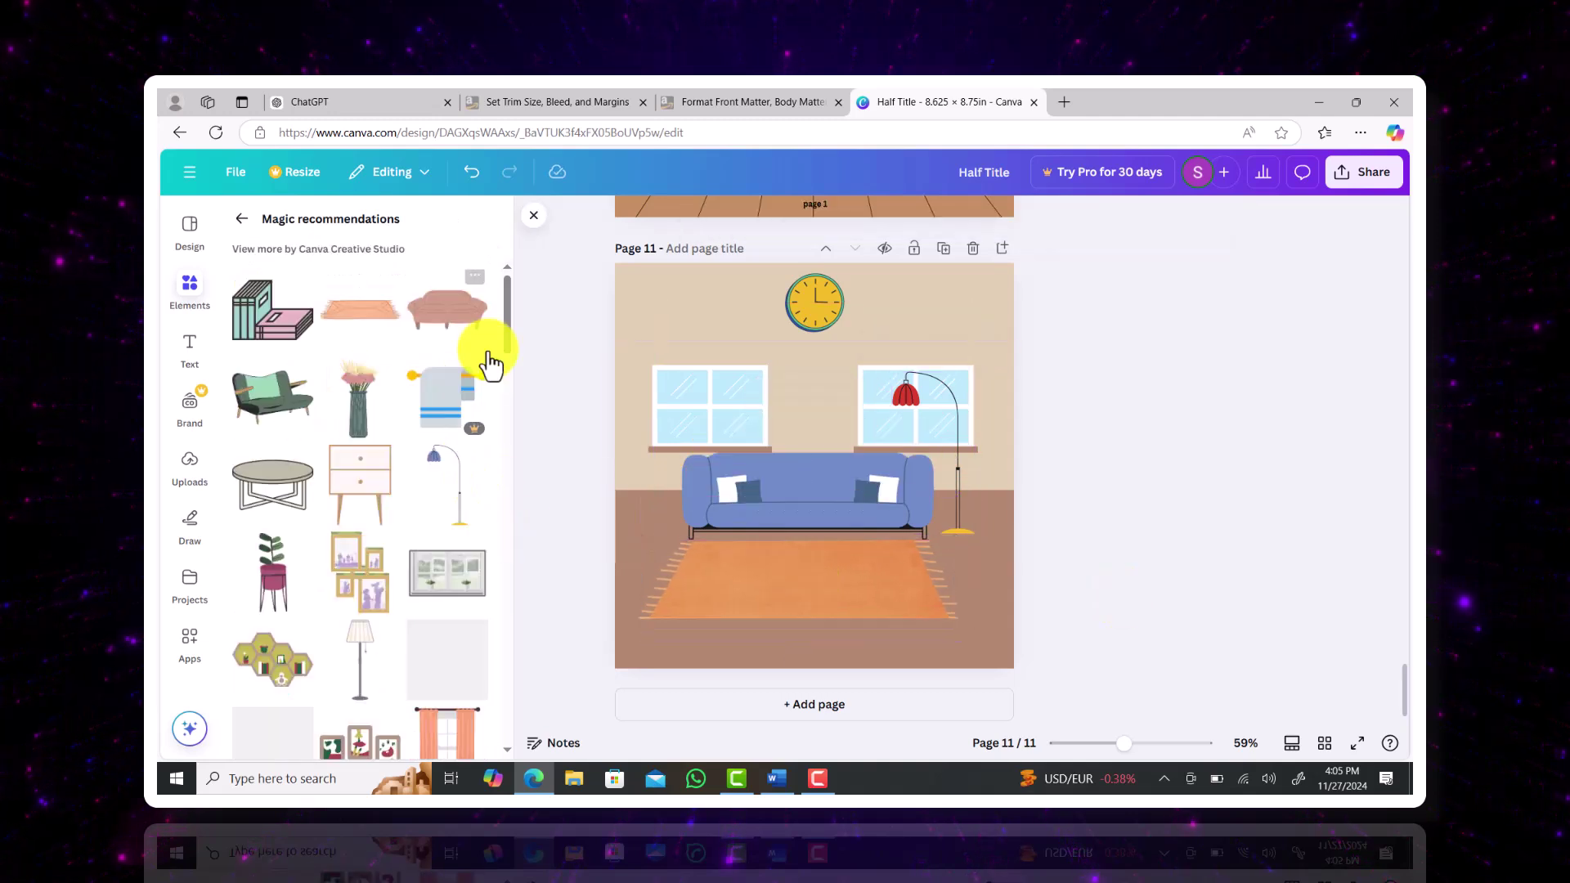
scroll(342, 564, "down", 1)
left_click(376, 680)
left_click_drag(818, 465, 815, 388)
left_click_drag(896, 346, 861, 388)
left_click(564, 481)
- Add the orange curtains graphic and place it, scaled down, over the left window
left_click_drag(508, 351, 508, 370)
left_click(447, 557)
left_click_drag(946, 626, 817, 468)
left_click_drag(721, 371, 680, 372)
- Send the left window's curtains backward so they sit behind the sofa and the framed pictures
left_click(761, 269)
mouse_move(875, 491)
left_click(1104, 558)
left_click(761, 268)
left_click(1108, 564)
- Fit the curtains' size and position to the left window and change their grey colour to white
left_click_drag(644, 465, 638, 489)
left_click_drag(745, 383, 753, 396)
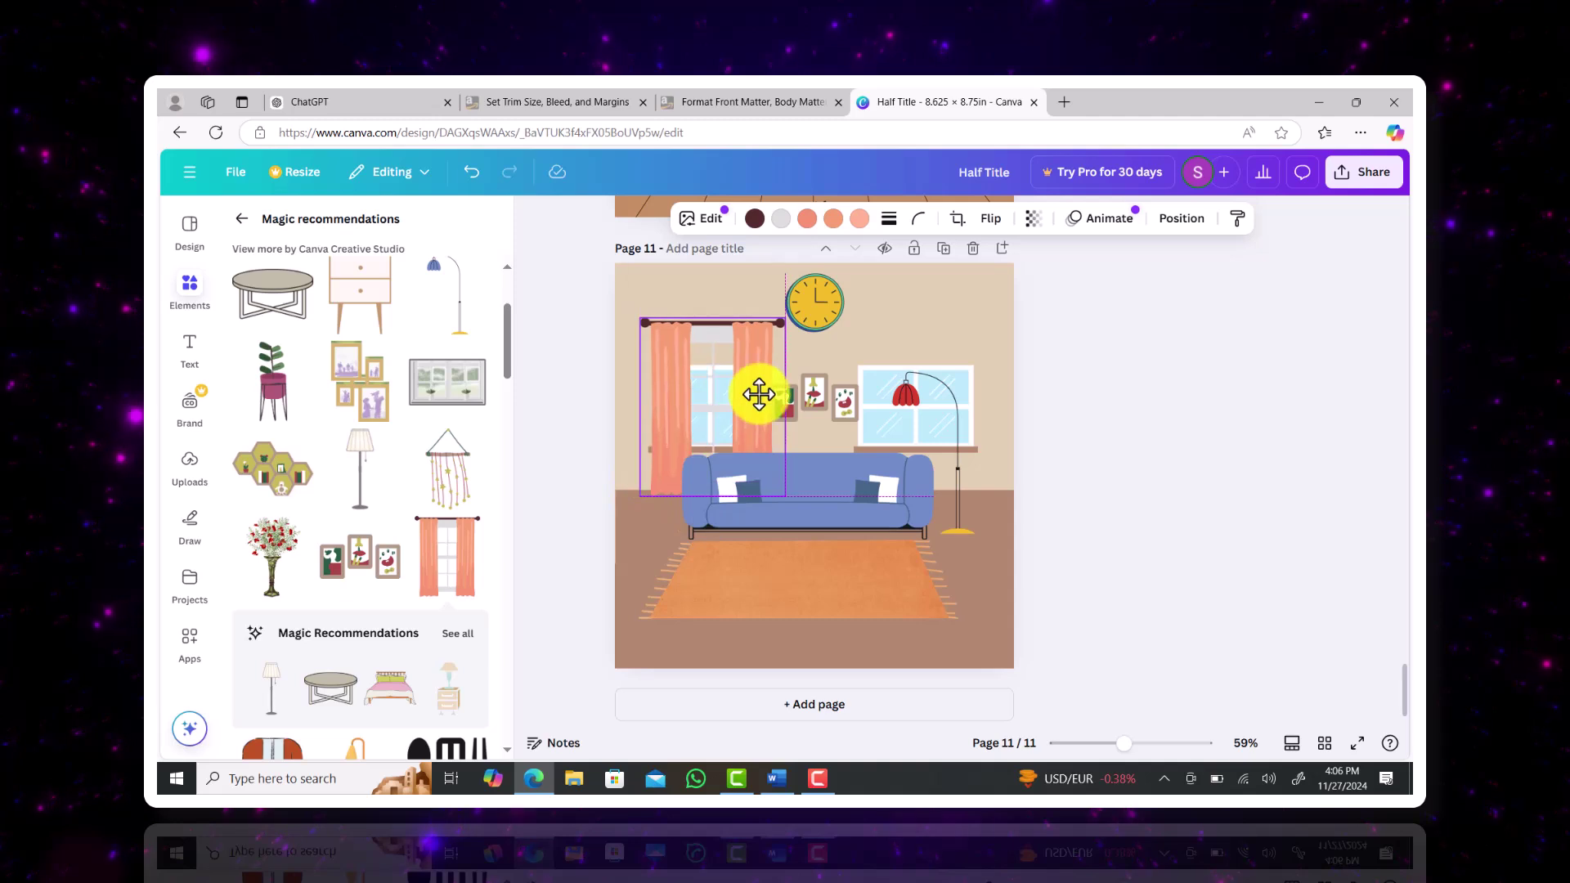
left_click(781, 217)
- Place a duplicate of the curtains over the right window, layered behind the lamp, pictures and sofa
left_click(712, 284)
left_click_drag(771, 382, 960, 368)
left_click(968, 284)
mouse_move(1055, 511)
left_click(854, 567)
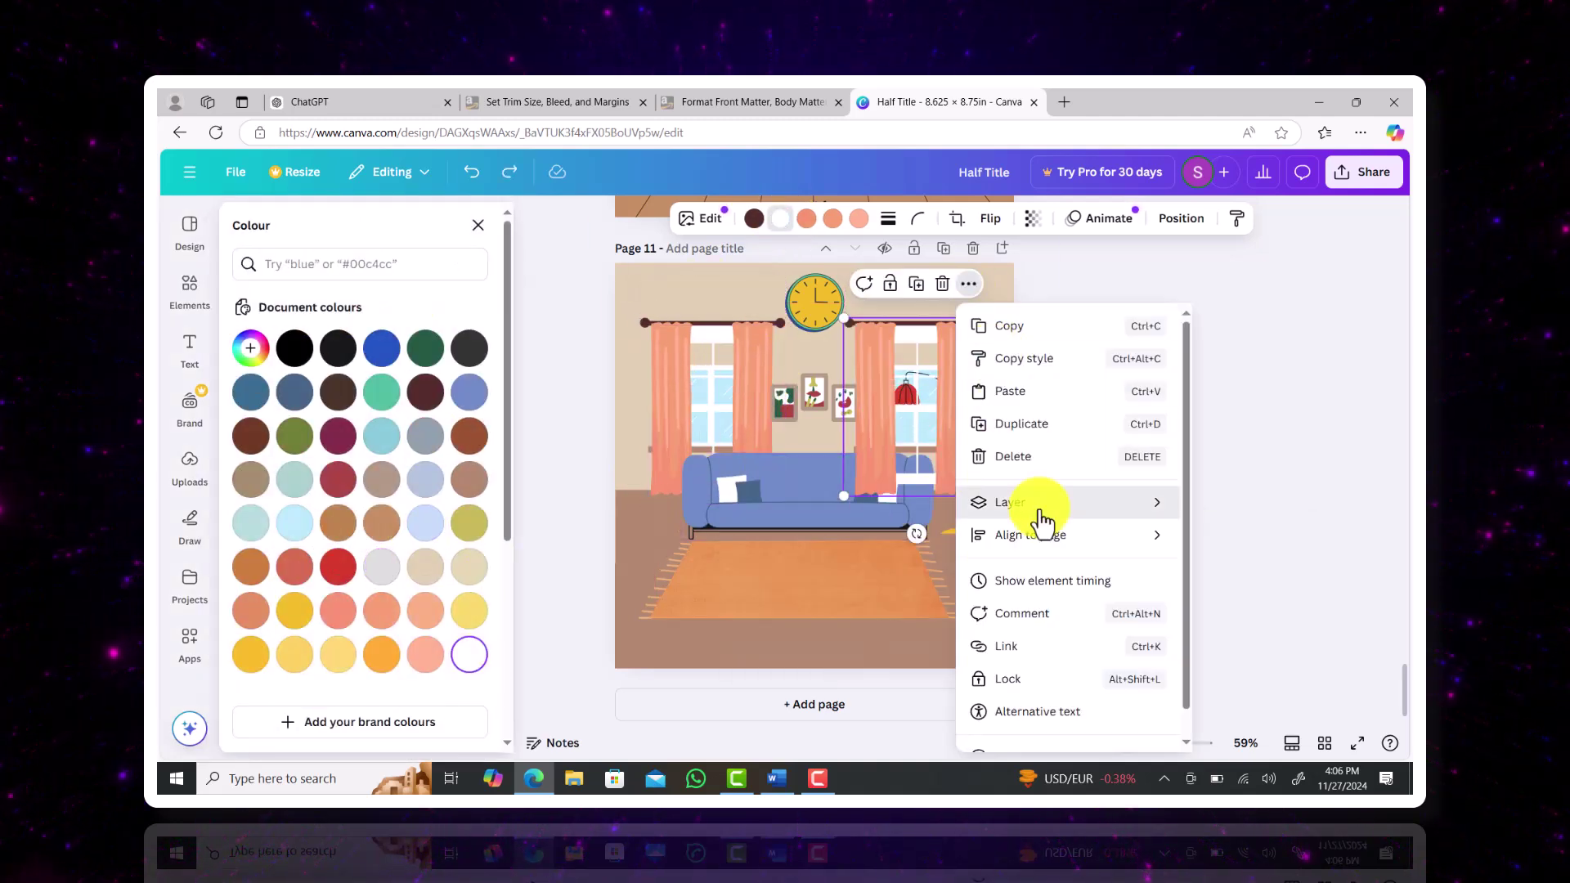
left_click(969, 283)
left_click(818, 574)
left_click(969, 284)
mouse_move(1022, 506)
left_click(842, 568)
left_click(969, 284)
left_click(805, 646)
left_click(1095, 498)
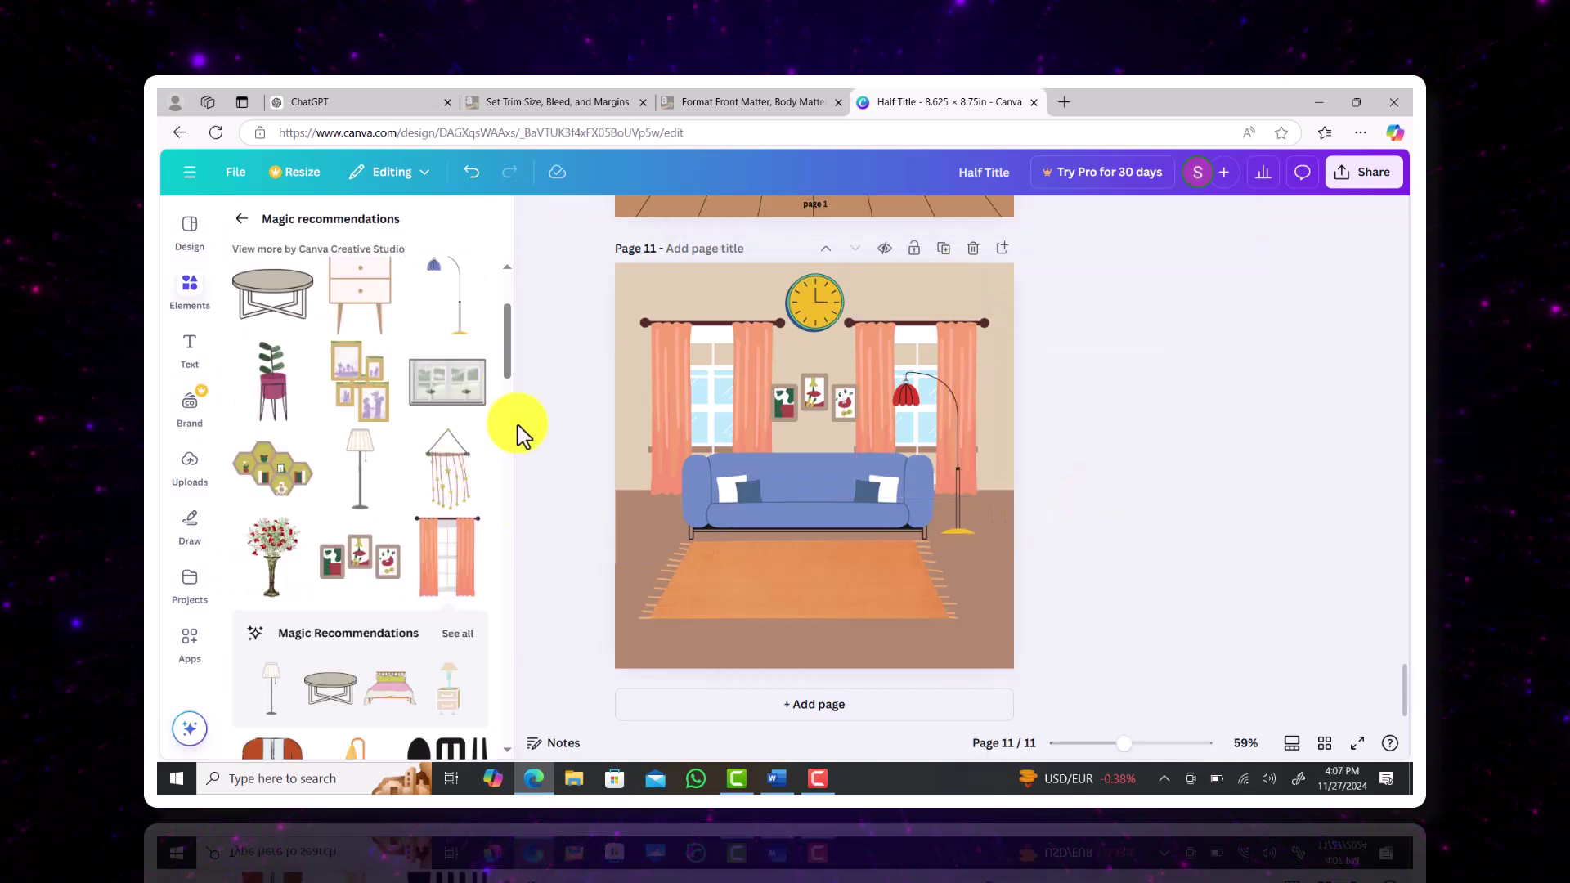
- Add the woven coffee table graphic with potted plants and place it, scaled to fit, on the rug in front of the sofa
left_click_drag(508, 358, 508, 416)
left_click(270, 477)
left_click_drag(845, 465, 969, 546)
left_click_drag(1018, 619, 973, 579)
left_click_drag(923, 526, 951, 541)
left_click(1015, 447)
left_click_drag(360, 308, 808, 541)
- Find a potted palm graphic among the recommendations and place it, scaled down, against the wall to the left of the sofa
scroll(384, 491, "down", 10)
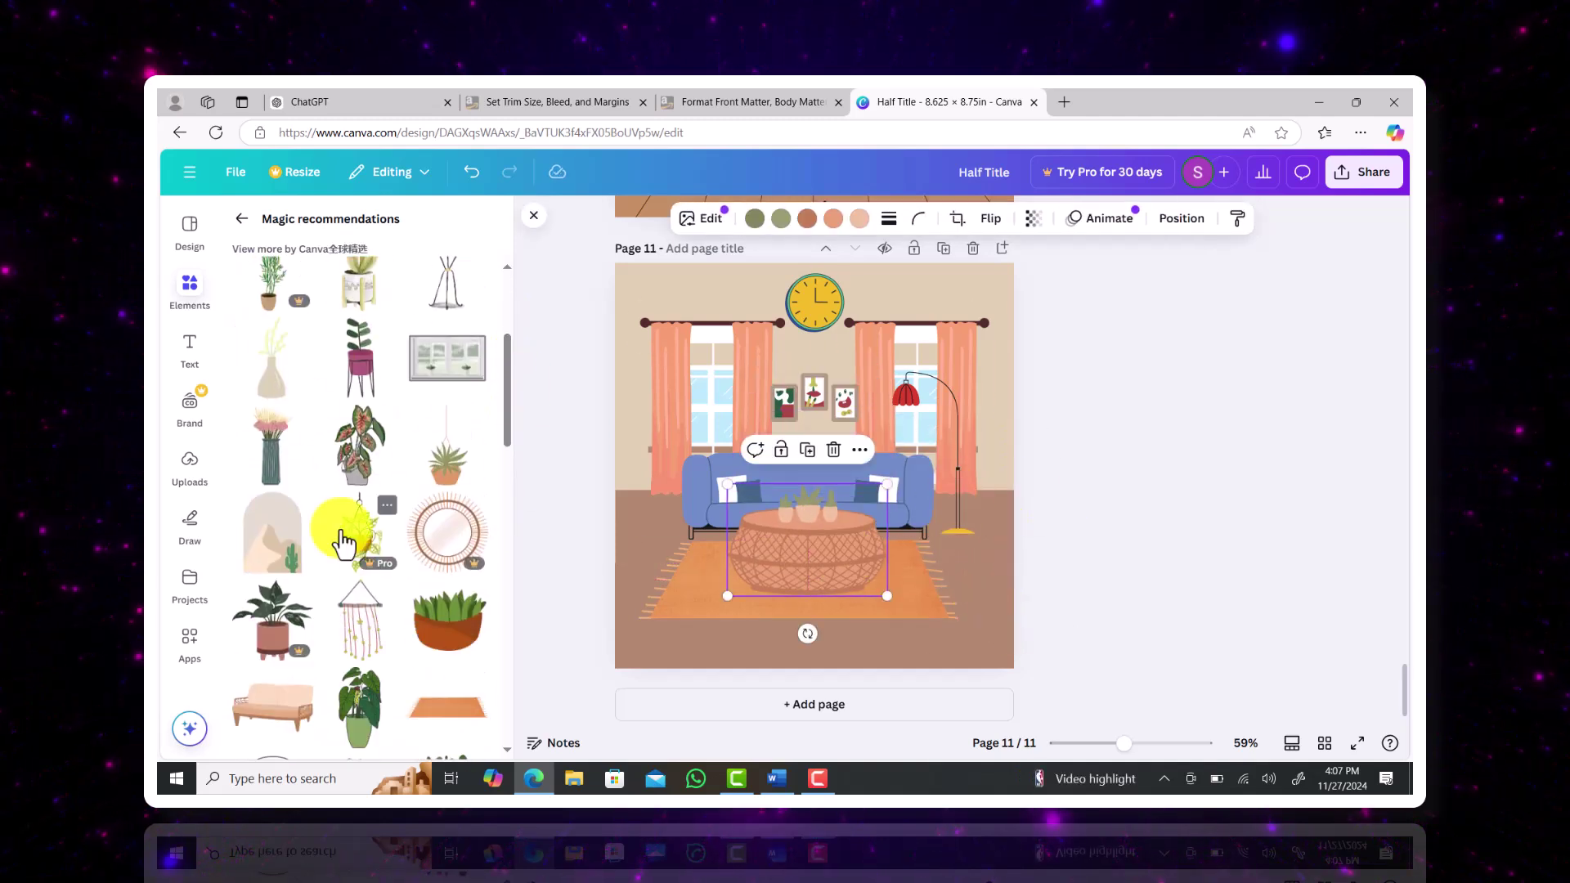
scroll(440, 576, "down", 5)
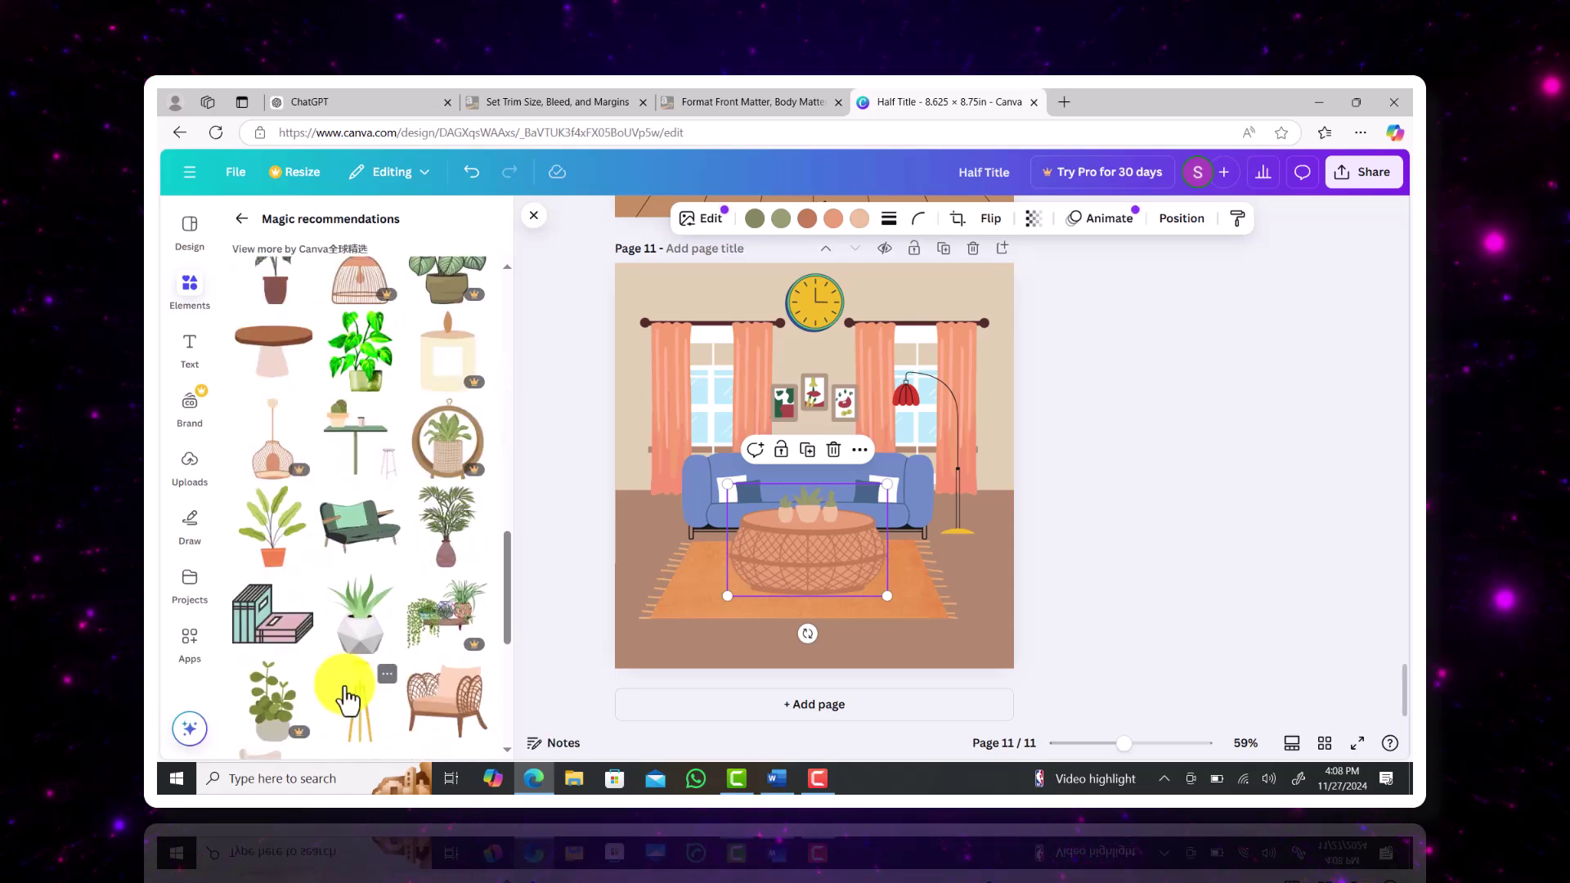
left_click(276, 540)
left_click_drag(955, 634, 762, 403)
left_click_drag(716, 373, 638, 489)
left_click(583, 523)
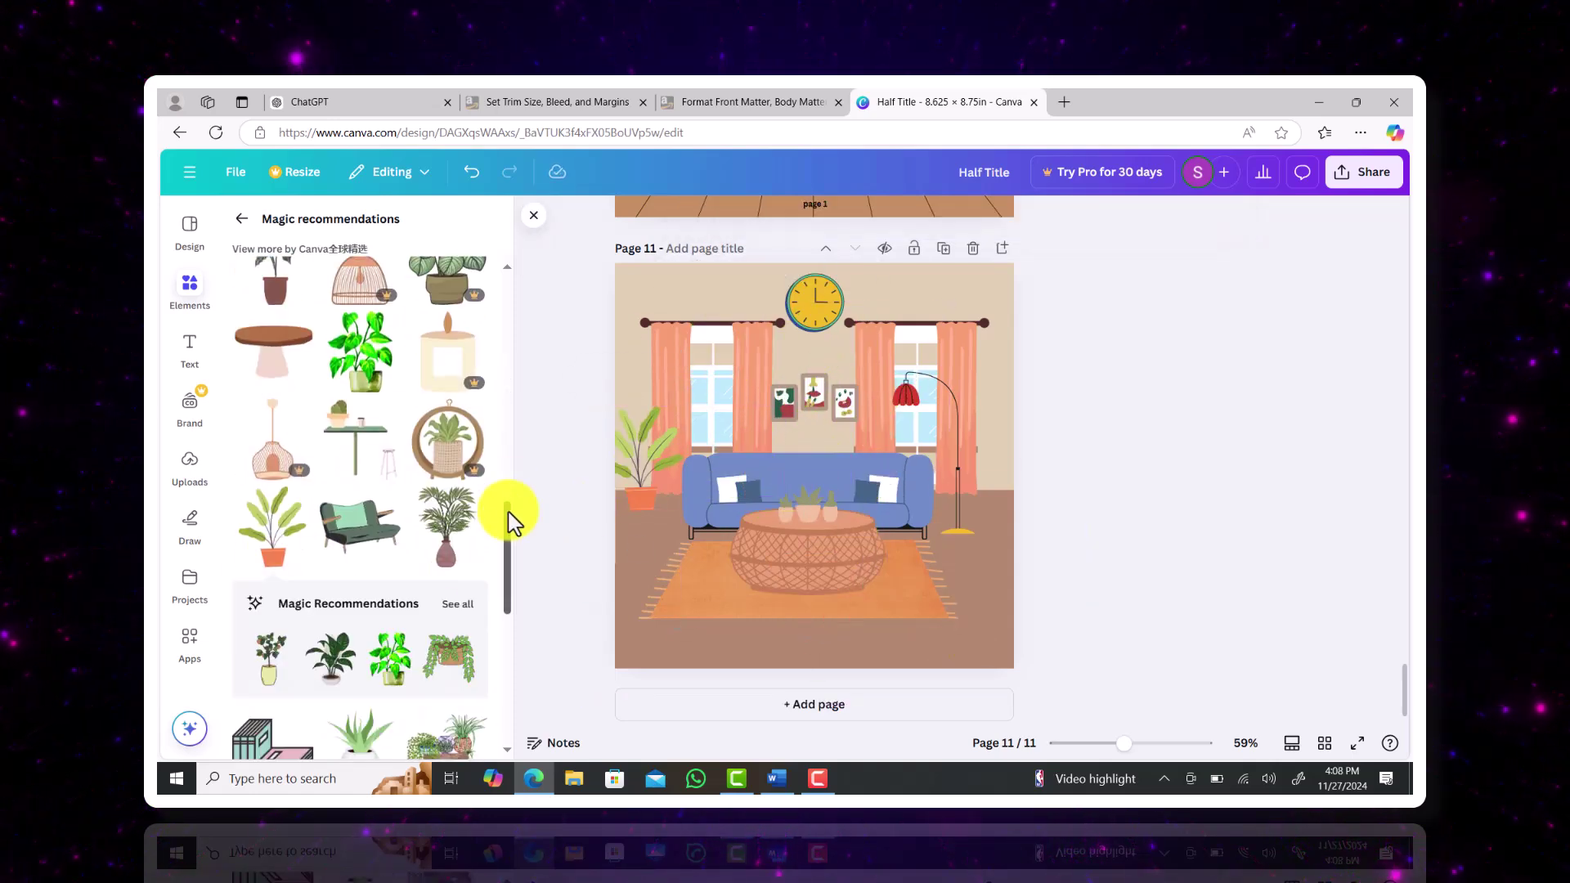
- Add a broad-leaved potted plant graphic, scaled down, to the right of the sofa beside the floor lamp
left_click_drag(508, 516, 521, 614)
left_click(475, 372)
left_click_drag(508, 346, 508, 415)
left_click(273, 538)
left_click_drag(877, 385, 833, 441)
left_click(1038, 391)
mouse_move(1133, 567)
left_click(907, 679)
- Browse the recommended furniture graphics for more pieces that suit the living room
left_click_drag(369, 372, 371, 499)
left_click_drag(360, 612, 361, 459)
left_click(478, 226)
left_click_drag(506, 463, 537, 607)
scroll(491, 630, "down", 3)
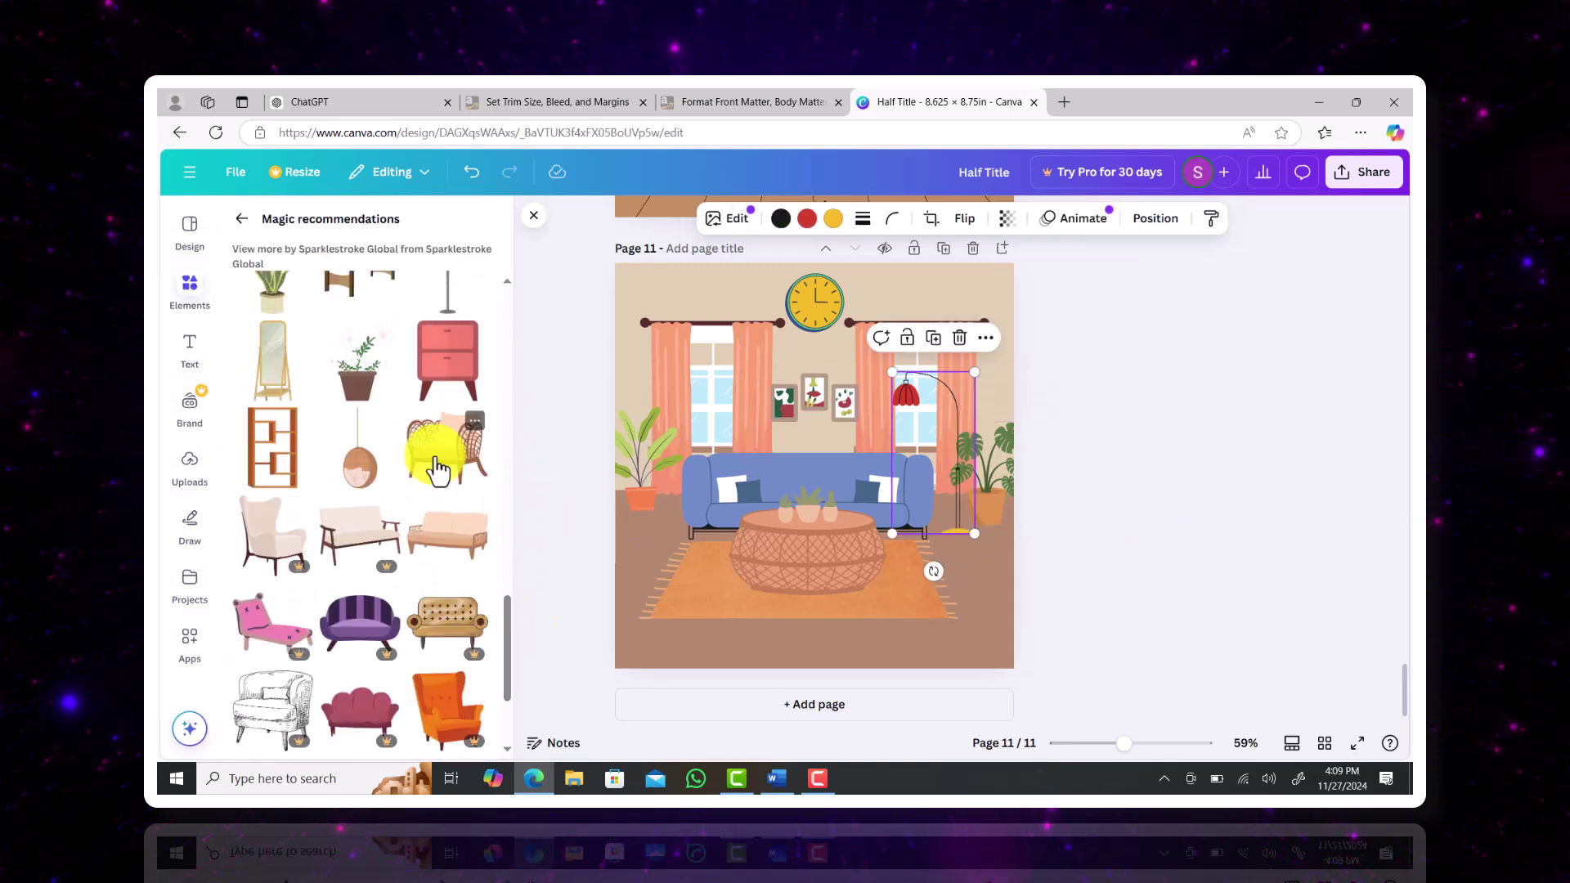
left_click_drag(507, 646, 507, 609)
left_click(476, 504)
left_click(242, 218)
- Search the graphics for "side table" and place a small dark brown round table, scaled down, to the left of the sofa
left_click_drag(368, 226, 195, 247)
type("side table")
key("Return")
scroll(364, 573, "down", 10)
scroll(360, 573, "down", 5)
left_click(276, 554)
left_click_drag(872, 385, 808, 475)
left_click_drag(679, 578, 665, 577)
- Search the graphics for "table lamp" and stand the beige-shaded lamp, scaled down, on the side table
left_click(270, 225)
type("lamp")
key("Return")
scroll(364, 491, "down", 10)
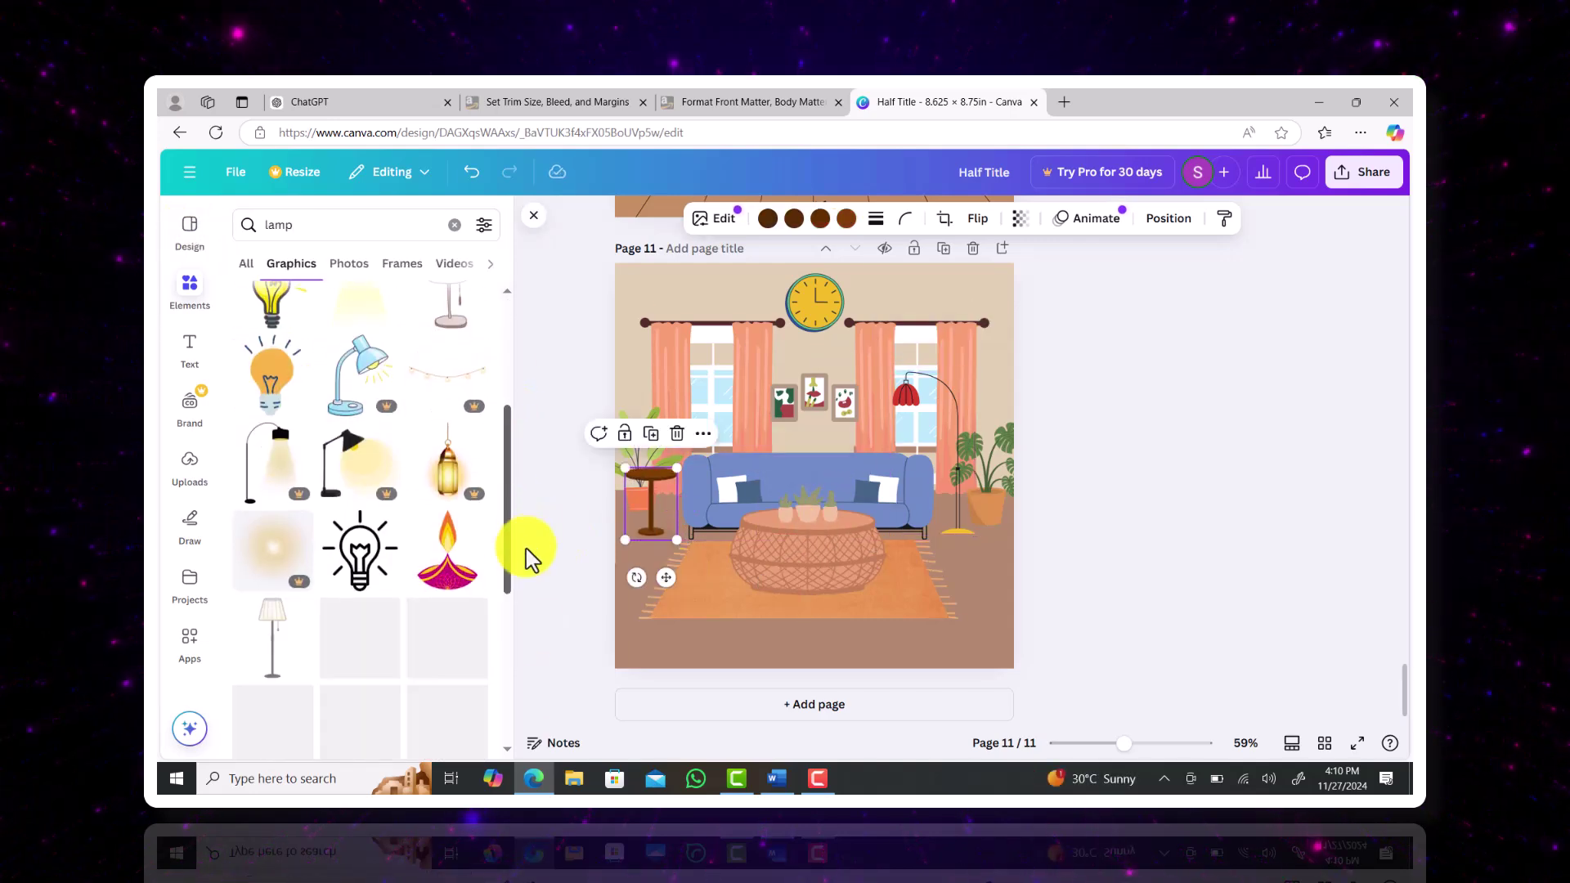
type("table")
key("Return")
scroll(453, 409, "down", 2)
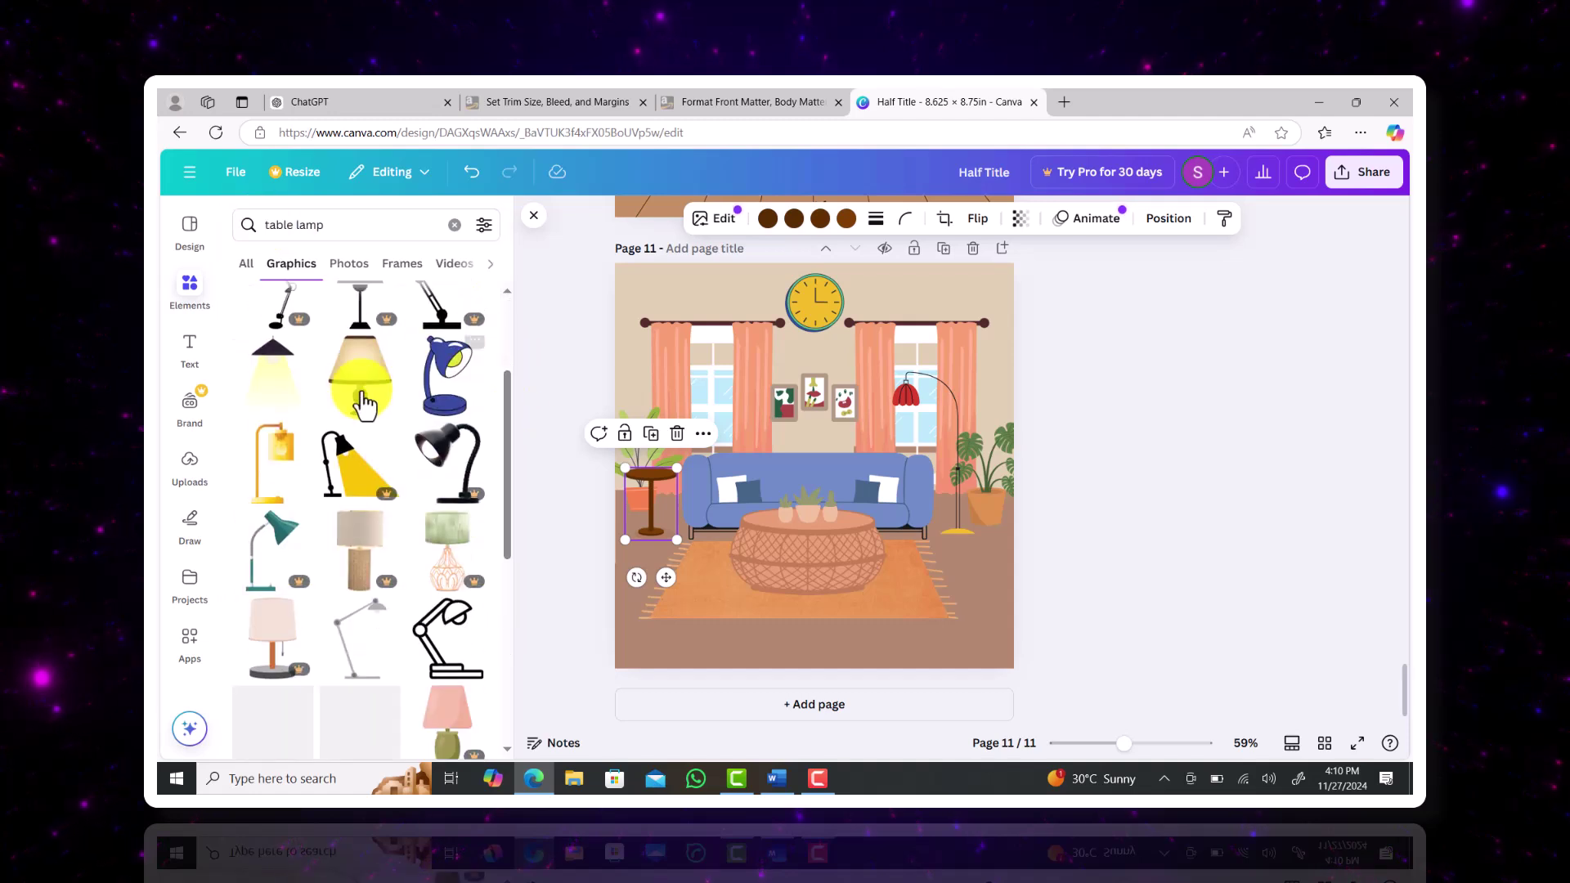
left_click(360, 386)
left_click_drag(940, 625, 680, 366)
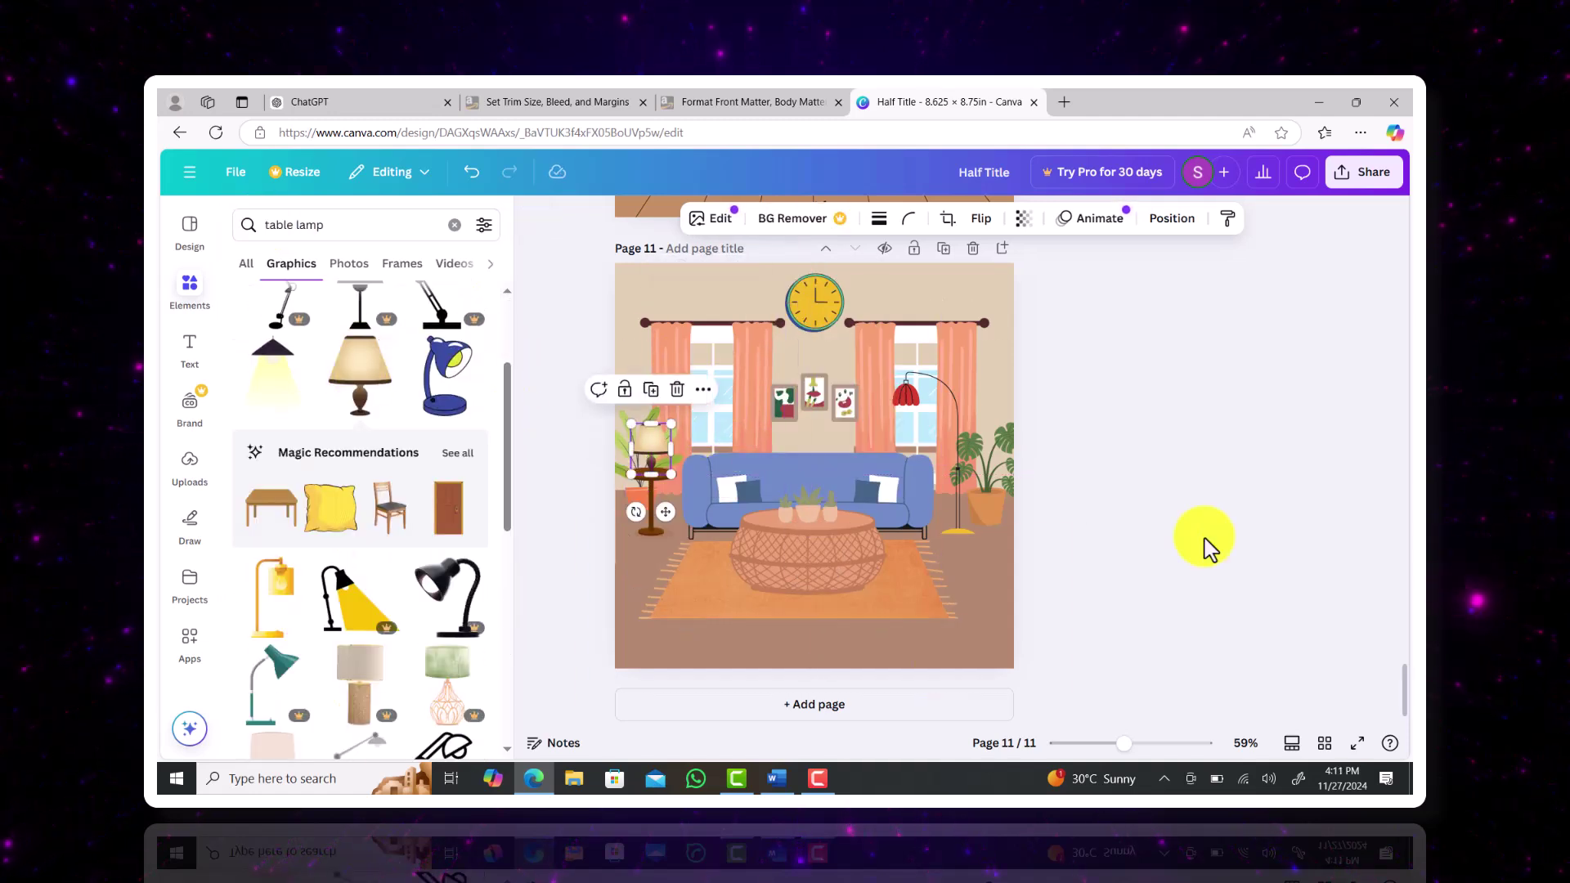
left_click_drag(666, 513, 669, 510)
left_click(1202, 543)
- Search the graphics for "sofa chairs" and browse the results for a chair that suits the scene
left_click(310, 229)
type("sofa chairs")
key("Return")
left_click(471, 350)
left_click_drag(507, 345, 505, 711)
scroll(512, 603, "down", 8)
scroll(512, 652, "up", 3)
left_click(474, 434)
left_click(574, 641)
left_click_drag(507, 327, 545, 525)
left_click(243, 221)
left_click_drag(508, 628, 509, 558)
- Try a graphic from the Couch results, scaled down, at the left side of the scene, and delete it
left_click(379, 309)
left_click(448, 390)
left_click_drag(975, 309, 784, 496)
left_click_drag(731, 566, 625, 519)
key("Delete")
scroll(431, 561, "down", 10)
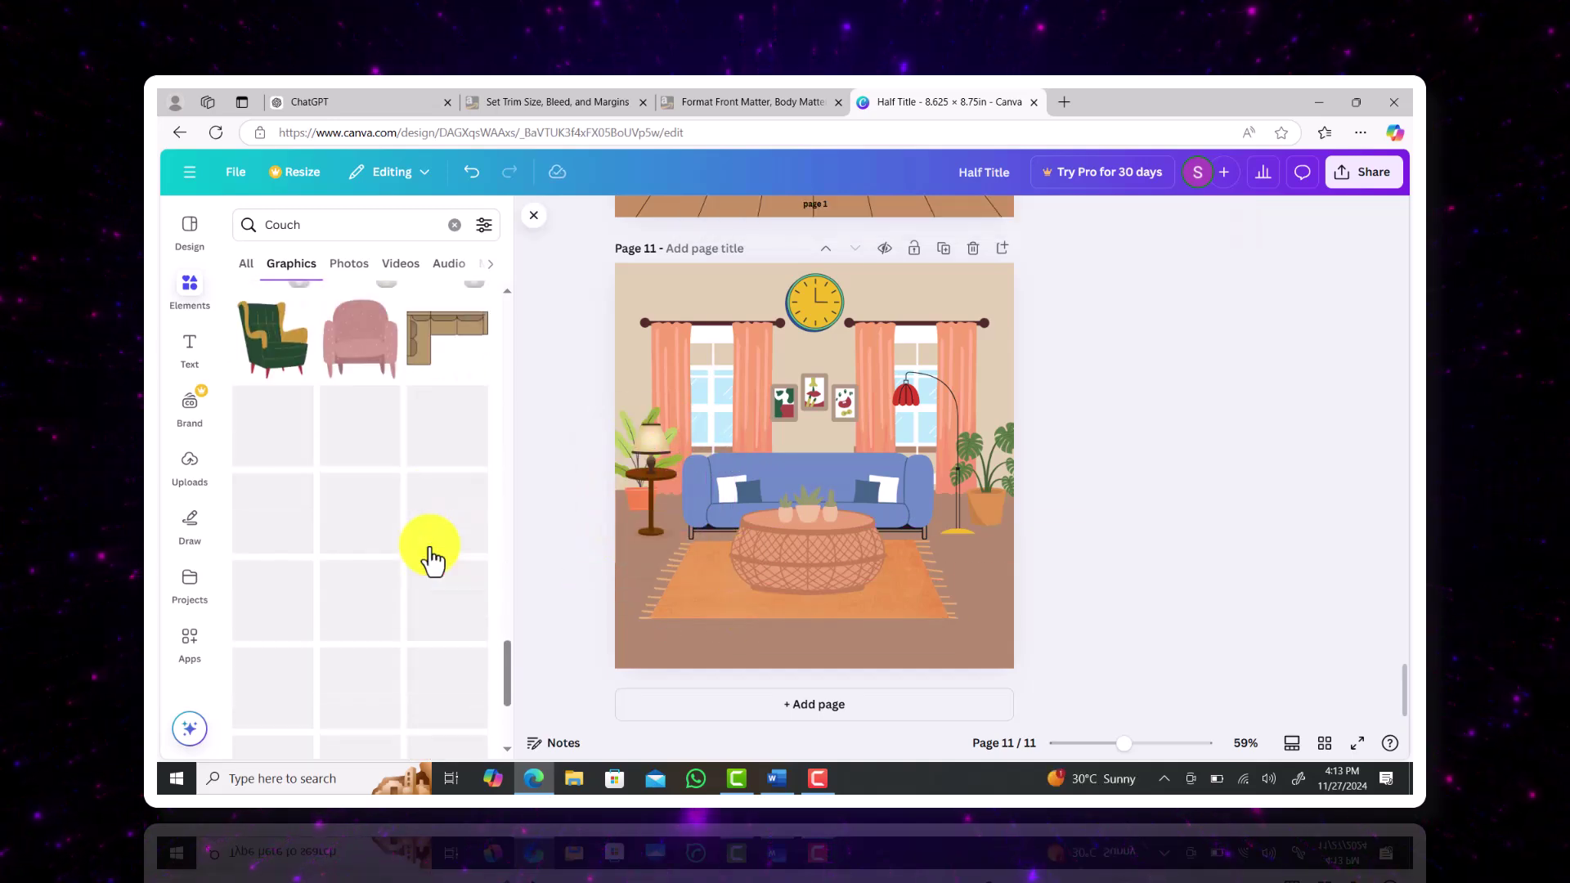
- Search the graphics for "living room" and look through the results for further scene ideas
left_click(349, 241)
key("ctrl+a")
type("living room")
key("Return")
left_click(481, 467)
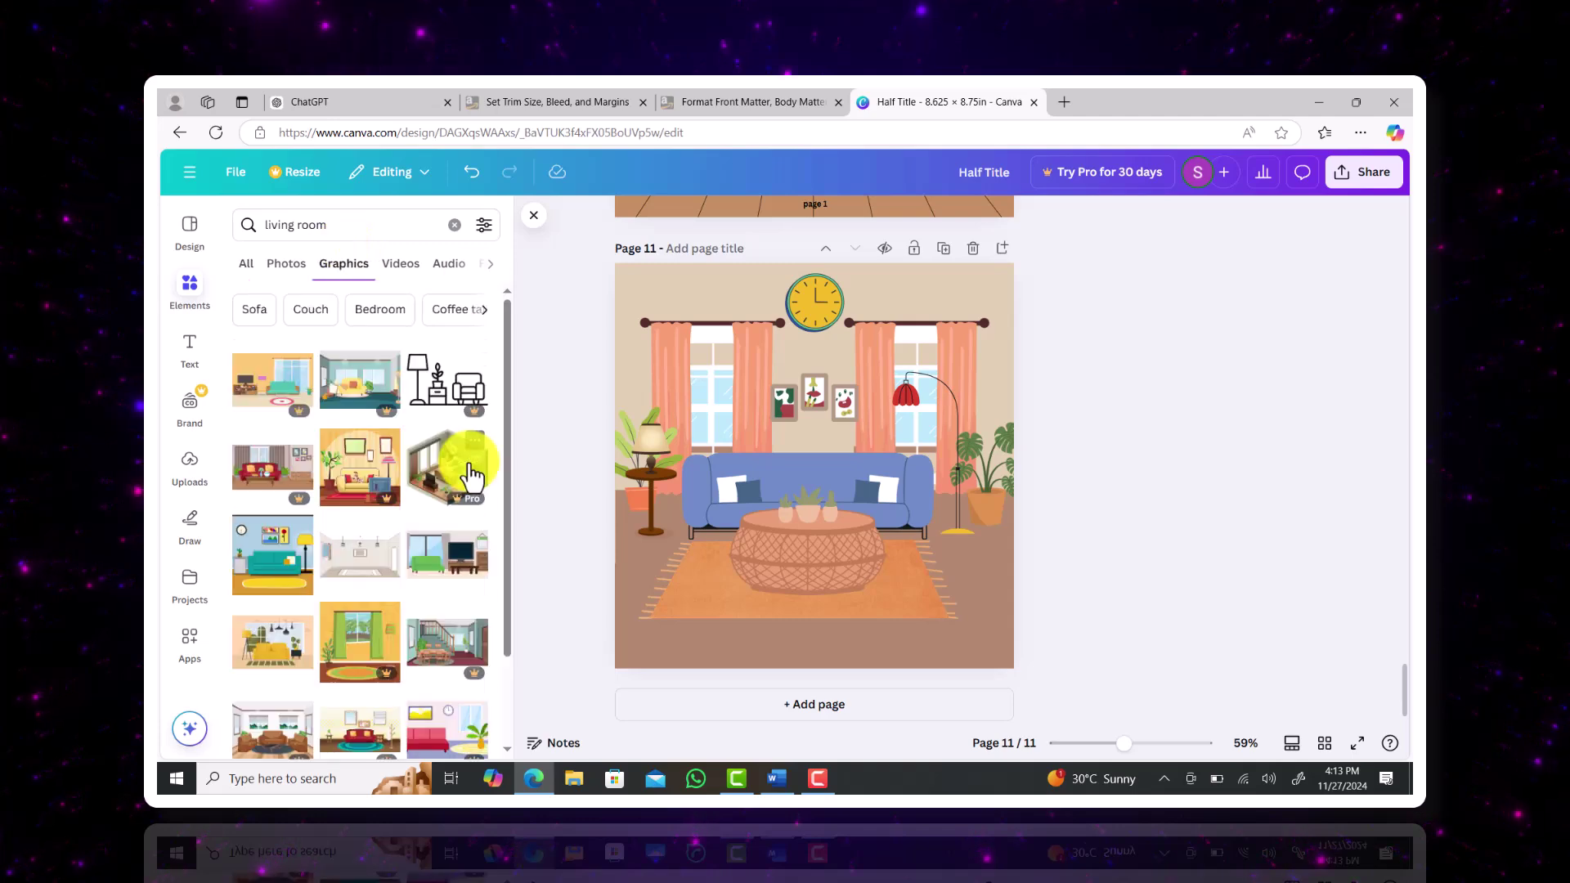
scroll(473, 466, "down", 2)
- Label the clock, curtains and paintings on page 11 using copies of the kitchen page's label text
scroll(1125, 610, "up", 3)
left_click_drag(823, 354, 859, 560)
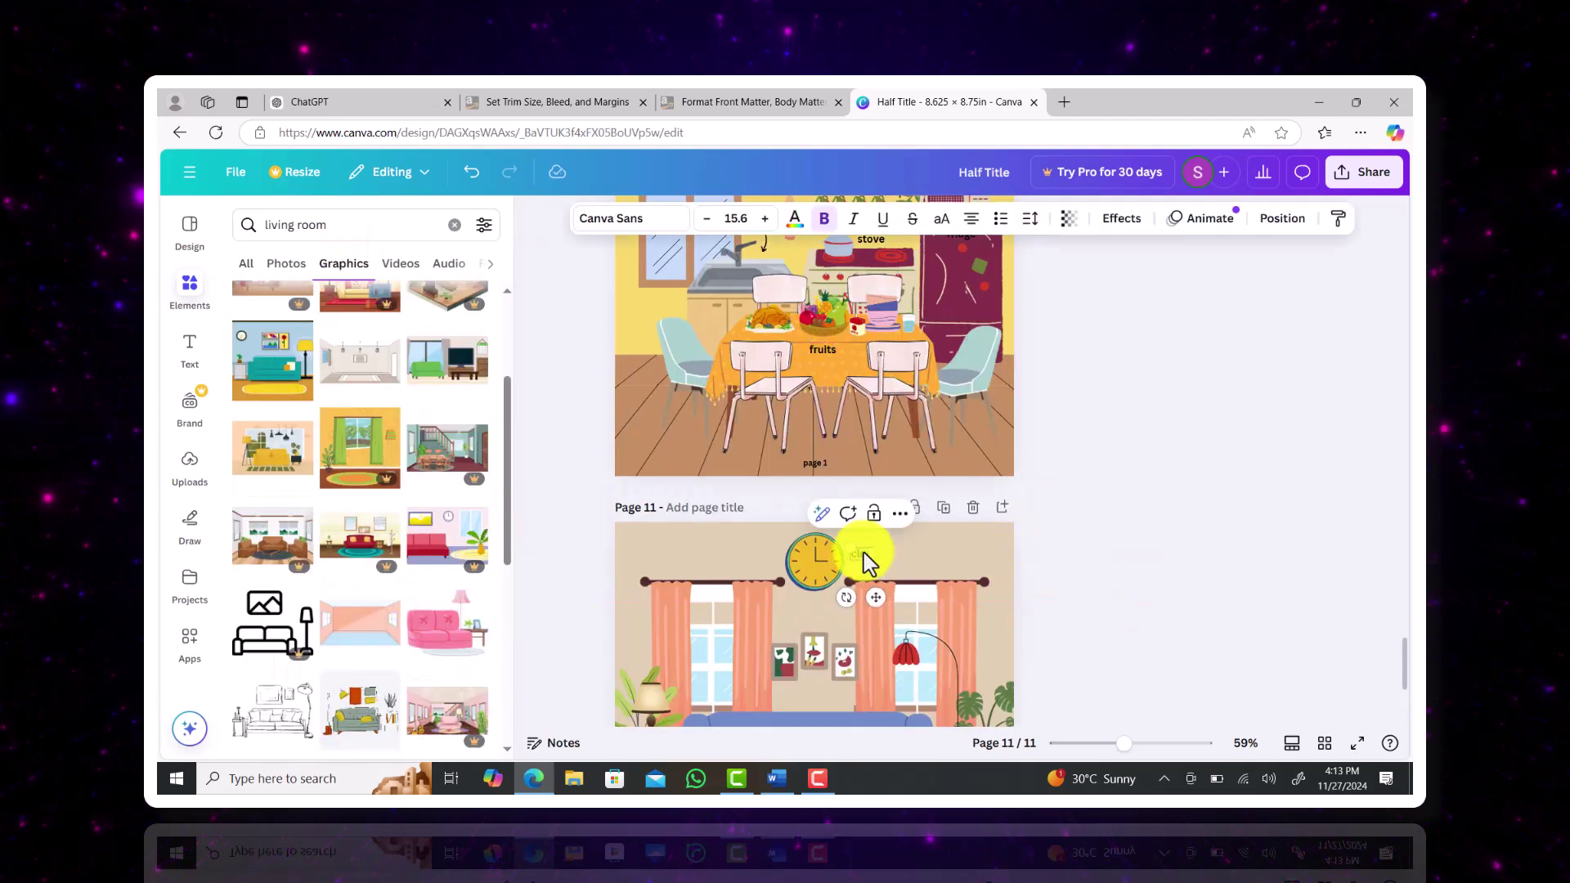
scroll(868, 562, "down", 3)
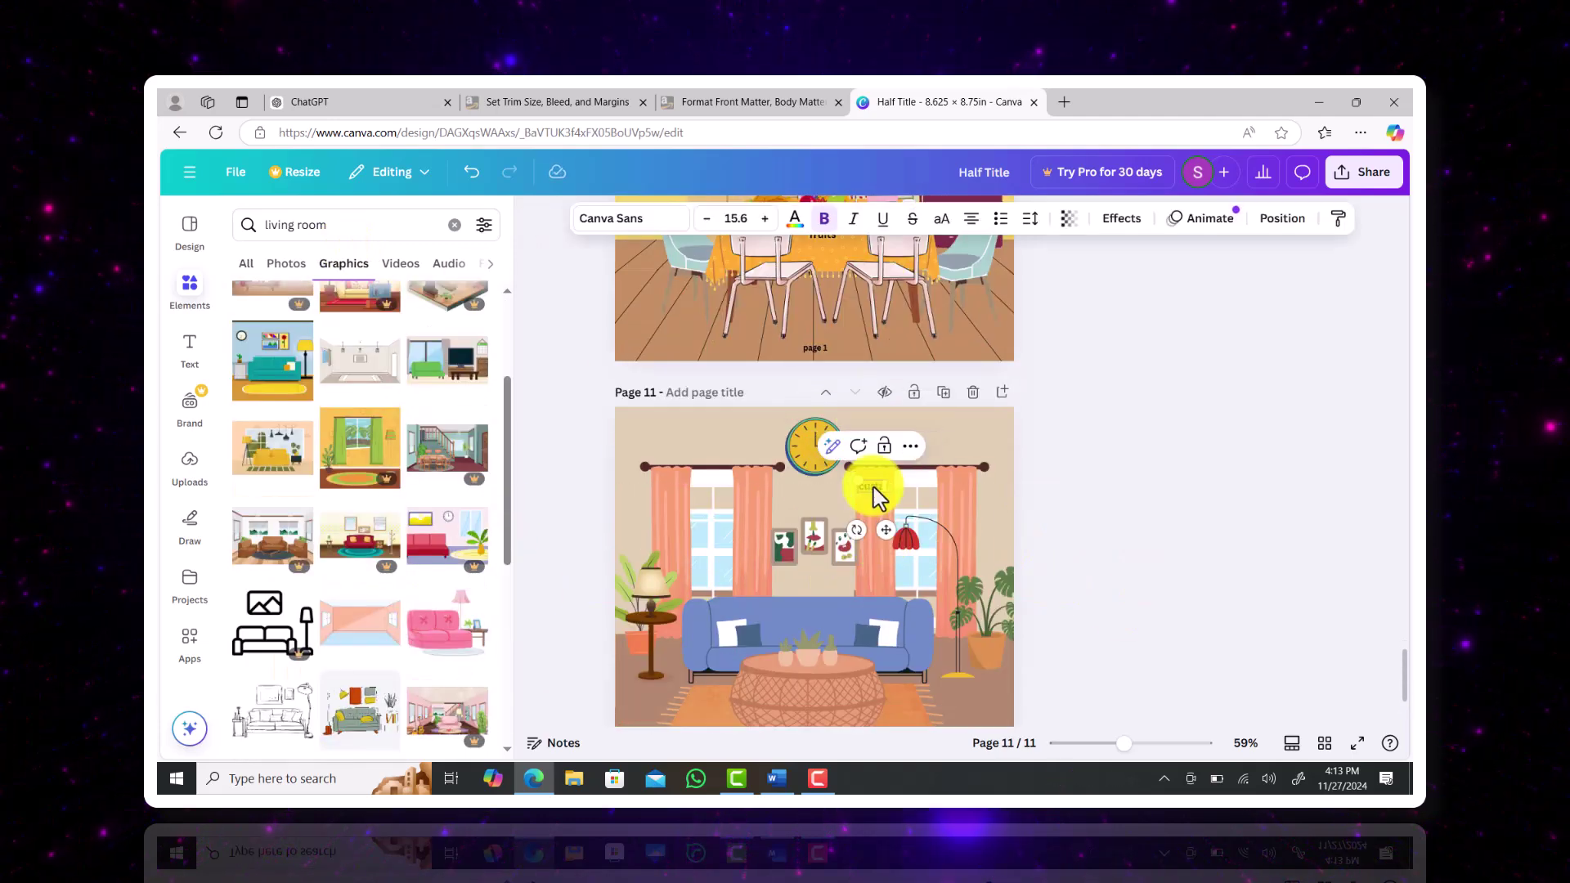
scroll(877, 495, "up", 4)
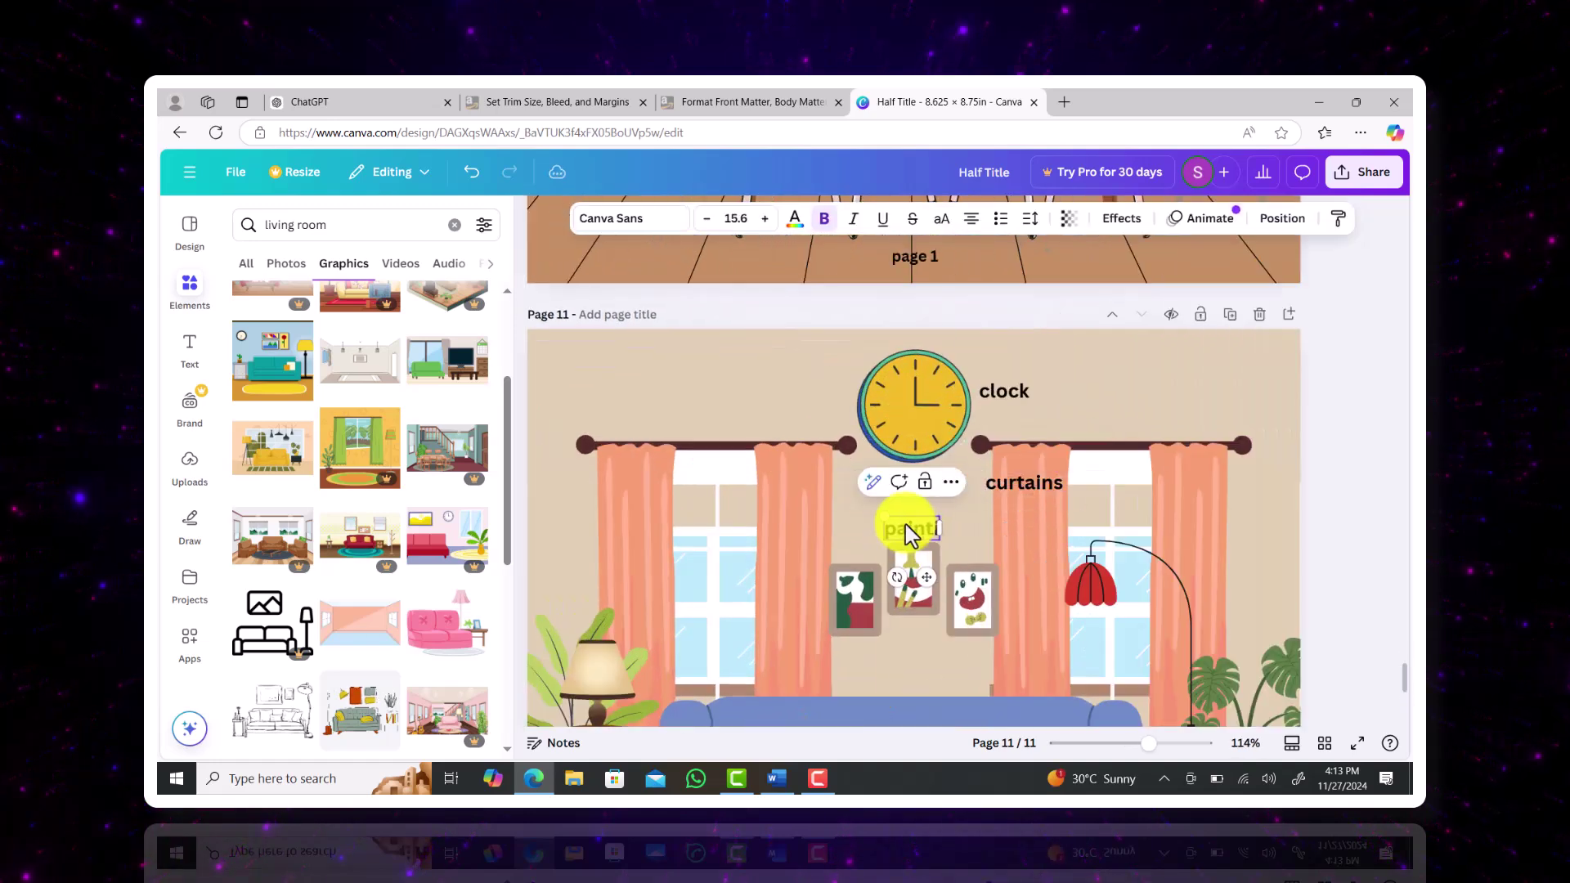
type("s")
scroll(911, 533, "down", 1)
left_click(911, 532)
- Duplicate the label text and place "sofa" on the sofa and "lamp" on the table lamp
left_click(925, 463)
key("ctrl+c")
key("ctrl+v")
left_click_drag(931, 506, 911, 694)
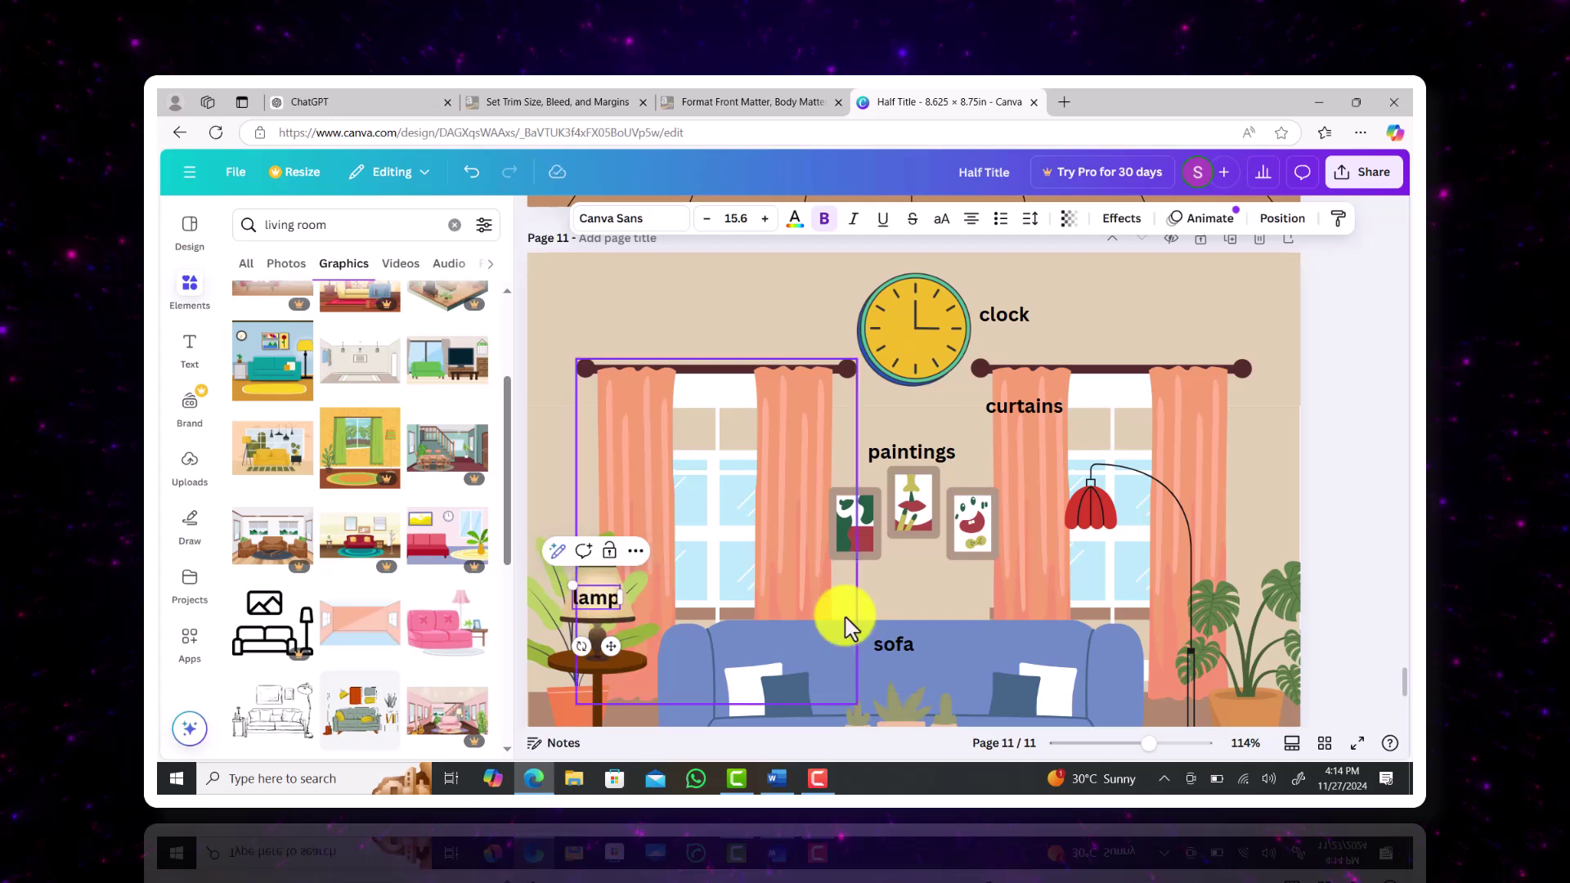
scroll(845, 624, "down", 3)
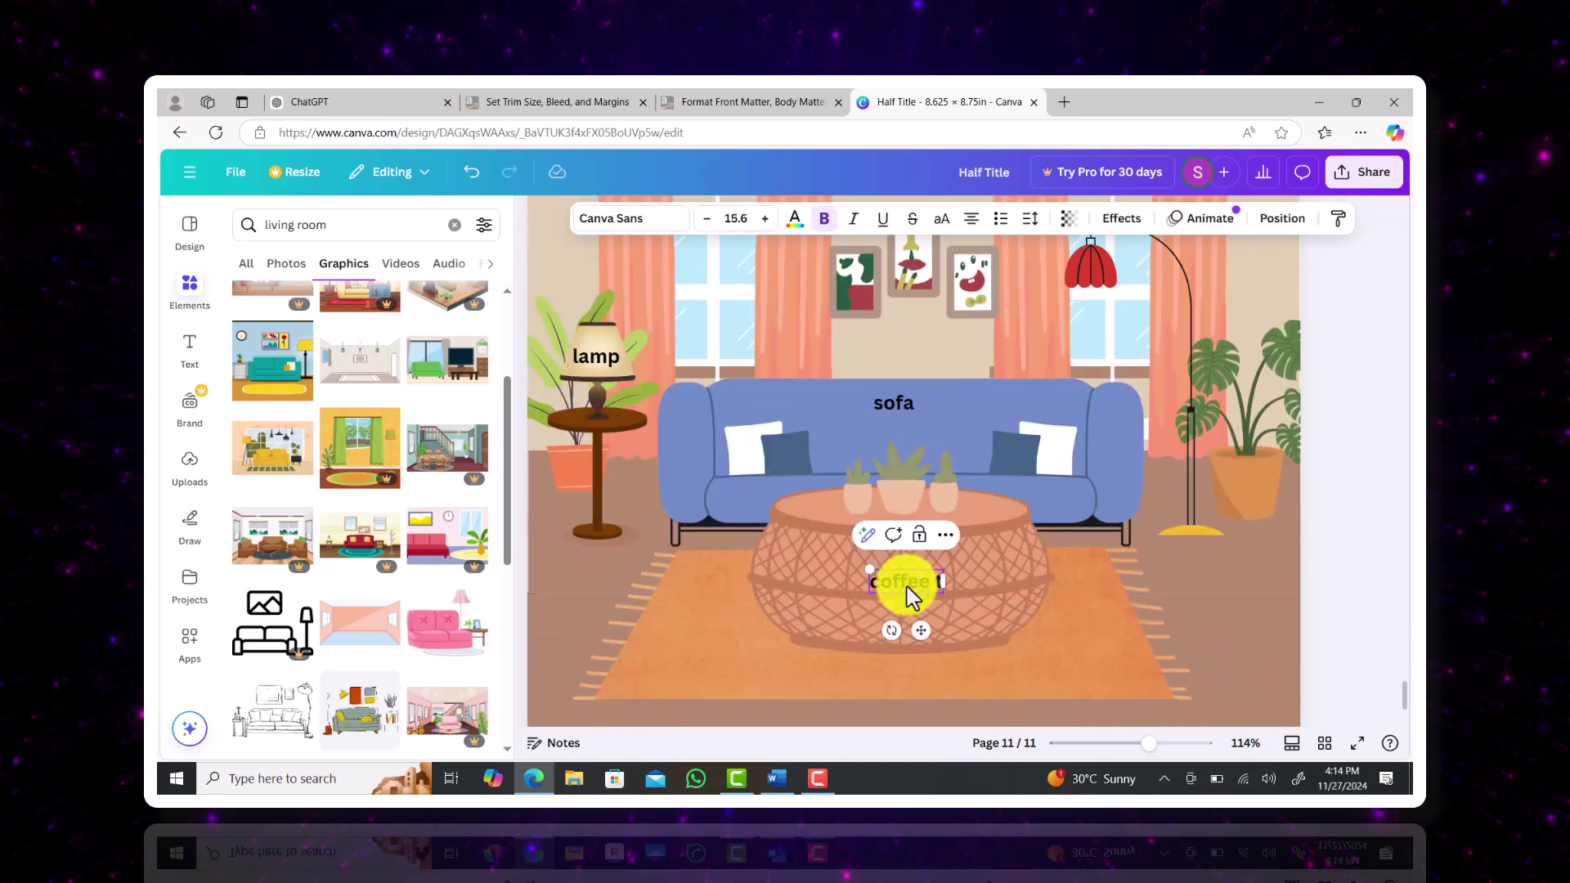
- Place a "coffee table" label on the coffee table and a "rug" label on the rug's lower right area
left_click(914, 536)
left_click_drag(915, 630, 1103, 725)
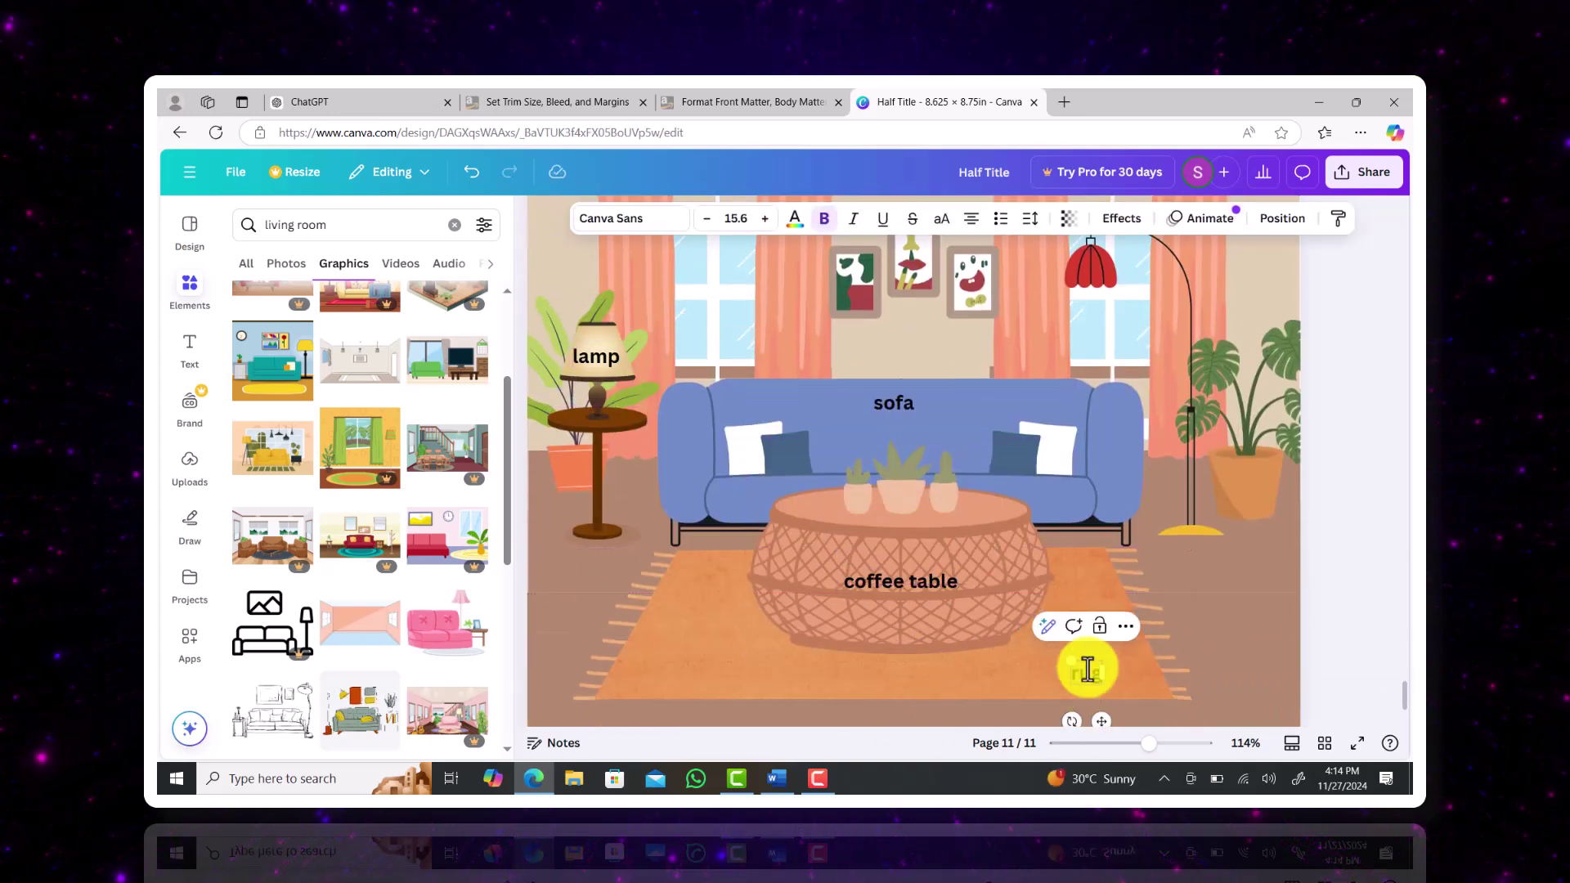
left_click(1170, 652)
left_click(1086, 673)
- Place a "plant" label on the right plant's pot and a "window" label on the left window
left_click(1097, 627)
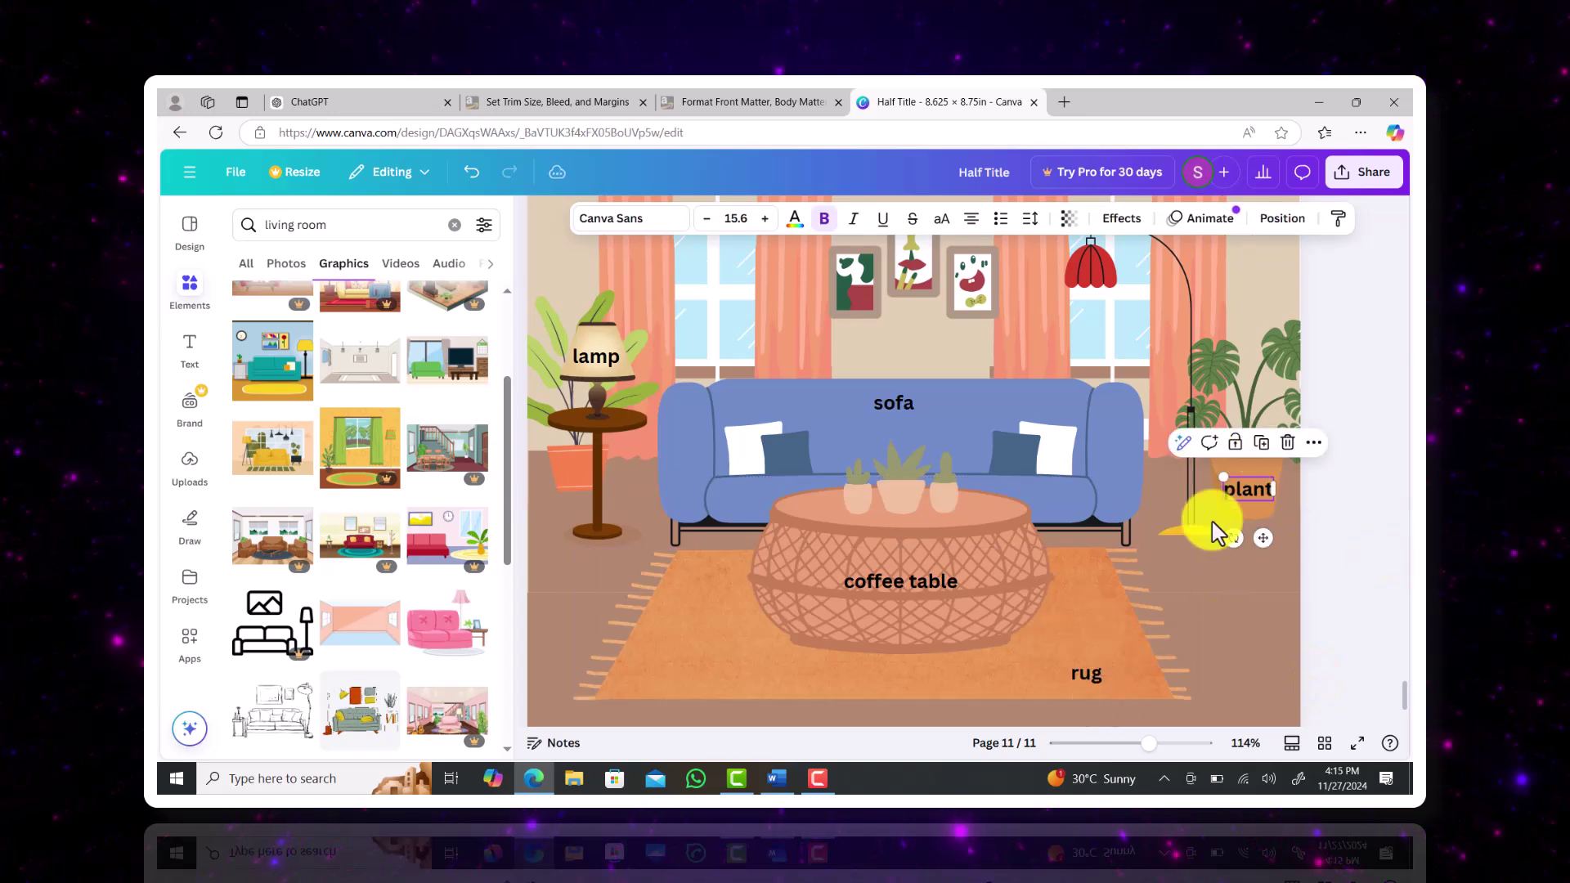
left_click_drag(1263, 537, 765, 617)
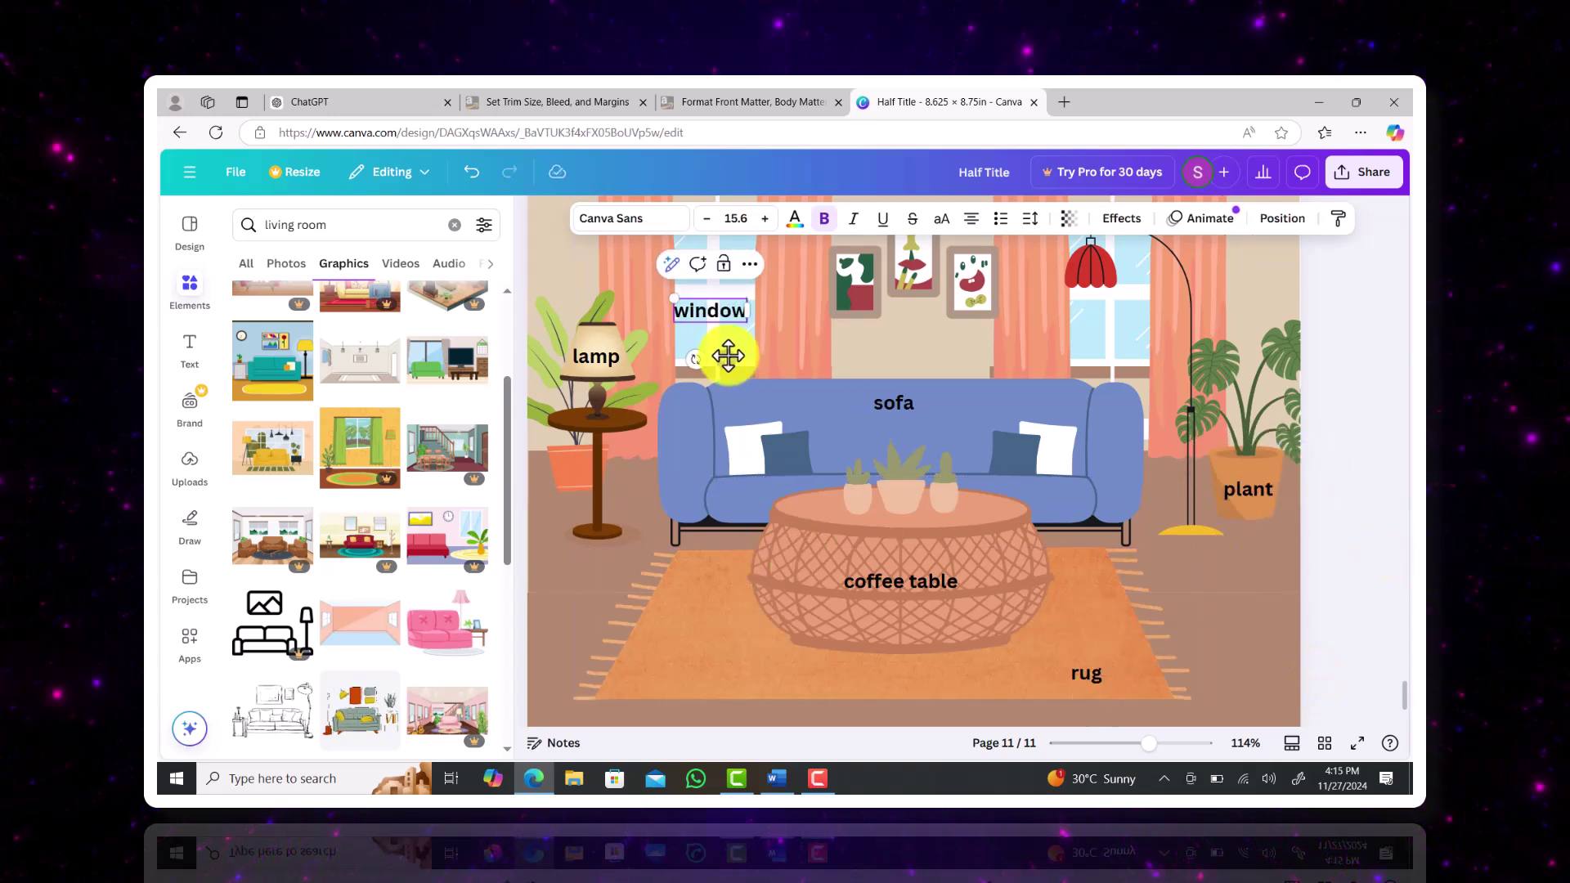
left_click_drag(729, 356, 734, 357)
left_click(603, 606)
- Copy the "Kitchen" heading to the upper left of page 11 and change its text to "Living Room"
scroll(602, 606, "up", 3)
scroll(634, 278, "down", 4)
scroll(619, 237, "up", 6)
left_click(619, 235)
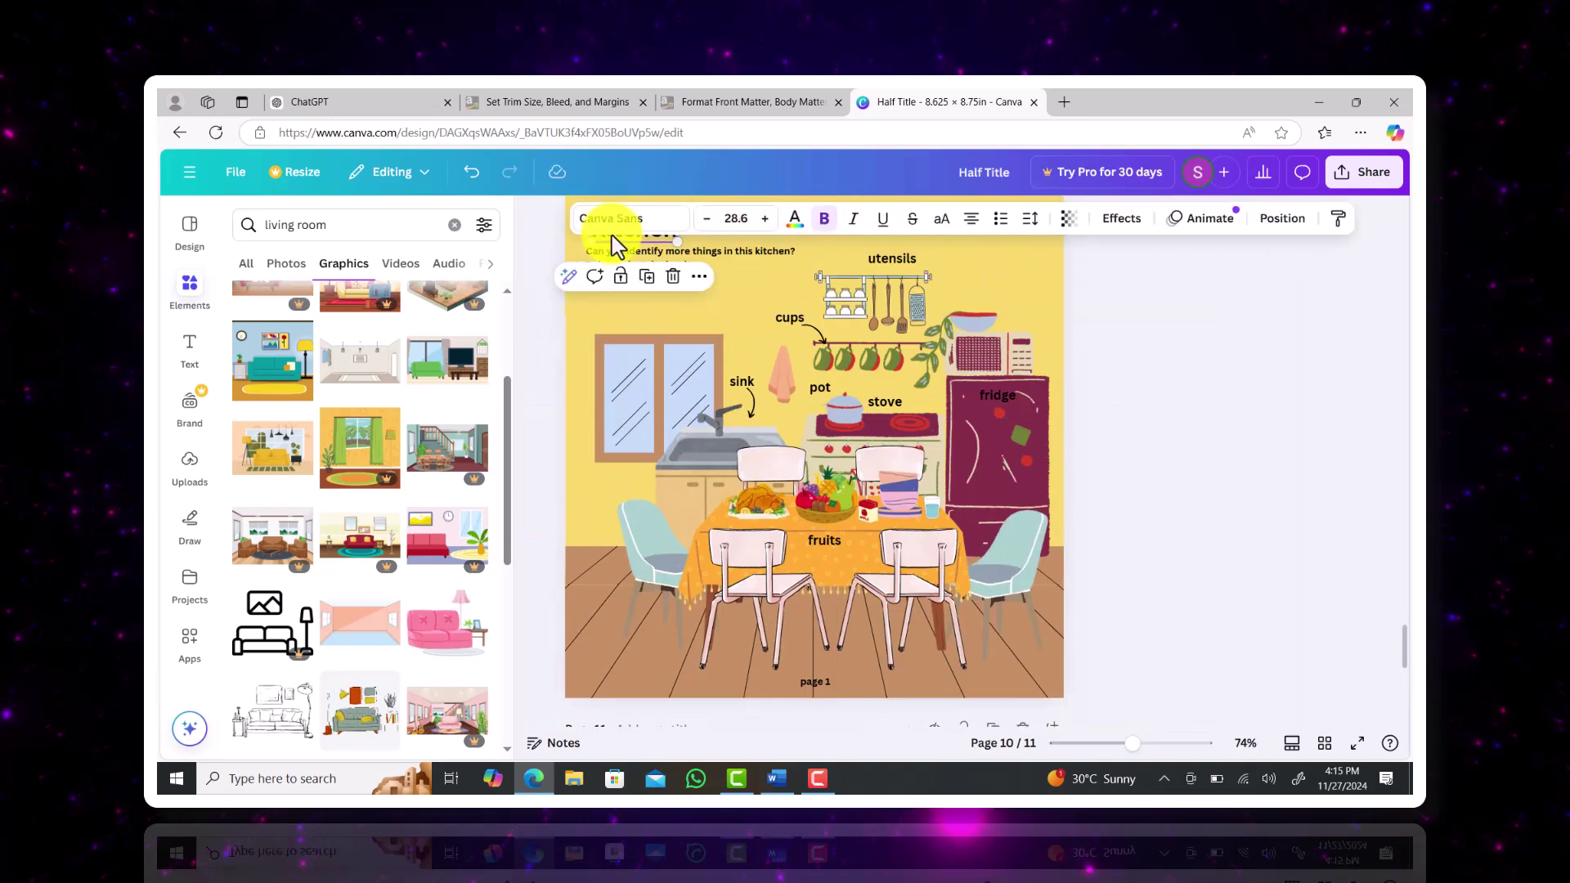
left_click_drag(639, 242, 649, 251)
left_click_drag(683, 785, 972, 502)
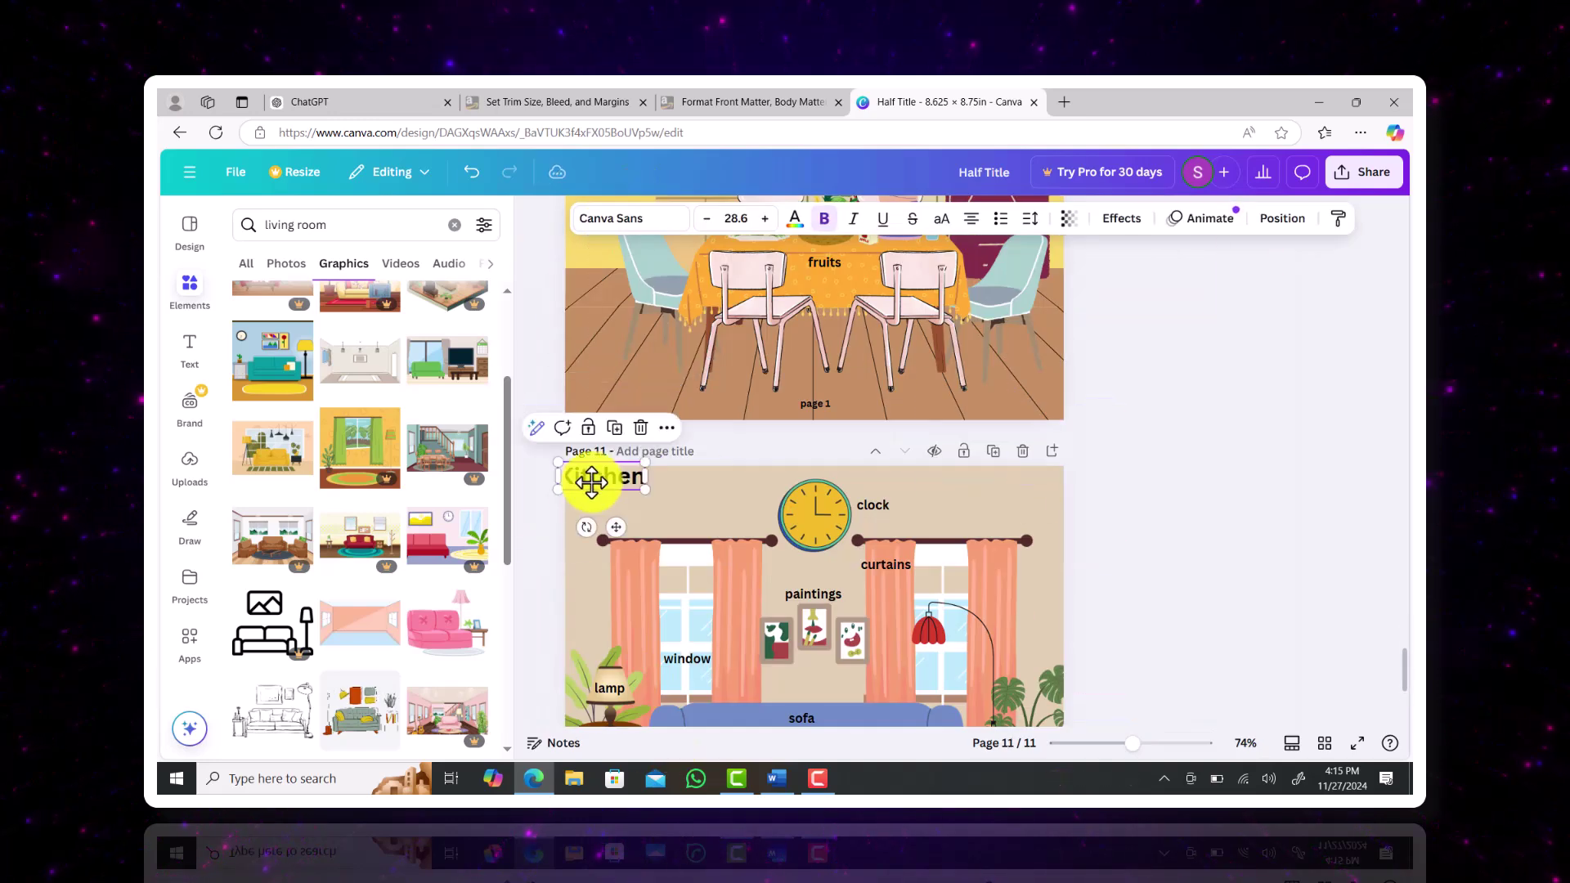
type("Room")
left_click(554, 497)
- Add the size 12 question "Can you spot some things found in the living room?" under the Living Room heading and widen its box
scroll(564, 491, "up", 3)
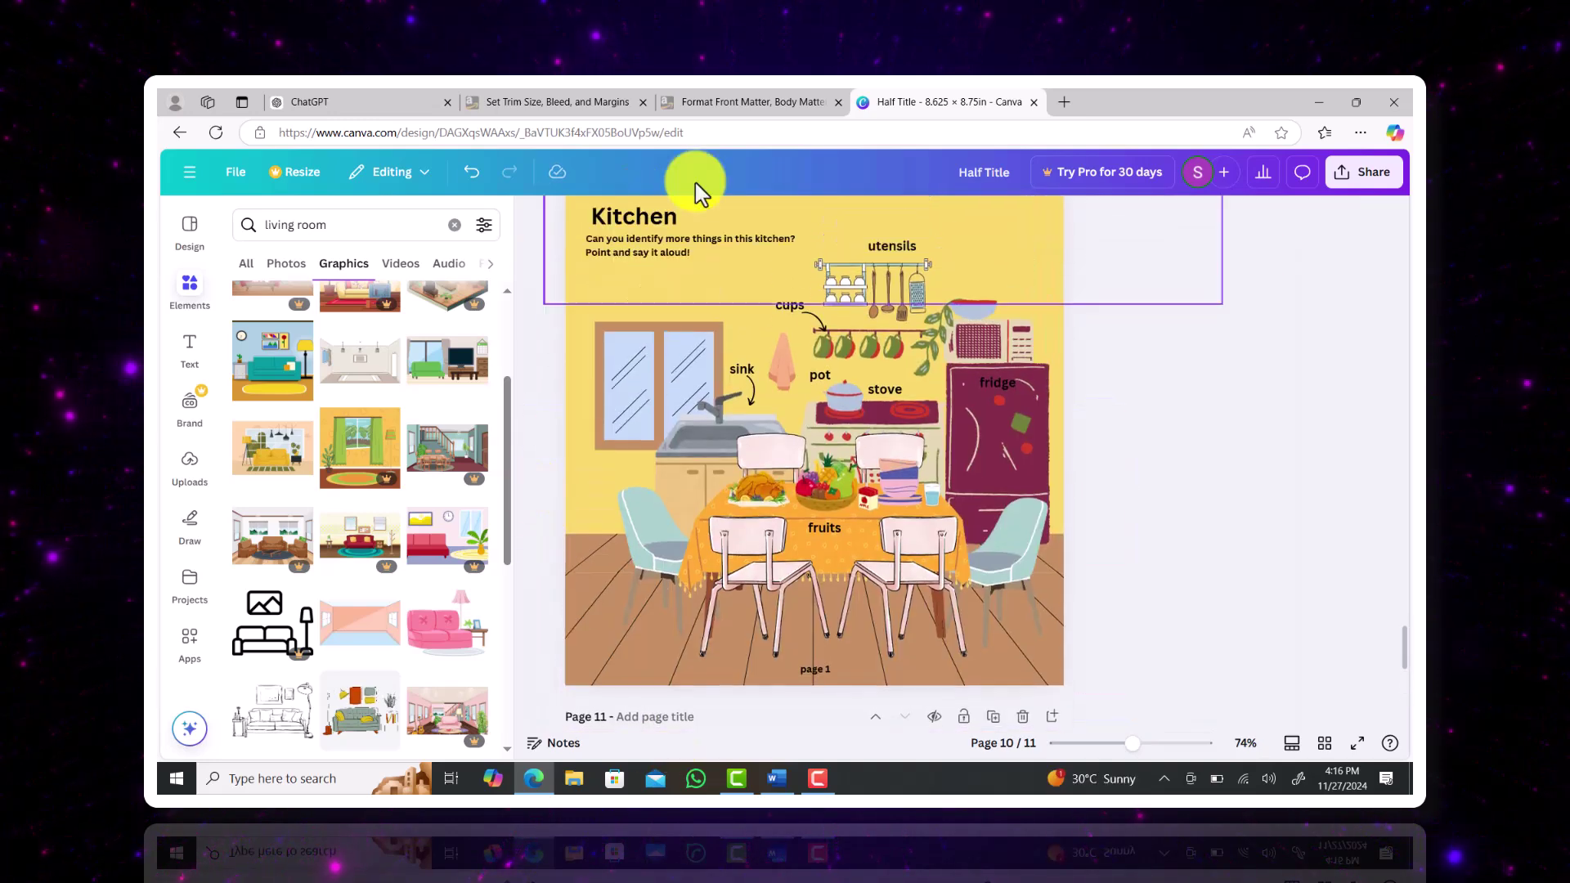
left_click(641, 249)
left_click(190, 350)
scroll(596, 483, "down", 4)
left_click(366, 270)
left_click_drag(815, 278, 625, 430)
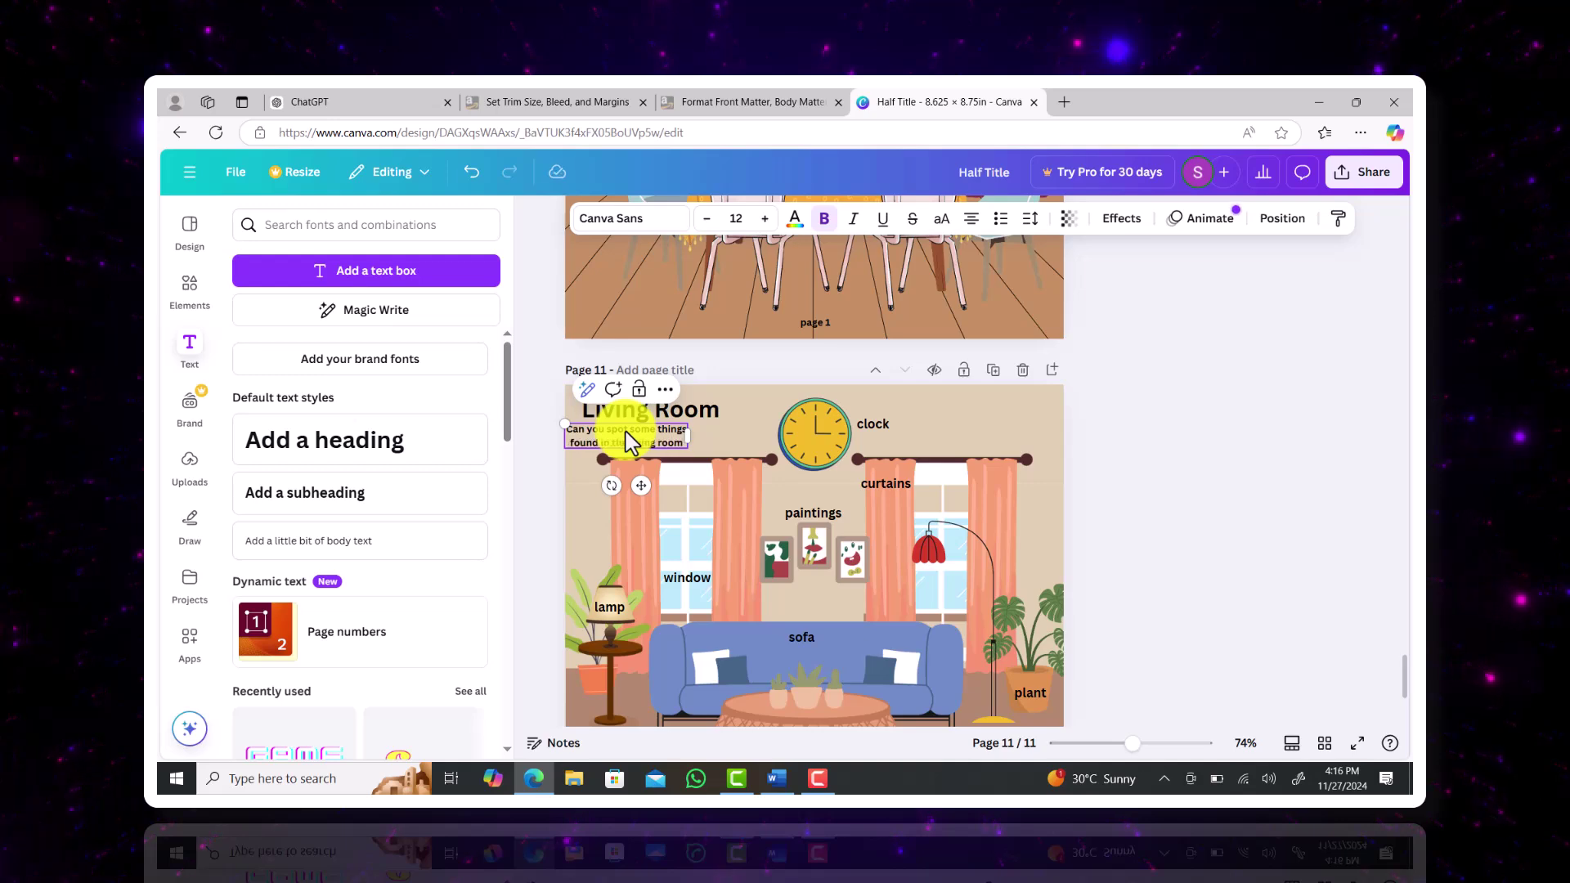
left_click_drag(688, 435, 760, 436)
- Paste a copy of the page number at the bottom centre of the living room page and change it to "page 2"
scroll(1216, 533, "down", 2)
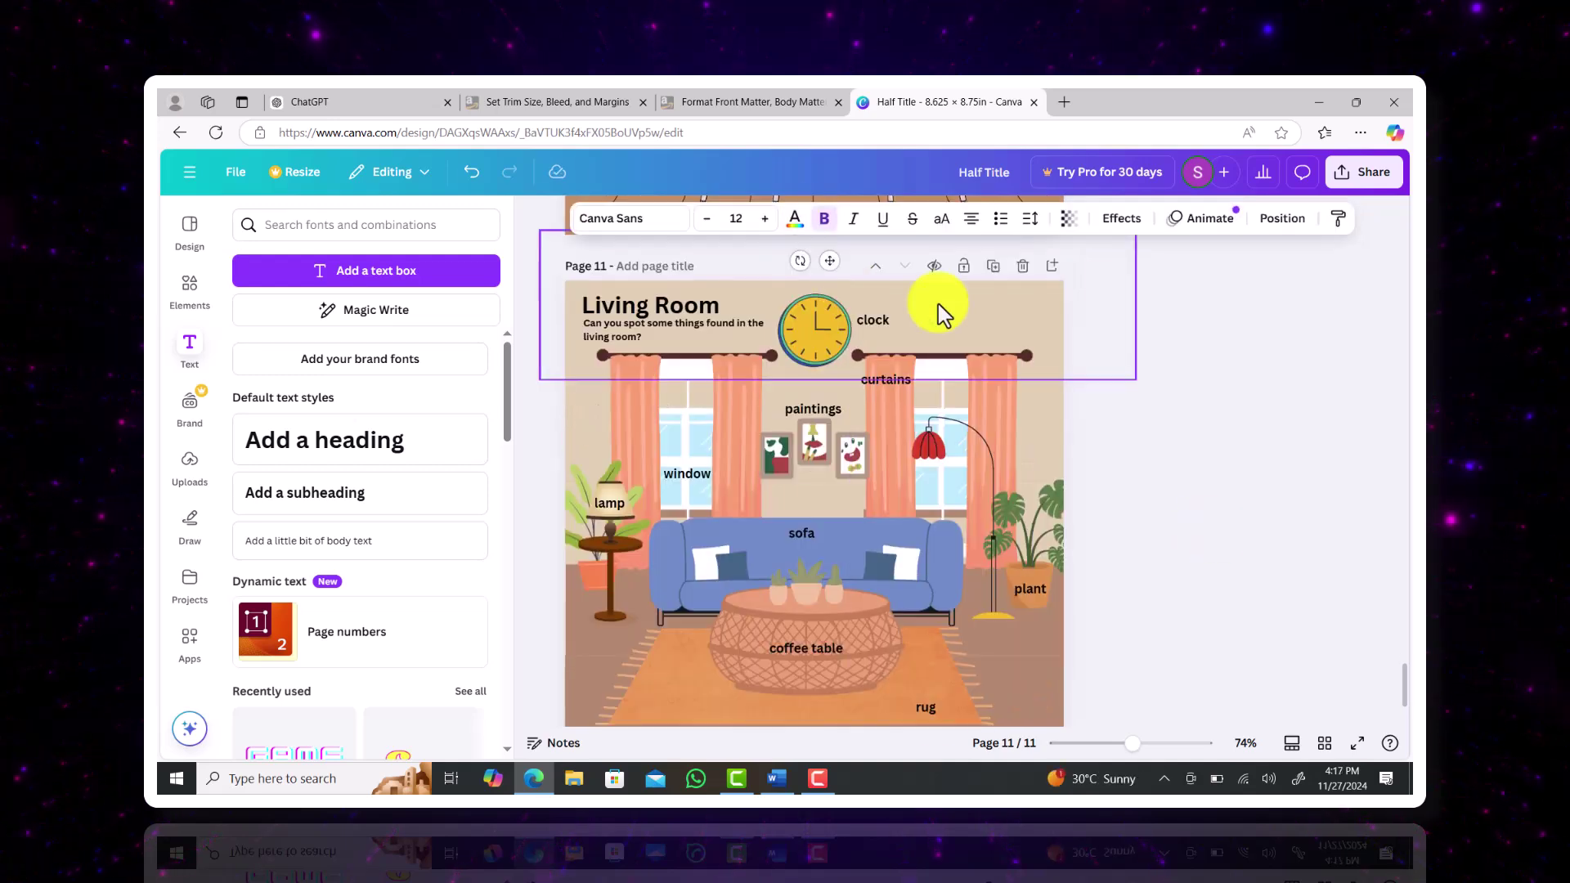
key("ctrl+v")
left_click_drag(828, 769, 866, 661)
type("2")
left_click(1198, 652)
scroll(1150, 394, "up", 3)
scroll(1151, 394, "down", 3)
scroll(1151, 394, "up", 3)
scroll(1151, 394, "down", 4)
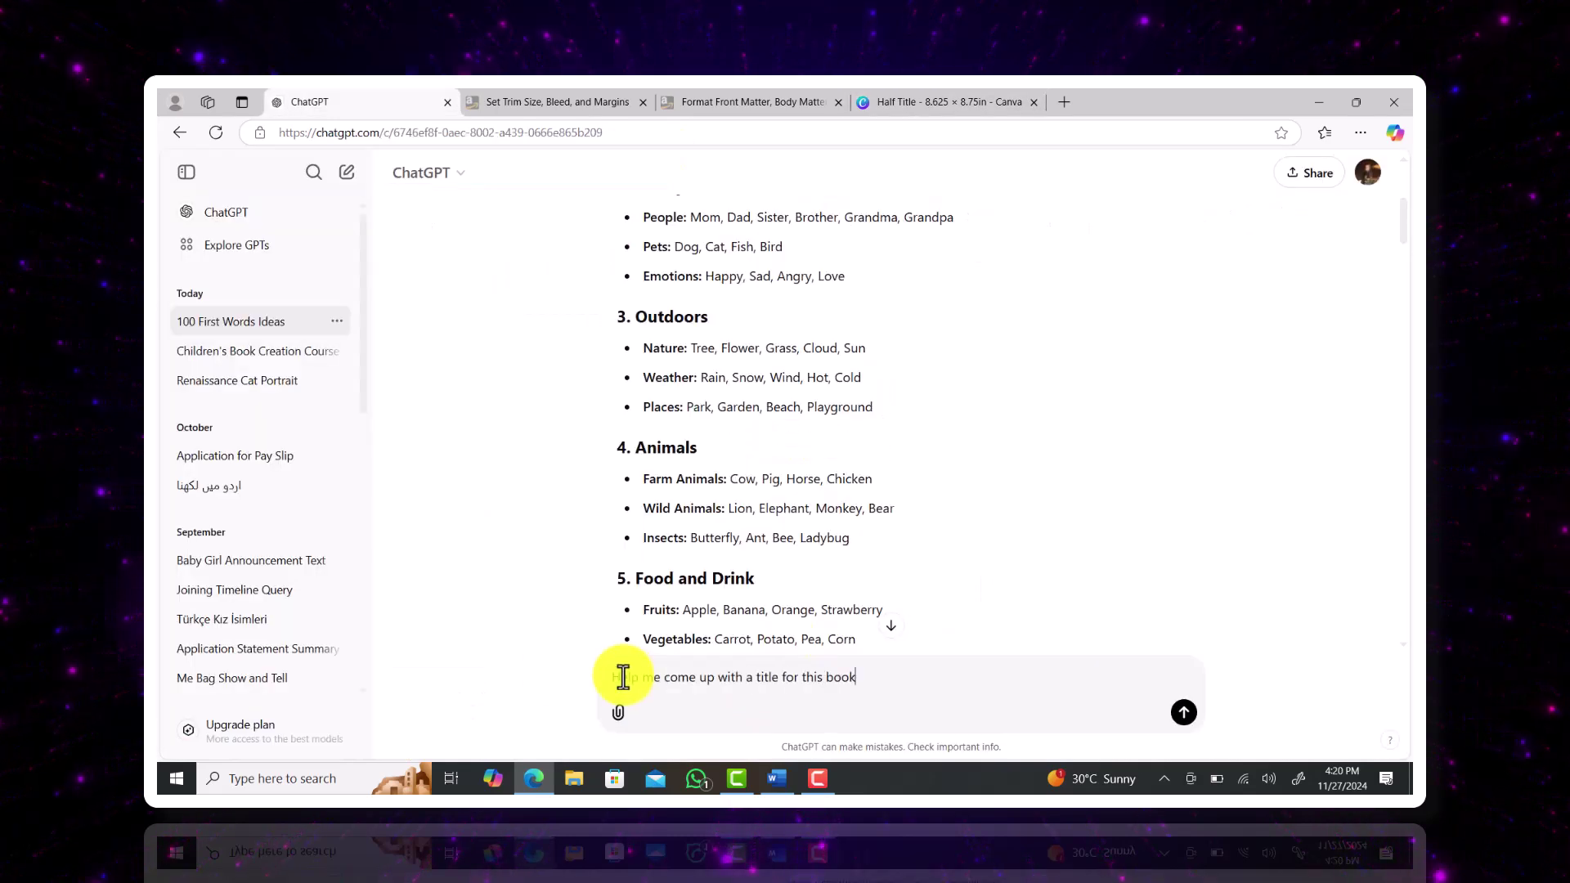
- Ask ChatGPT for help with a book title and replace page 1's title in Canva with its suggestion "Little Learner's 100 Words"
key("Return")
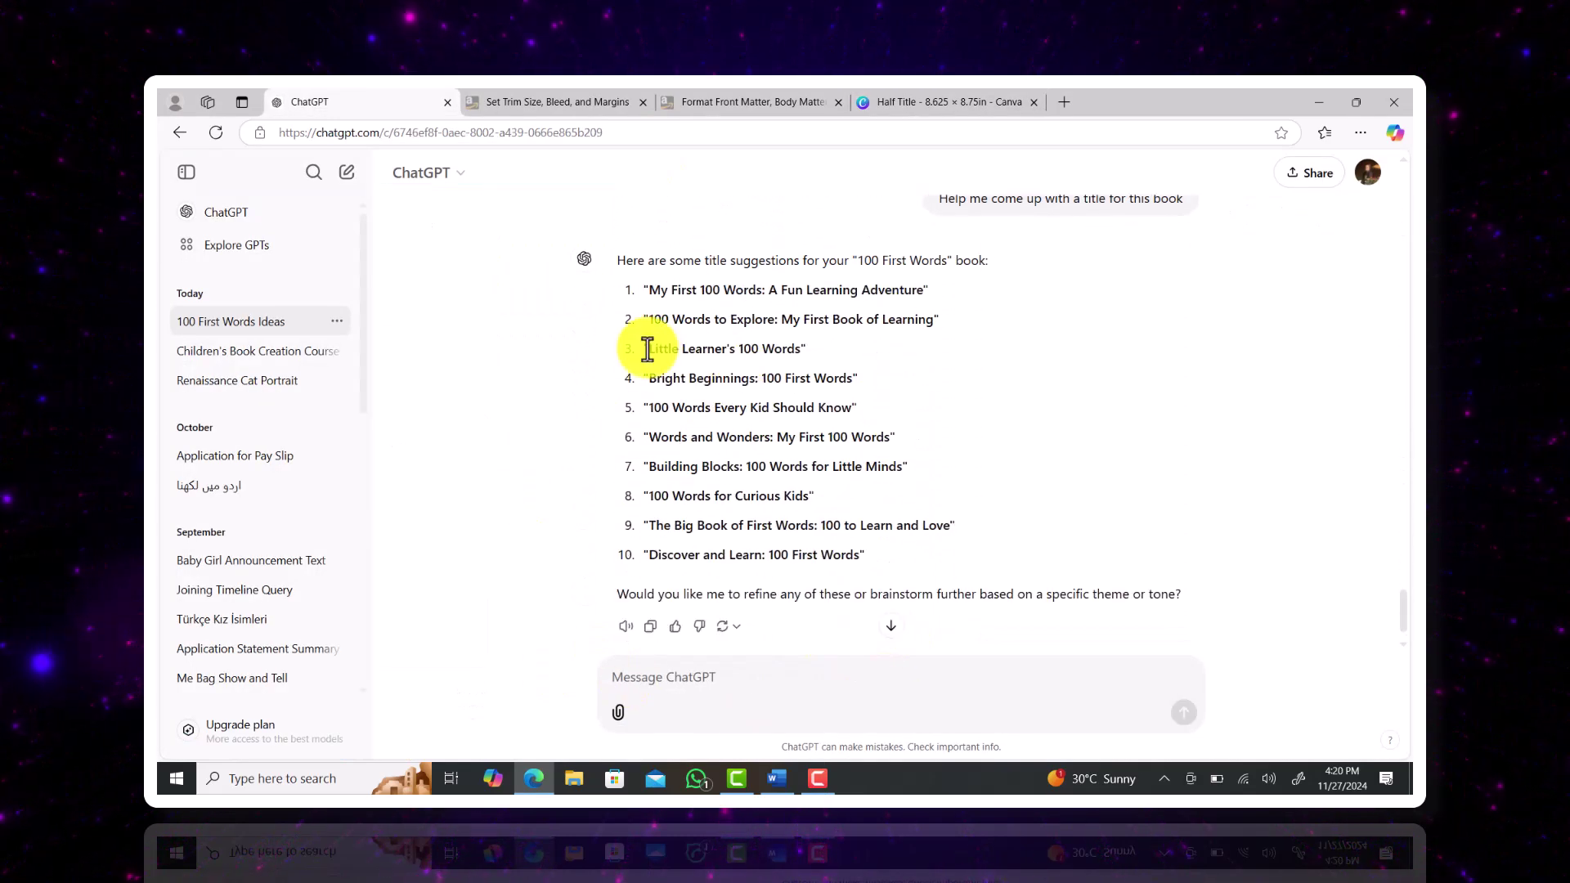
left_click_drag(647, 348, 798, 368)
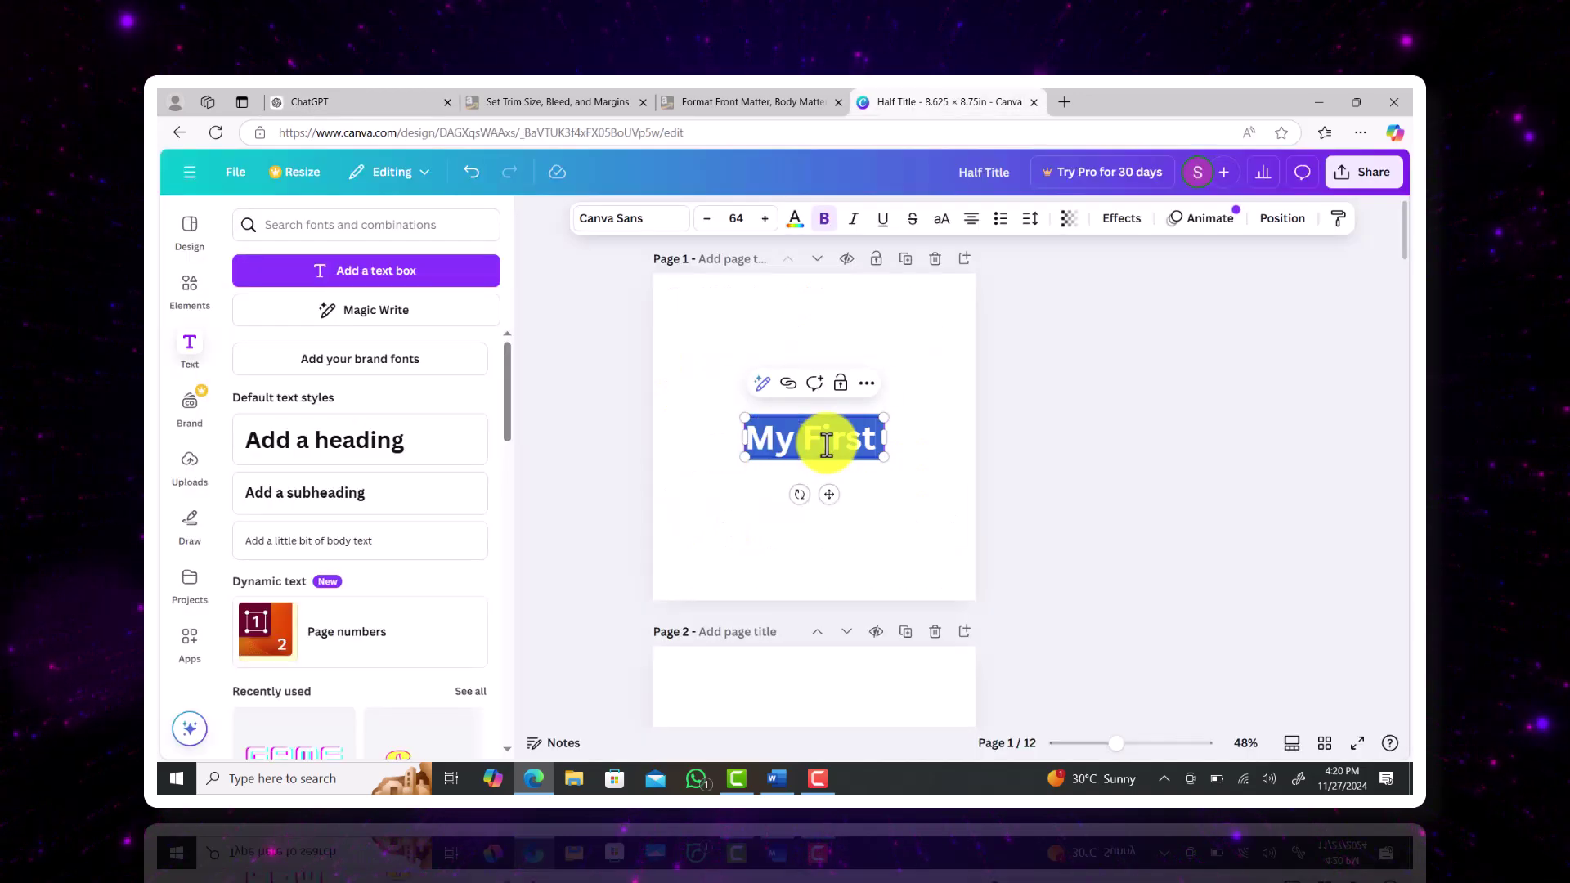
type("\"Little Learner's 100 Words\"")
left_click(1023, 550)
- Adjust the width and position of the title's text box on page 1
left_click(935, 442)
left_click_drag(936, 442, 882, 438)
left_click_drag(820, 481, 834, 481)
left_click(1052, 552)
left_click(842, 418)
left_click_drag(896, 416, 933, 416)
left_click_drag(734, 405, 697, 405)
left_click(728, 488)
- Remove the quotation marks around the page 1 title and move the title slightly lower on the page
left_click(908, 404)
key("BackSpace")
left_click(710, 409)
key("BackSpace")
left_click(736, 489)
left_click_drag(838, 409, 839, 434)
left_click(1080, 558)
- Copy the title from page 1 and paste it over the title text on page 3
scroll(1079, 559, "down", 6)
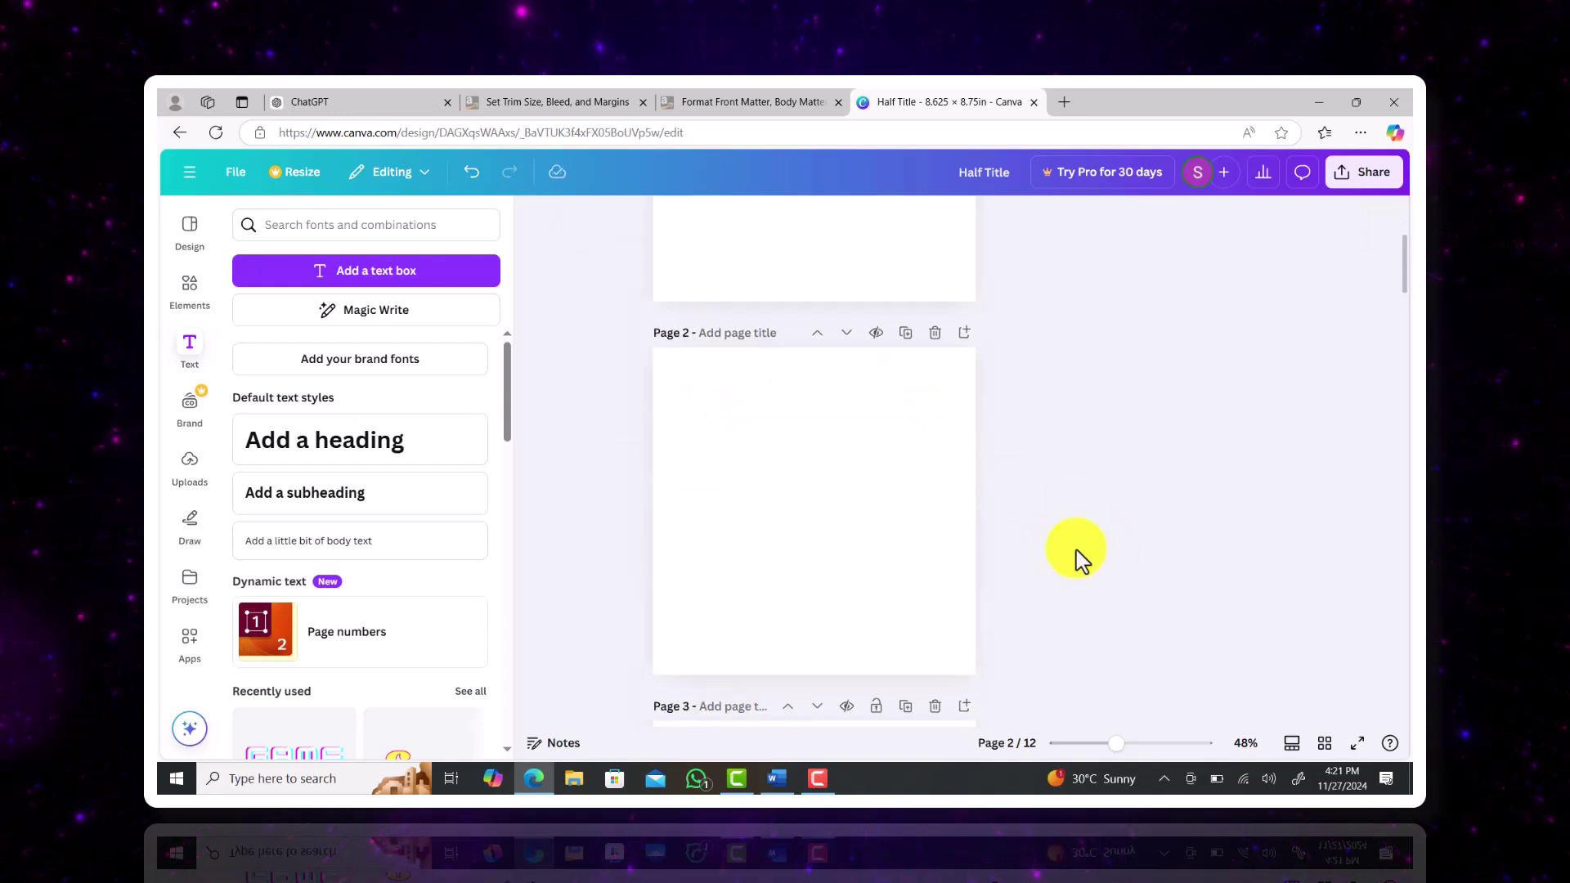
scroll(1080, 559, "up", 7)
left_click(856, 422)
triple_click(833, 430)
key("ctrl+c")
scroll(831, 431, "down", 9)
triple_click(829, 479)
key("ctrl+v")
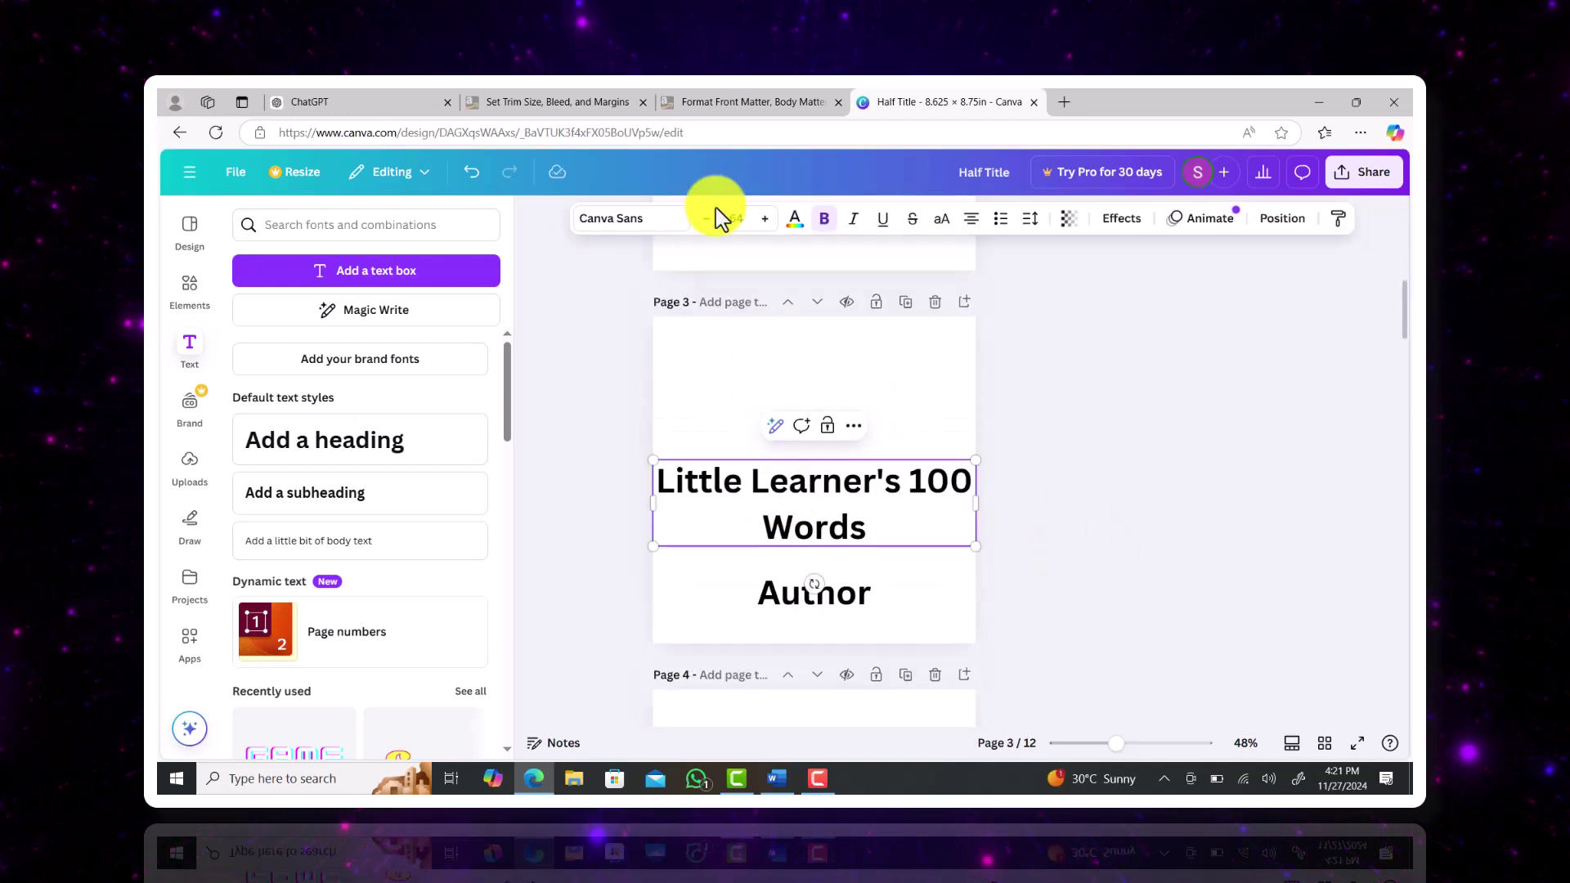
- Set page 3's title to size 32 and open the font choices for the "Explore a wide range of vocabulary through pictures" subtitle
left_click(736, 218)
type("32")
left_click(1039, 495)
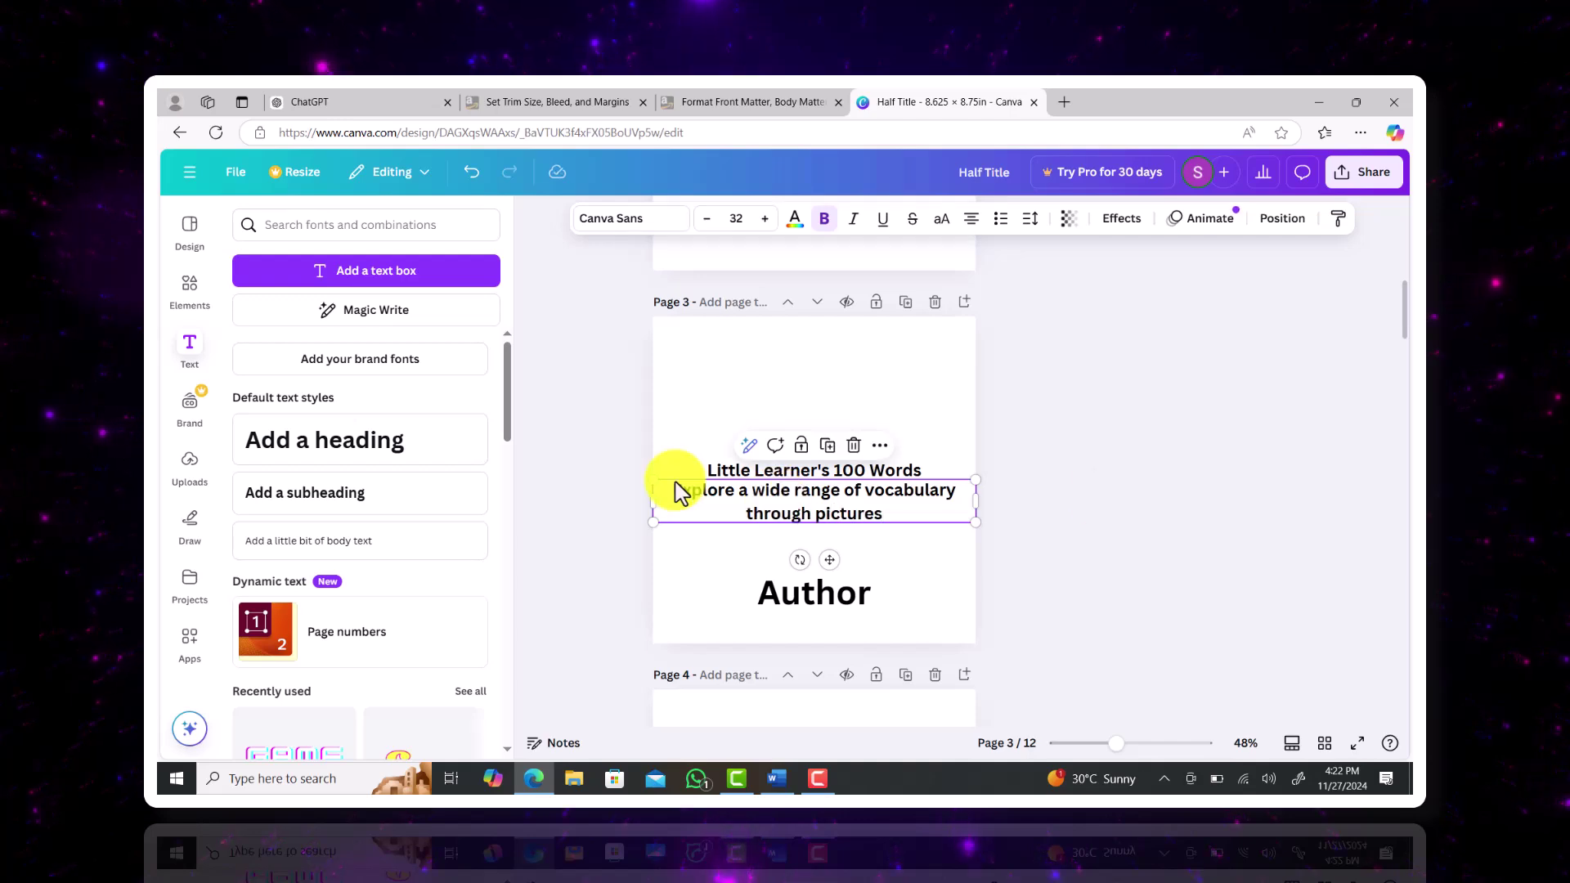
left_click(633, 217)
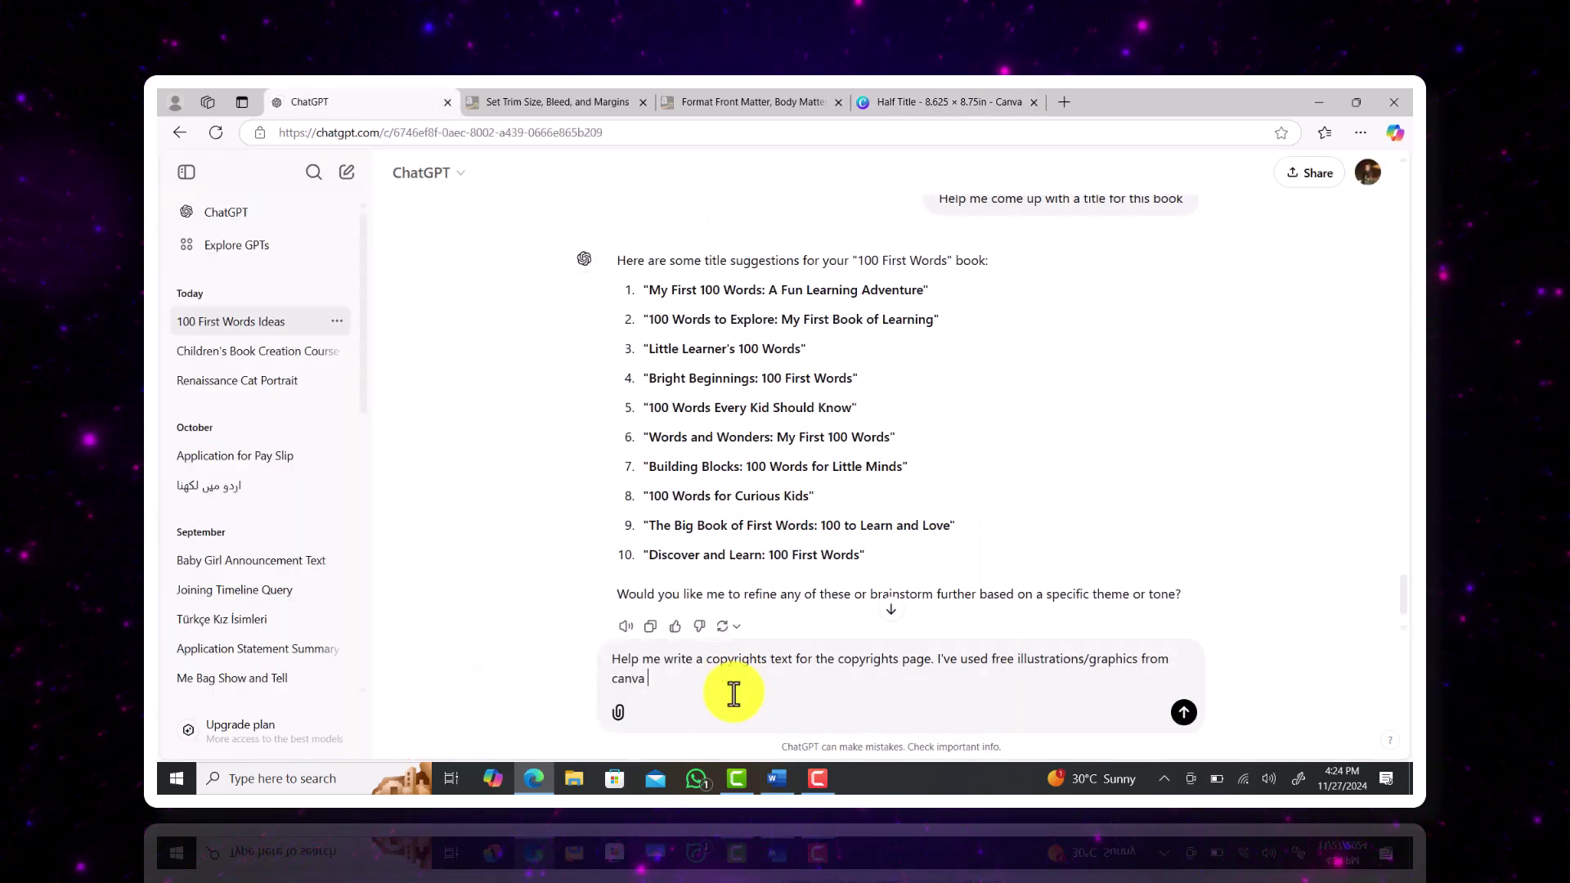
- Have ChatGPT write a copyright text mentioning the free Canva graphics and paste it over page 4's "Copyrights" placeholder in Canva
key("Return")
left_click_drag(957, 595, 616, 392)
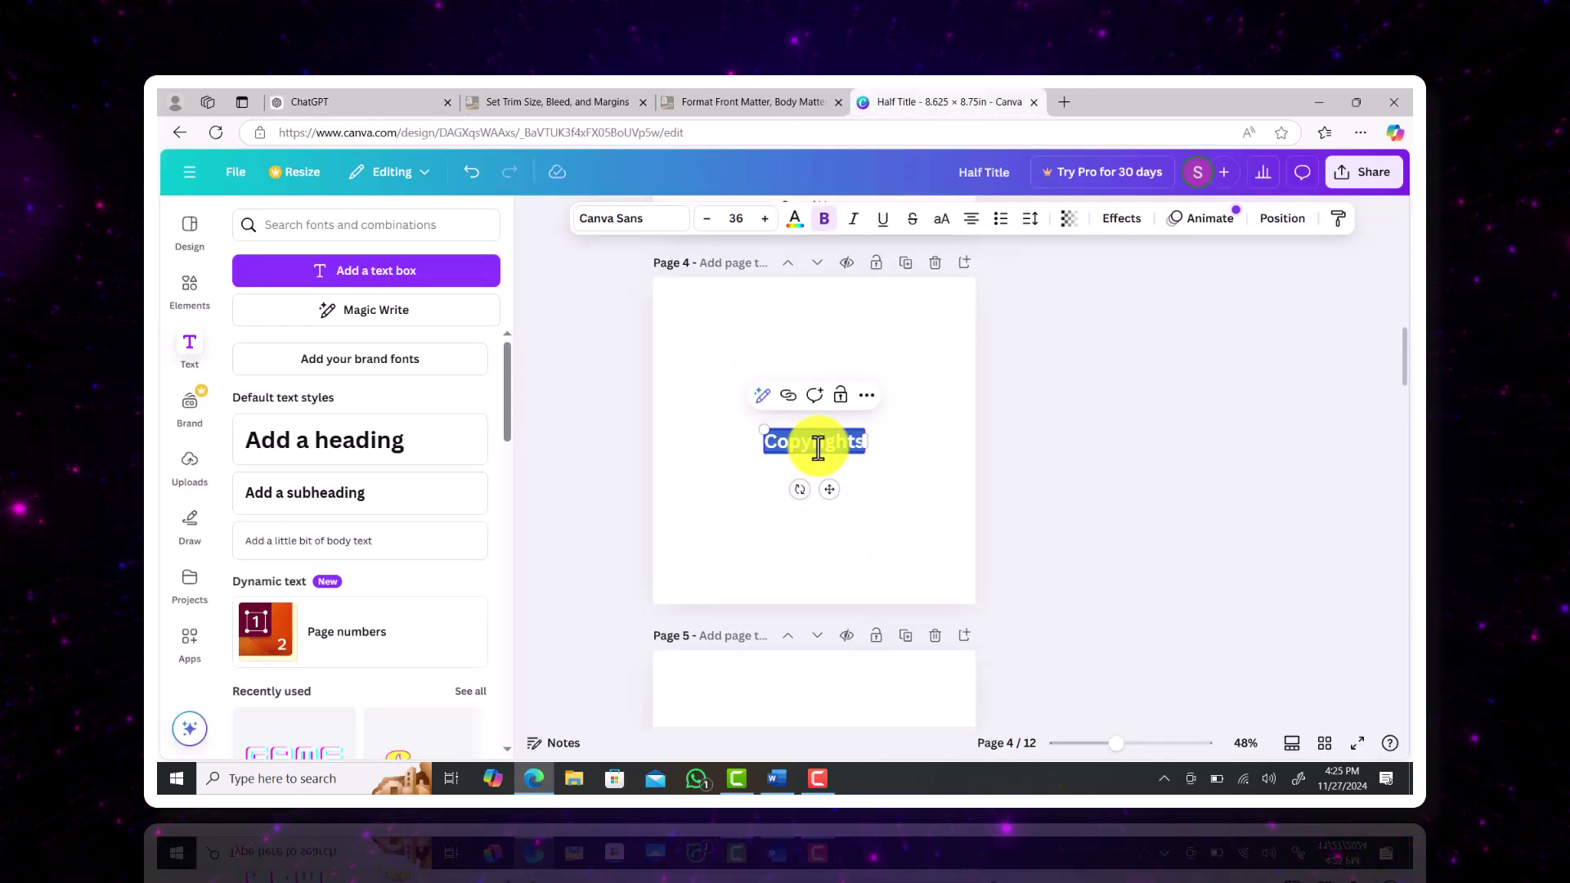
key("ctrl+v")
- Set the copyright text to size 12, left-align it, and narrow and reposition its box on page 4
left_click(736, 218)
left_click(747, 449)
left_click(739, 219)
left_click(716, 358)
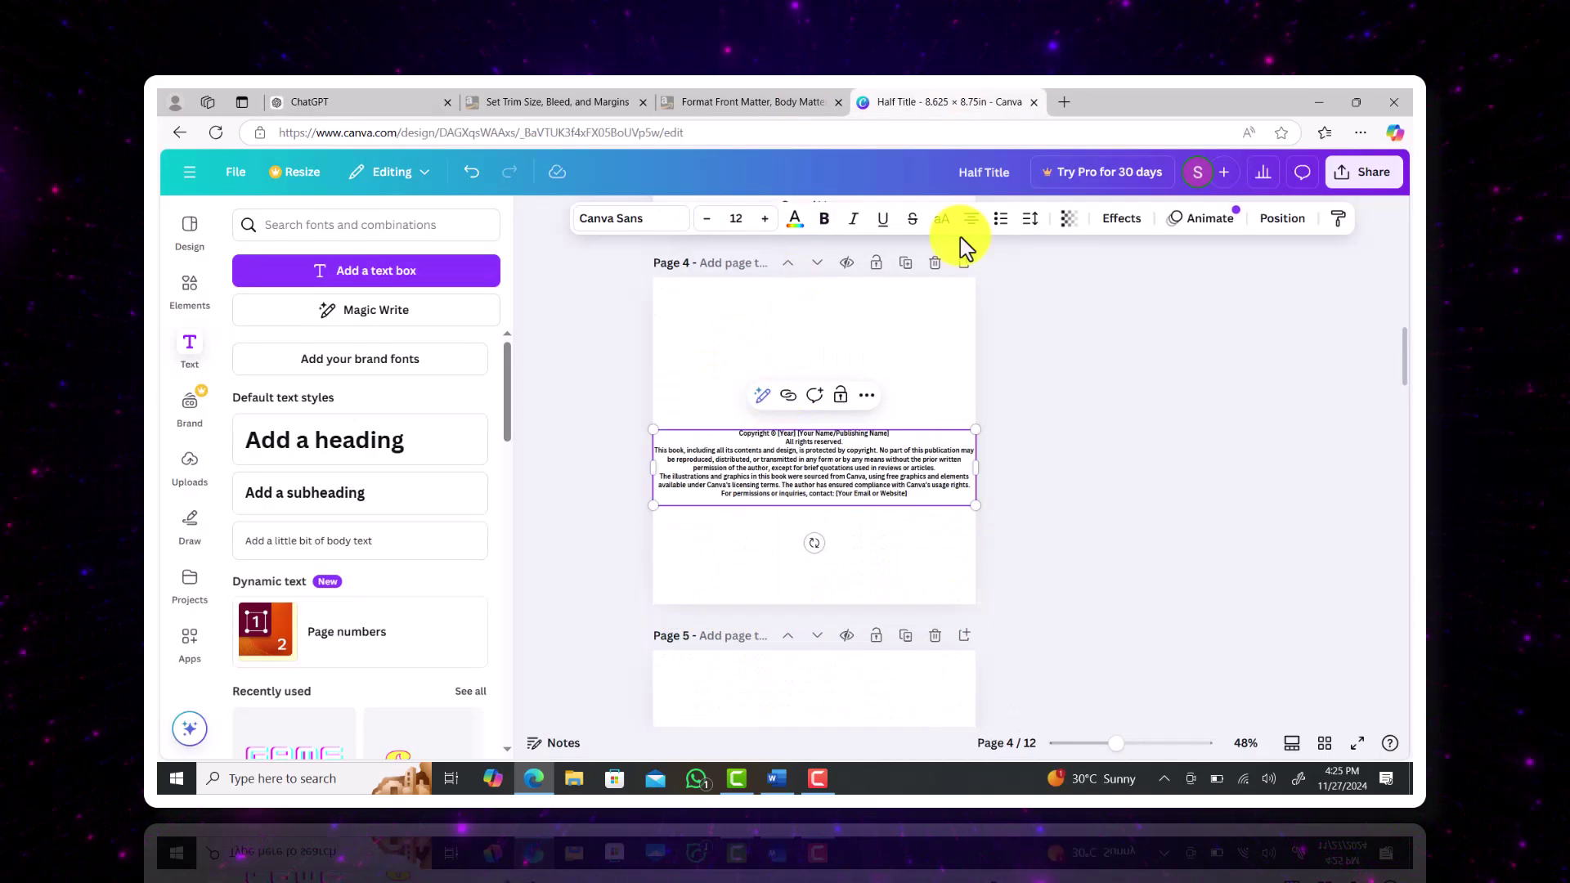
left_click(971, 220)
left_click_drag(978, 469, 908, 476)
left_click_drag(738, 475, 791, 532)
- Change the copyright text's font to a thin handwriting-style font
left_click(630, 219)
scroll(409, 507, "down", 15)
left_click(343, 414)
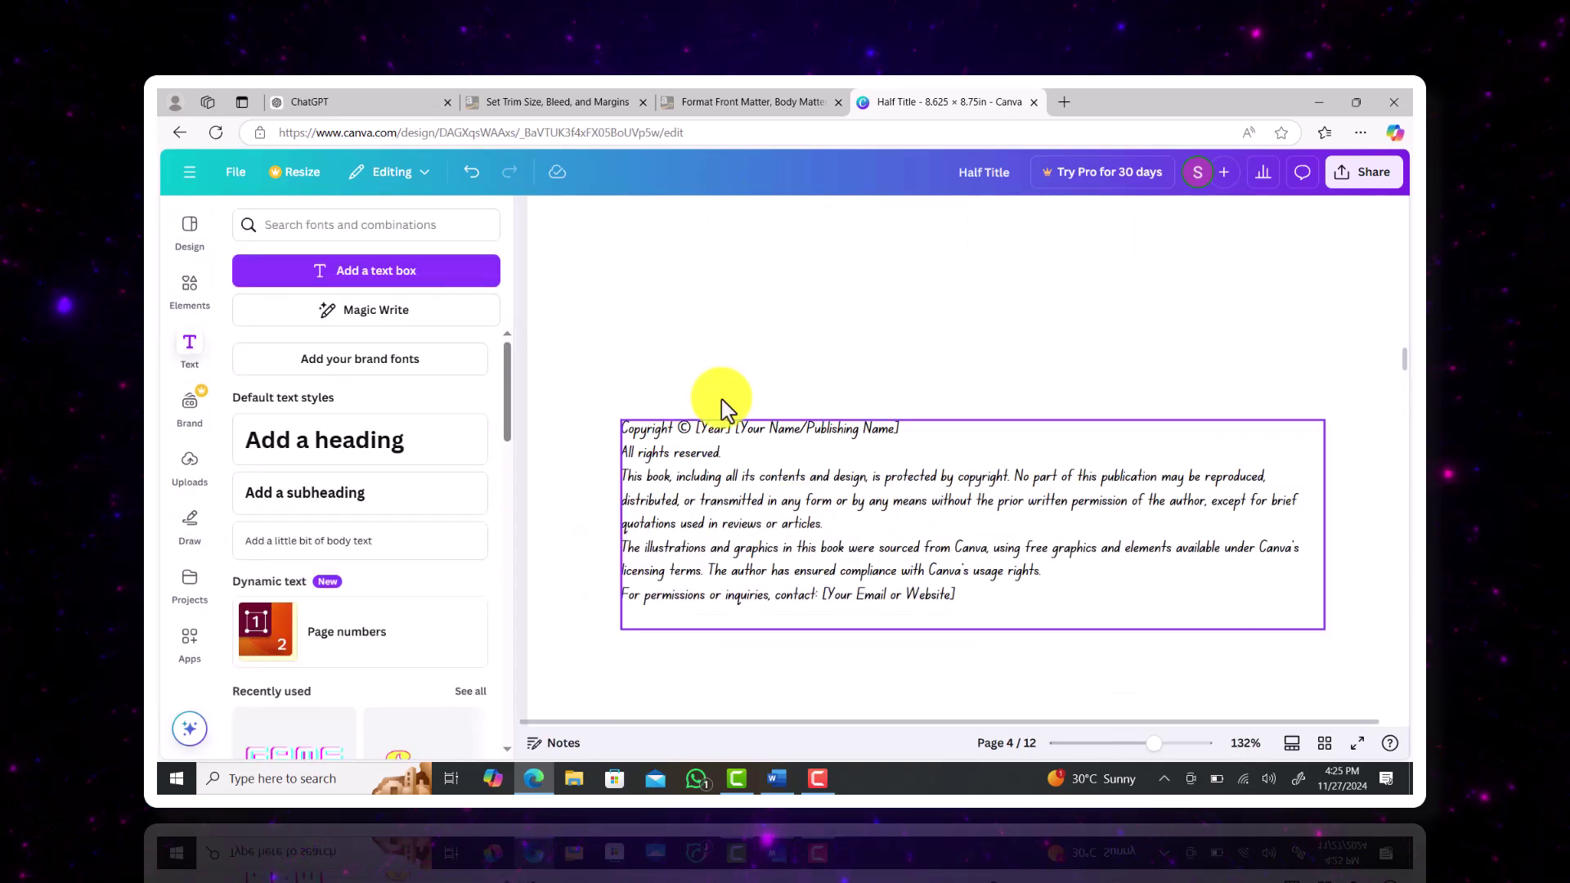
- Set the year in page 4's copyright line to 2024 and delete the "Publishing Name" part of its placeholder
double_click(668, 462)
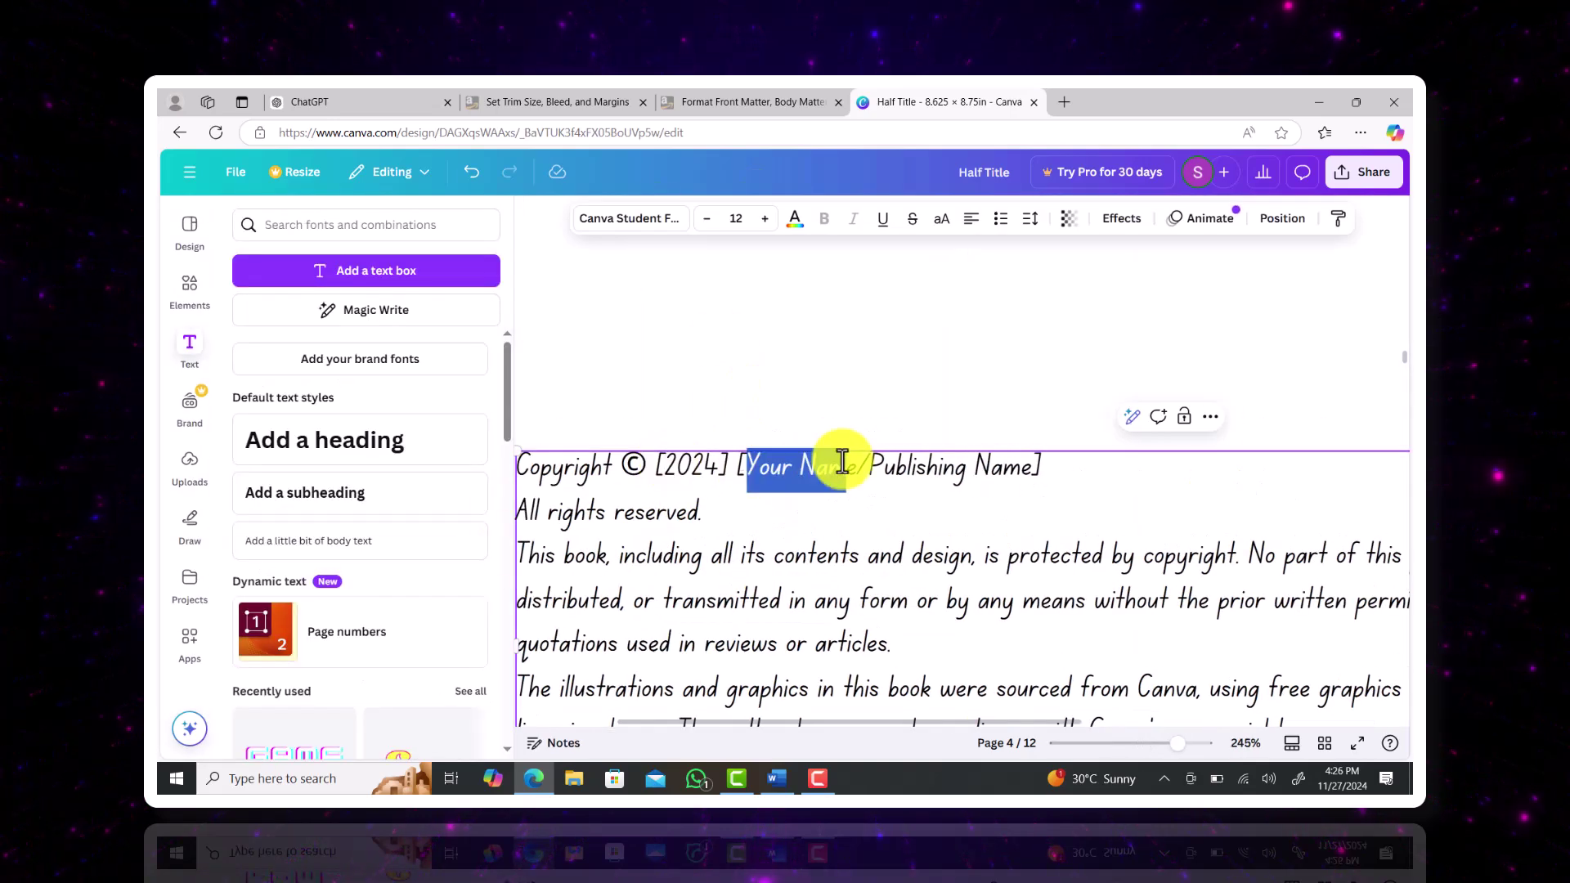
left_click(1049, 464)
key("BackSpace")
key("BackSpace")
key("BackSpace")
key("BackSpace")
key("BackSpace")
key("BackSpace")
key("BackSpace")
key("BackSpace")
key("BackSpace")
key("BackSpace")
key("BackSpace")
key("BackSpace")
key("BackSpace")
key("BackSpace")
key("BackSpace")
key("BackSpace")
- Replace page 5's "Dedications" placeholder with a dedication to the author's daughters in Canva Student Font, size 18
scroll(791, 526, "down", 2)
scroll(938, 528, "down", 3)
scroll(1055, 572, "right", 2)
scroll(981, 531, "left", 1)
scroll(858, 511, "down", 1)
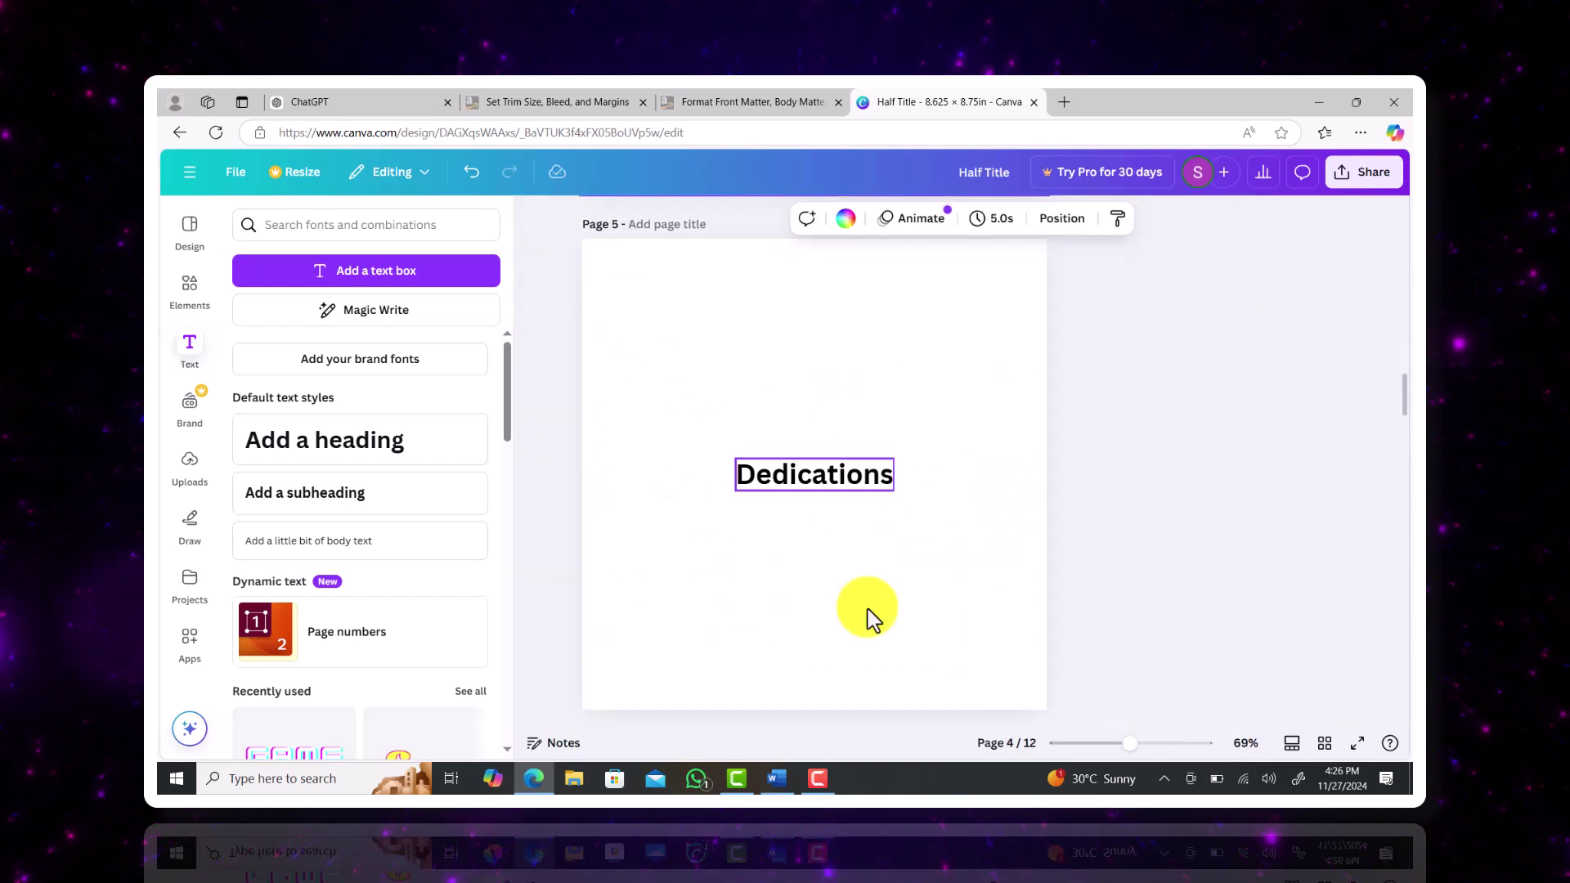
double_click(822, 520)
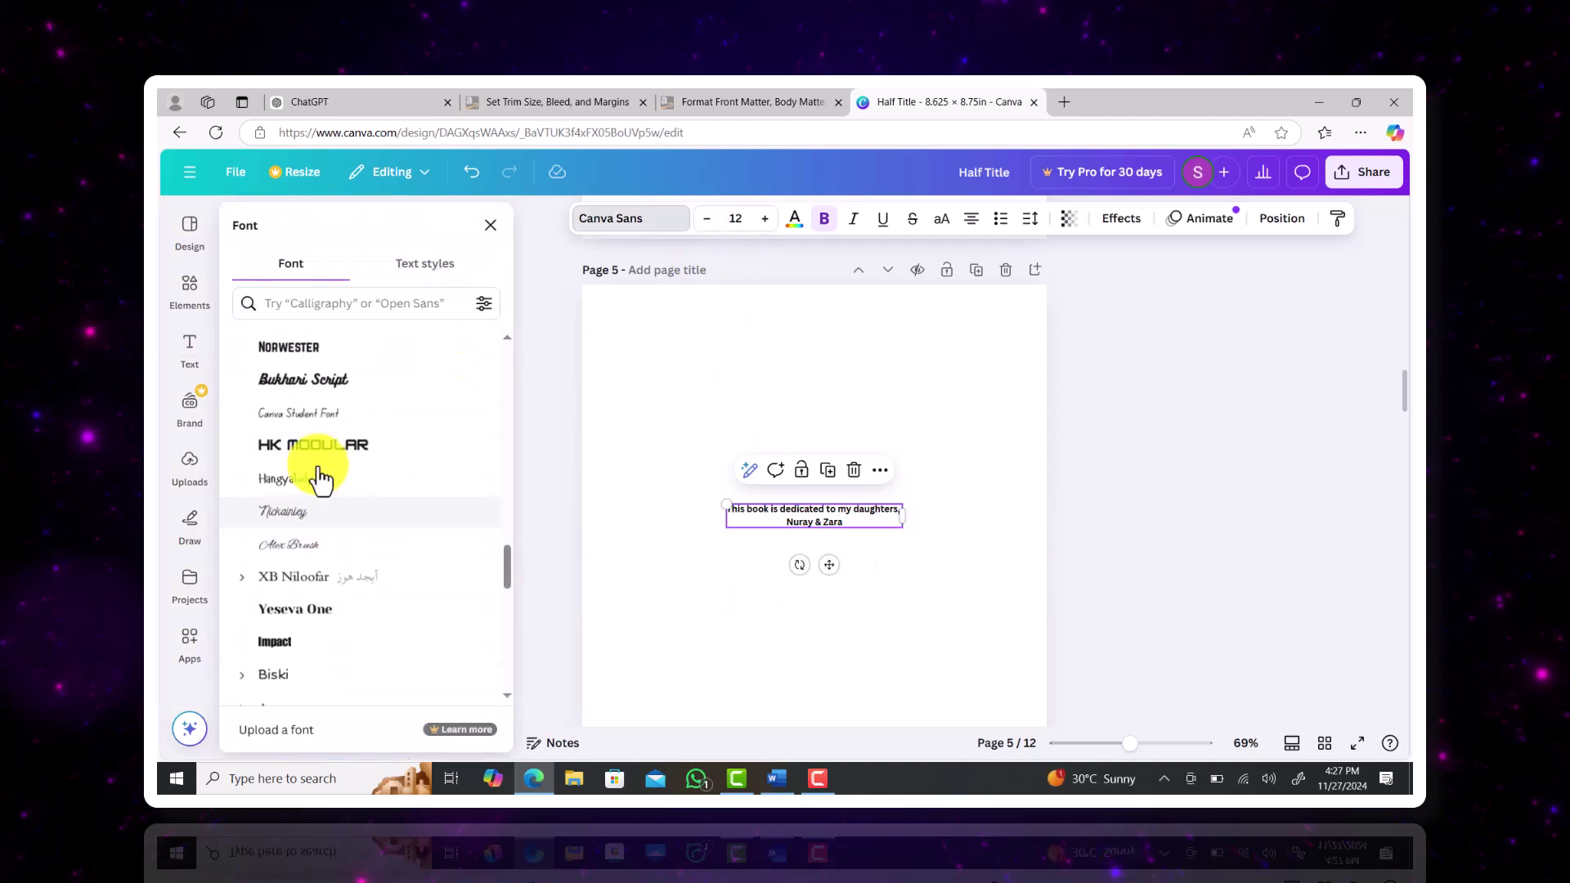
left_click(303, 409)
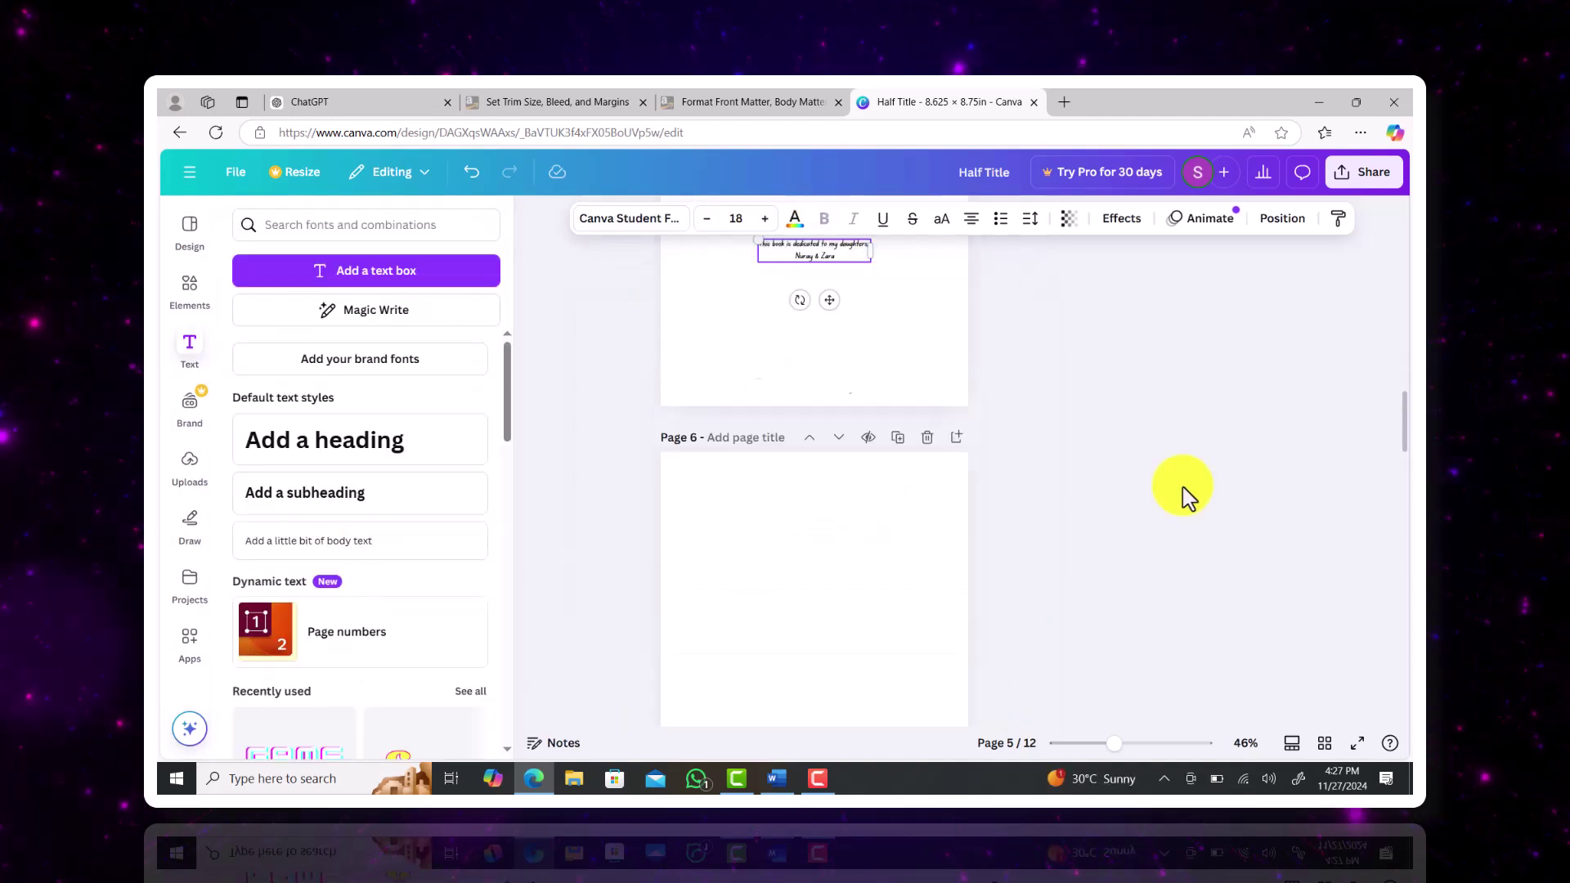
- Search the design templates for a table layout to use on page 7
scroll(818, 352, "down", 5)
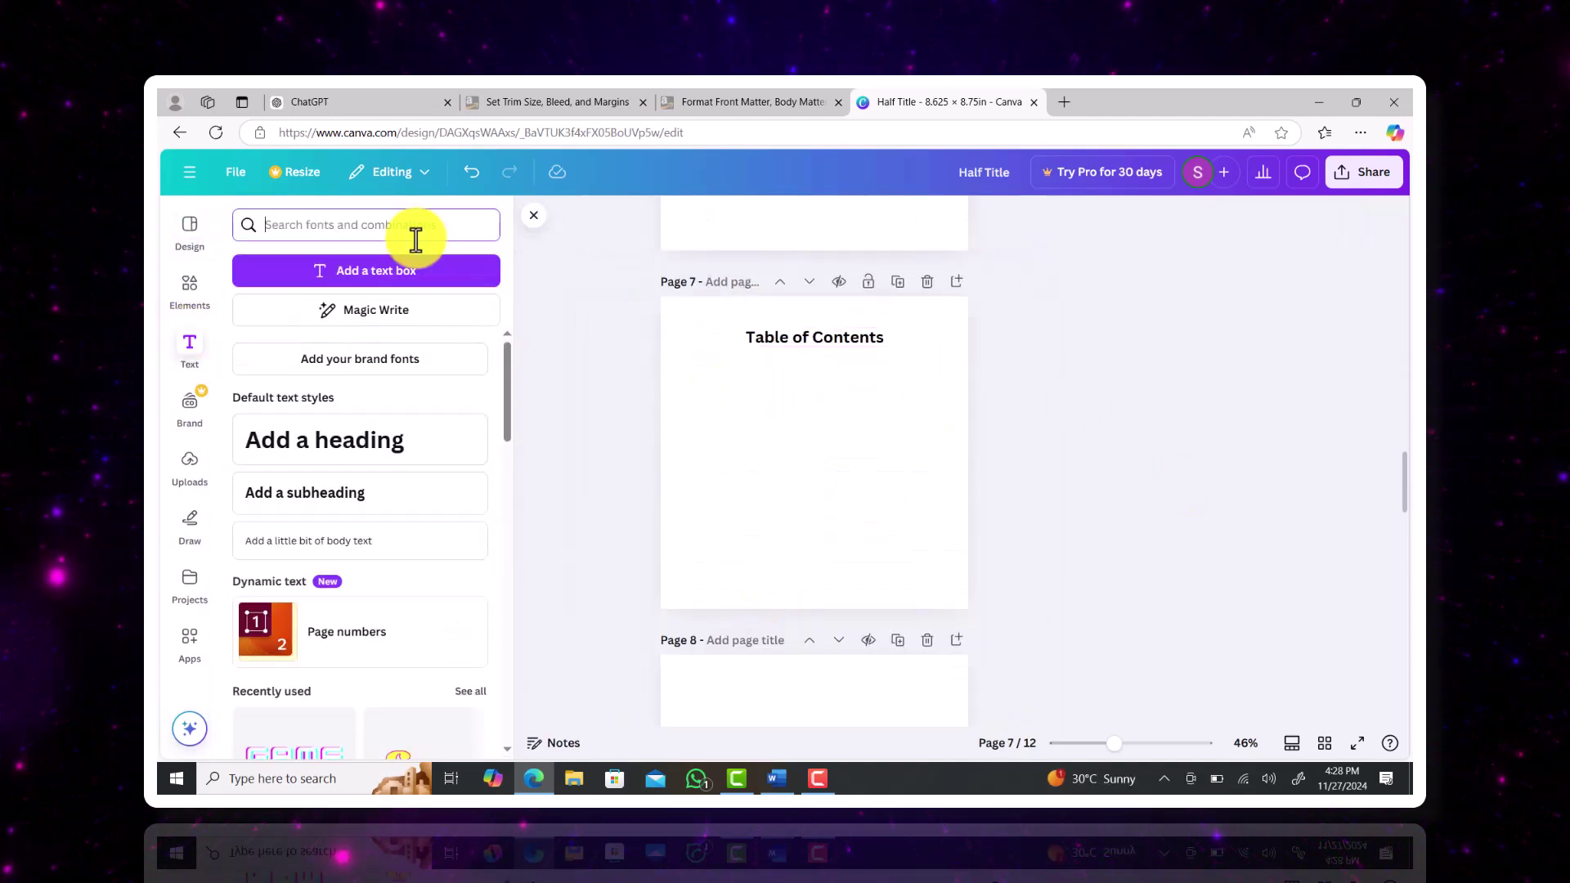
left_click(193, 292)
mouse_move(505, 368)
left_mouse_down()
mouse_move(507, 458)
mouse_move(480, 364)
left_mouse_up()
left_click(190, 233)
left_click(385, 224)
type("tabl")
left_click(323, 291)
left_click(379, 312)
left_click(455, 225)
- Add a text box reading "Subject" below the Table of Contents title on page 7
left_click(190, 350)
left_click(366, 270)
left_click_drag(827, 496, 750, 410)
scroll(750, 410, "up", 4)
type("Subject")
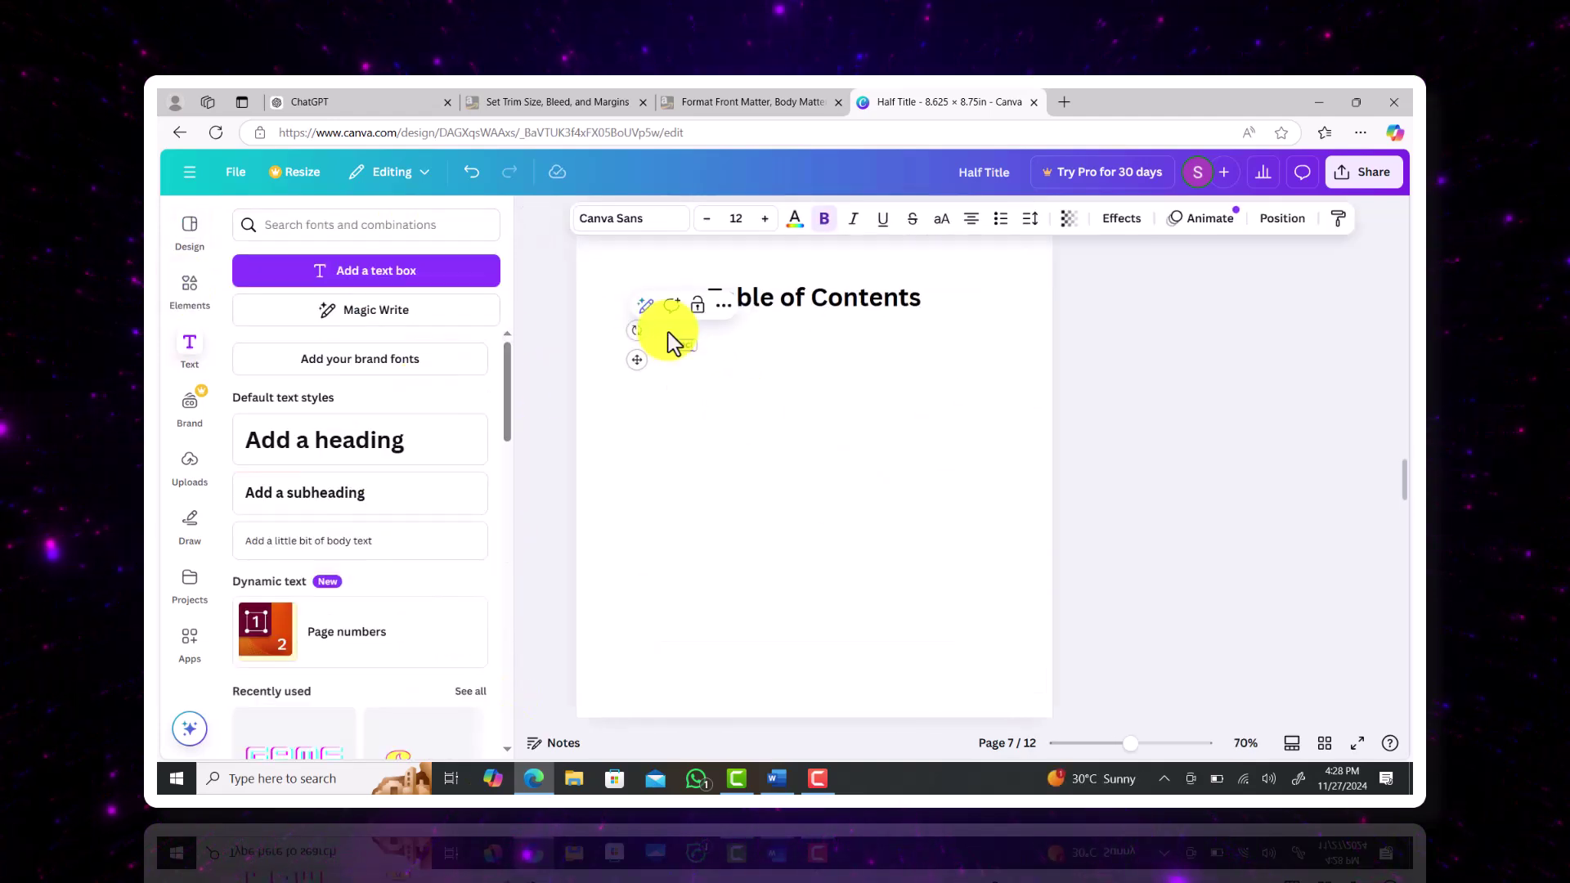
- Move the small text to the page's left margin under the title and reword it as "Section 1: At Home"
left_click_drag(641, 339, 609, 331)
left_click(617, 346)
type("I")
left_click(549, 368)
left_click(648, 347)
left_click(618, 344)
key("BackSpace")
key("BackSpace")
left_click(568, 406)
- Duplicate the section heading and turn the copy into a numbered list of Kitchen, Living Room, Bedroom and Bathroom
left_click(699, 344)
left_click(685, 302)
type("1. Kitchen")
key("Return")
type("Living Room")
left_click(710, 425)
left_click(687, 376)
key("Return")
type("Bathroom")
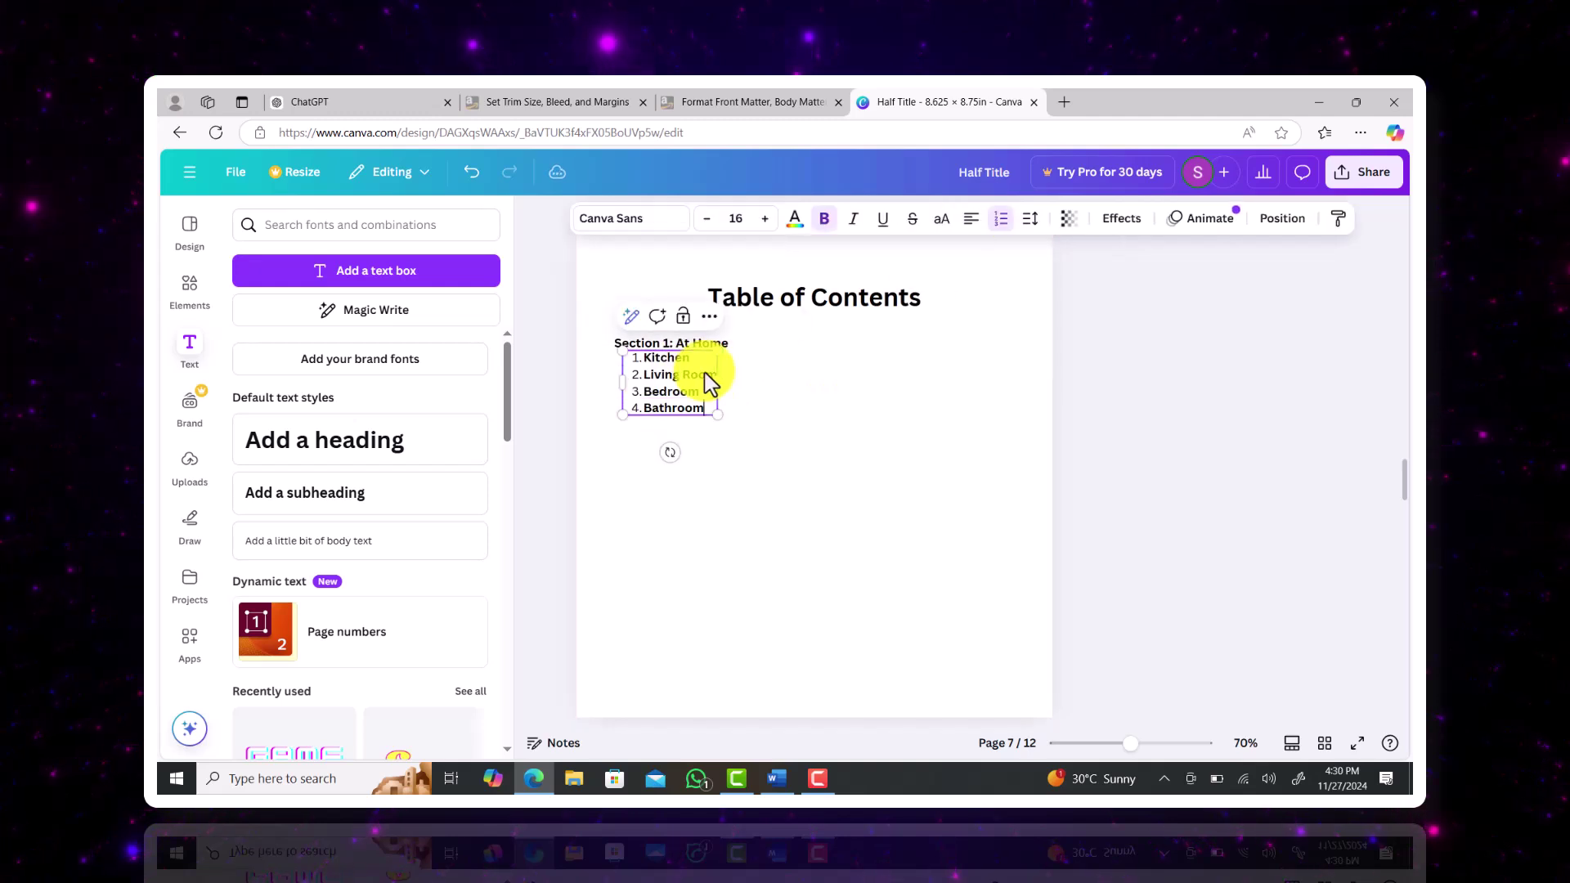
- Duplicate the section heading, place the copy below the list and reword it as "Section 2: Outdoors"
left_click(776, 454)
left_click(679, 344)
left_click(685, 303)
left_click_drag(687, 399, 634, 356)
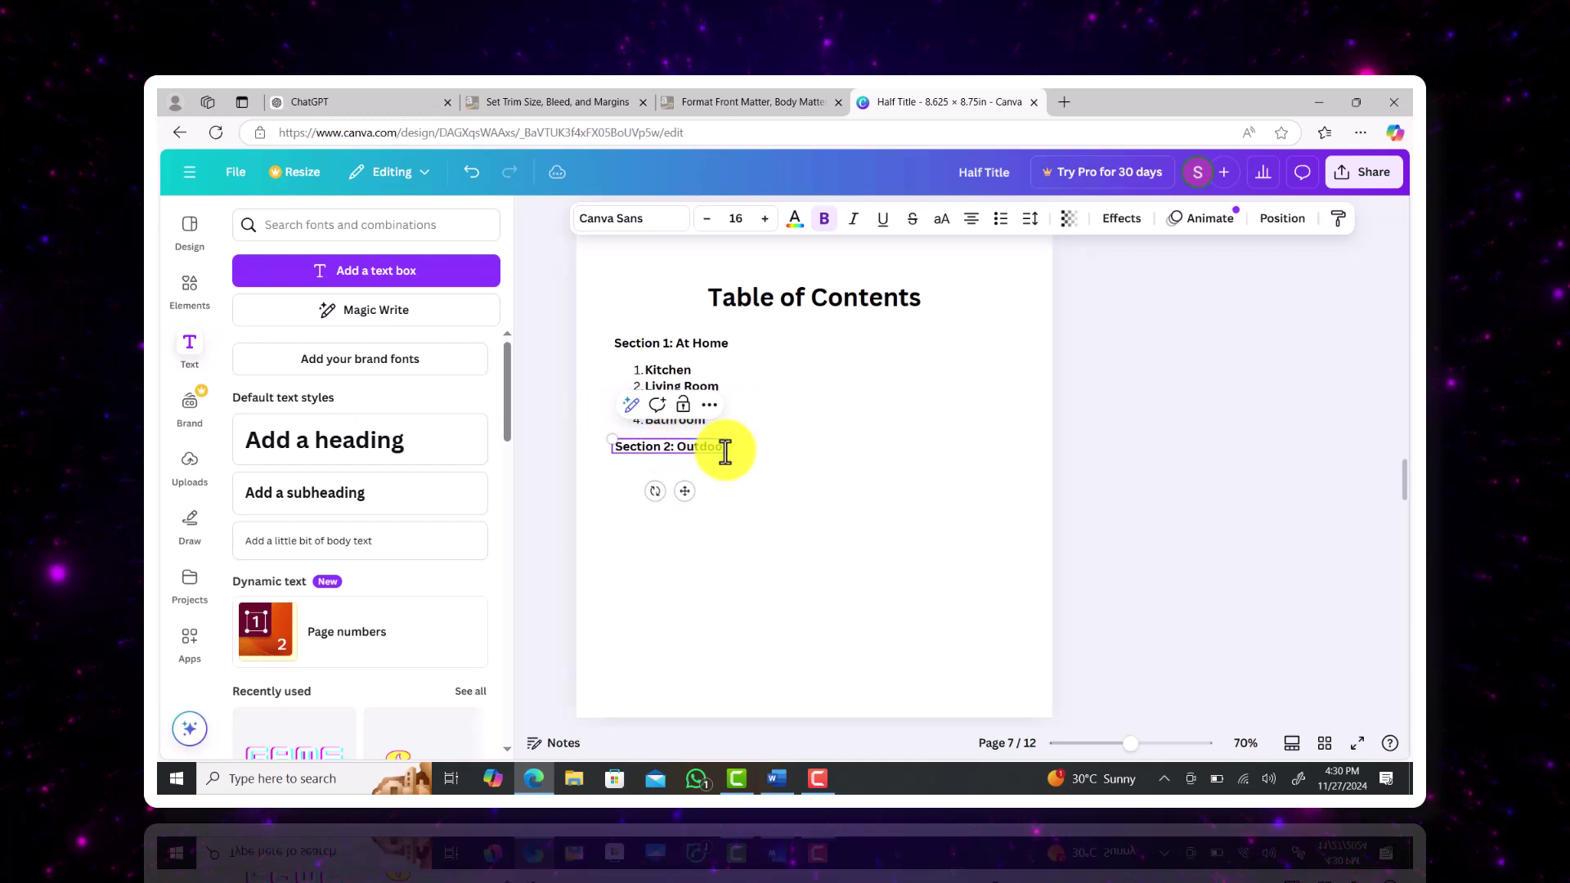
left_click(774, 448)
left_click_drag(653, 448, 687, 500)
left_click(682, 393)
left_click(687, 329)
left_click(706, 523)
left_click_drag(706, 523, 644, 477)
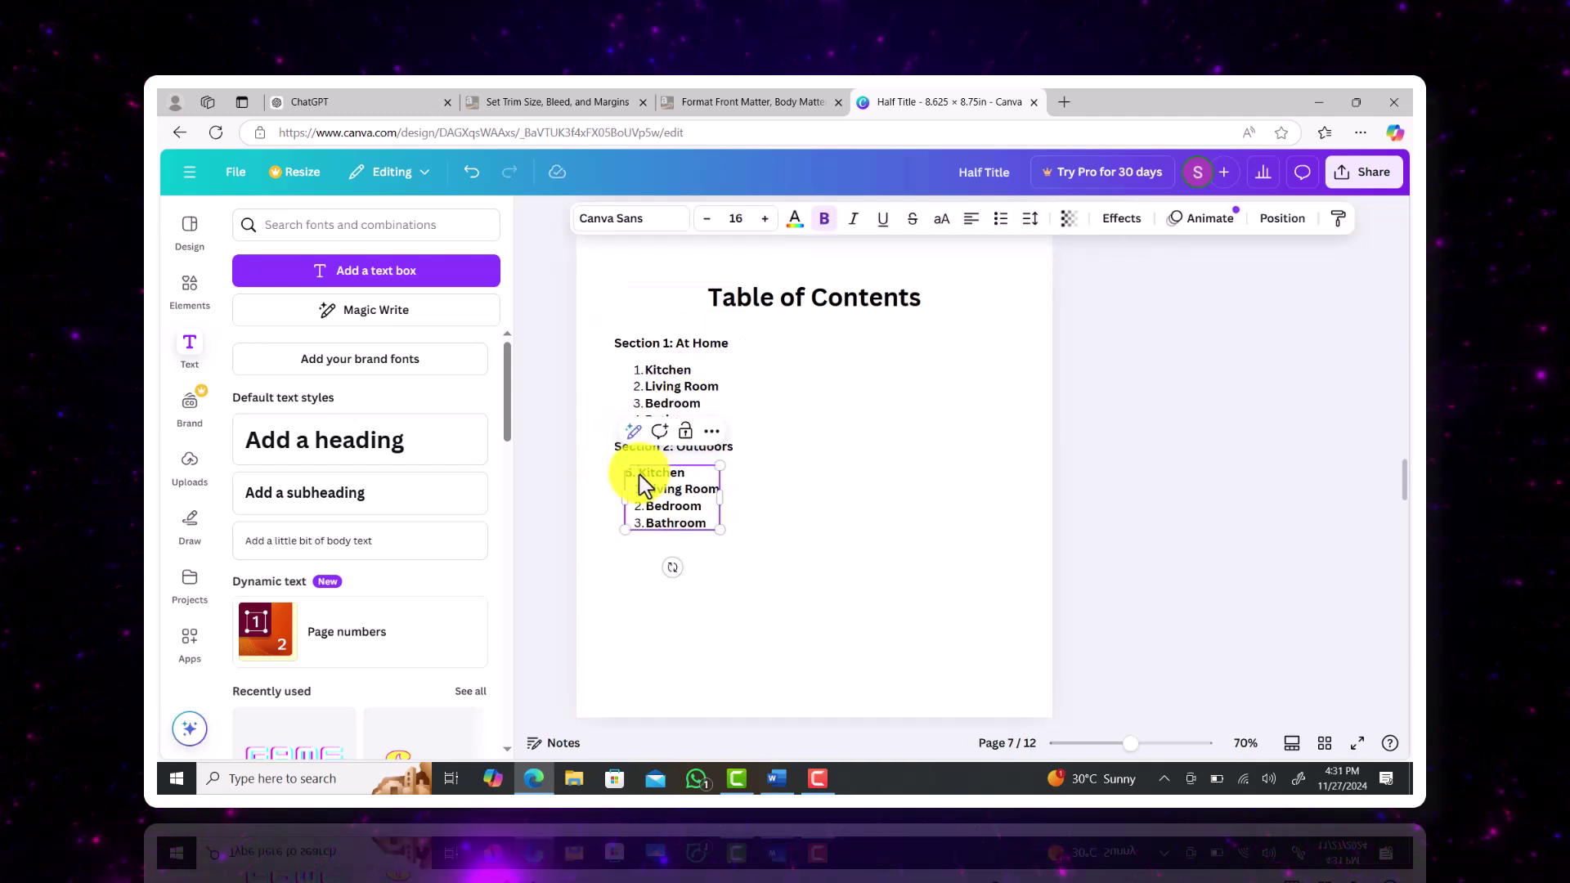
left_click(672, 499)
key("Delete")
- Change the At Home list from numbers to bullets and remove its bold formatting
left_click(674, 409)
left_click(1000, 218)
left_click(824, 219)
- Duplicate the bulleted list under Section 2 and change its items to The Park, The Zoo, The Farm and The Circus
left_click(687, 329)
left_click_drag(680, 410, 672, 504)
left_click(696, 477)
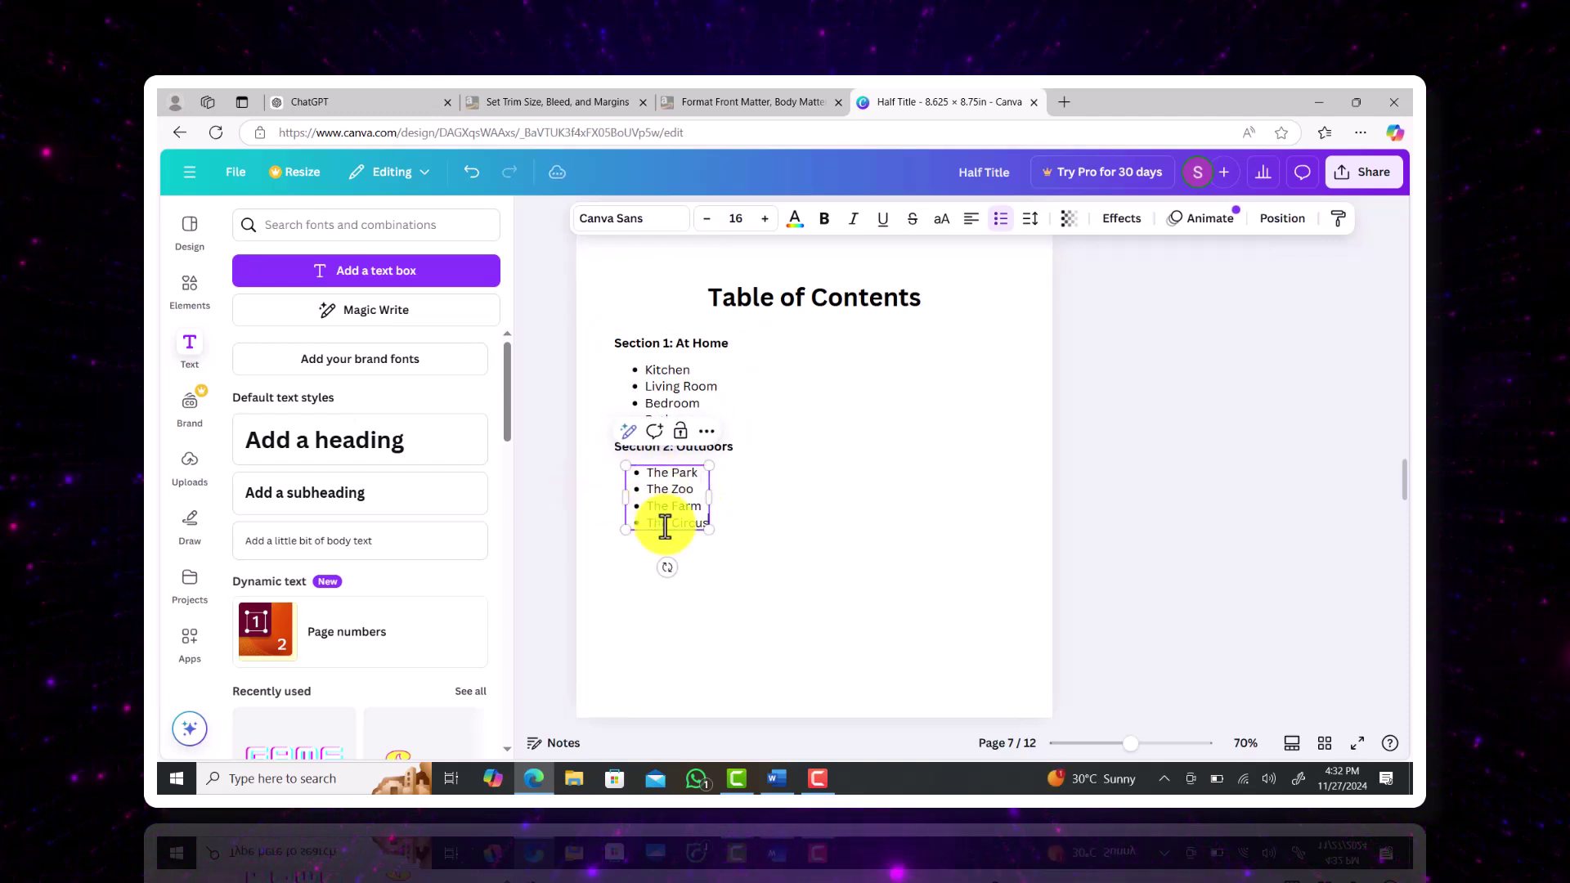
left_click(775, 503)
left_click(695, 447)
left_click(687, 406)
left_click_drag(674, 455, 666, 548)
left_click(712, 509)
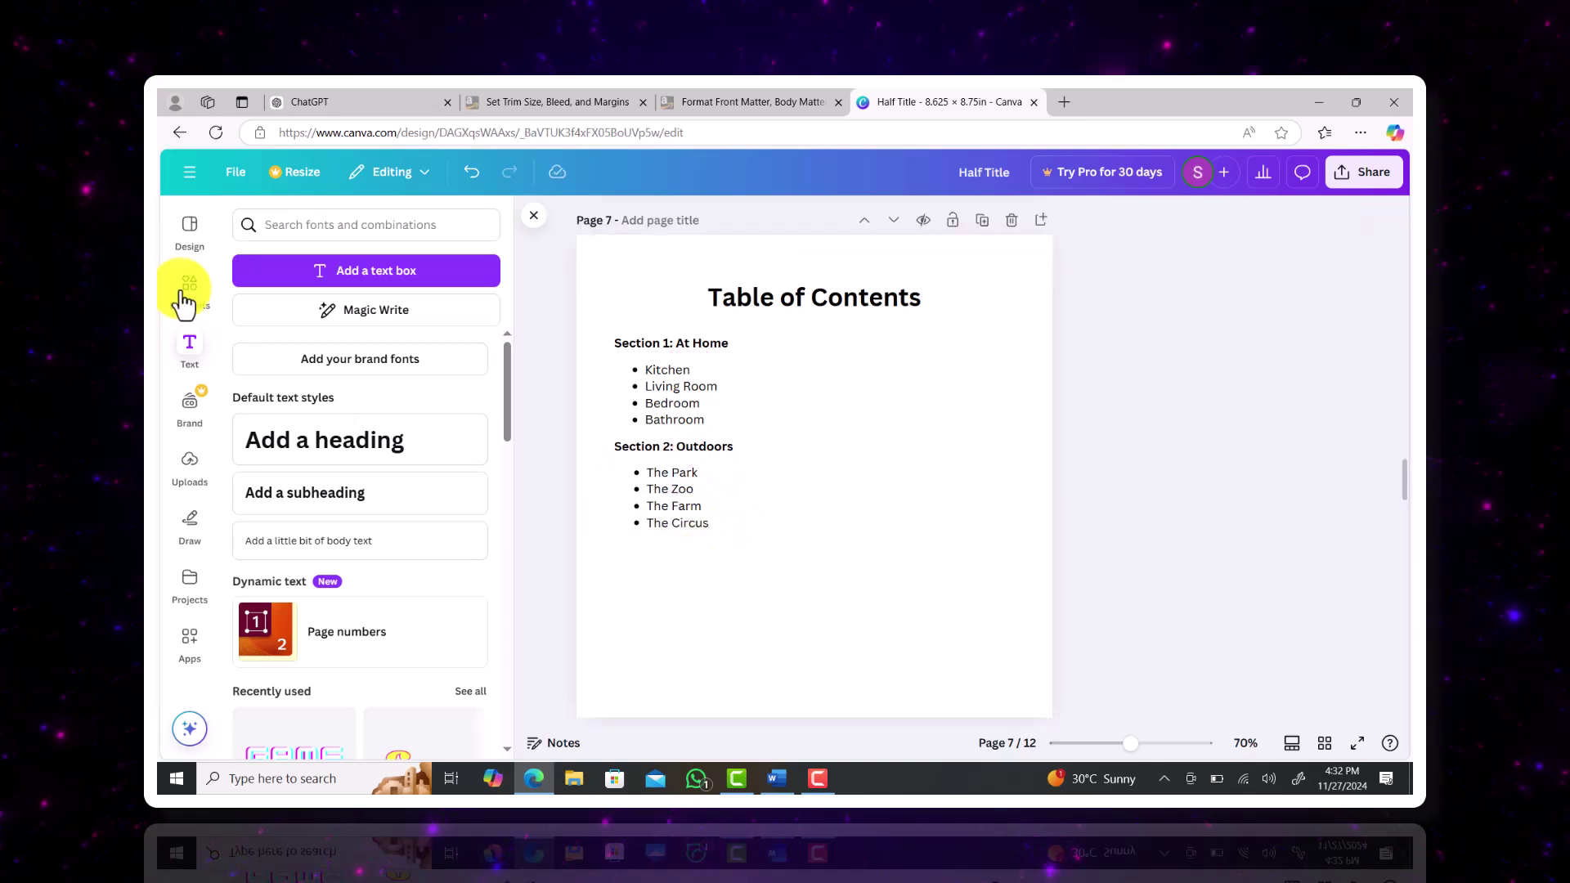
- Add a horizontal dashed line of weight 2 beside "Kitchen" and extend it to about 4.6 in towards the right margin
left_click(187, 303)
left_click(360, 461)
left_click_drag(829, 519, 785, 417)
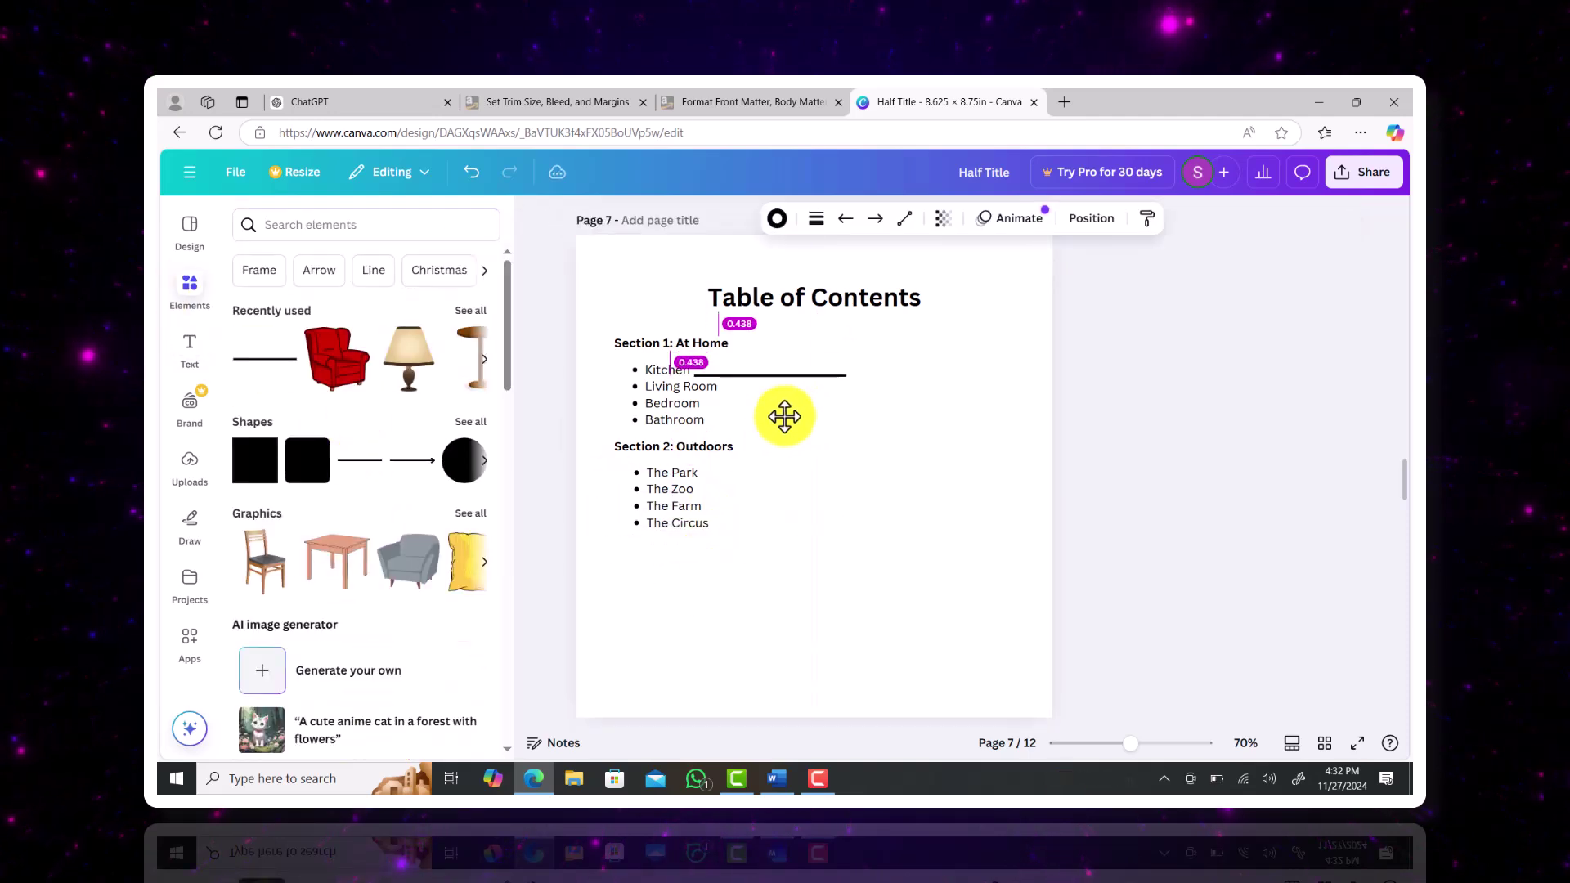
left_click(778, 218)
left_click(817, 218)
left_click(911, 365)
key("BackSpace")
type("2")
left_click(847, 267)
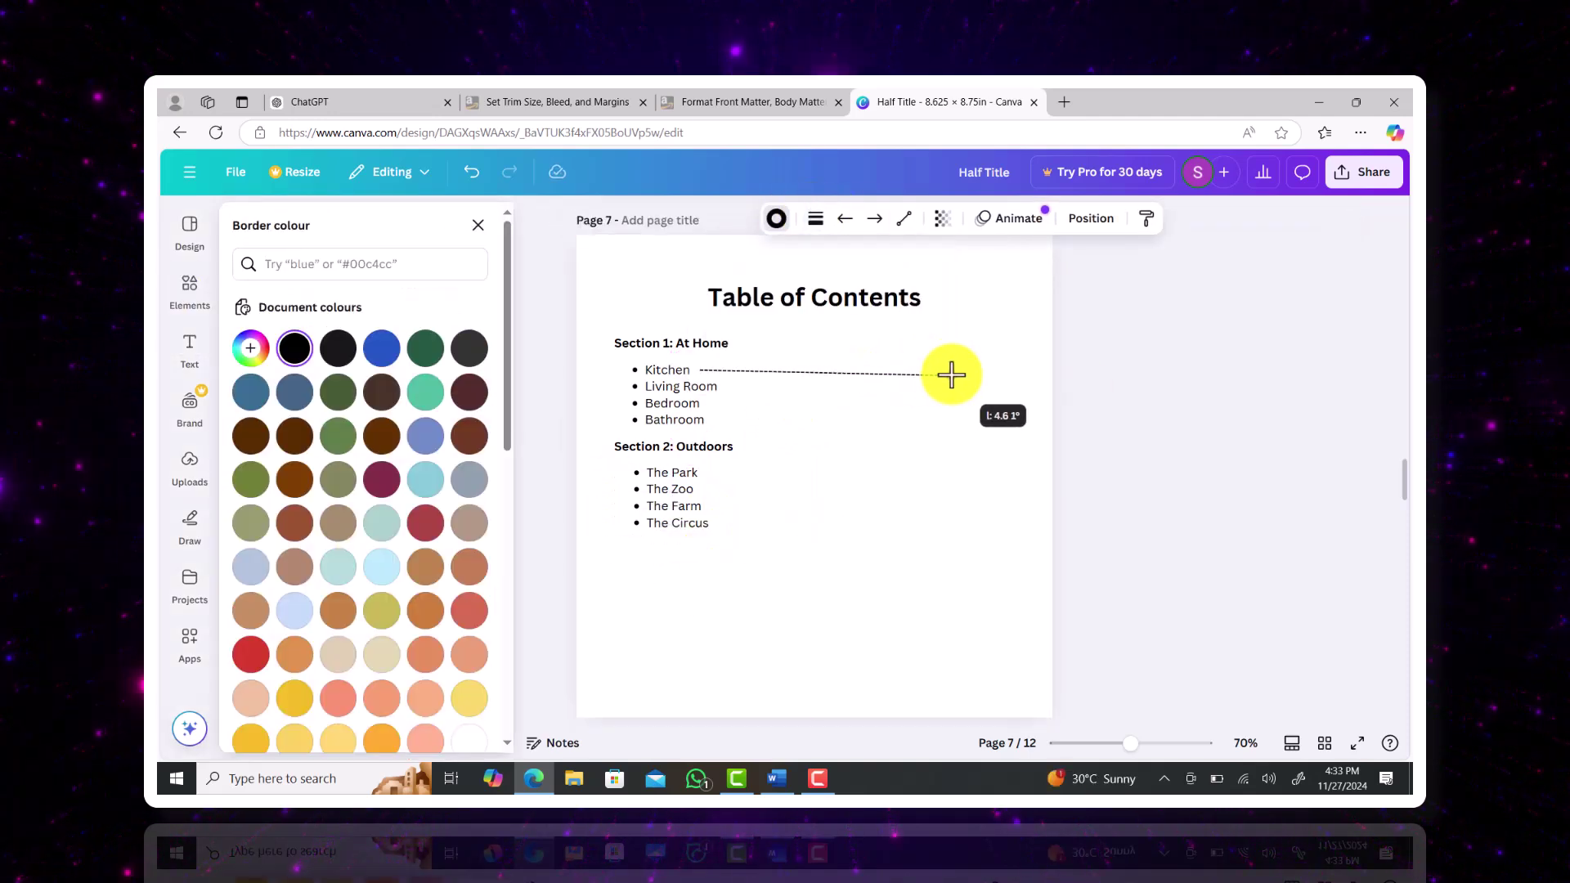
left_click_drag(951, 375, 954, 372)
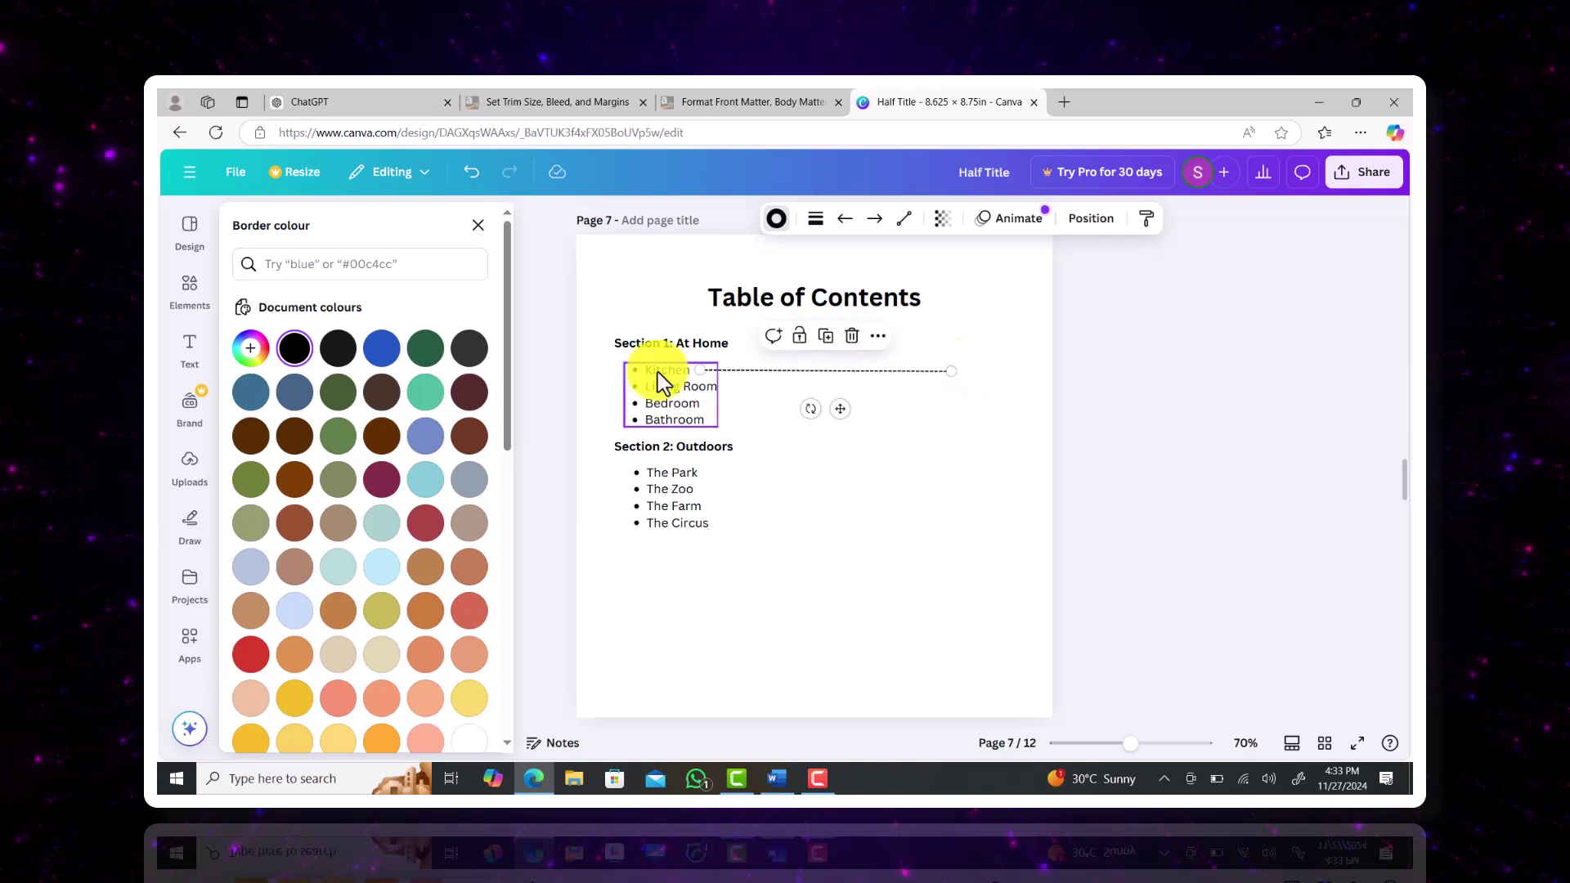
left_click(814, 415)
- Add page labels pg 1 to pg 4 beside the At Home items and duplicate the set for the Outdoors items
left_click(190, 350)
left_click(405, 274)
type("pg1")
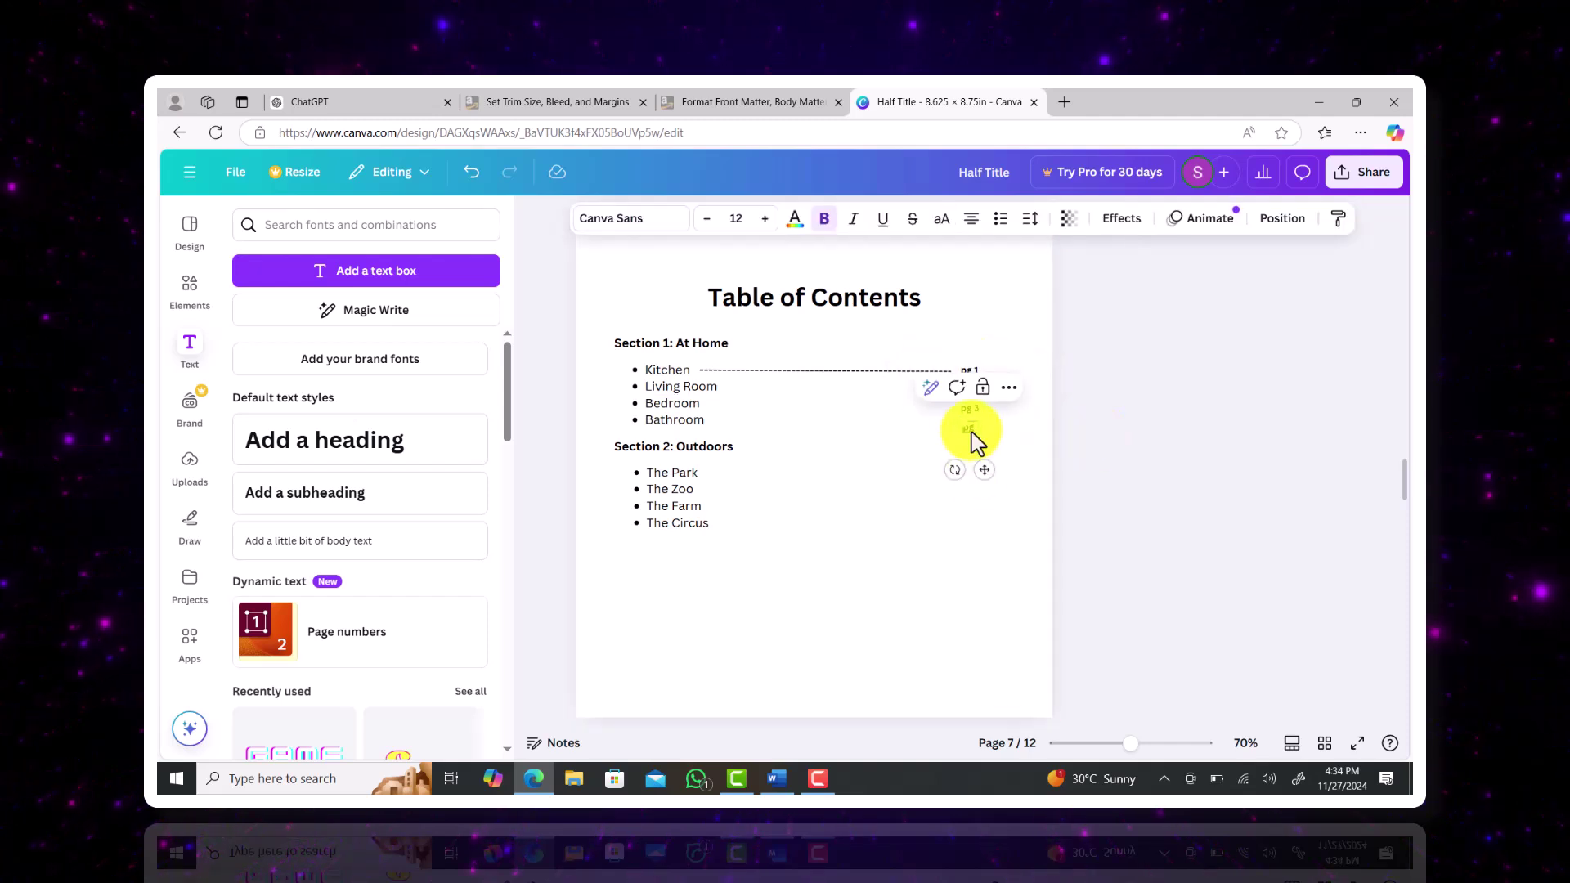
type("4")
left_click_drag(1002, 361, 975, 569)
key("ctrl+d")
- Duplicate the dashed line for Living Room, Bedroom and Bathroom, fitting each copy between its item and page label
left_click(826, 372)
key("ctrl+d")
left_click_drag(849, 417, 857, 430)
left_click_drag(974, 390, 953, 390)
scroll(954, 388, "up", 3)
scroll(955, 388, "up", 1)
left_click_drag(1191, 394, 1167, 392)
key("ctrl+d")
left_click_drag(941, 443, 925, 464)
left_click_drag(1123, 431, 1168, 428)
left_click(899, 393)
mouse_move(919, 479)
left_mouse_down()
mouse_move(891, 505)
mouse_move(910, 498)
left_mouse_up()
- Align the At Home page labels with the ends of their dashed lines
left_click_drag(1212, 395, 1212, 391)
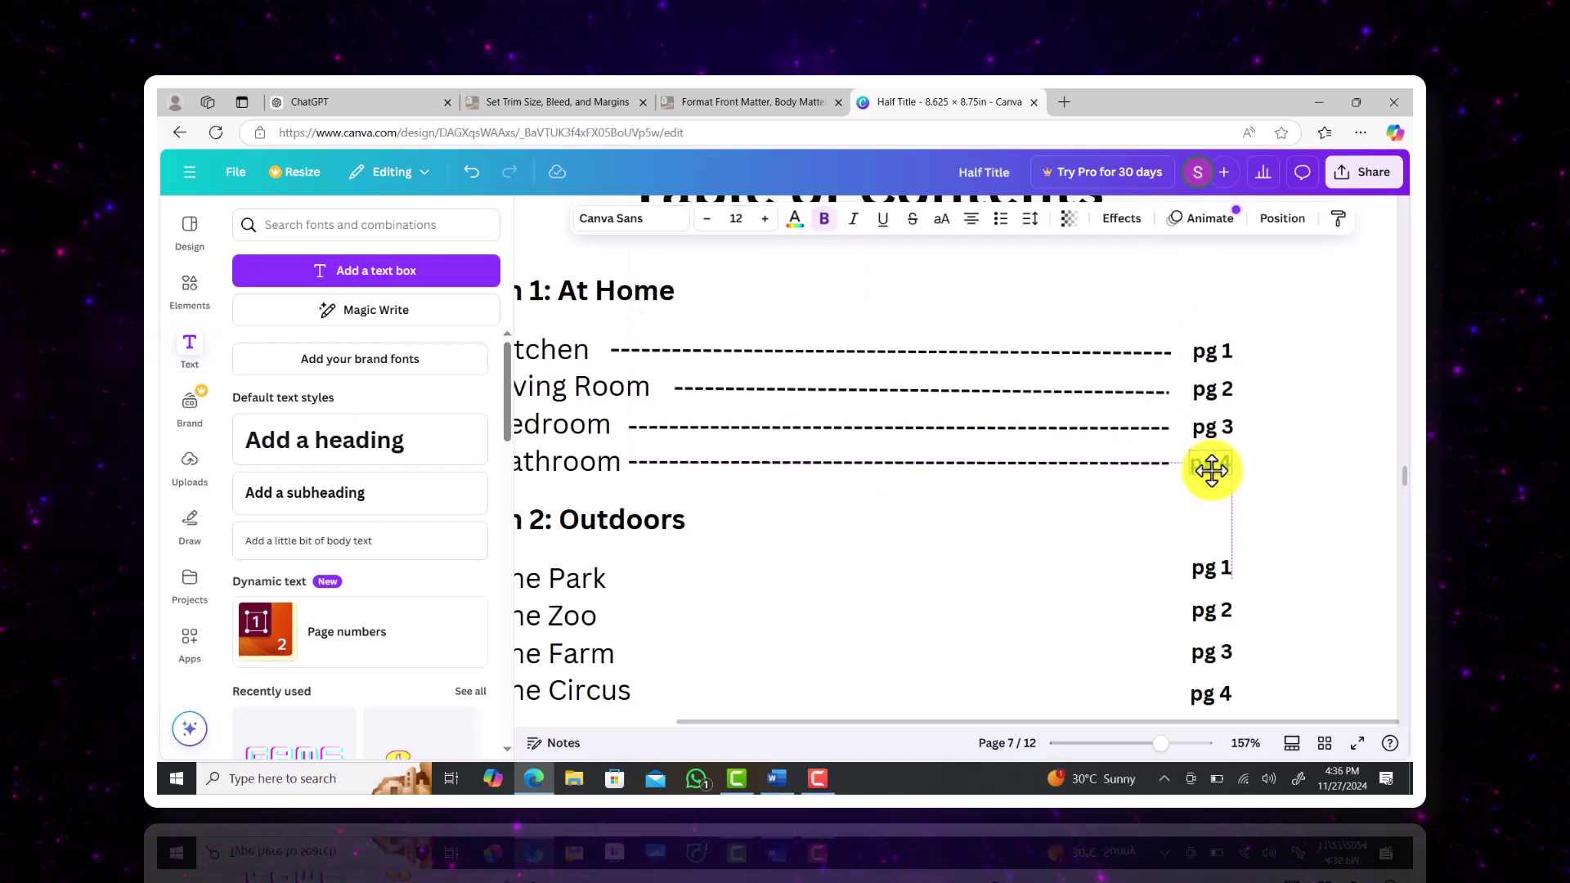
left_click_drag(1215, 470, 1218, 472)
left_click(1290, 517)
- Duplicate the At Home dashed lines together and place the copies beside the Outdoors items
scroll(1290, 516, "down", 1)
left_click_drag(887, 498, 888, 317)
left_click(906, 296)
left_click_drag(883, 425, 866, 628)
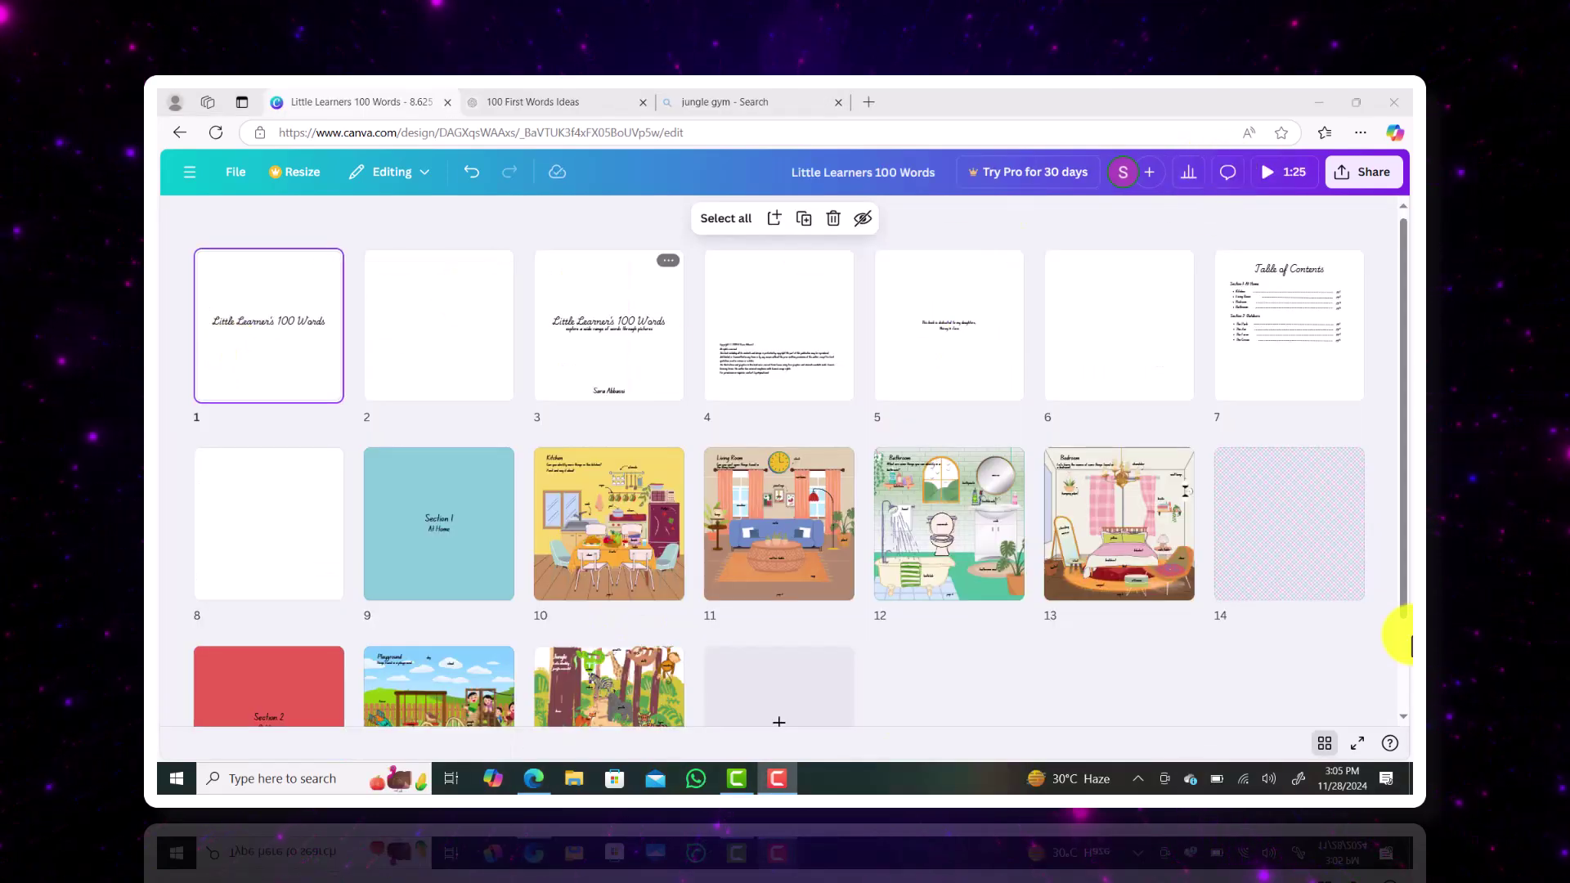
- Review the book's front matter page by page, from the half title on page 1 to the table of contents on page 7
left_click(270, 328)
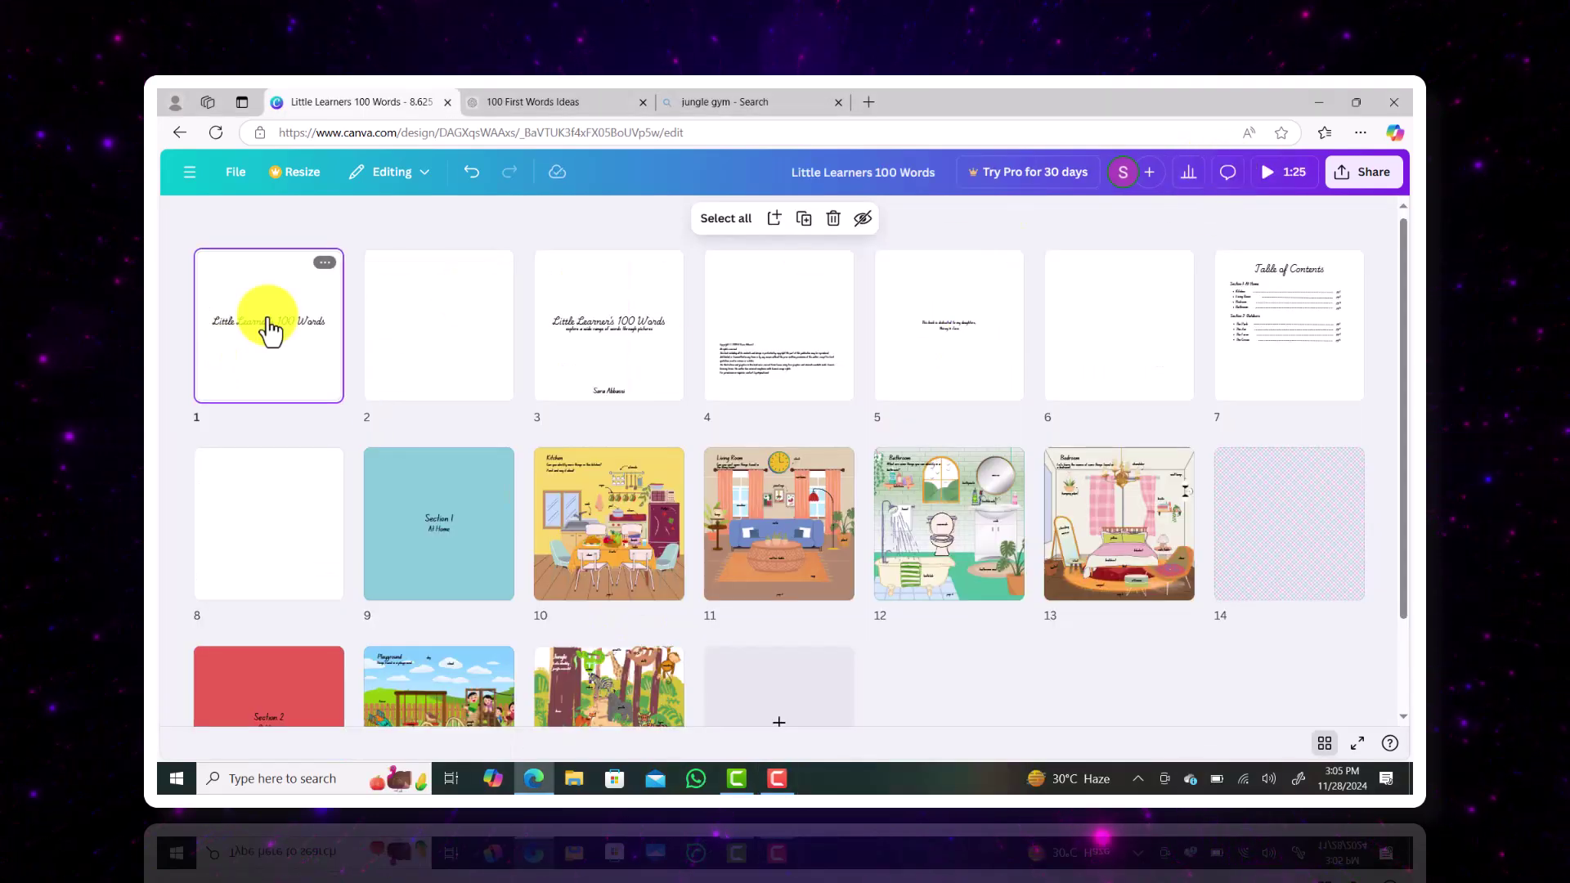
left_click(1319, 745)
left_click(332, 696)
left_click(395, 698)
left_click(466, 691)
left_click(603, 691)
left_click(672, 691)
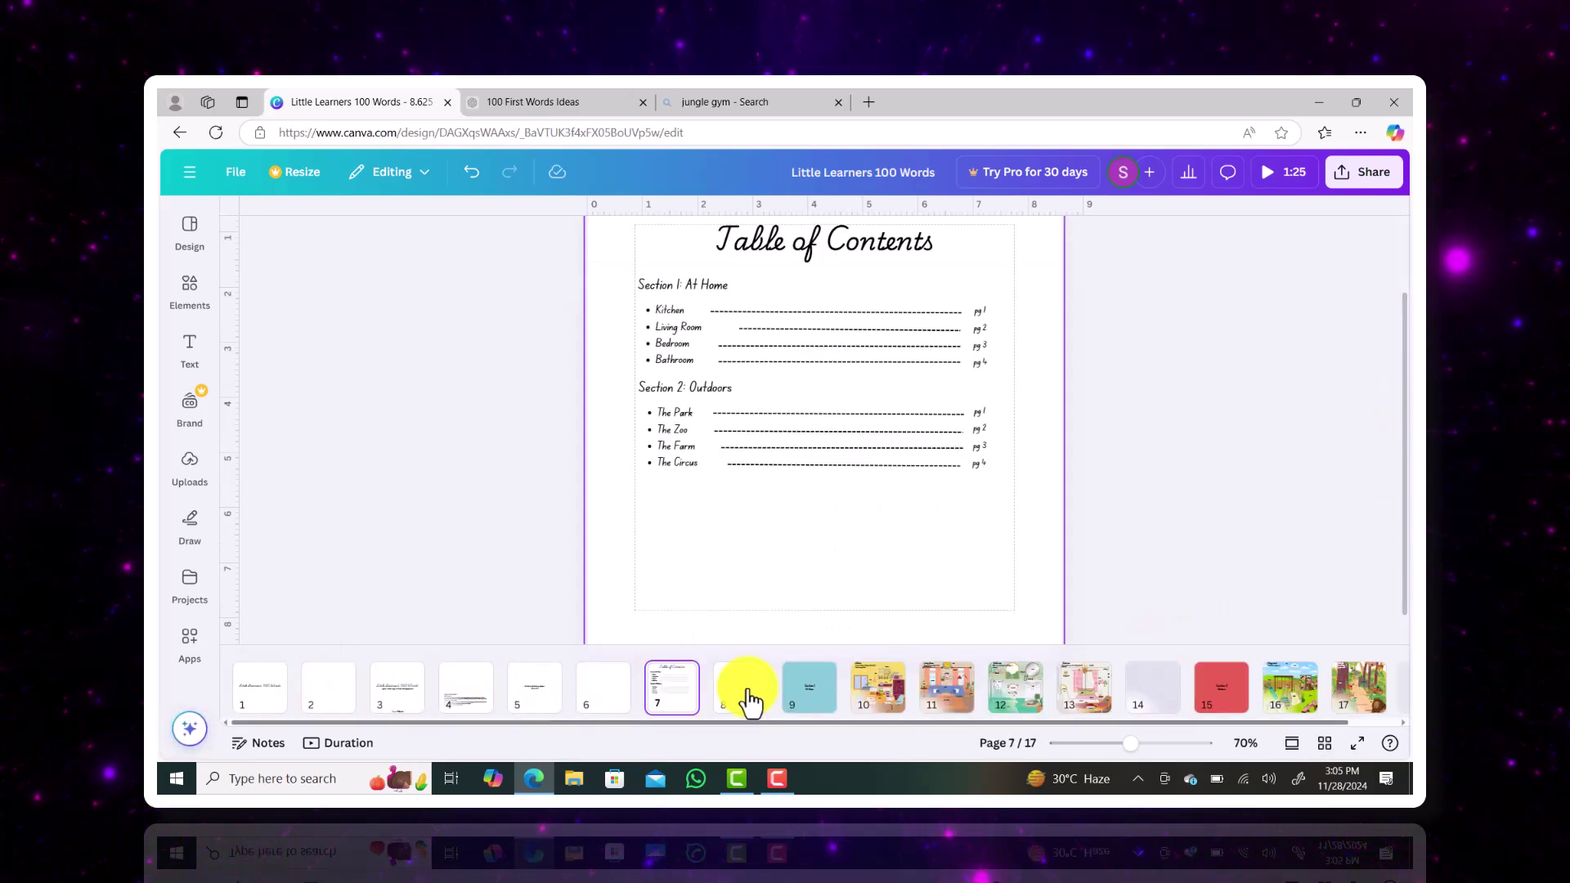
- Change the table of contents page labels to pg 7 for The Park and pg 8 for The Zoo
scroll(1022, 419, "up", 5)
left_click(1084, 411)
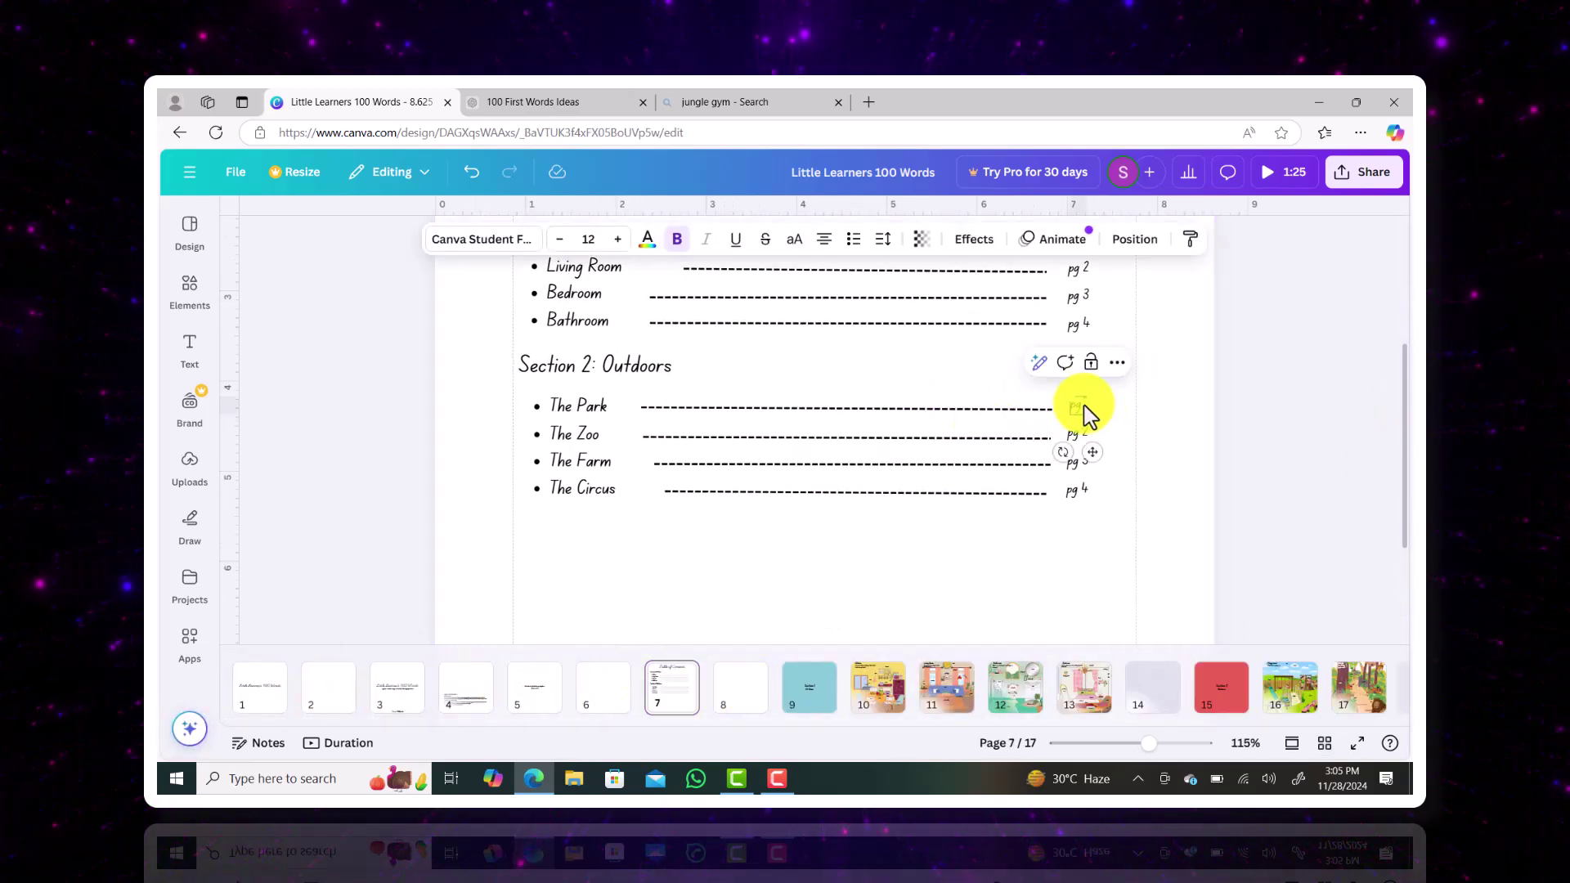
scroll(1077, 544, "down", 3)
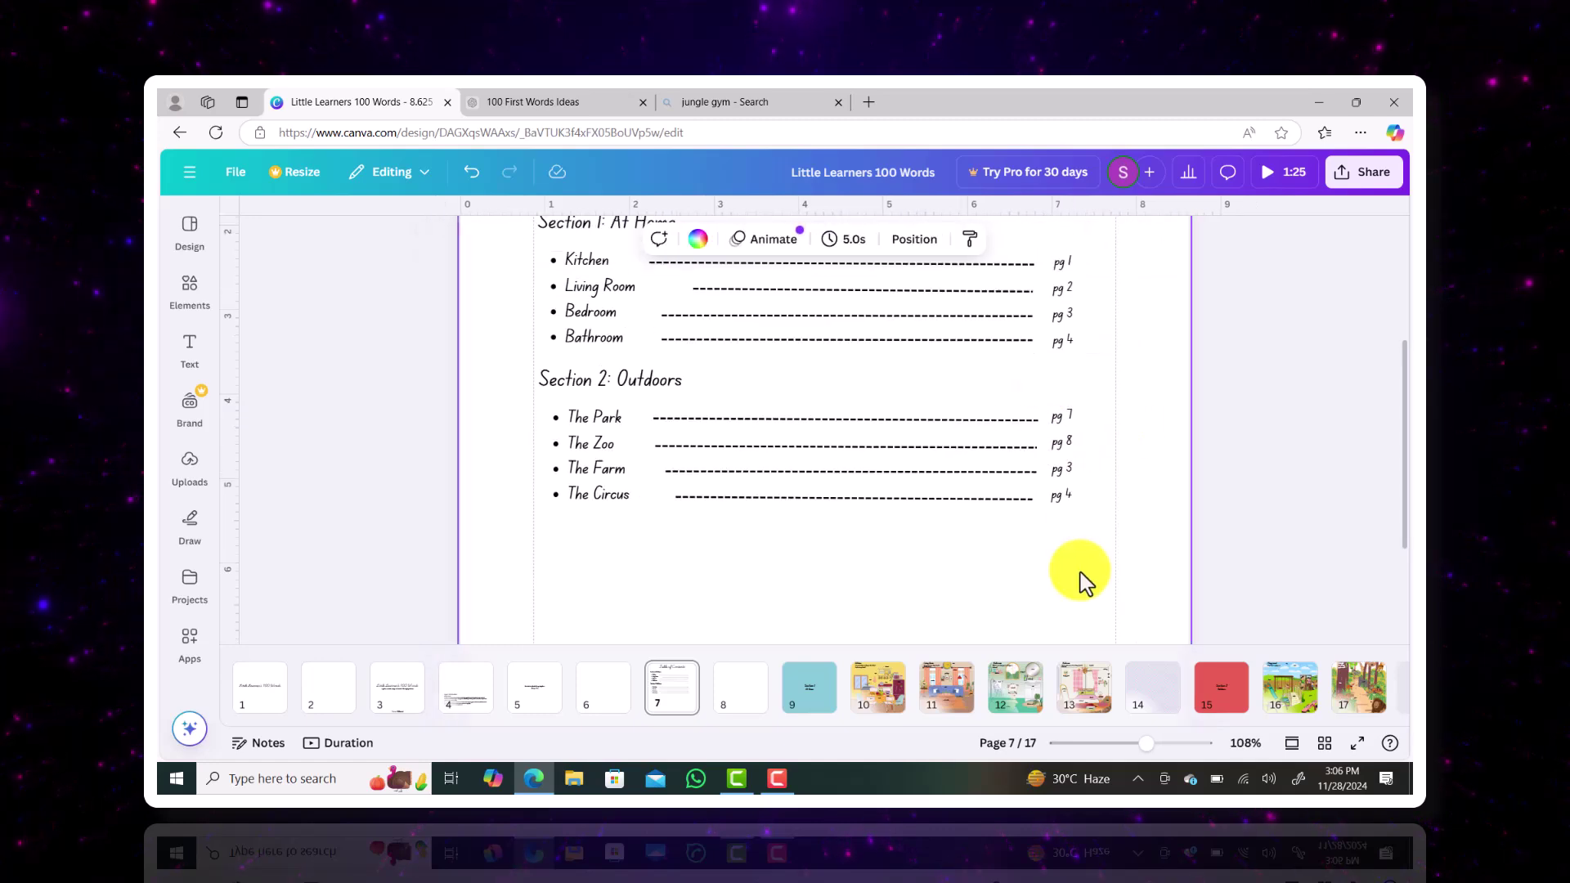
- Review the Section 1 pages, from the divider through the kitchen, living room, bathroom and bedroom scenes to the patterned page
left_click(808, 692)
left_click(879, 695)
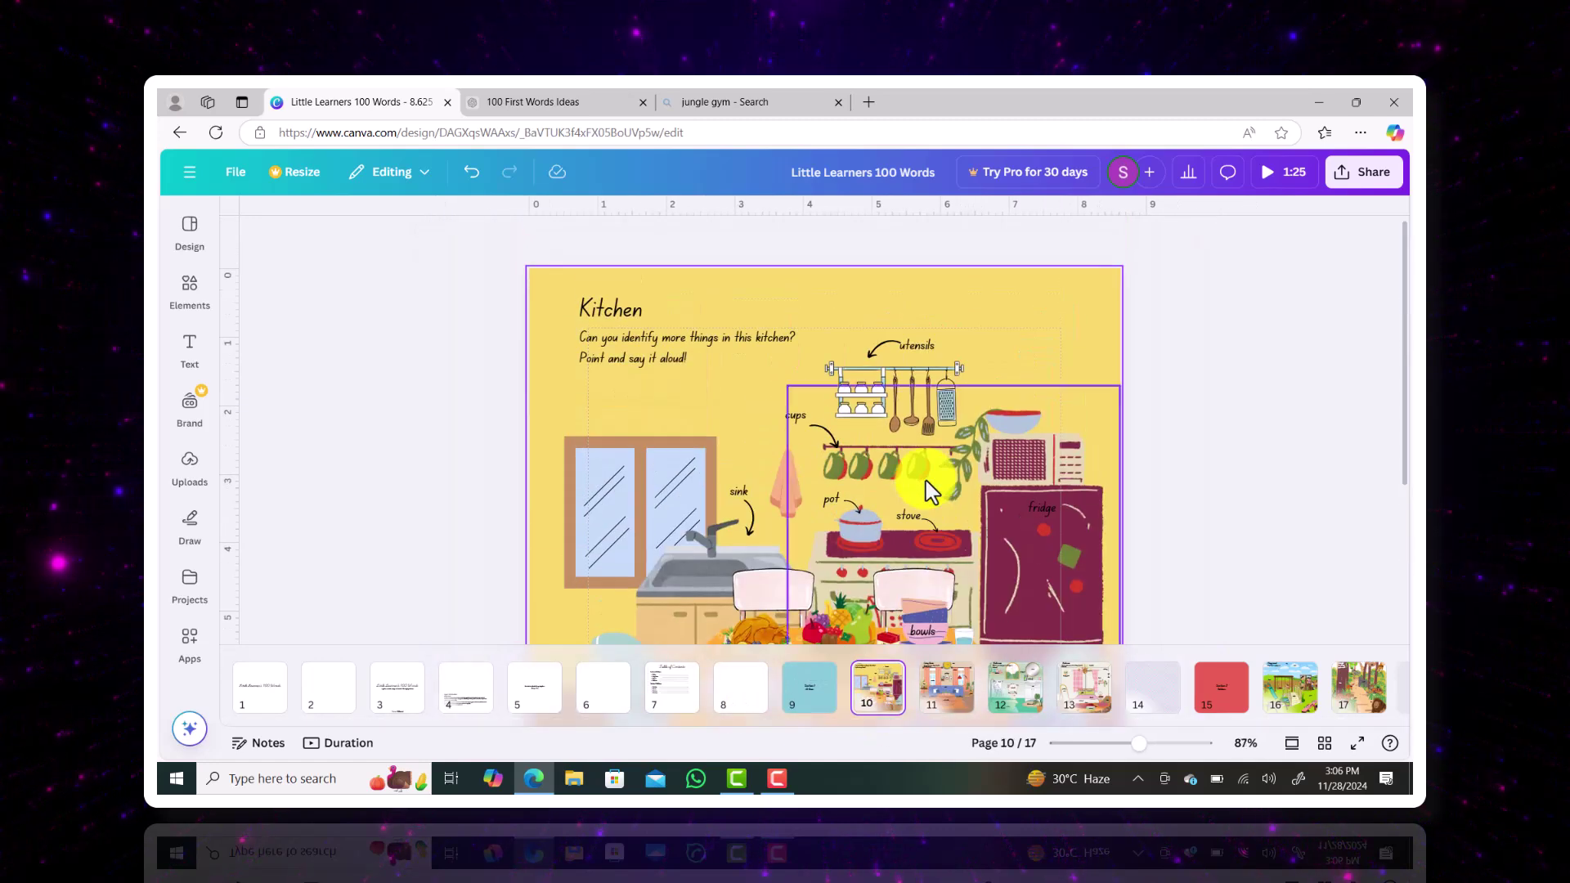
left_click(930, 683)
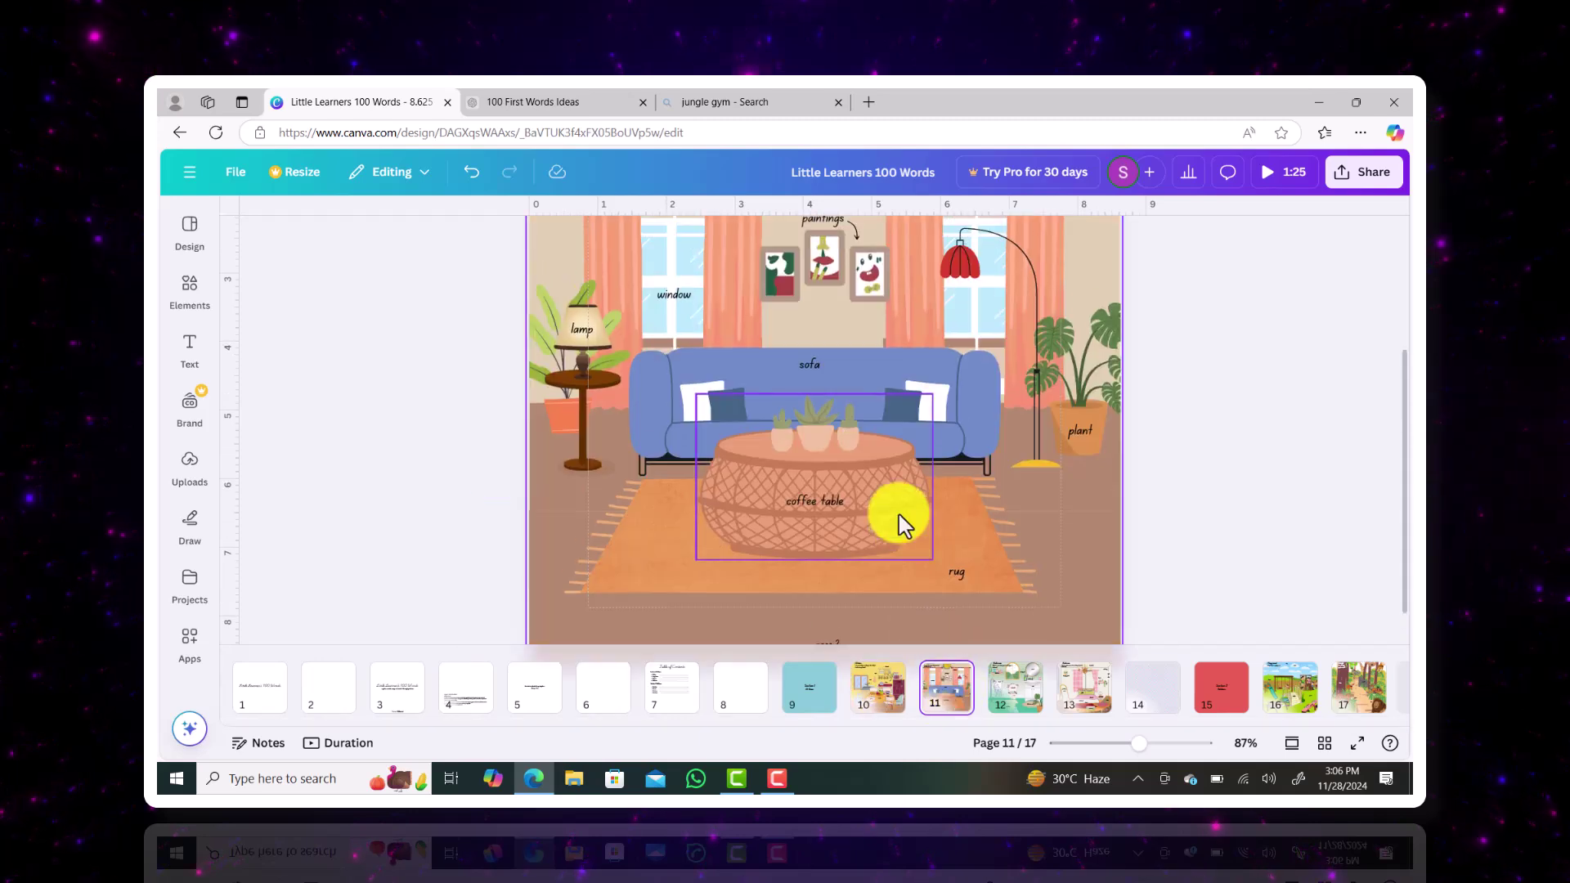
scroll(898, 520, "up", 1)
scroll(898, 520, "down", 2)
left_click(1015, 686)
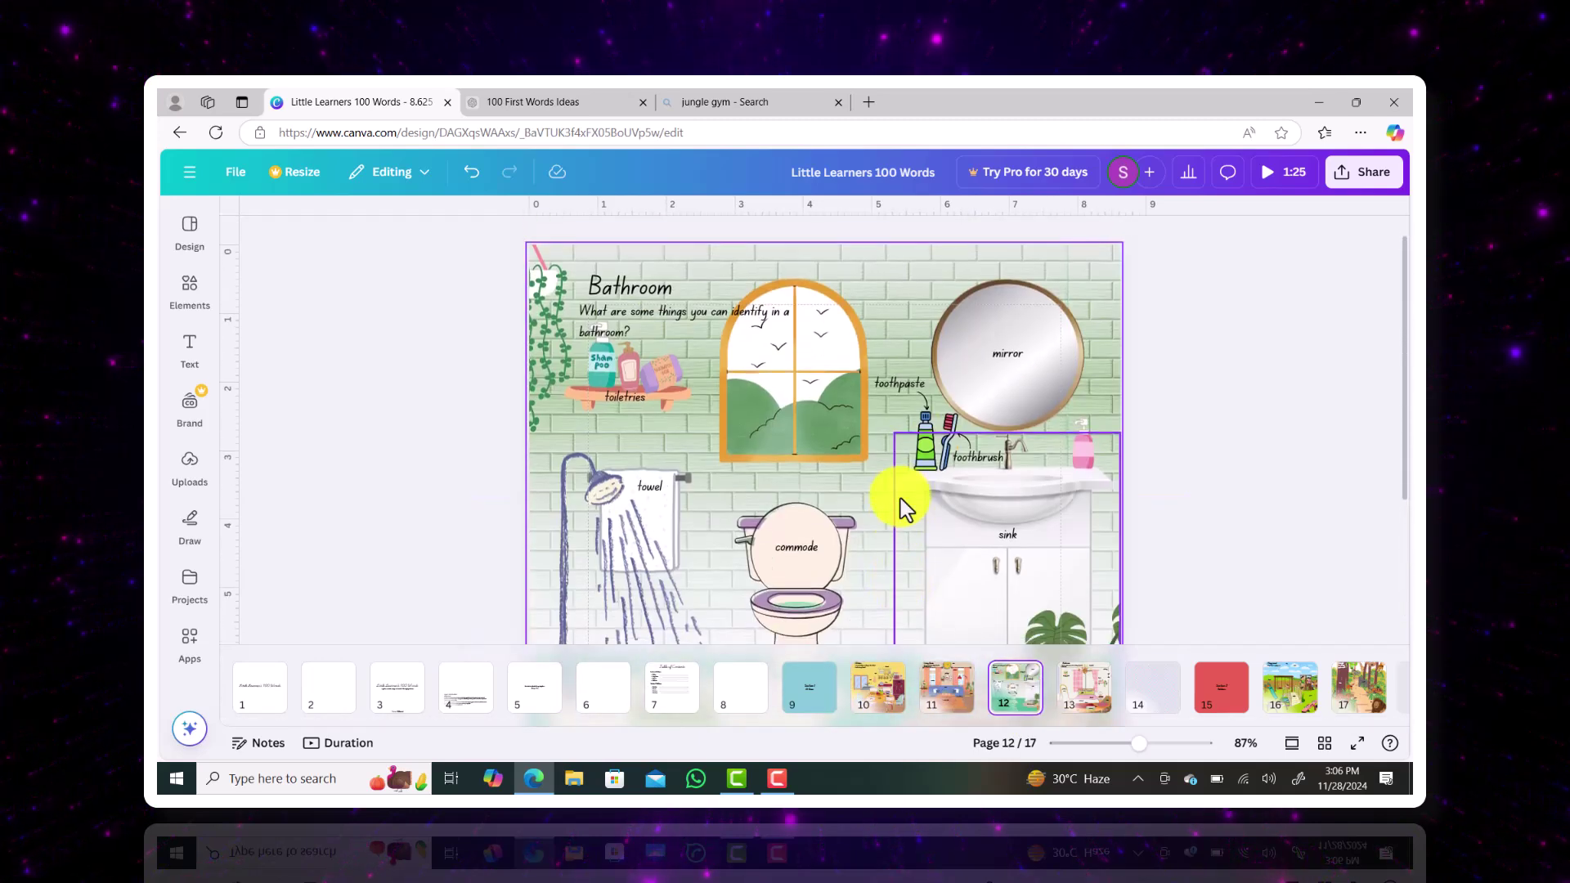
scroll(903, 503, "down", 2)
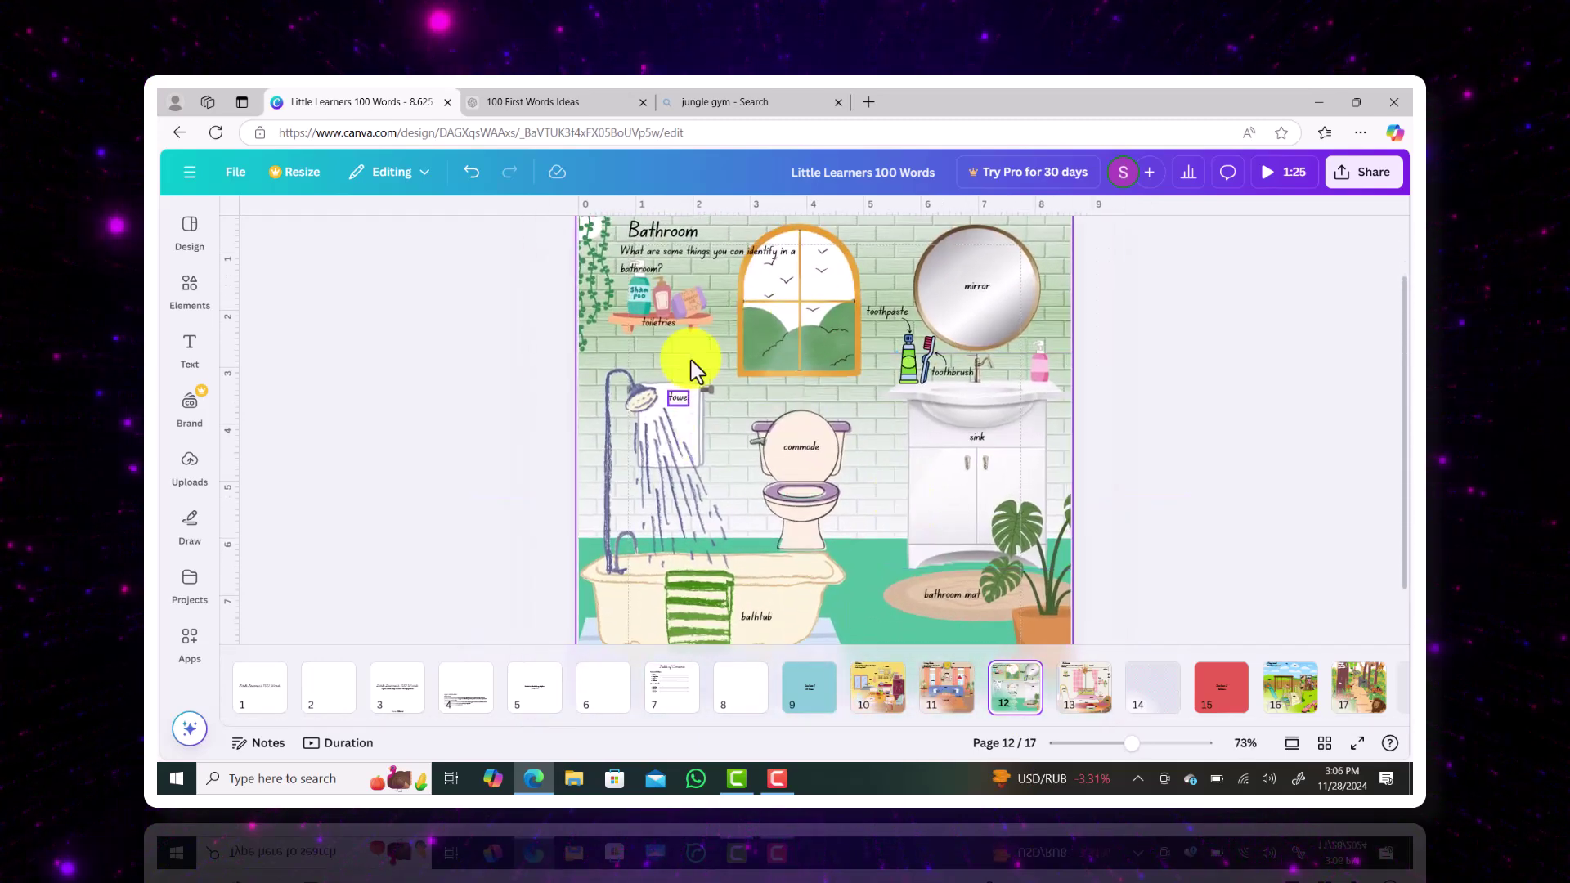
left_click(1083, 703)
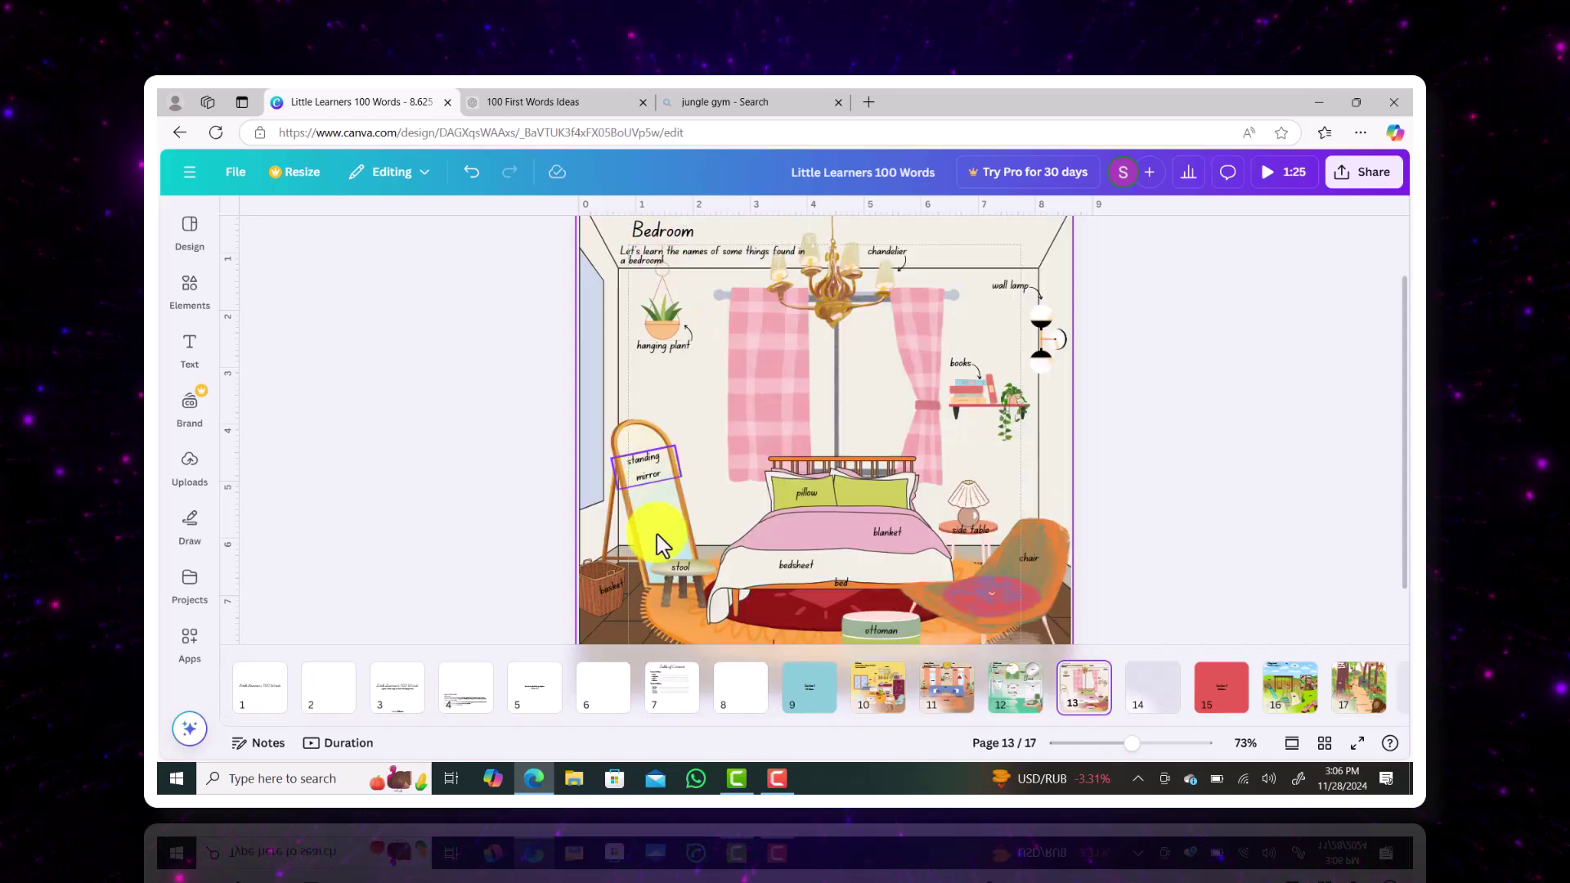
left_click(1153, 687)
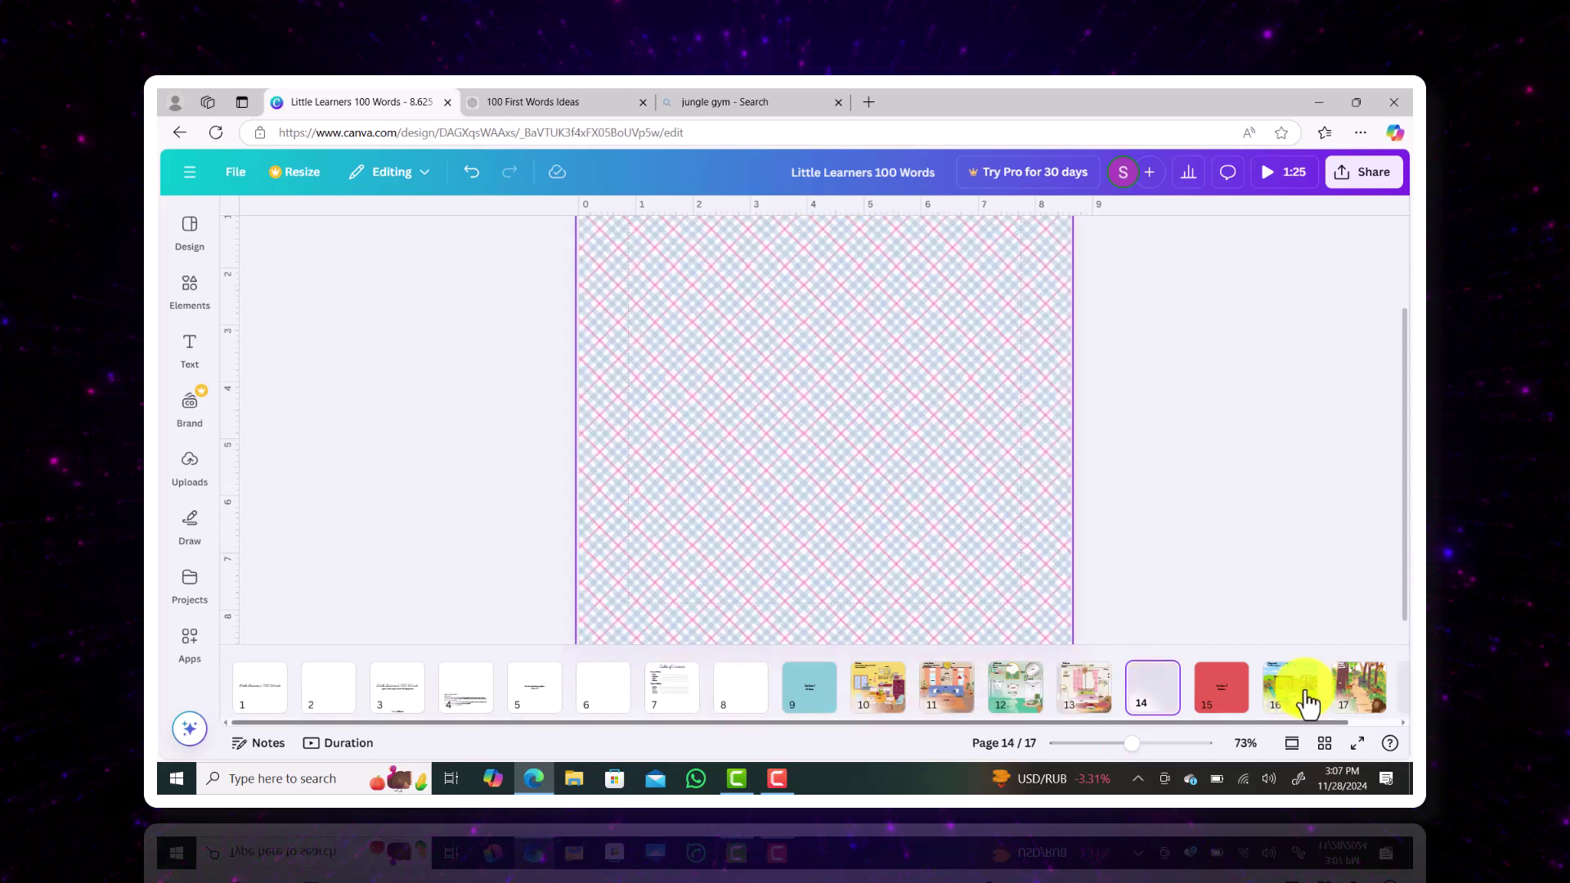
- Review the Section 2 divider and the labelled playground and jungle scenes
left_click(1222, 697)
left_click(1288, 705)
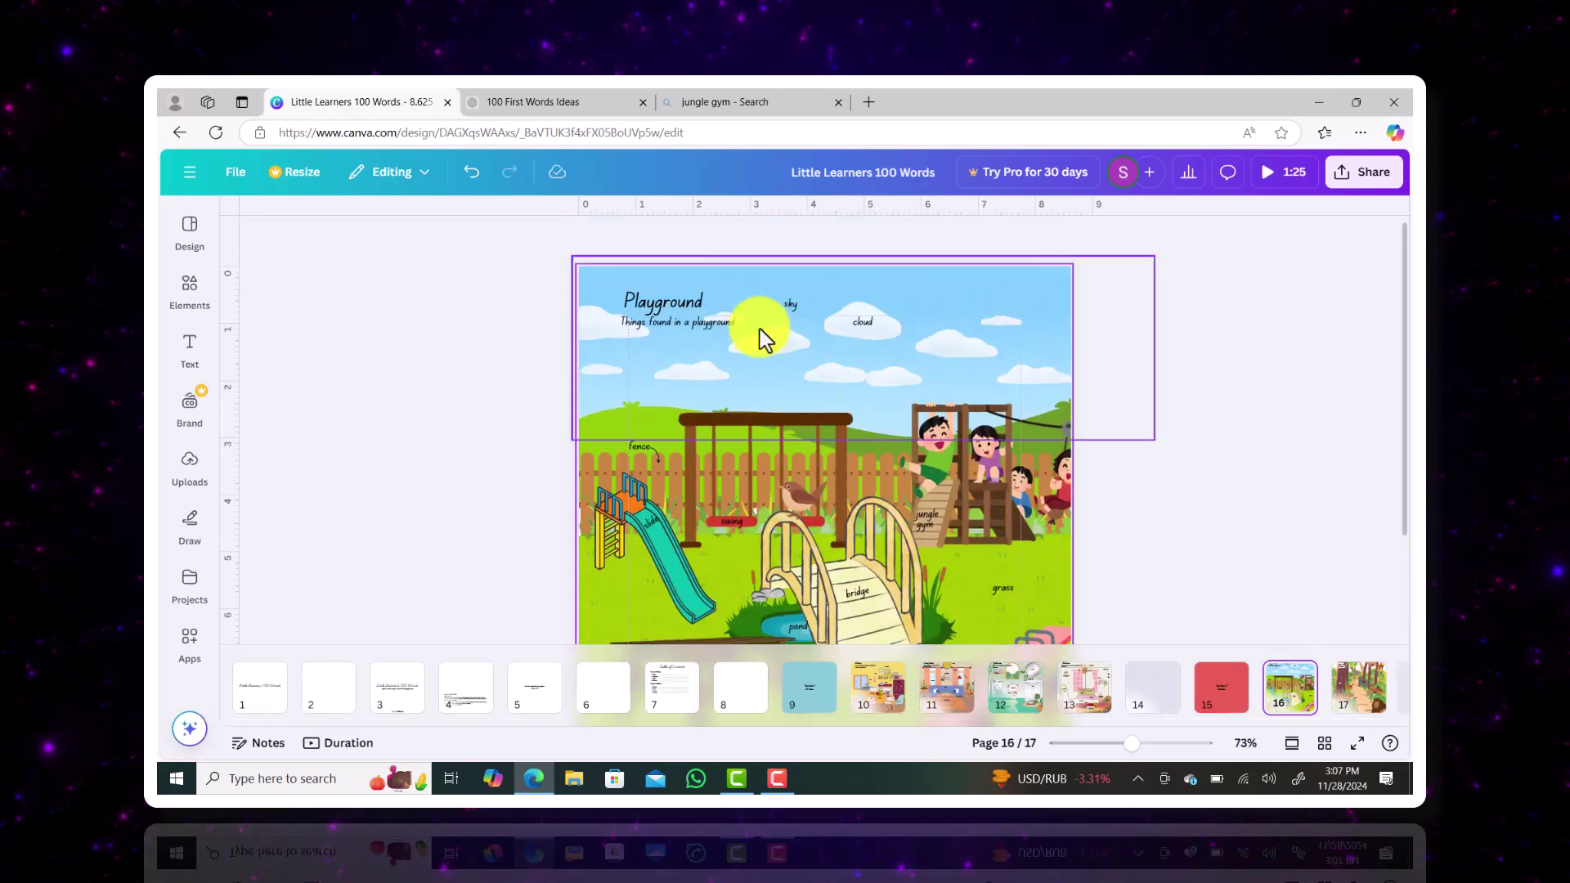
scroll(817, 499, "down", 2)
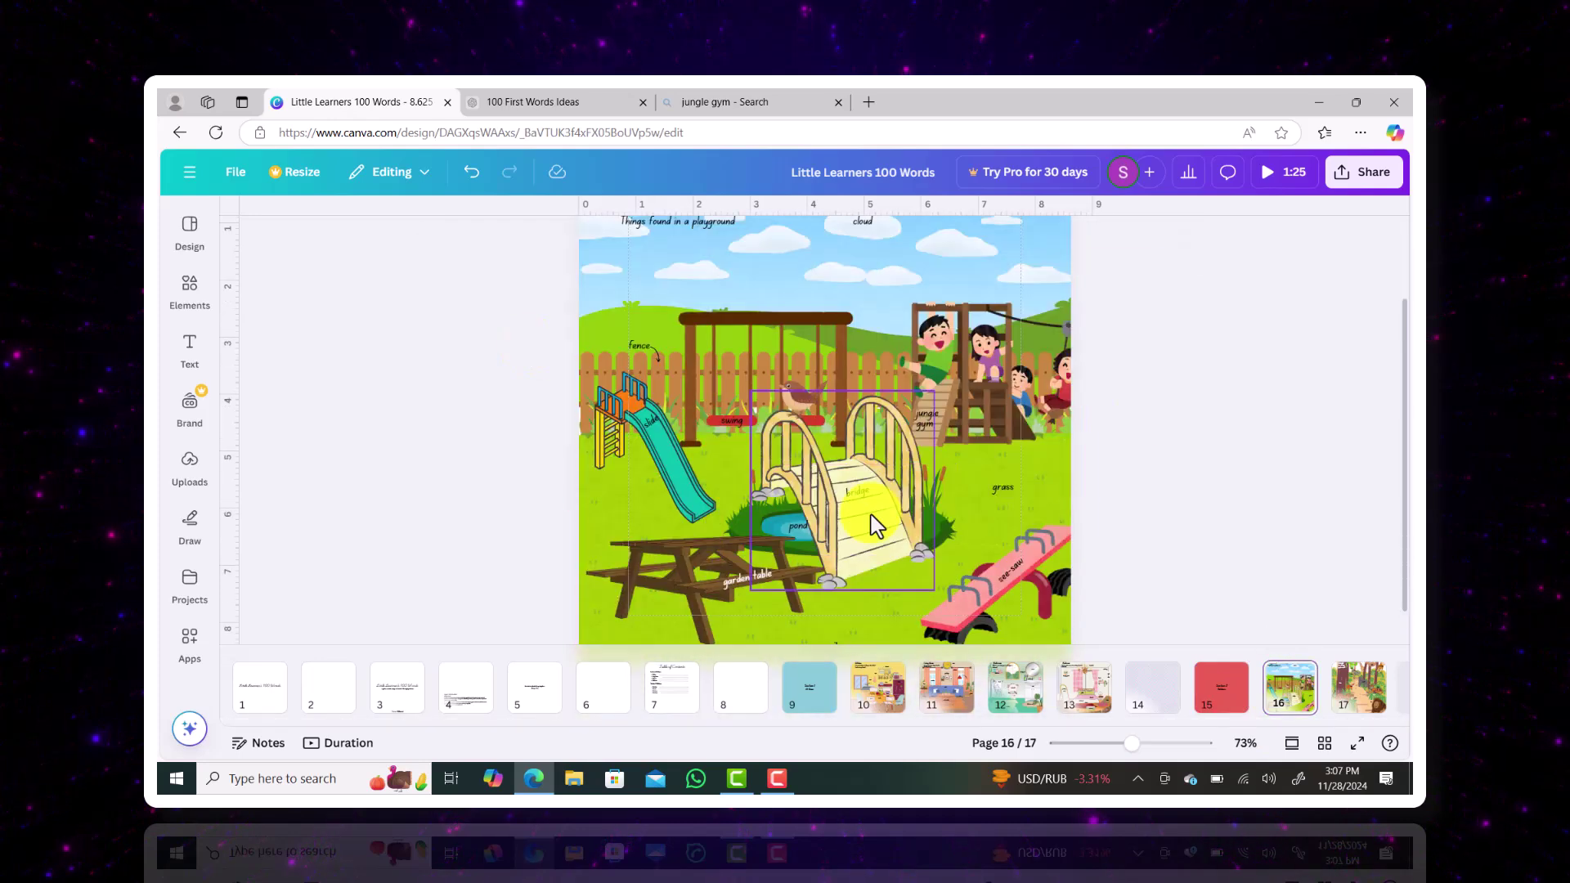
scroll(984, 443, "down", 5)
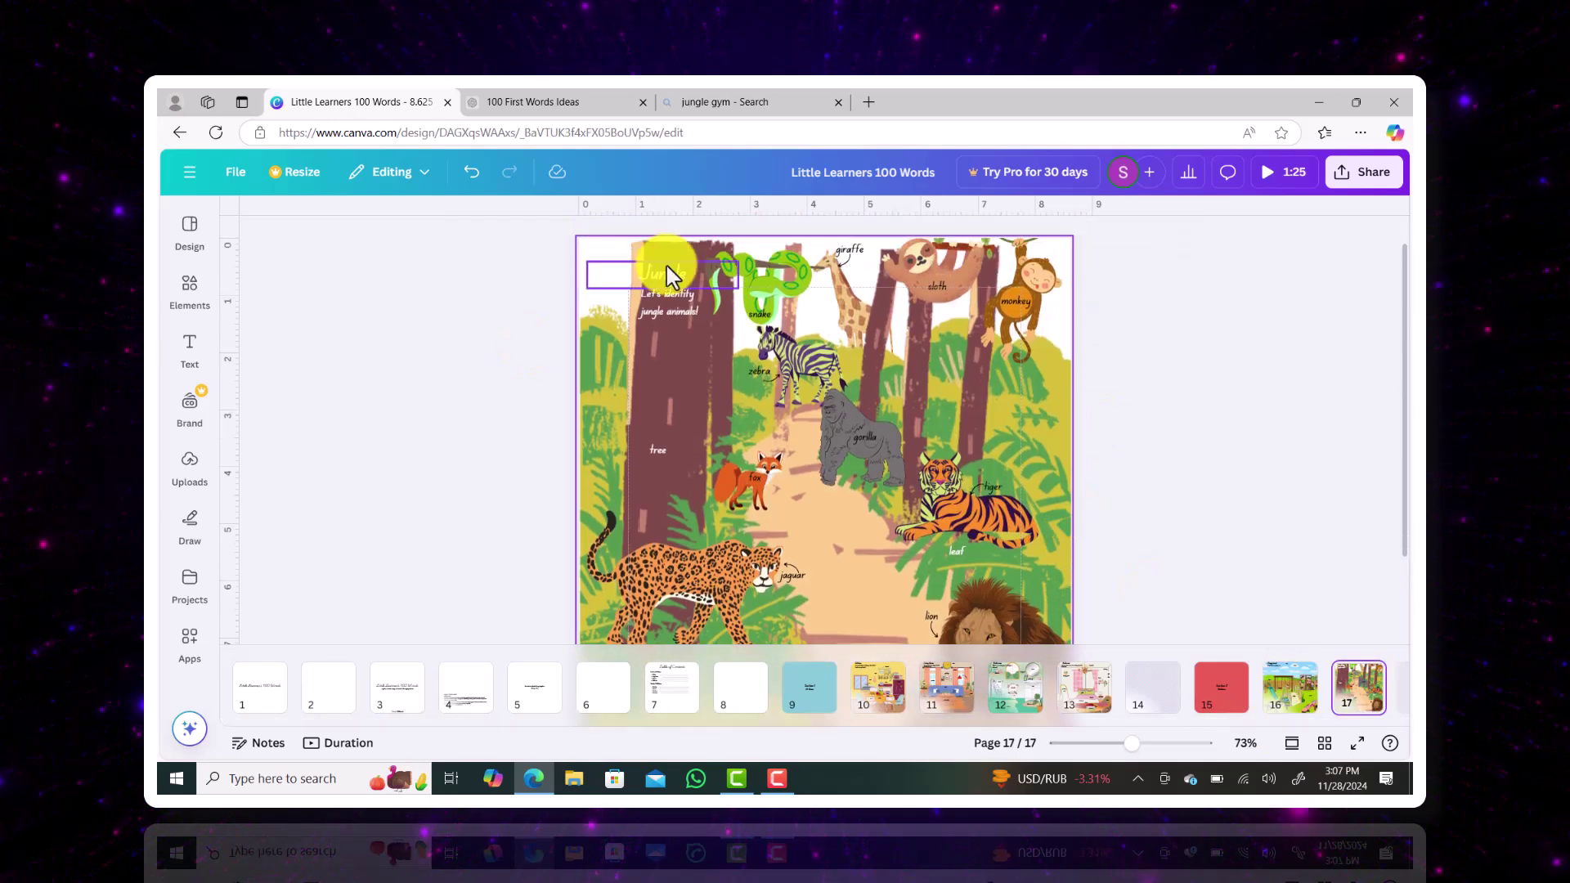
scroll(990, 425, "down", 2)
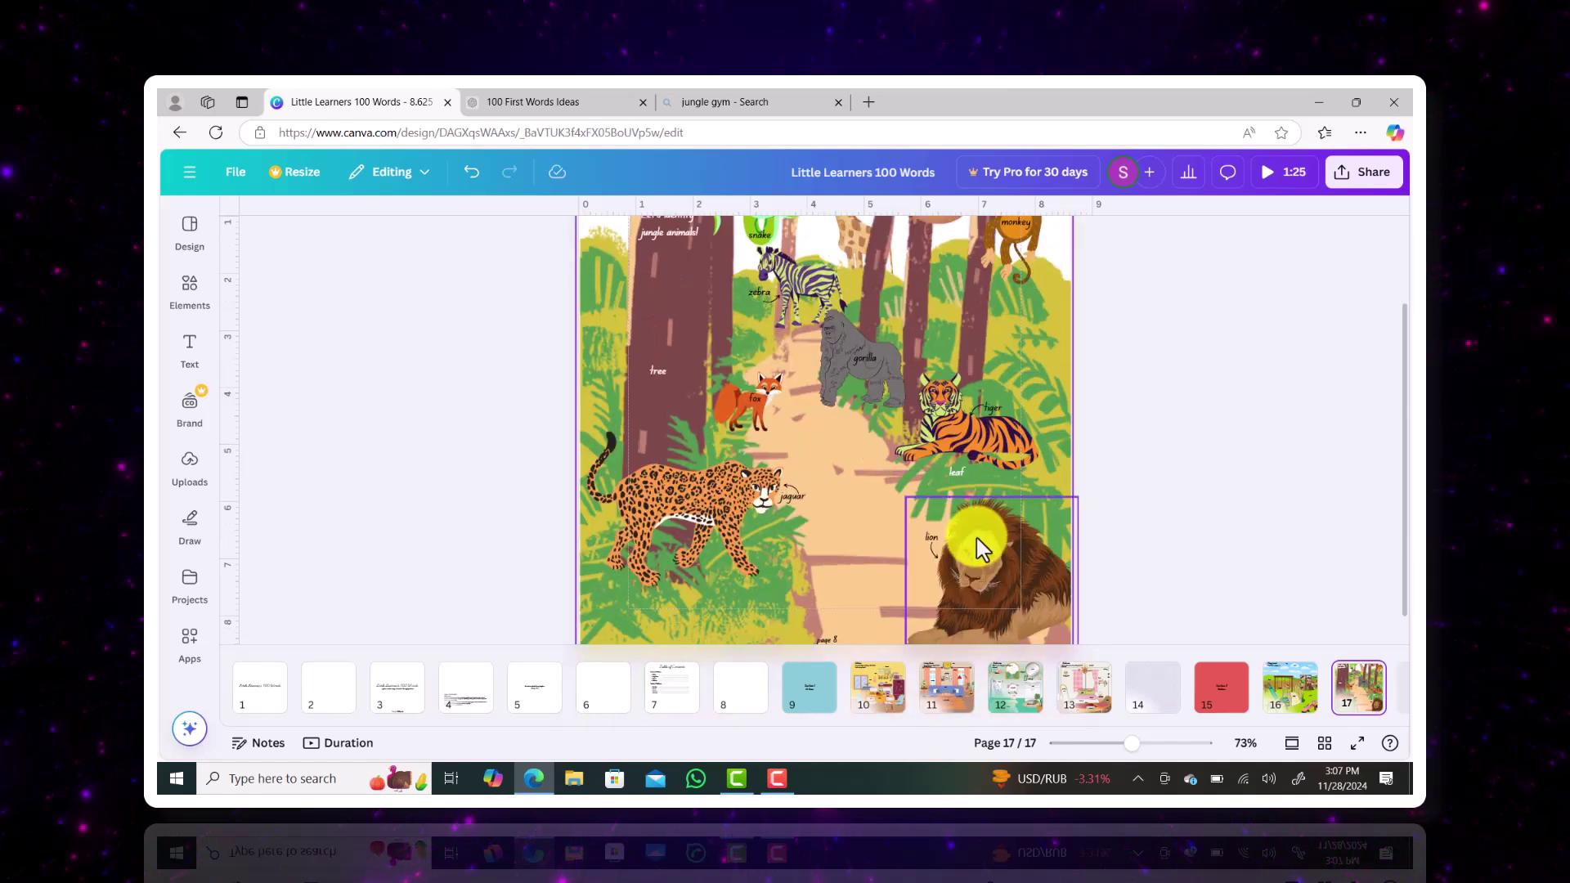
left_click(1302, 694)
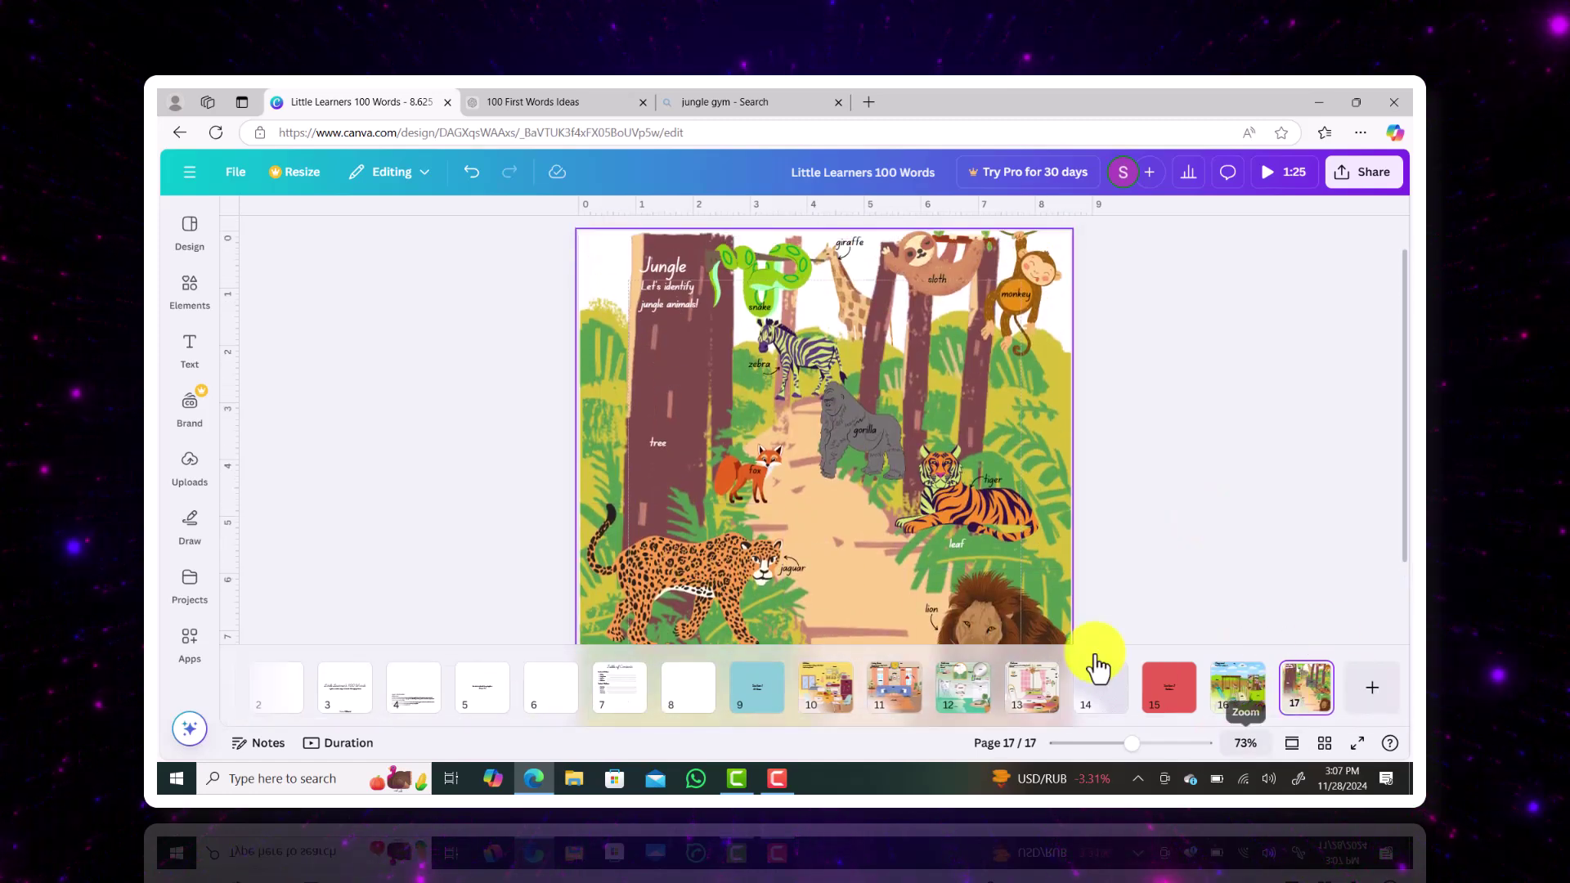
- Download all pages of the book as PDF Print with crop marks and bleed
left_click(1363, 171)
left_click(1120, 509)
left_click(1233, 286)
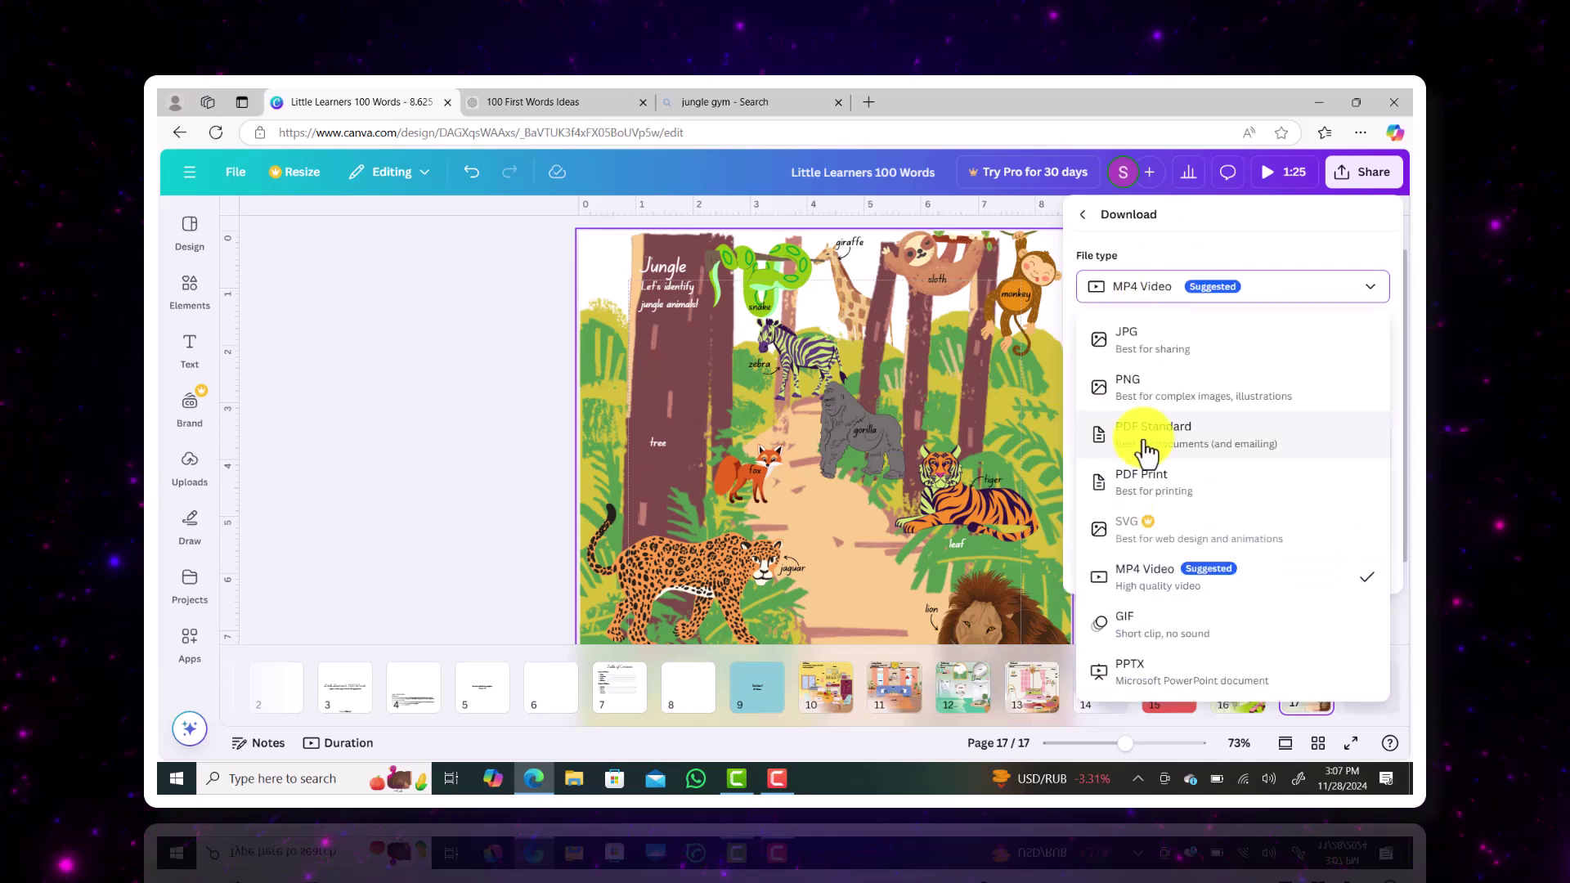
left_click(1142, 474)
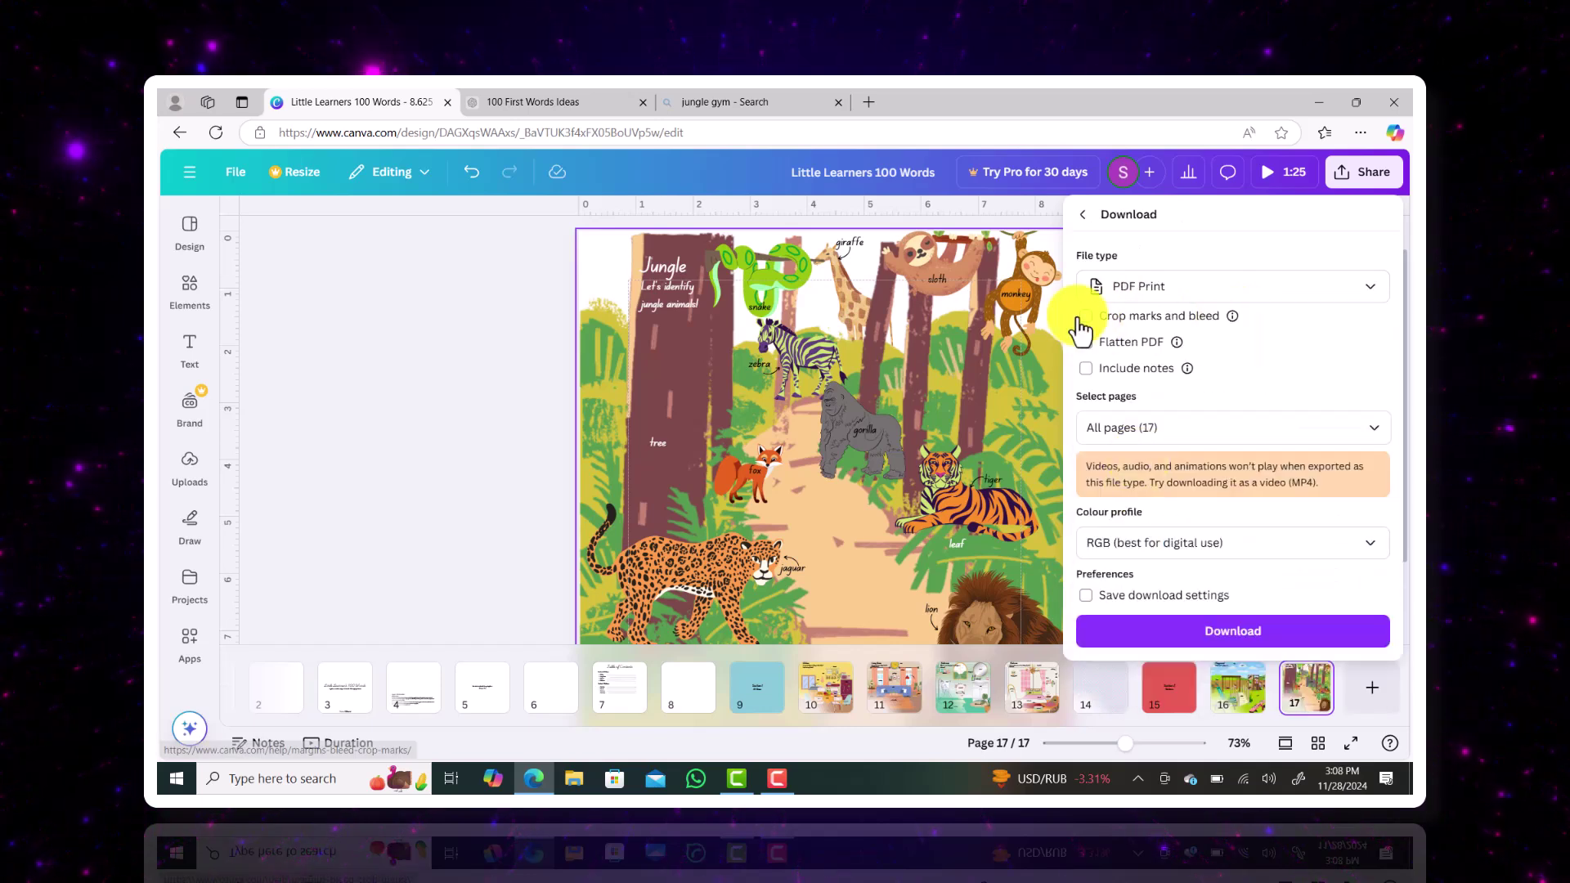
left_click(1153, 629)
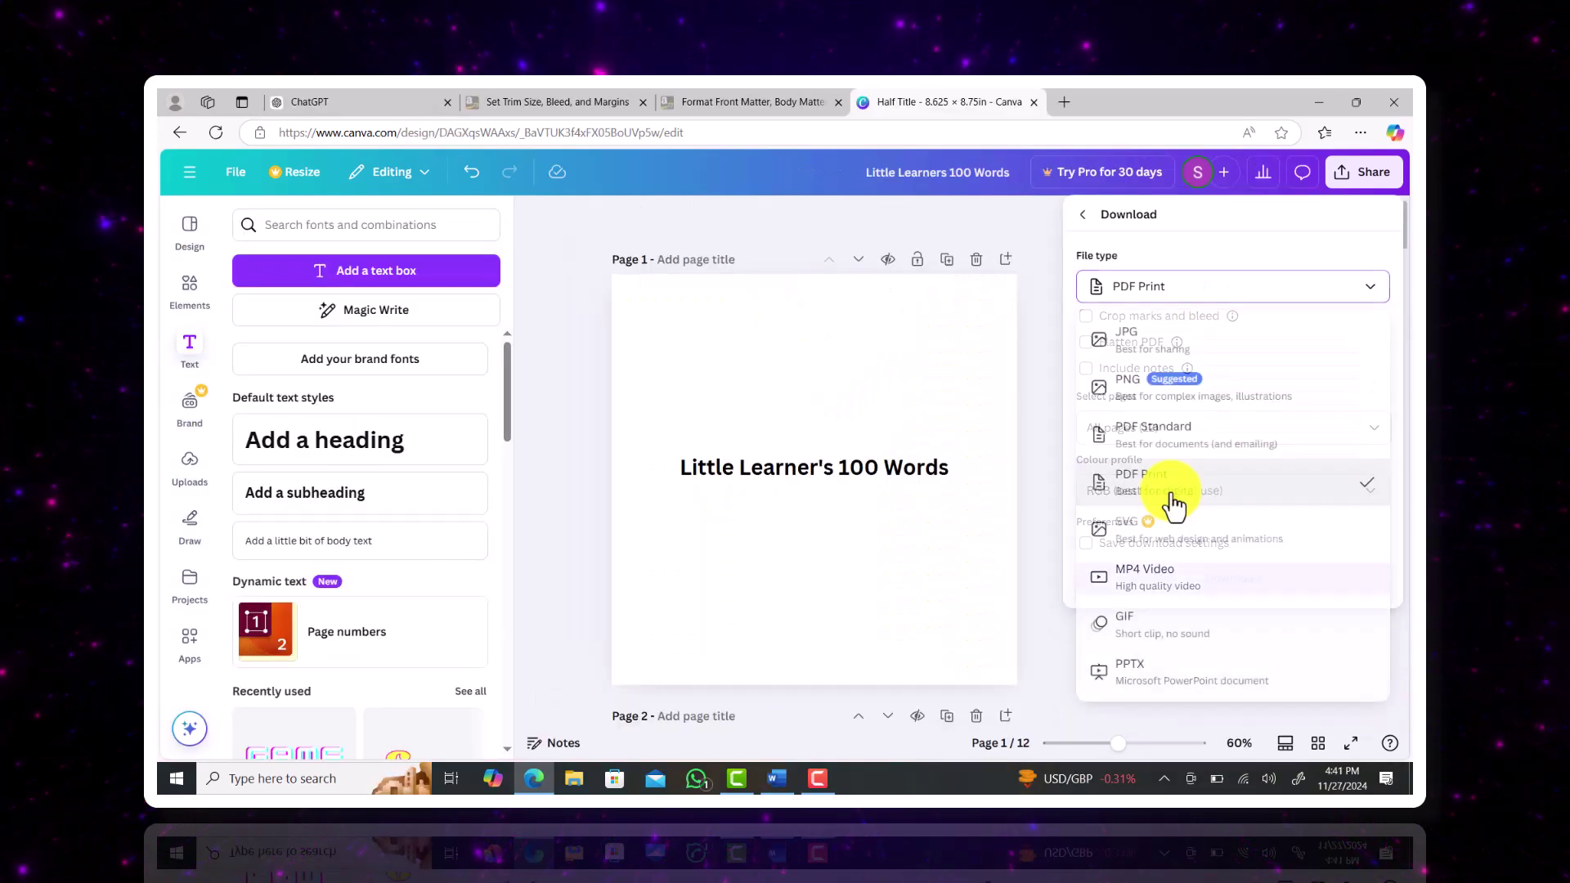
left_click(1172, 495)
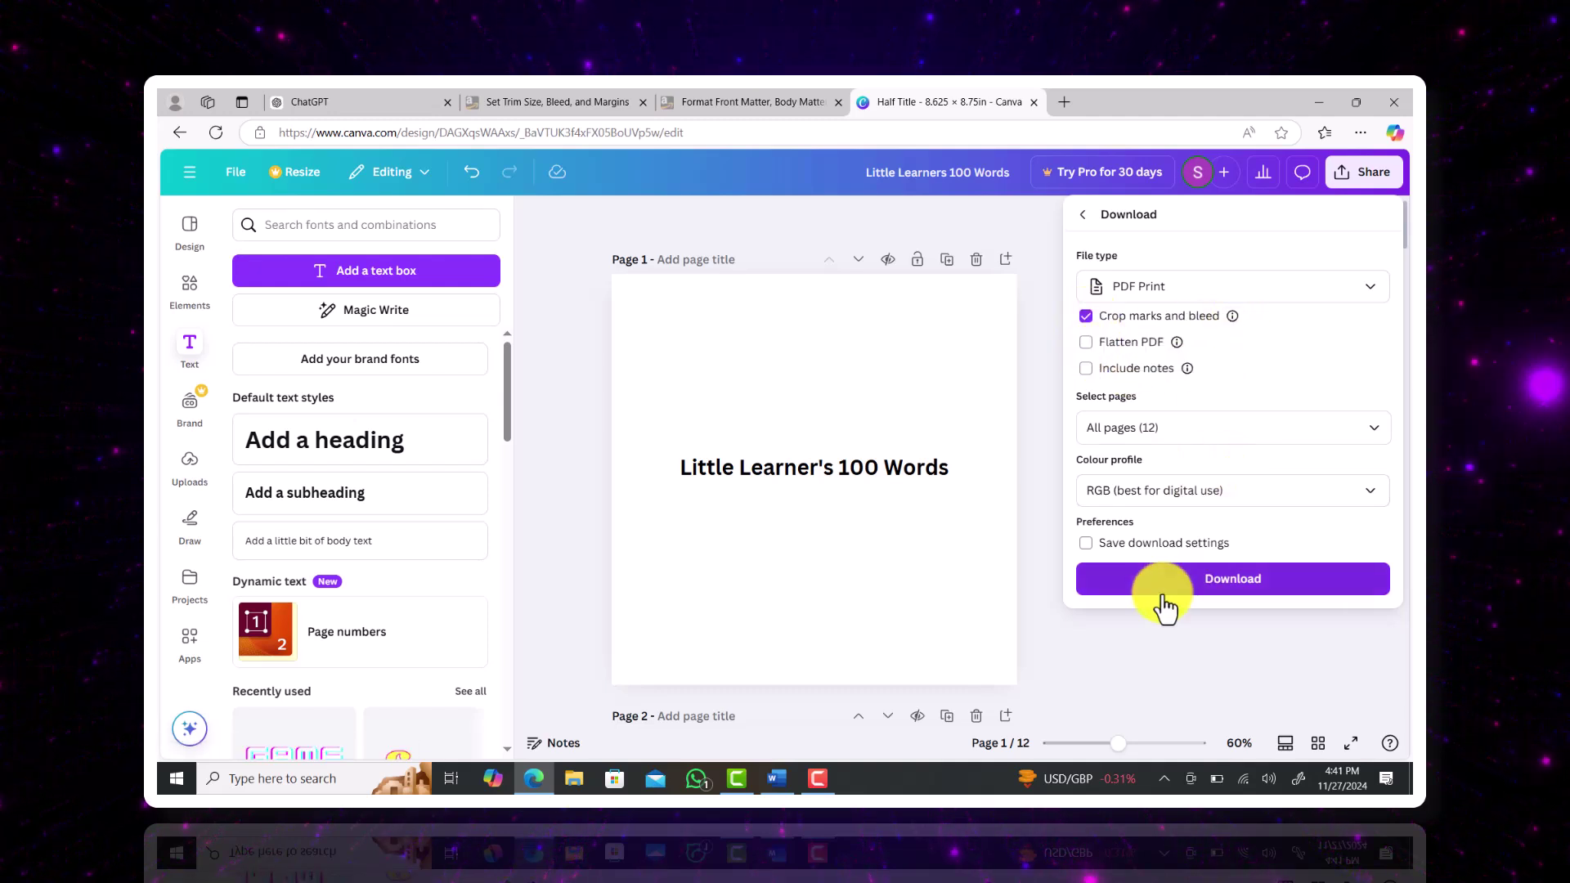
left_click(1194, 581)
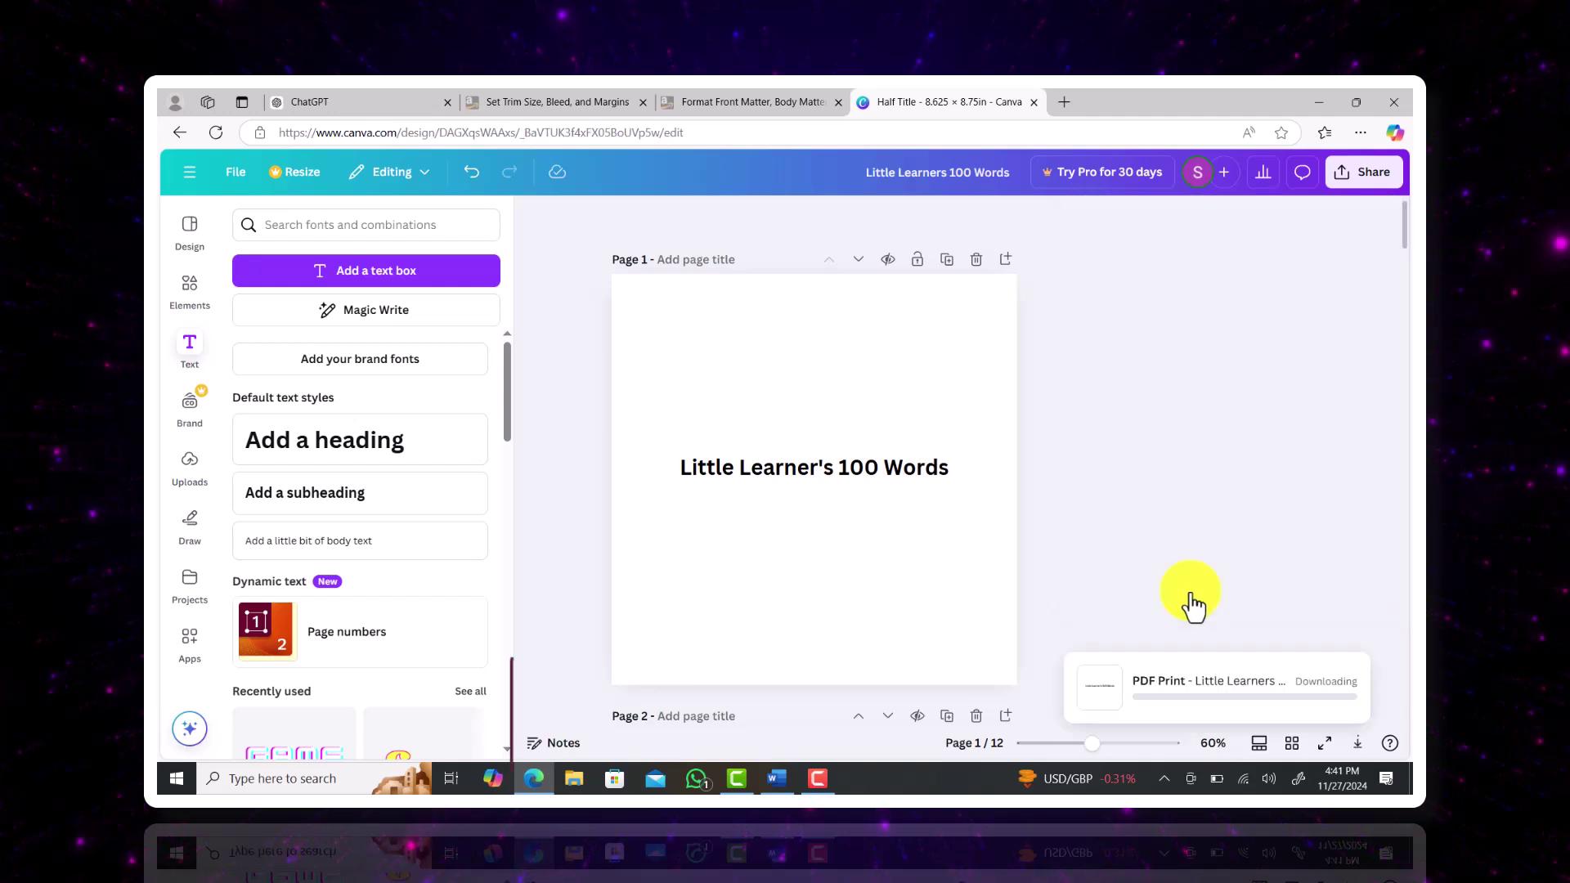